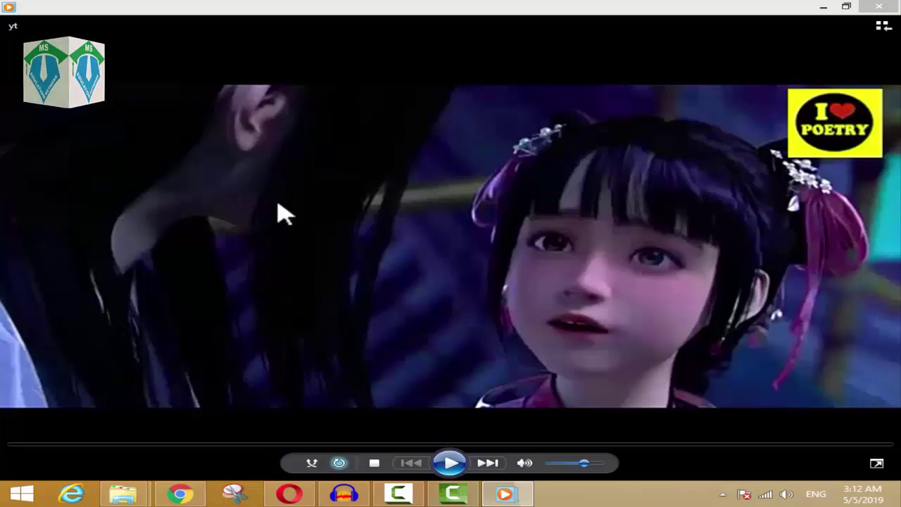
Play and pause the yt video and skip ahead to about 00:11 to examine the animated corner logo
{"action": "left_click", "coordinate": [447, 465]}
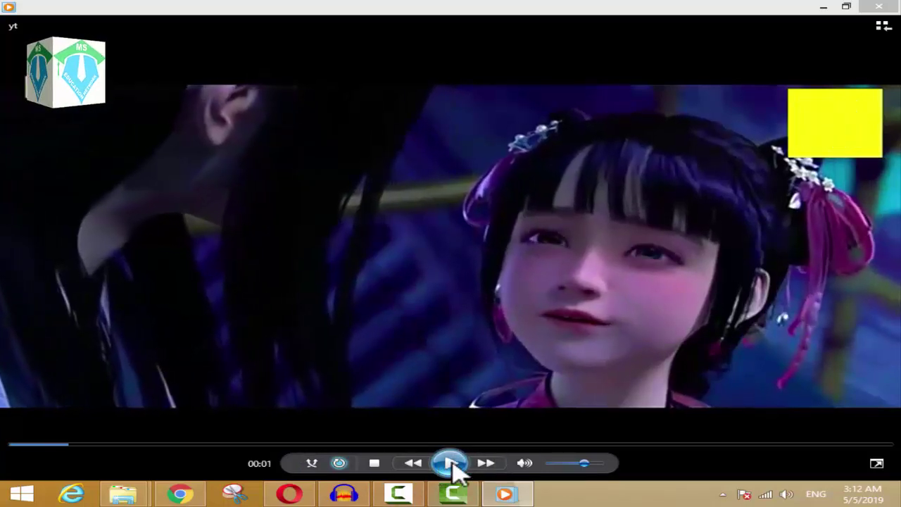
{"action": "left_click", "coordinate": [449, 462]}
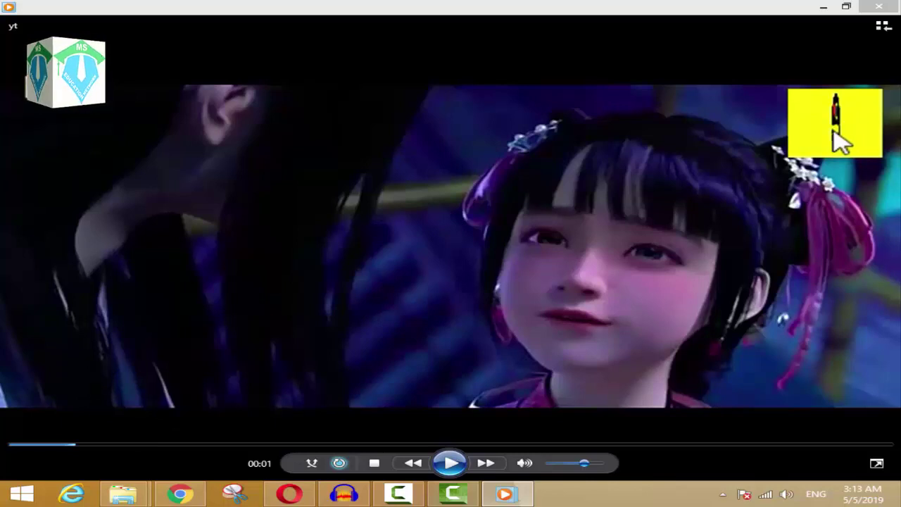
{"action": "left_click", "coordinate": [462, 444]}
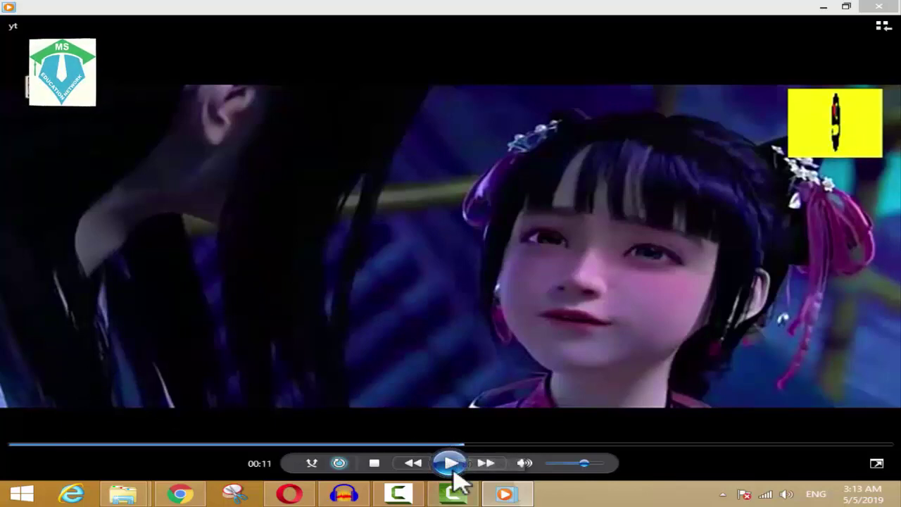
{"action": "left_click", "coordinate": [453, 472]}
{"action": "left_click", "coordinate": [445, 469]}
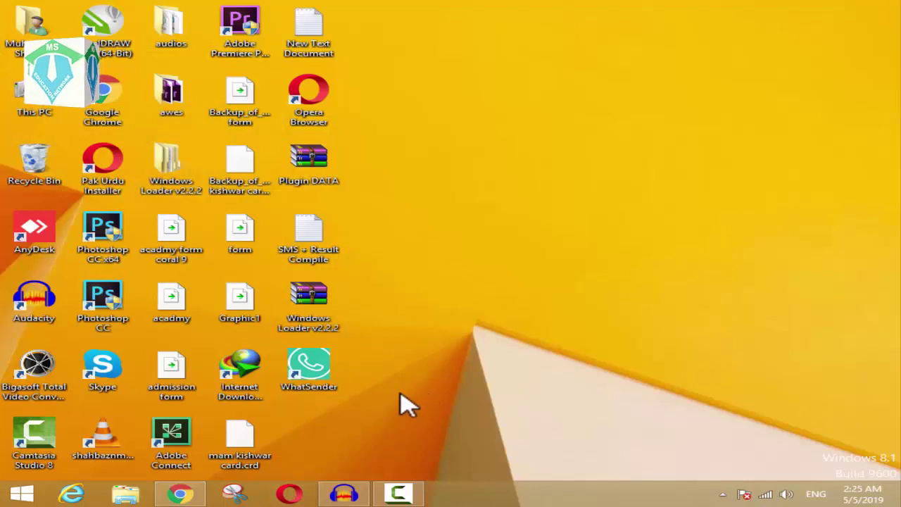
Launch Camtasia Studio 8 from the desktop and move its welcome window slightly higher
{"action": "double_click", "coordinate": [39, 437]}
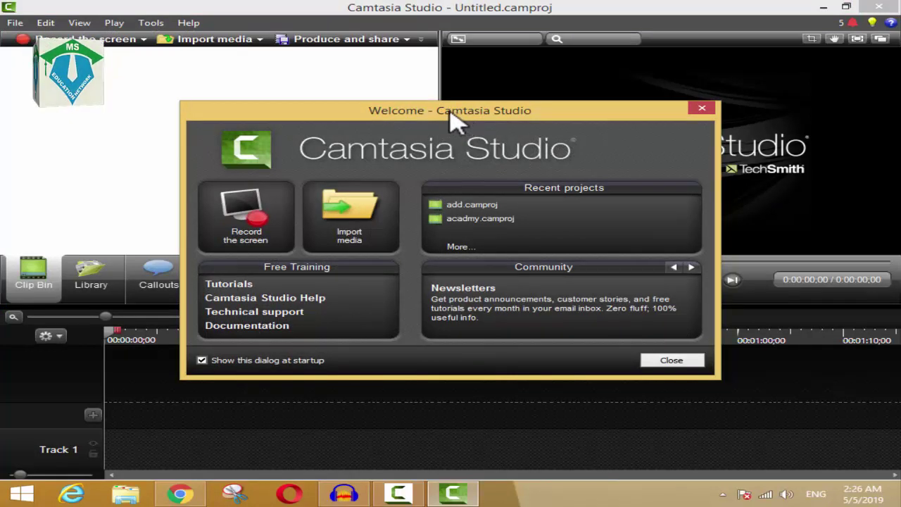
{"action": "left_click_drag", "start_coordinate": [450, 112], "coordinate": [451, 89]}
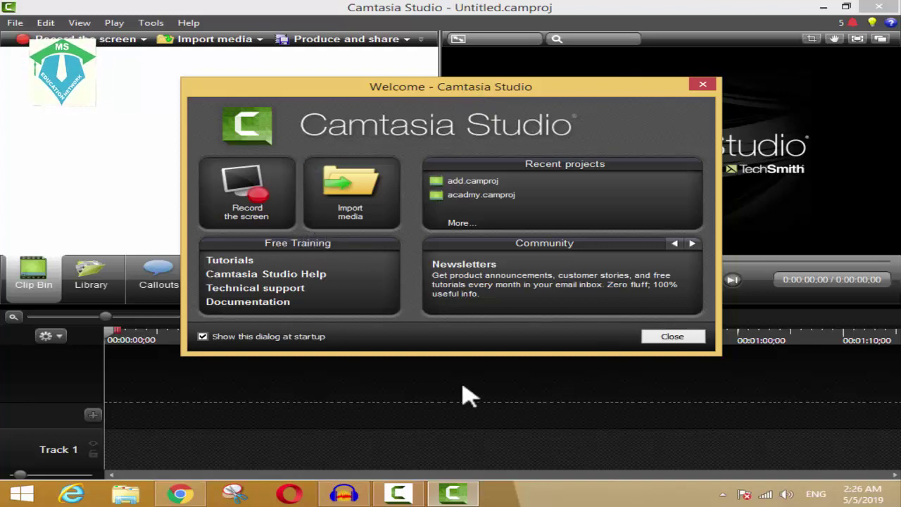
{"action": "left_click", "coordinate": [398, 494]}
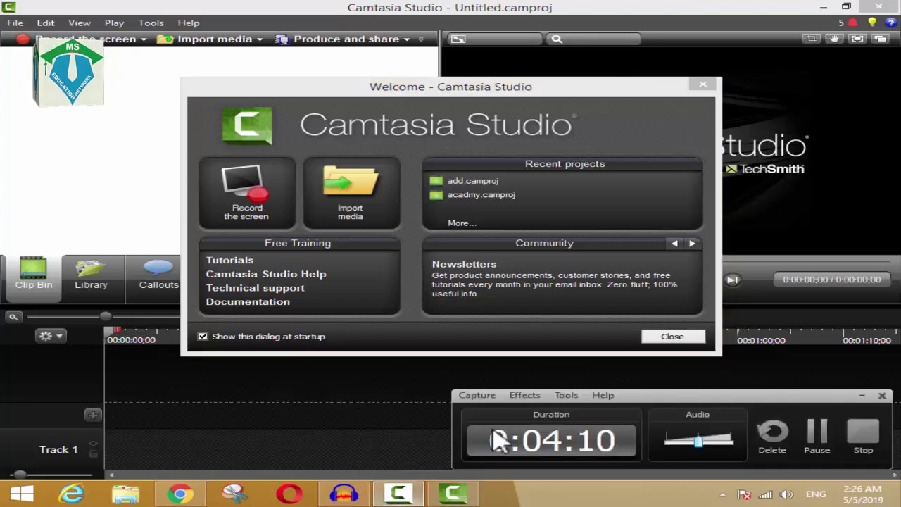
{"action": "left_click", "coordinate": [862, 396]}
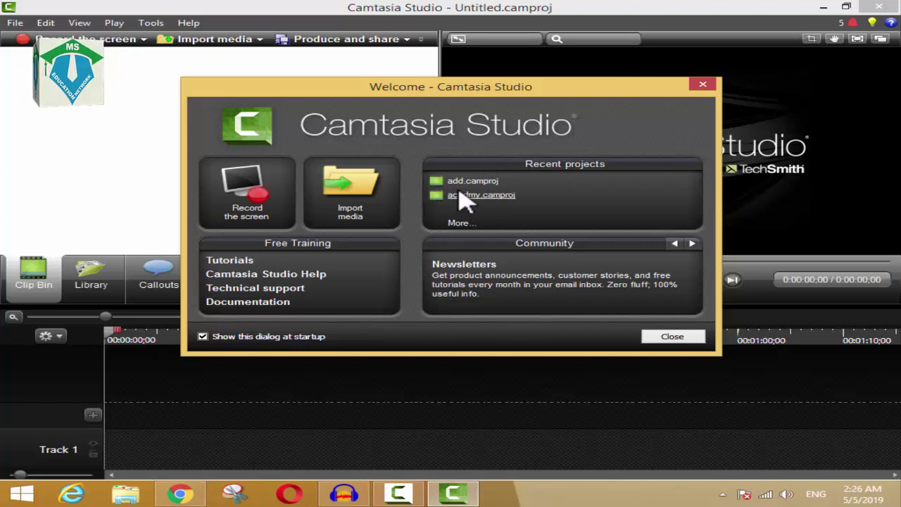
Replace the opened recent project acadmy.camproj with a new blank project and add a second timeline track
{"action": "left_click", "coordinate": [501, 195]}
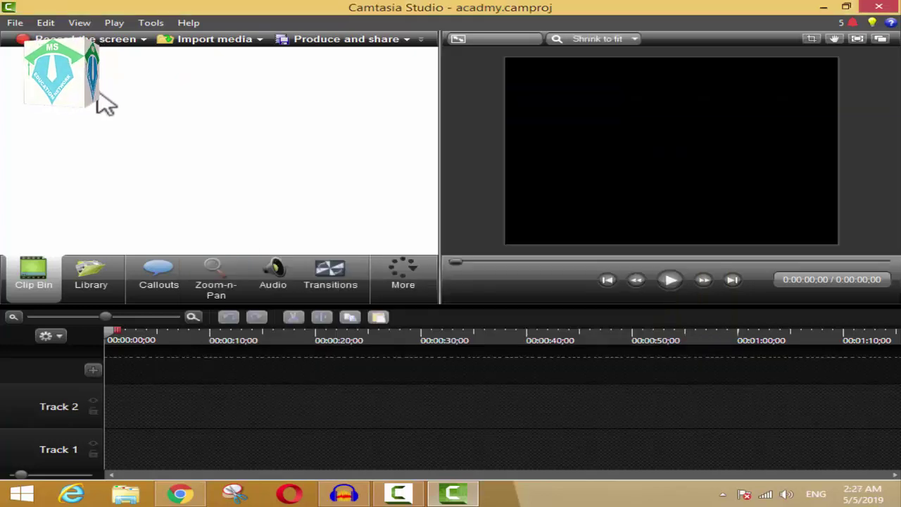
{"action": "left_click", "coordinate": [15, 23]}
{"action": "left_click", "coordinate": [35, 37]}
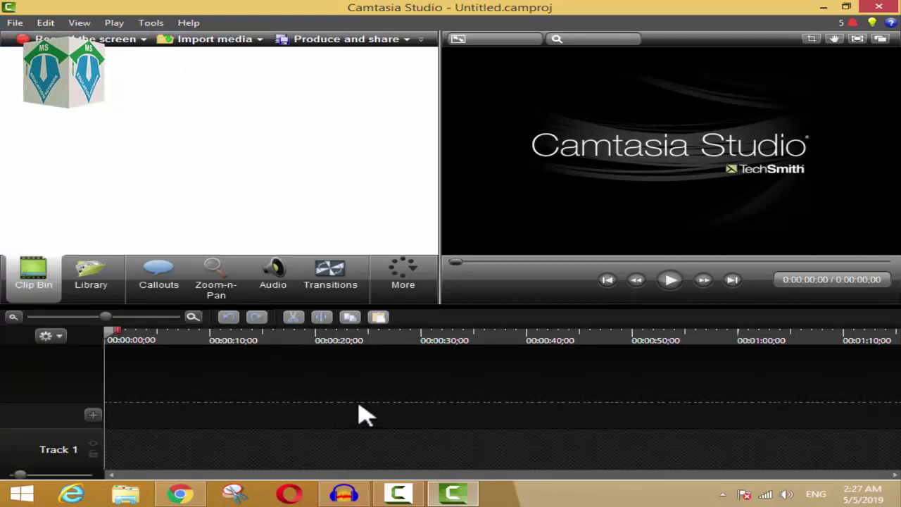
{"action": "left_click", "coordinate": [92, 415]}
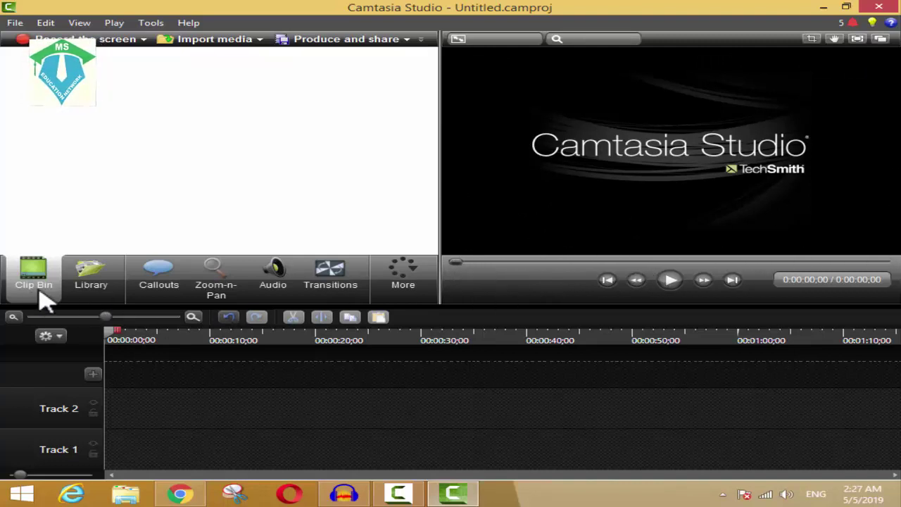
Examine the Library, Callouts, Zoom-n-Pan, Audio and Transitions tools and the list of additional features
{"action": "left_click", "coordinate": [86, 285]}
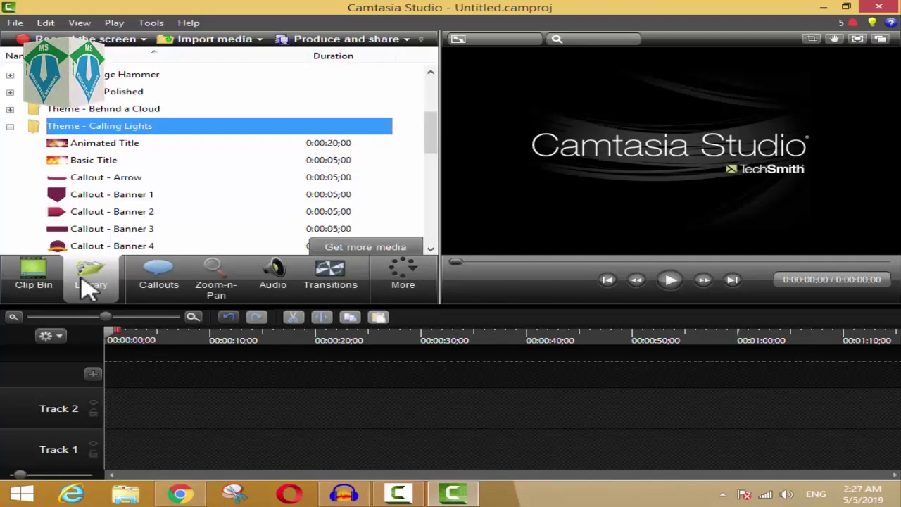
{"action": "left_click", "coordinate": [175, 290]}
{"action": "left_click", "coordinate": [234, 290]}
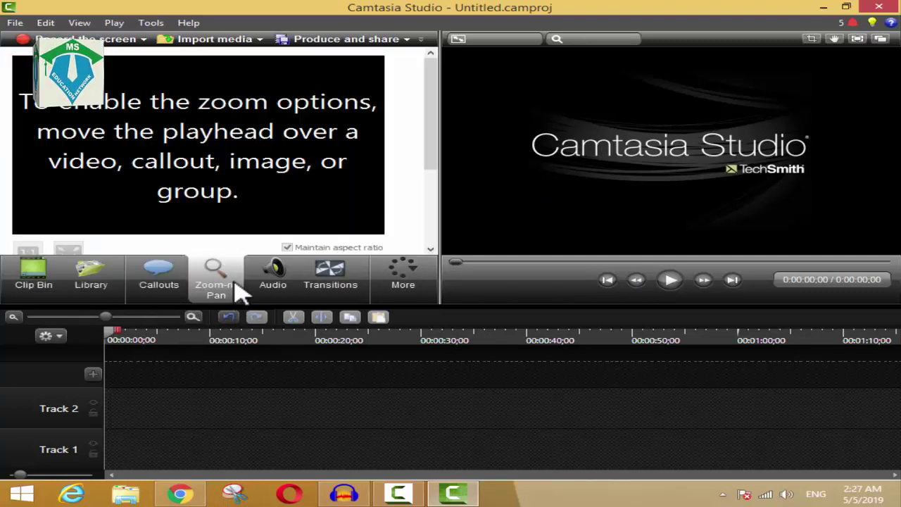
{"action": "left_click", "coordinate": [292, 288]}
{"action": "left_click", "coordinate": [330, 285]}
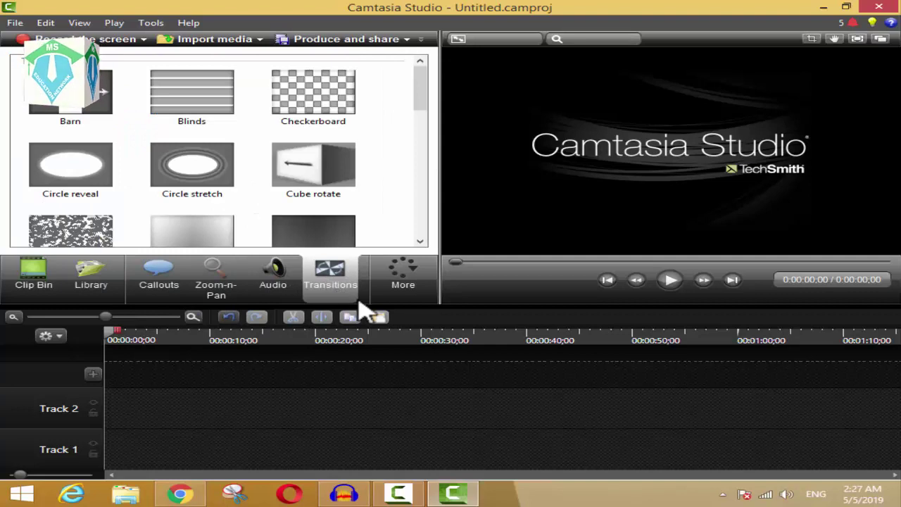
{"action": "left_click", "coordinate": [404, 284]}
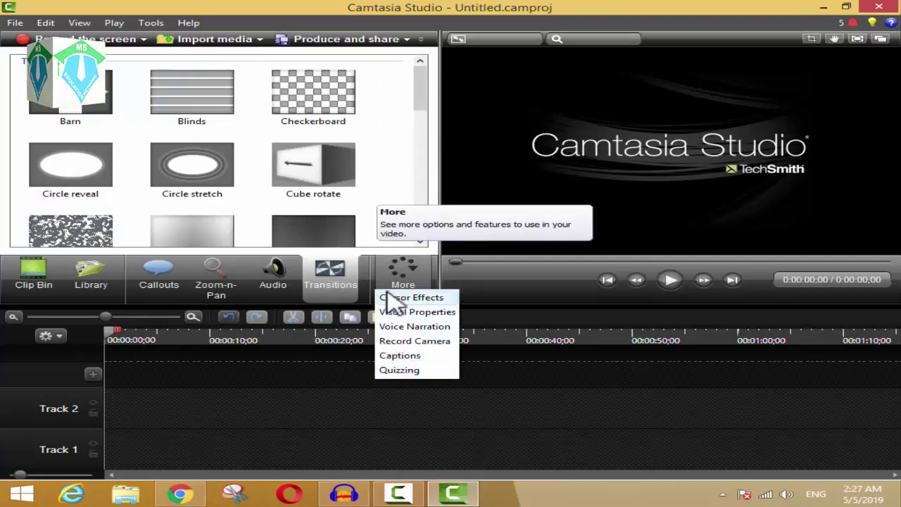
{"action": "left_click", "coordinate": [264, 420]}
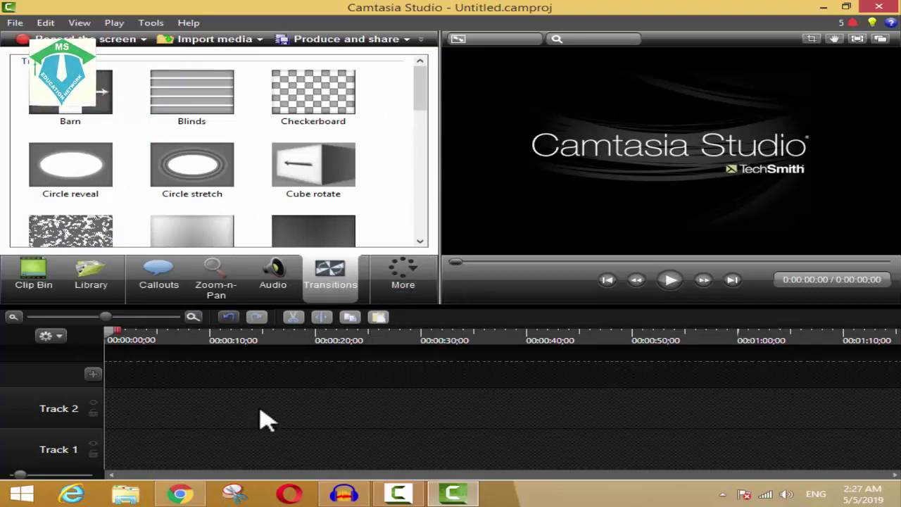
Start importing media into the Clip Bin and browse to the new video folder on Local Disk (I:)
{"action": "left_click", "coordinate": [28, 280]}
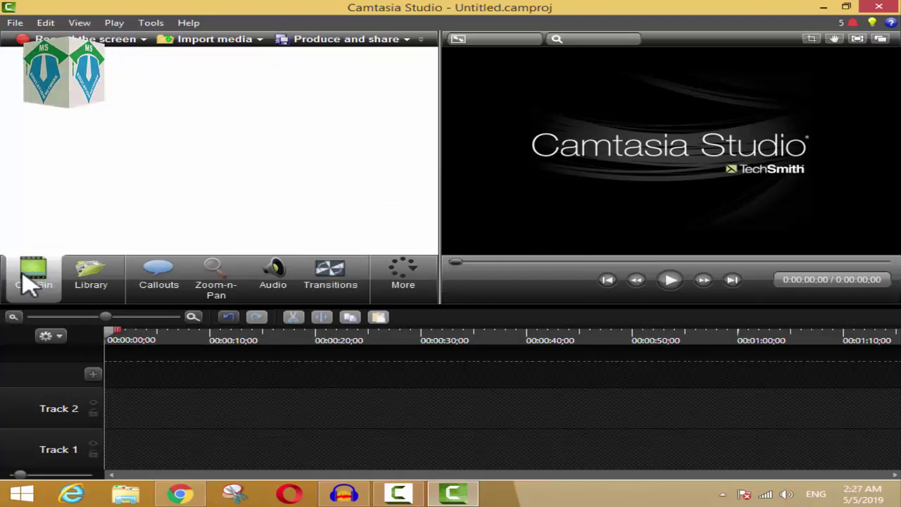
{"action": "right_click", "coordinate": [125, 121]}
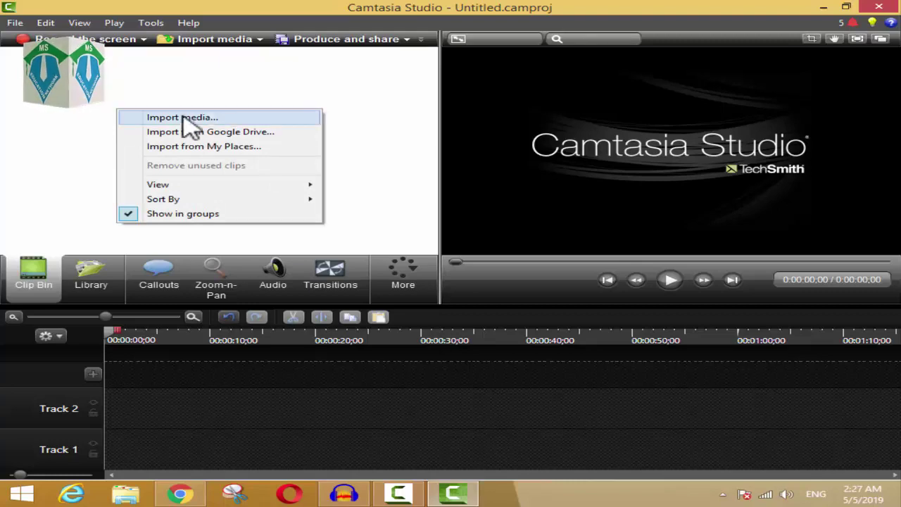
{"action": "left_click", "coordinate": [219, 117]}
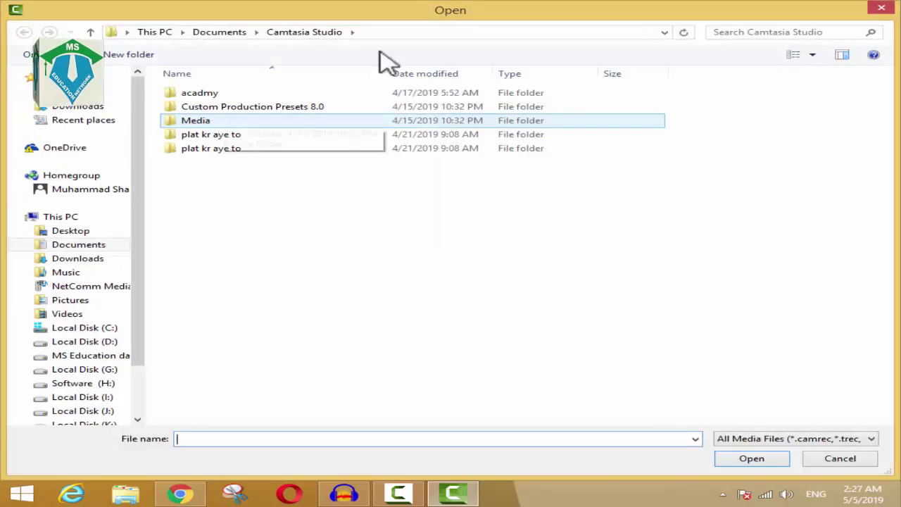
{"action": "double_click", "coordinate": [533, 10]}
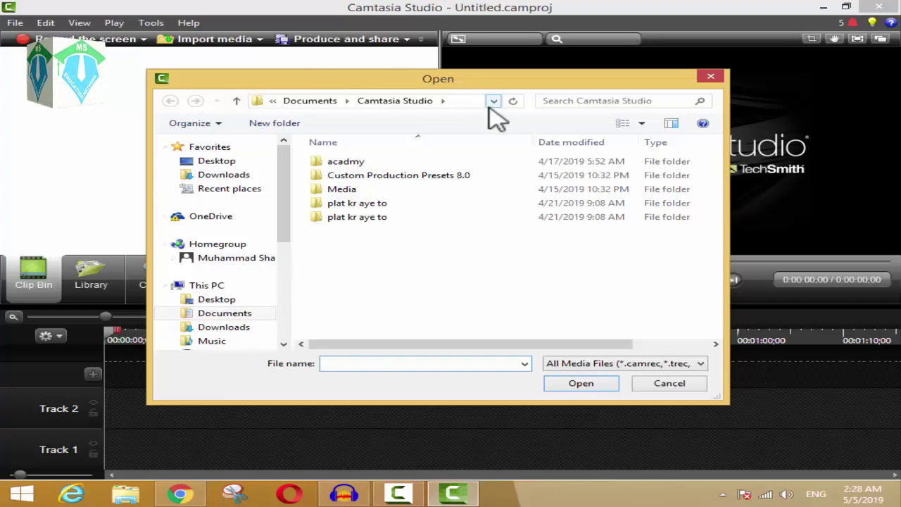
{"action": "double_click", "coordinate": [373, 80]}
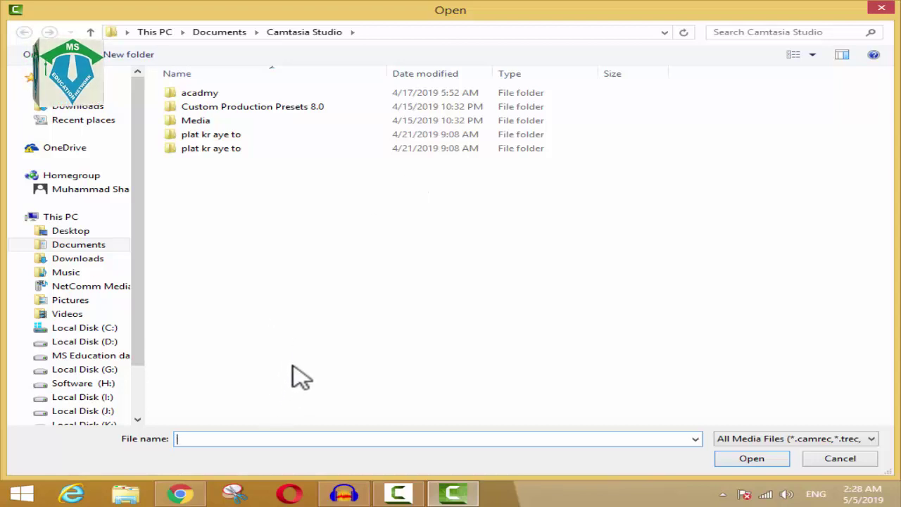
{"action": "left_click_drag", "start_coordinate": [145, 188], "coordinate": [148, 322]}
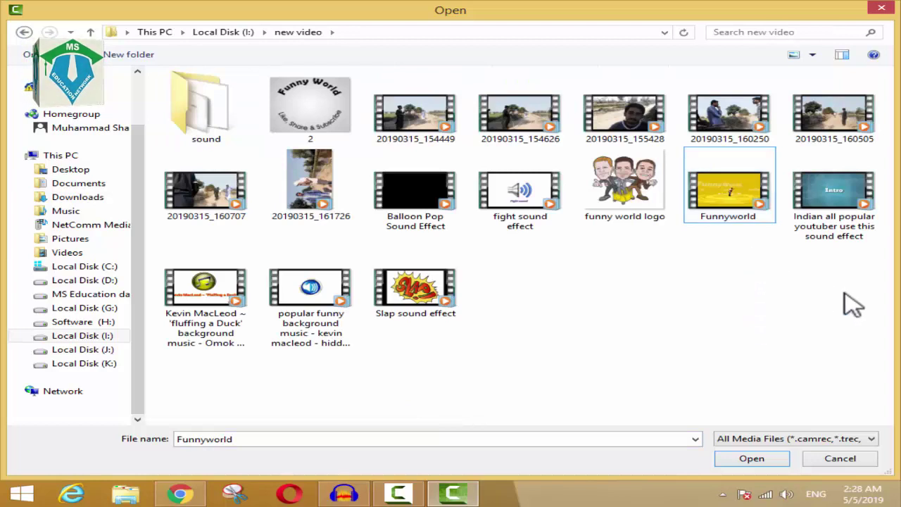
Import the funny world logo, Funnyworld, fight sound effect and Indian all popular youtuber use this sound effect files together
{"action": "left_click_drag", "start_coordinate": [845, 294], "coordinate": [748, 184]}
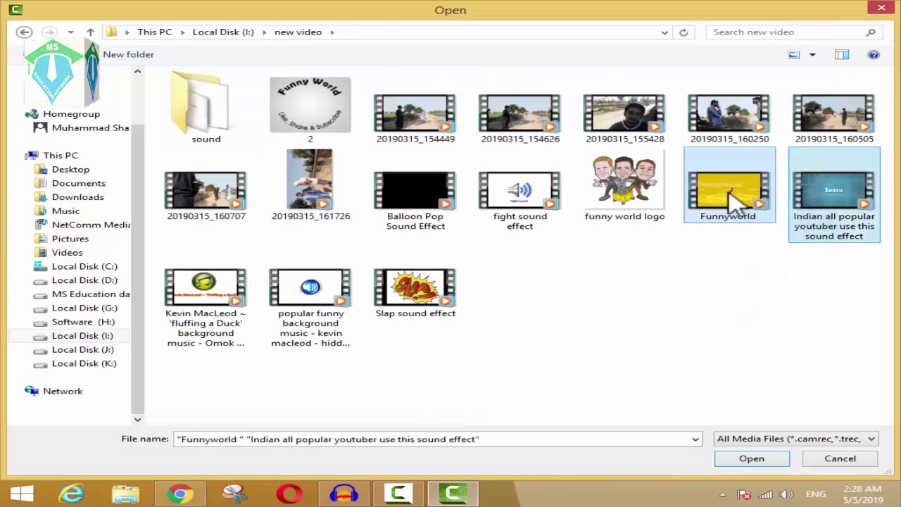
{"action": "left_click", "coordinate": [652, 182]}
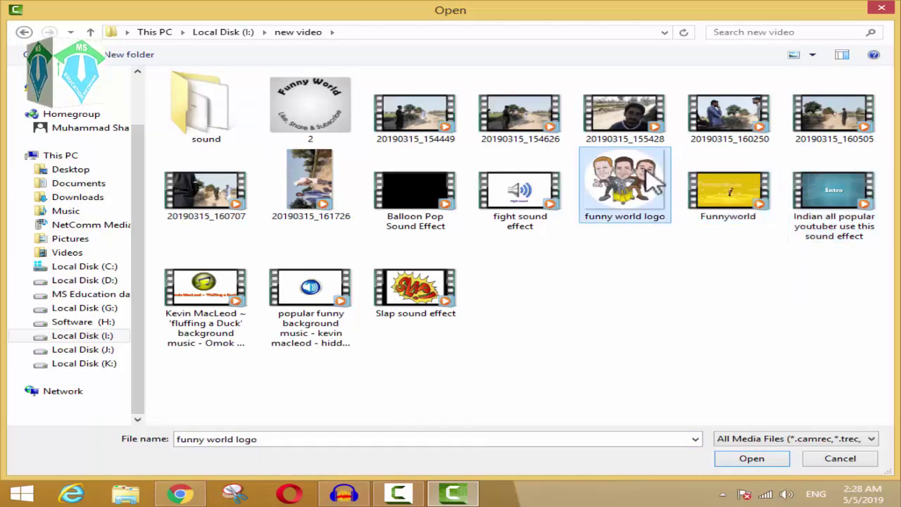
{"action": "left_click_drag", "start_coordinate": [498, 256], "coordinate": [861, 166]}
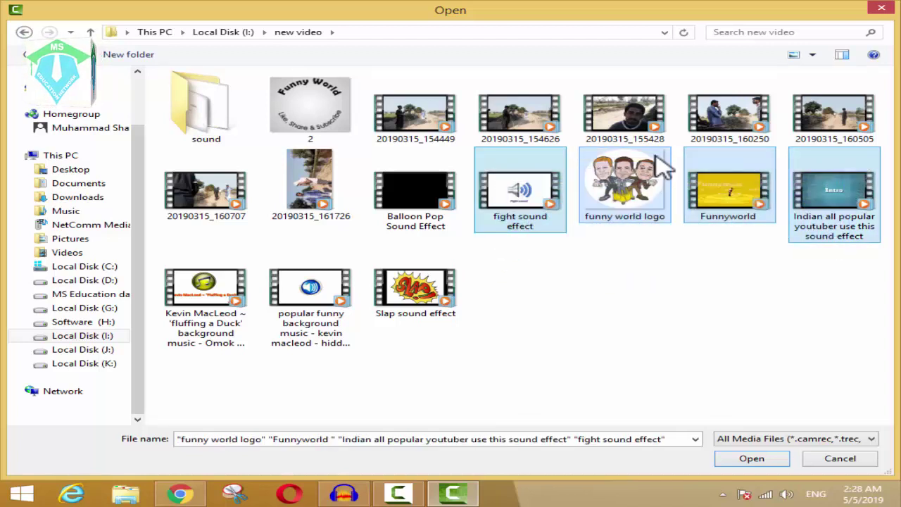
{"action": "left_click", "coordinate": [762, 464]}
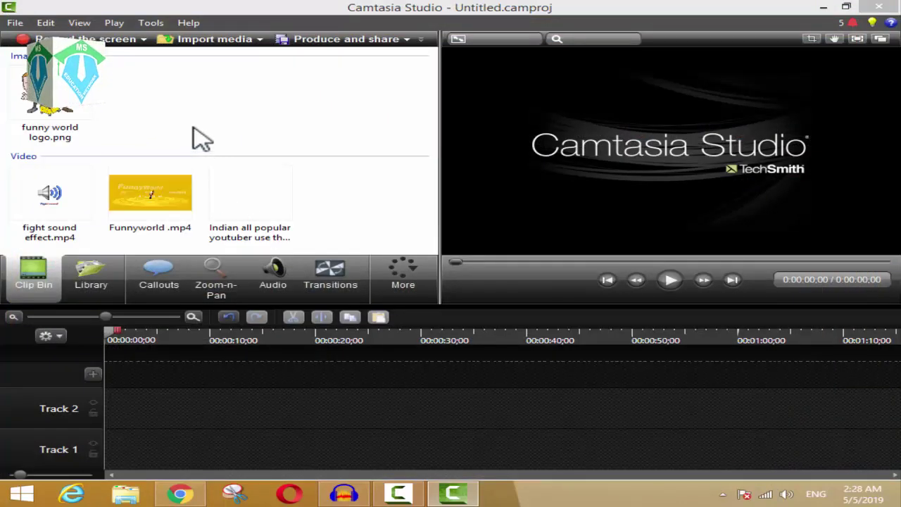
{"action": "left_click", "coordinate": [53, 94]}
{"action": "left_click", "coordinate": [51, 180]}
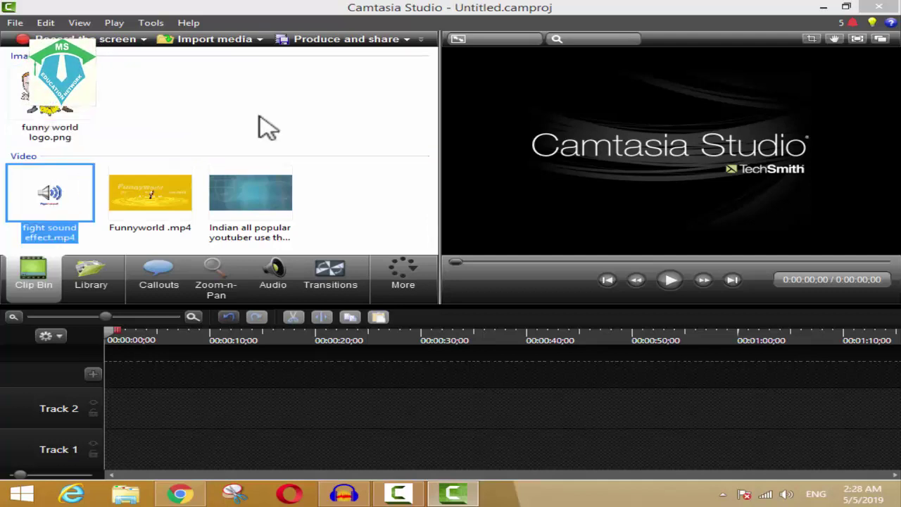
{"action": "left_click", "coordinate": [267, 128]}
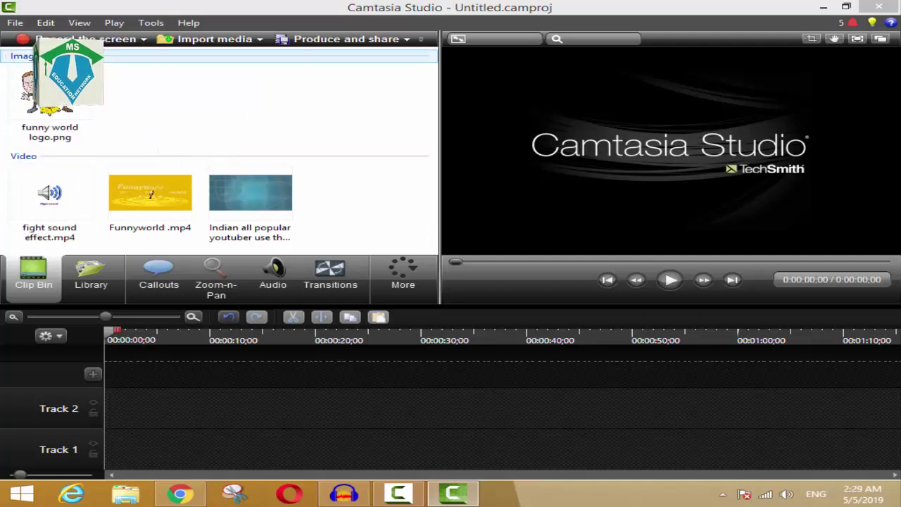
{"action": "left_click", "coordinate": [50, 95]}
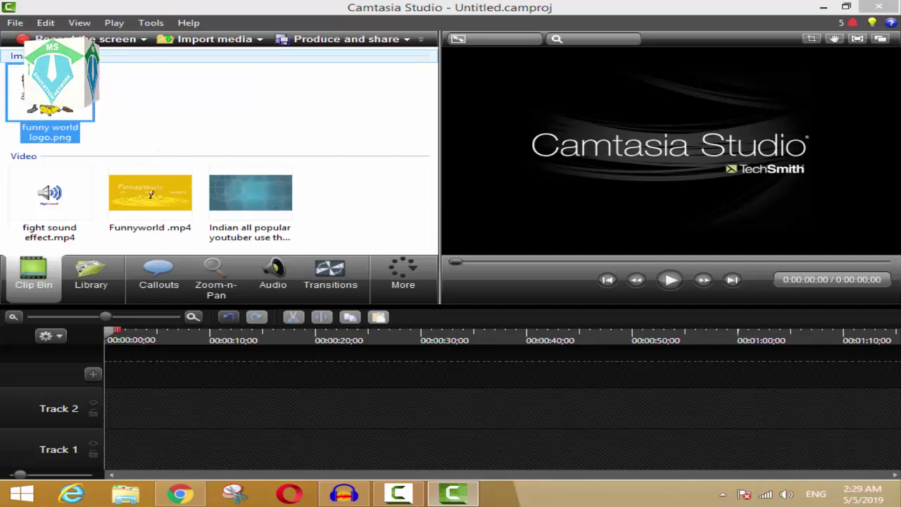
{"action": "left_click", "coordinate": [49, 195]}
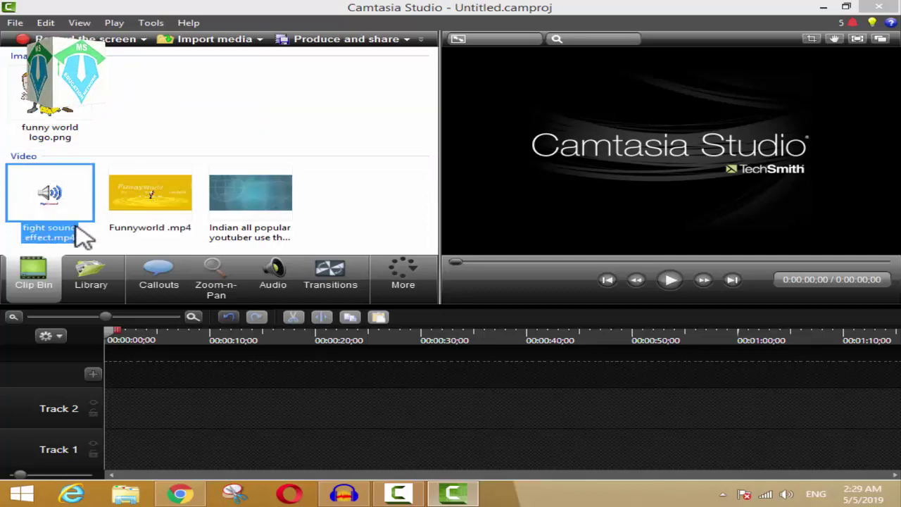
{"action": "left_click", "coordinate": [331, 207]}
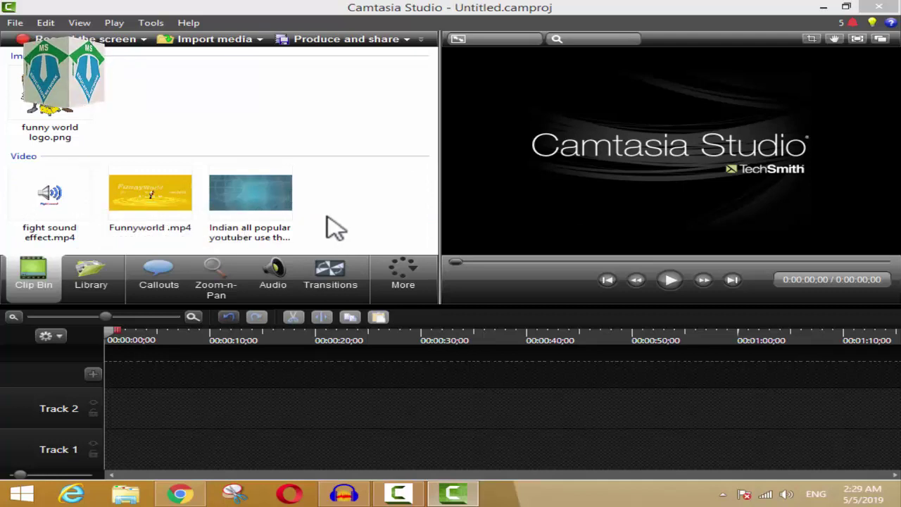
Preview the Funnyworld .mp4 clip from the Clip Bin and pause its playback
{"action": "left_click", "coordinate": [147, 217]}
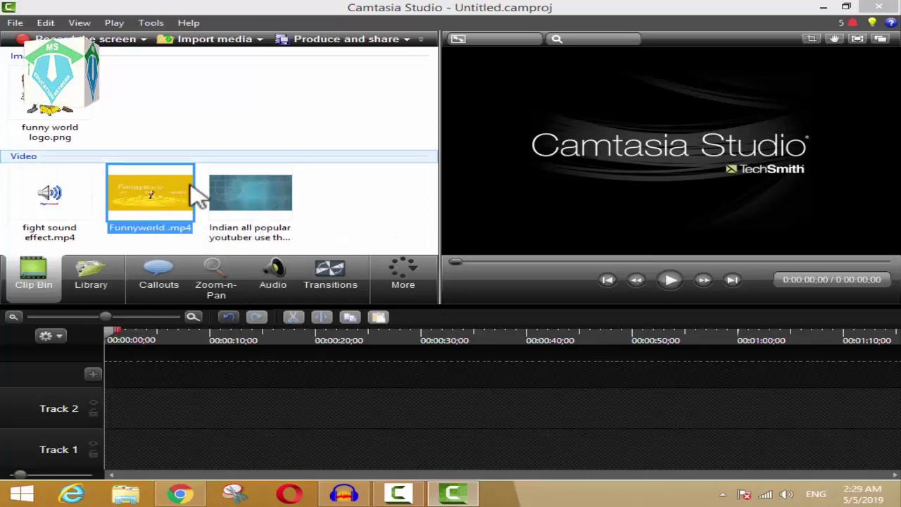
{"action": "left_click", "coordinate": [670, 281]}
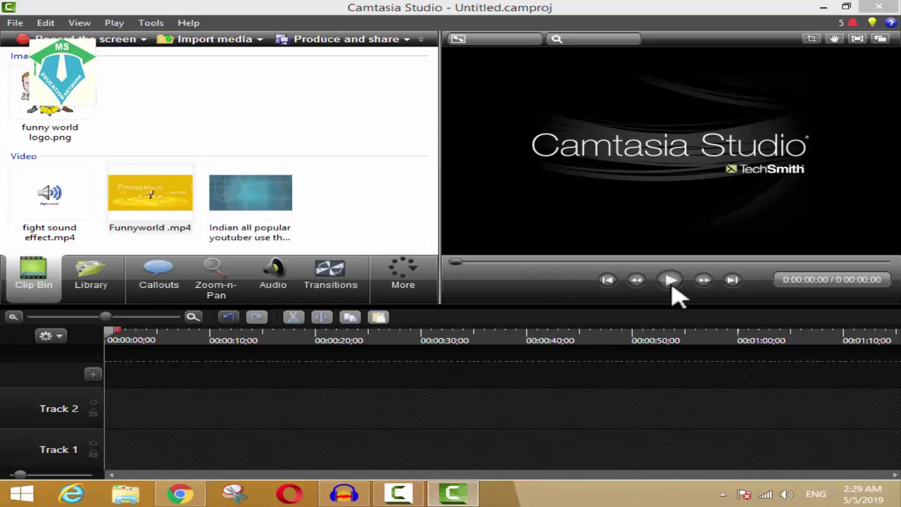
{"action": "double_click", "coordinate": [121, 205]}
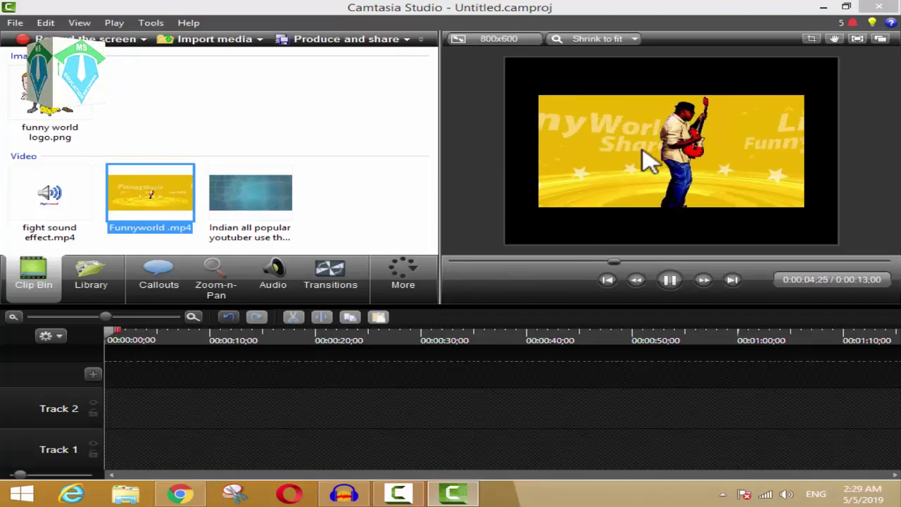
{"action": "left_click", "coordinate": [673, 279]}
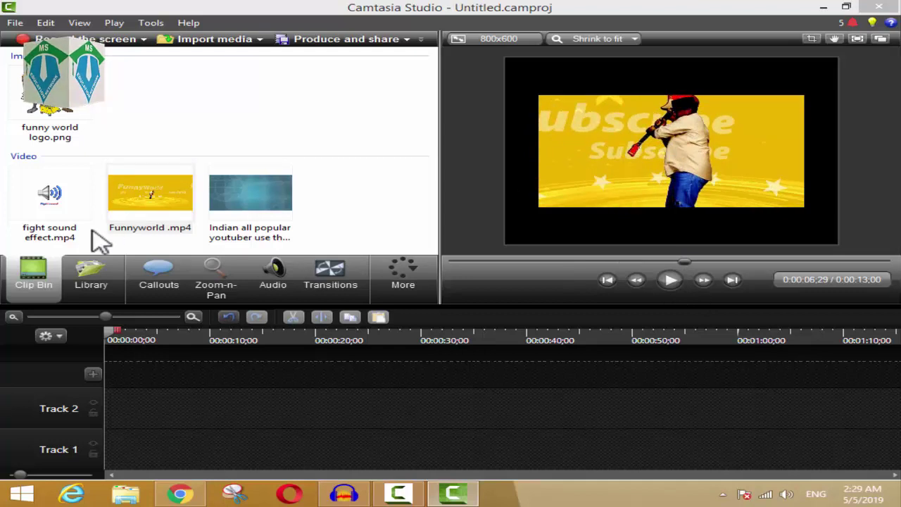
Place the Funnyworld .mp4 clip at the start of Track 2 and scrub through to its end
{"action": "left_click", "coordinate": [175, 192]}
{"action": "left_click_drag", "start_coordinate": [135, 205], "coordinate": [143, 415]}
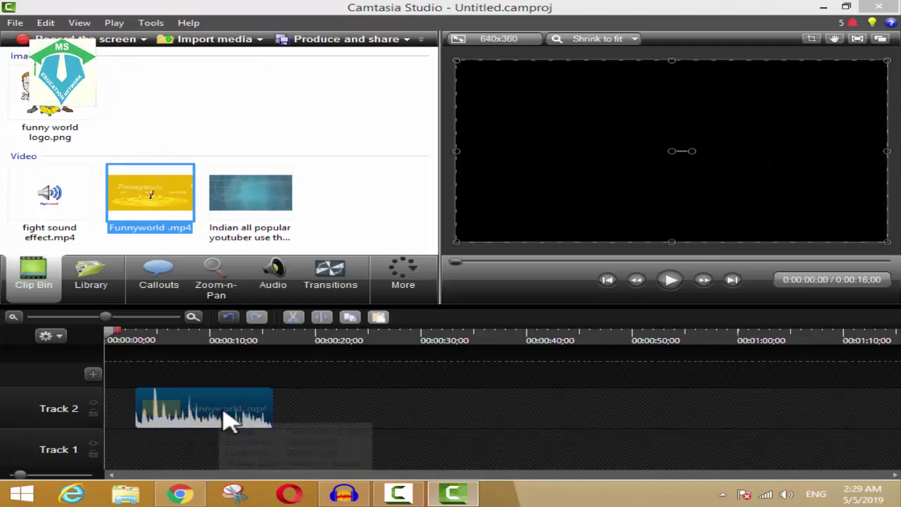
{"action": "left_click_drag", "start_coordinate": [229, 418], "coordinate": [180, 417]}
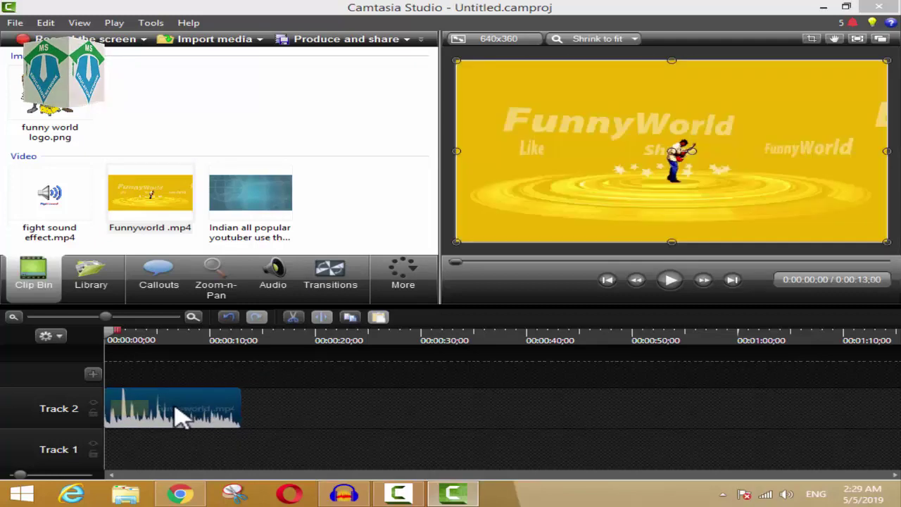
{"action": "left_click_drag", "start_coordinate": [115, 414], "coordinate": [114, 412]}
{"action": "left_click_drag", "start_coordinate": [114, 338], "coordinate": [240, 368]}
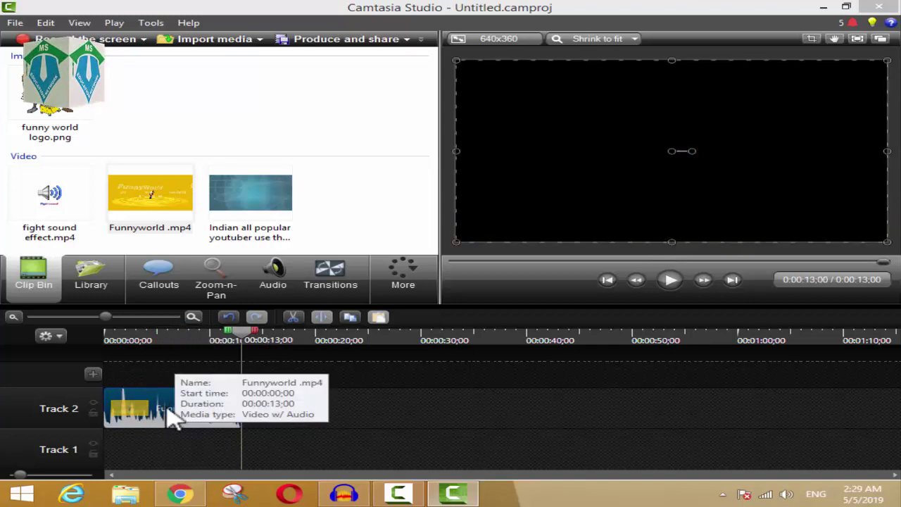
{"action": "left_click", "coordinate": [214, 438]}
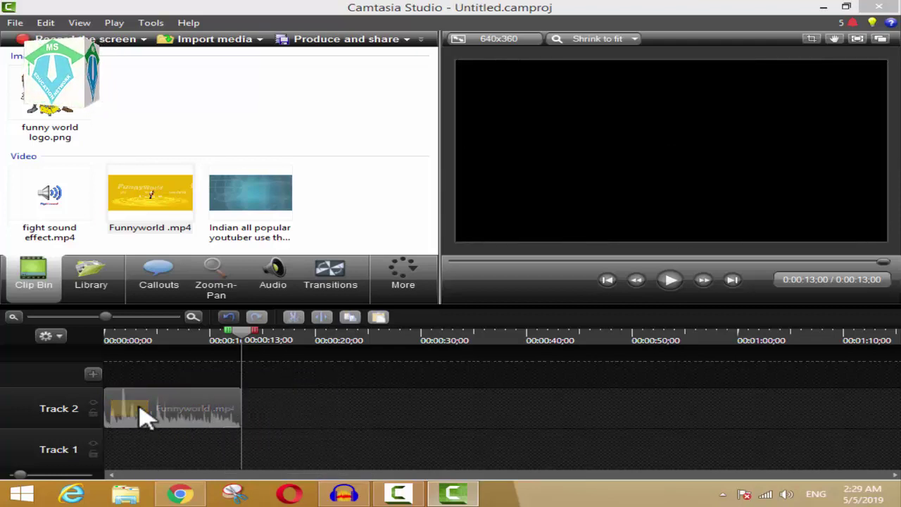
{"action": "left_click", "coordinate": [169, 412]}
{"action": "left_click", "coordinate": [267, 423]}
{"action": "left_click", "coordinate": [207, 421]}
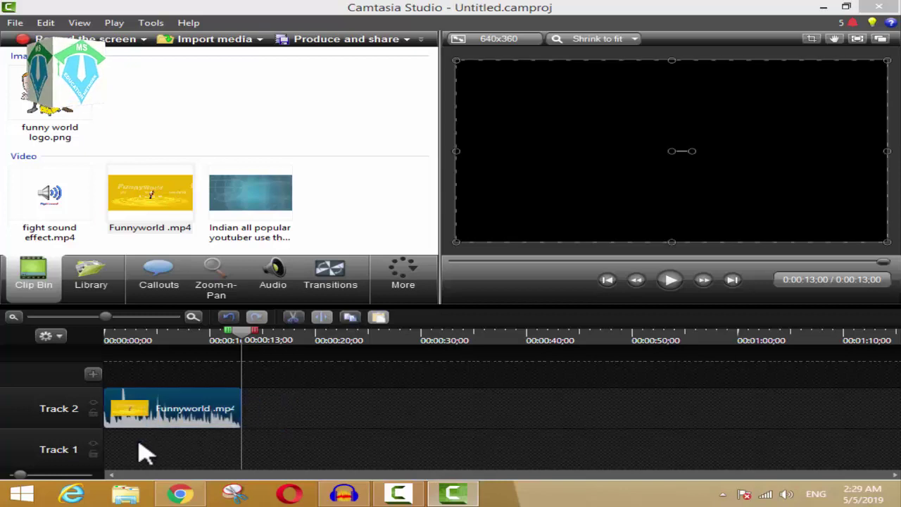
{"action": "left_click", "coordinate": [133, 439]}
{"action": "left_click", "coordinate": [134, 417]}
{"action": "left_click", "coordinate": [144, 438]}
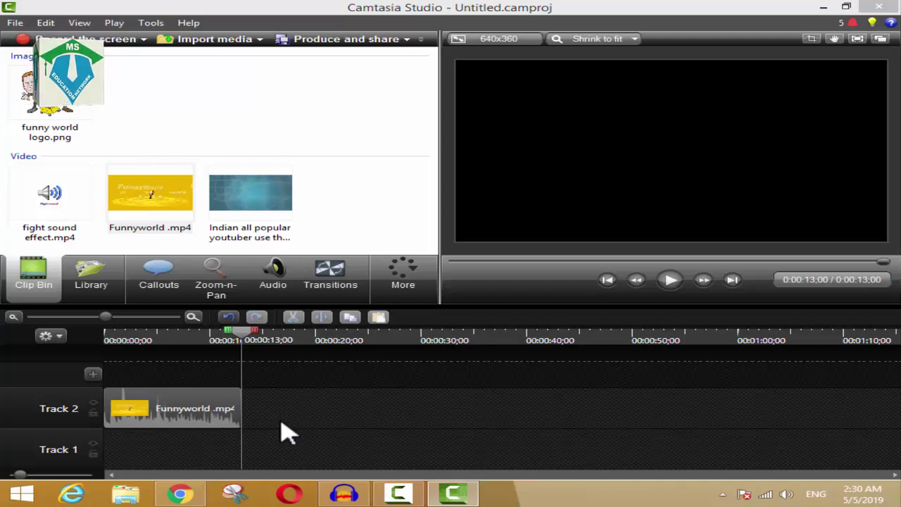
{"action": "left_click", "coordinate": [175, 424]}
{"action": "left_click", "coordinate": [286, 424]}
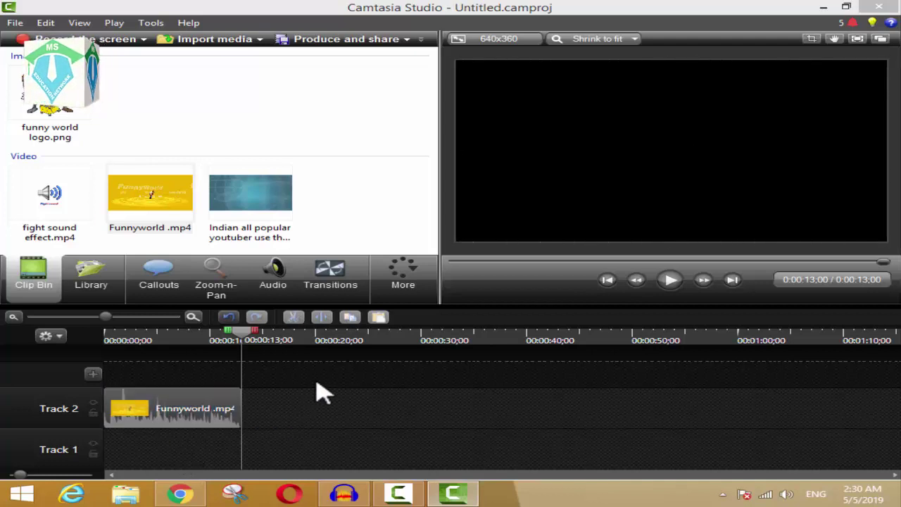
{"action": "left_click", "coordinate": [191, 419]}
{"action": "left_click", "coordinate": [205, 452]}
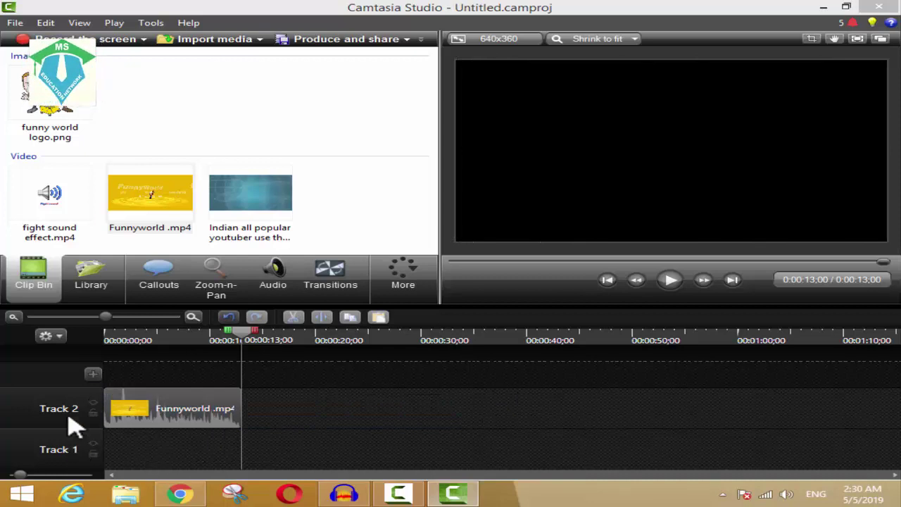
Add a track above Track 2 and place funny world logo.png at the start of Track 3
{"action": "left_click", "coordinate": [94, 375]}
{"action": "scroll", "coordinate": [188, 422], "scroll_direction": "up", "scroll_amount": 1}
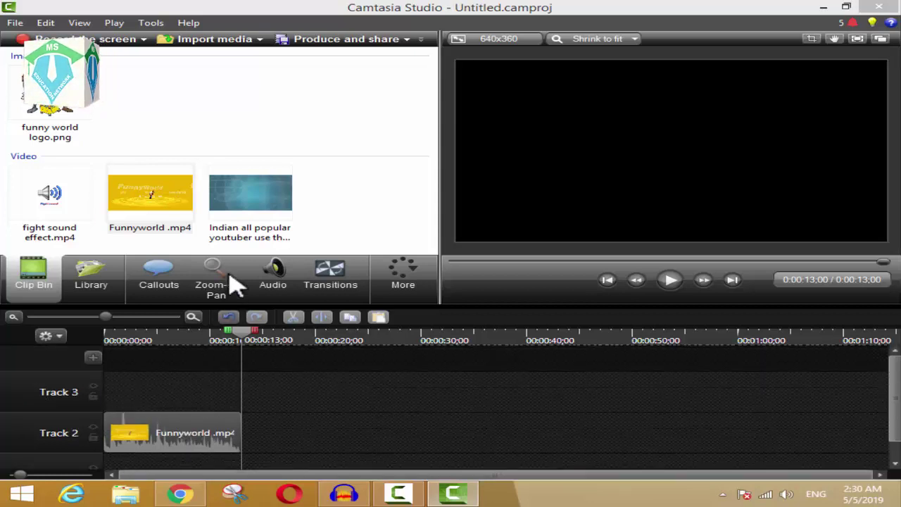
{"action": "left_click", "coordinate": [191, 189]}
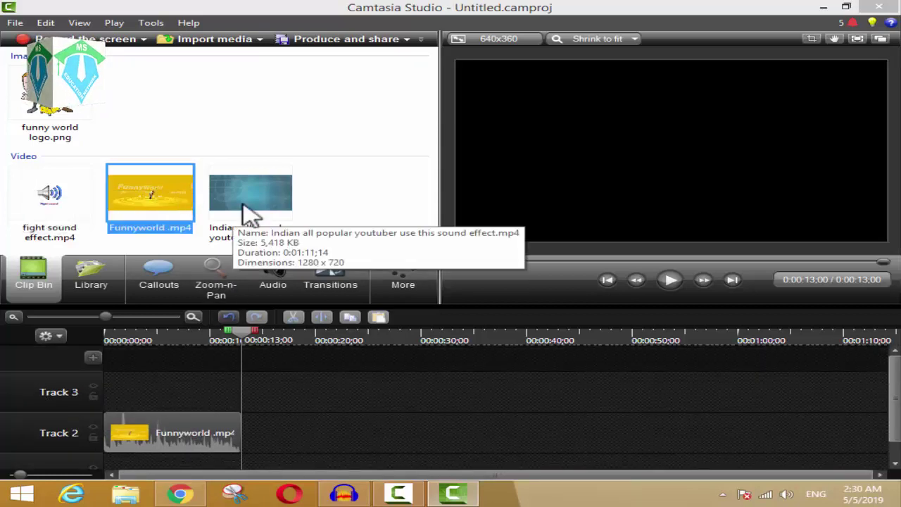
{"action": "left_click_drag", "start_coordinate": [21, 95], "coordinate": [215, 365]}
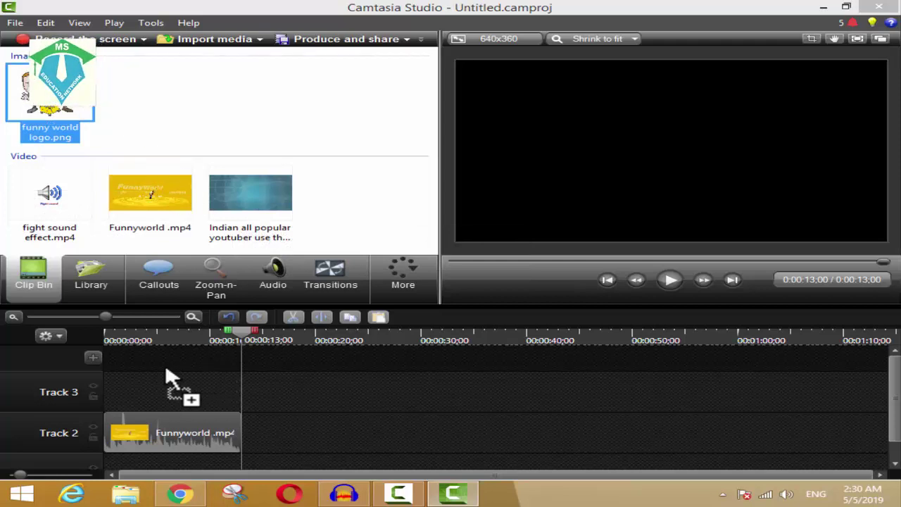
{"action": "left_click_drag", "start_coordinate": [128, 368], "coordinate": [126, 384]}
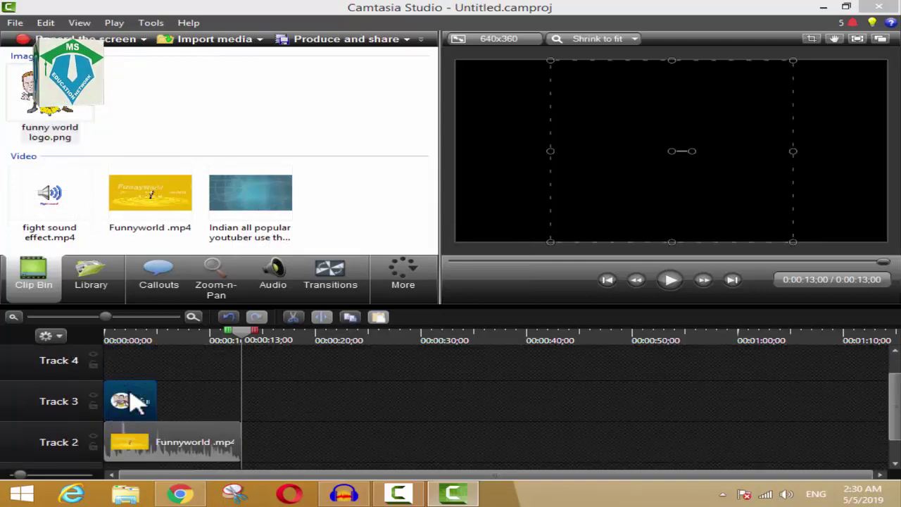
Shift the logo image on Track 3 so it starts at about 00:00:02;22, over the video clip
{"action": "left_click", "coordinate": [125, 340]}
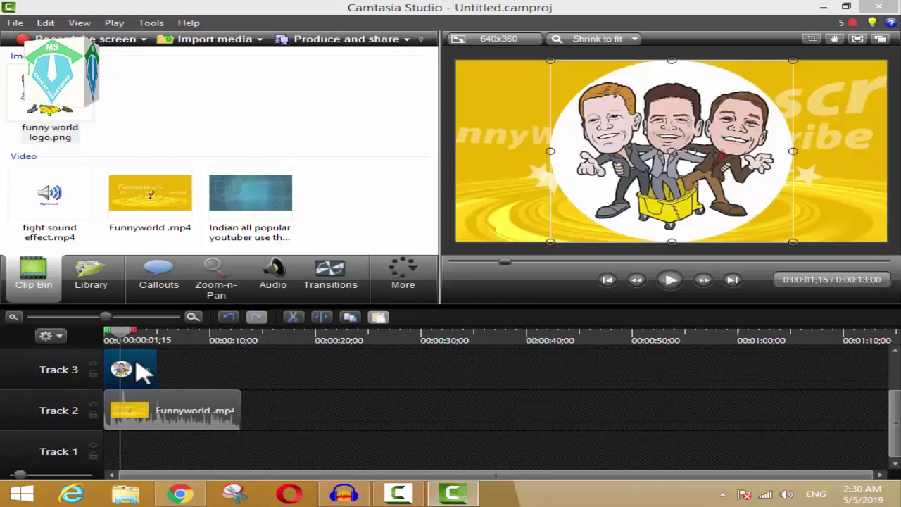
{"action": "left_click_drag", "start_coordinate": [141, 373], "coordinate": [176, 373]}
Scrub the timeline back and forth to examine where the logo appears and disappears over the Funnyworld video
{"action": "left_click_drag", "start_coordinate": [120, 340], "coordinate": [152, 367]}
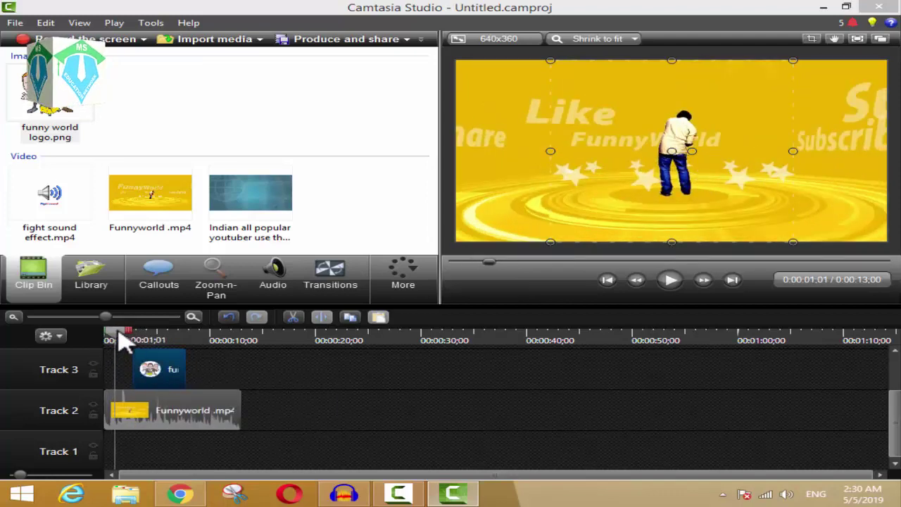
{"action": "left_click_drag", "start_coordinate": [119, 342], "coordinate": [187, 339]}
{"action": "key", "text": "Left"}
{"action": "key", "text": "Left"}
{"action": "key", "text": "Left"}
{"action": "key", "text": "Left"}
{"action": "key", "text": "Left"}
{"action": "key", "text": "Left"}
{"action": "key", "text": "Left"}
{"action": "key", "text": "Left"}
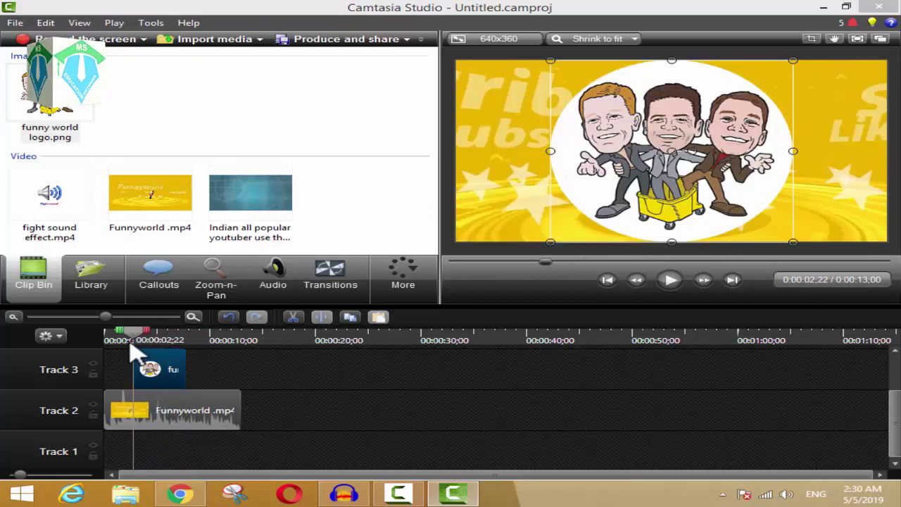
{"action": "left_click_drag", "start_coordinate": [155, 345], "coordinate": [186, 340]}
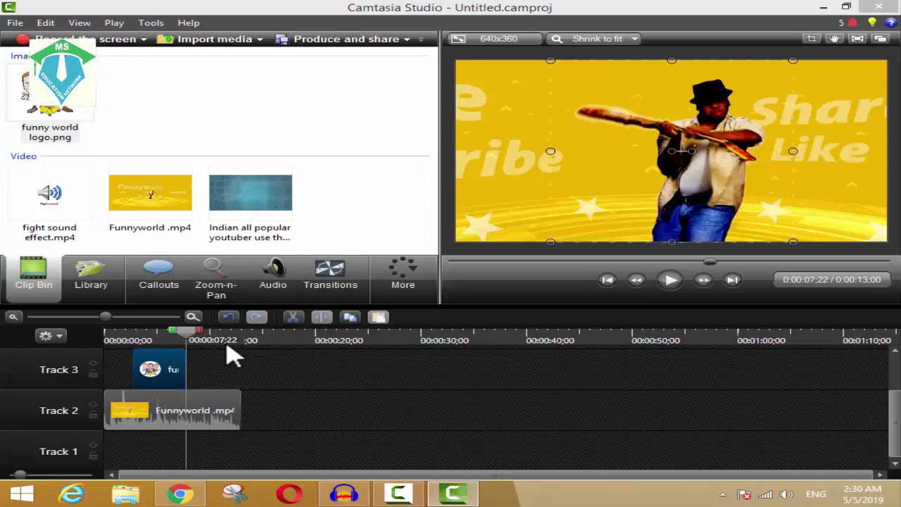
{"action": "left_click_drag", "start_coordinate": [199, 346], "coordinate": [211, 350]}
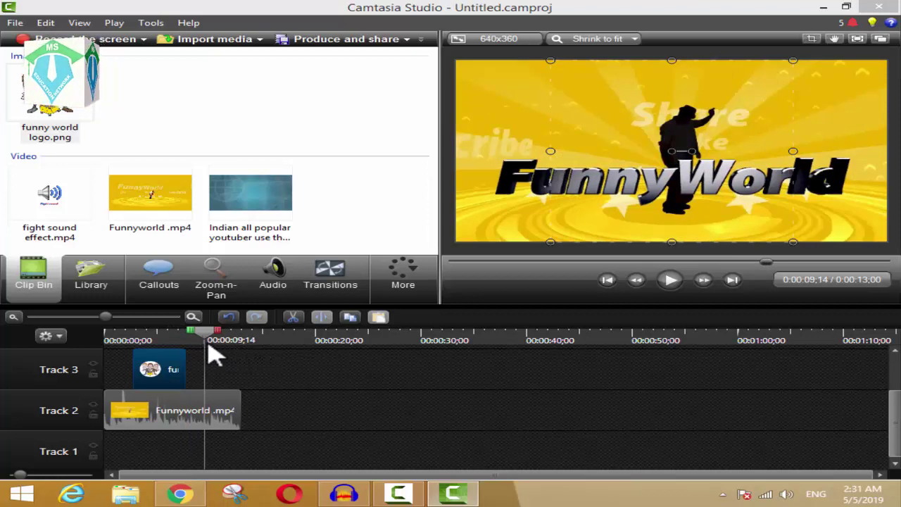
Play the project from the beginning through the logo section and pause at about 11 seconds
{"action": "left_click_drag", "start_coordinate": [211, 350], "coordinate": [101, 332]}
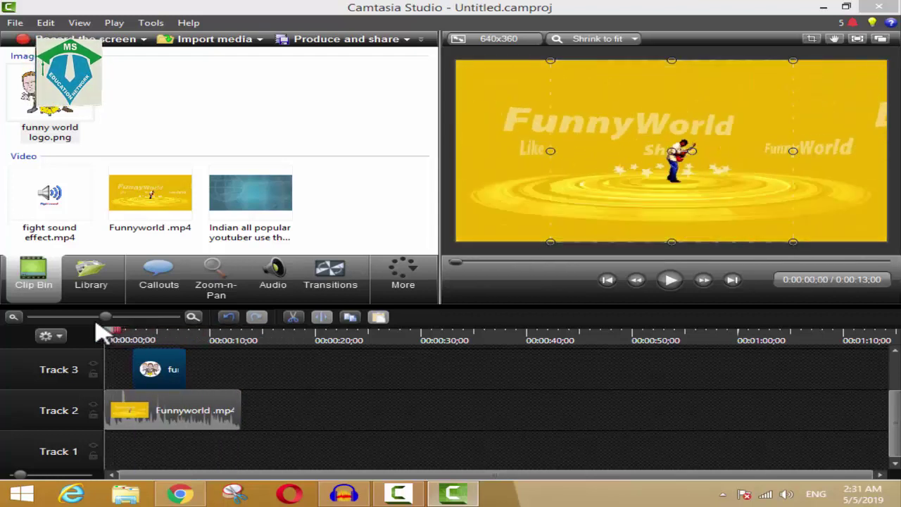
{"action": "left_click", "coordinate": [668, 278]}
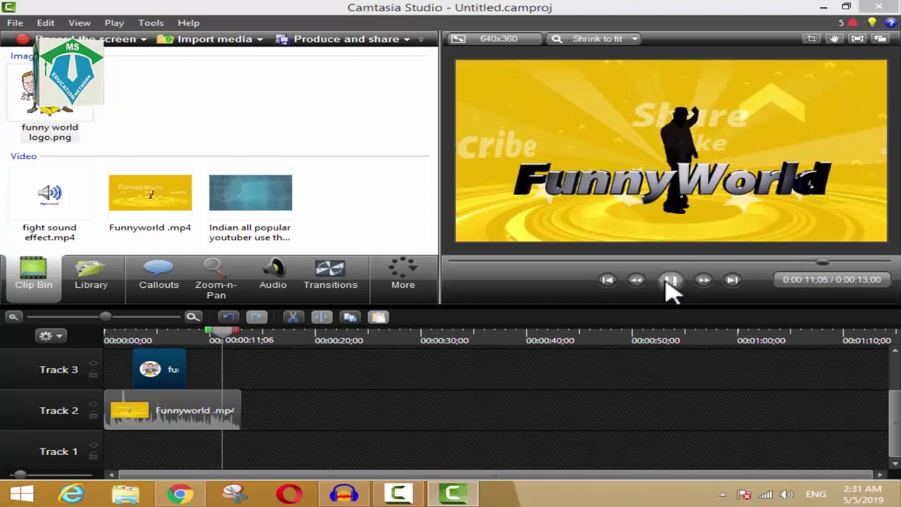
{"action": "left_click", "coordinate": [669, 280]}
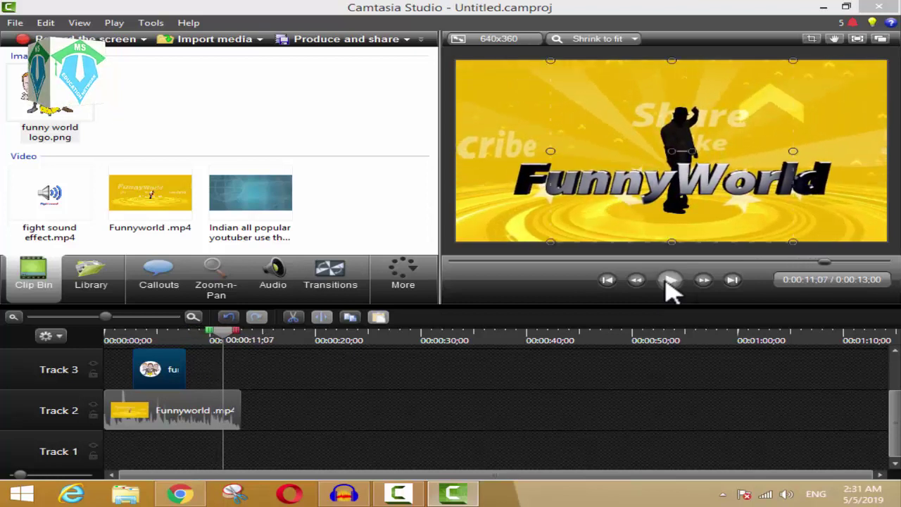
{"action": "left_click", "coordinate": [211, 426]}
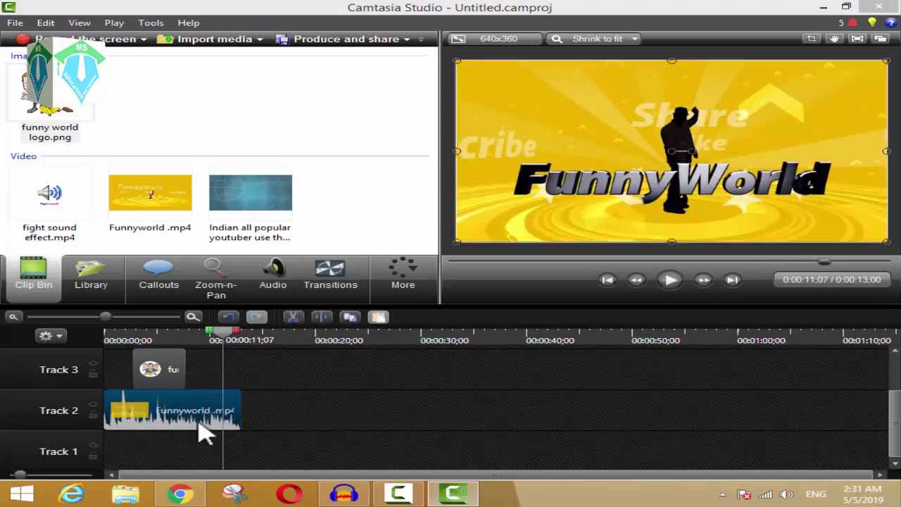
{"action": "left_click", "coordinate": [335, 411]}
{"action": "left_click", "coordinate": [169, 423]}
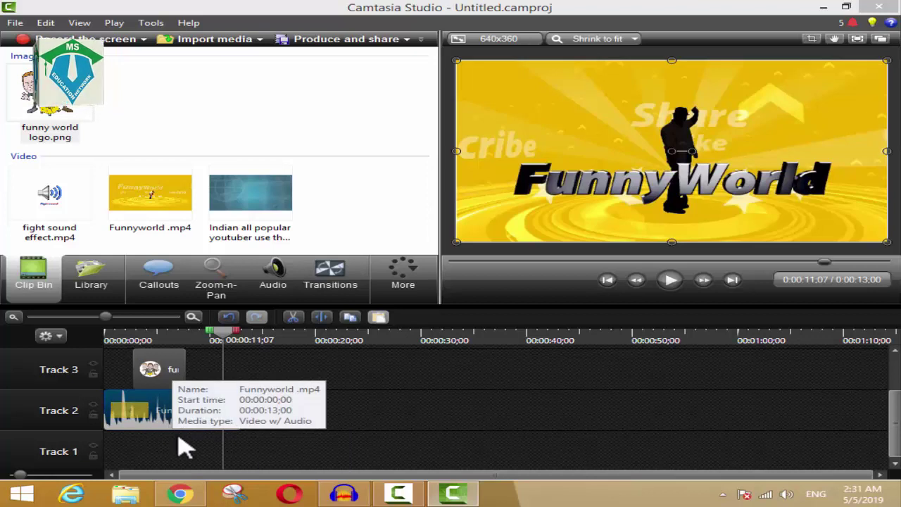
{"action": "left_click", "coordinate": [321, 454]}
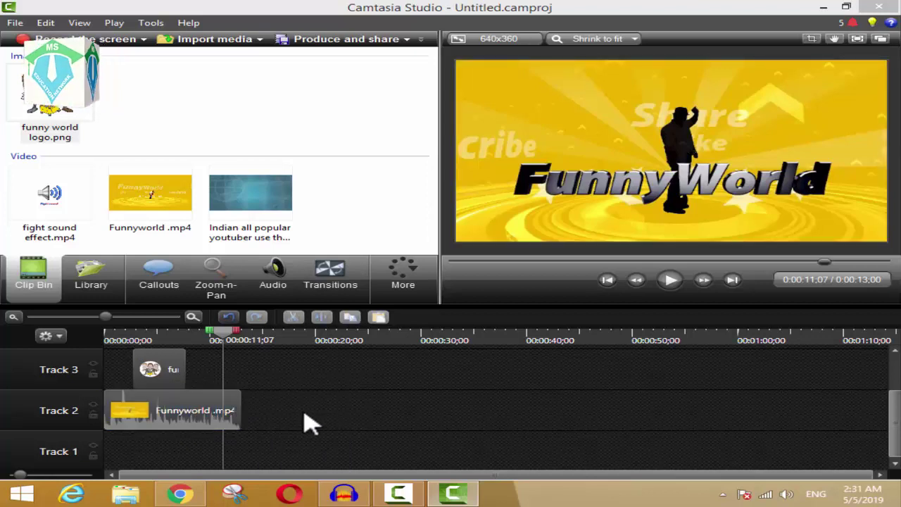
Separate the video and audio of the Funnyworld .mp4 clip on Track 2
{"action": "left_click", "coordinate": [204, 415]}
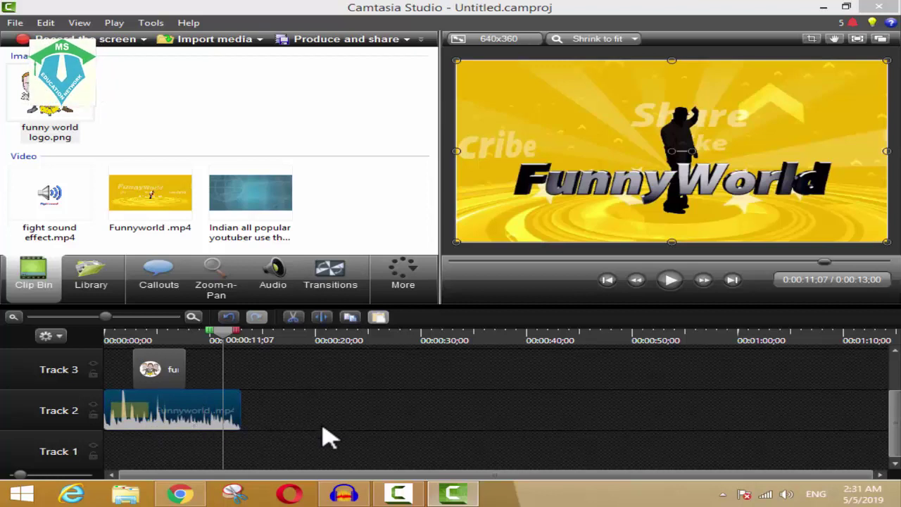
{"action": "right_click", "coordinate": [208, 411]}
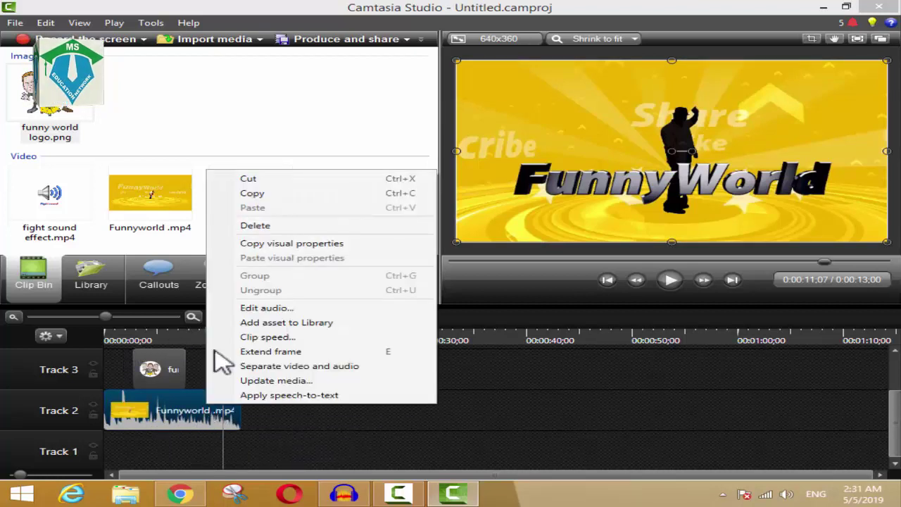
{"action": "left_click", "coordinate": [315, 368]}
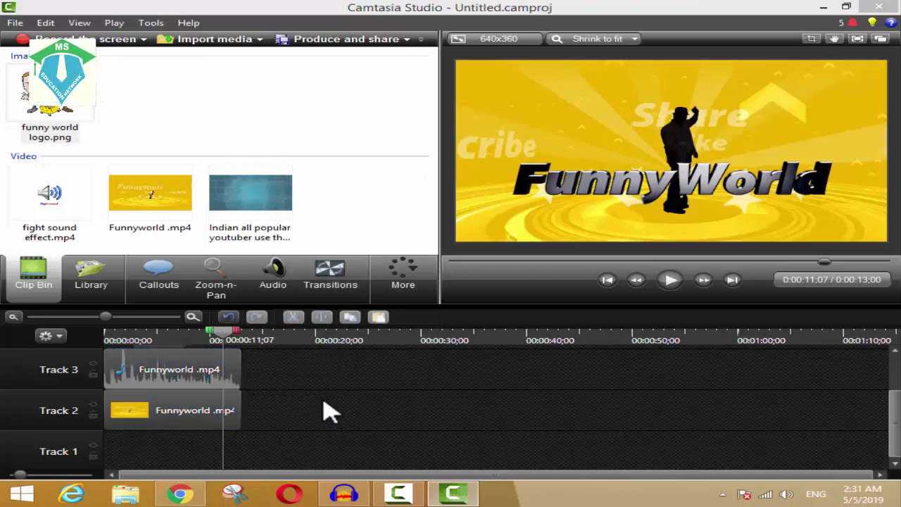
Move the separated audio on Track 3 to start where the video ends, and the Track 4 logo to about 32 seconds
{"action": "left_click_drag", "start_coordinate": [157, 417], "coordinate": [345, 413]}
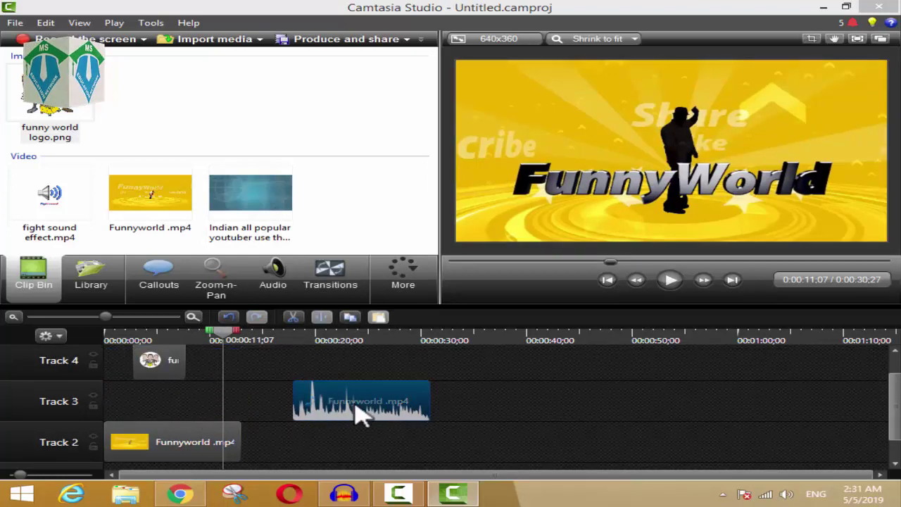
{"action": "left_click", "coordinate": [196, 457]}
{"action": "left_click_drag", "start_coordinate": [166, 372], "coordinate": [476, 389]}
{"action": "left_click_drag", "start_coordinate": [356, 415], "coordinate": [299, 417]}
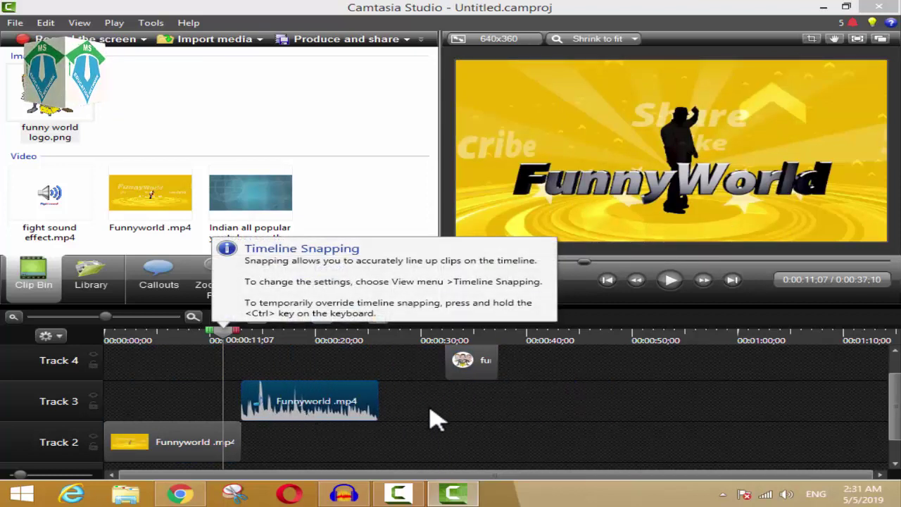
Play the video clip on Track 2 without its audio from the beginning and pause near its end
{"action": "left_click", "coordinate": [125, 342]}
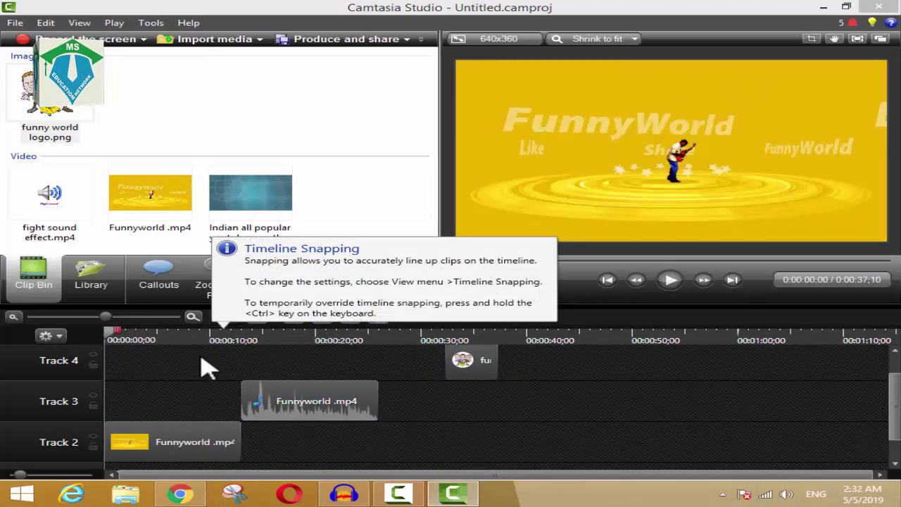
{"action": "left_click", "coordinate": [219, 339]}
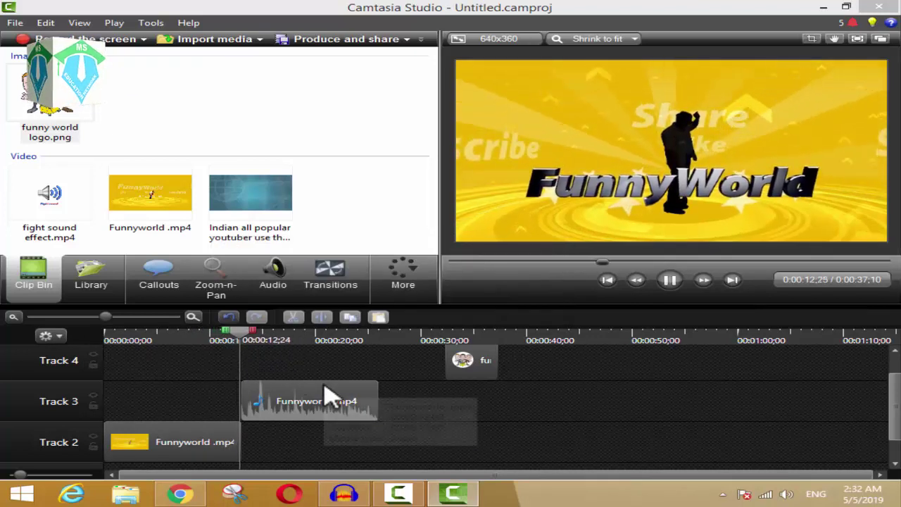
{"action": "key", "text": "space"}
{"action": "key", "text": "Home"}
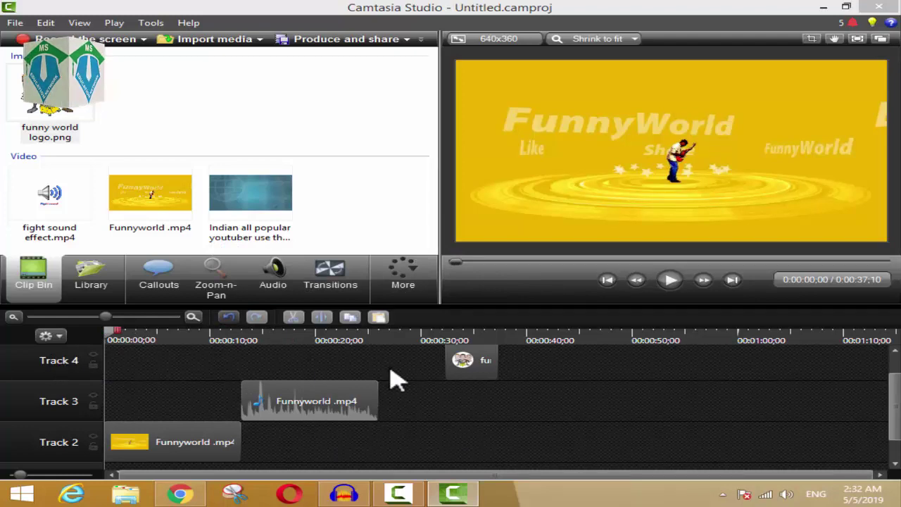
{"action": "left_click", "coordinate": [670, 280]}
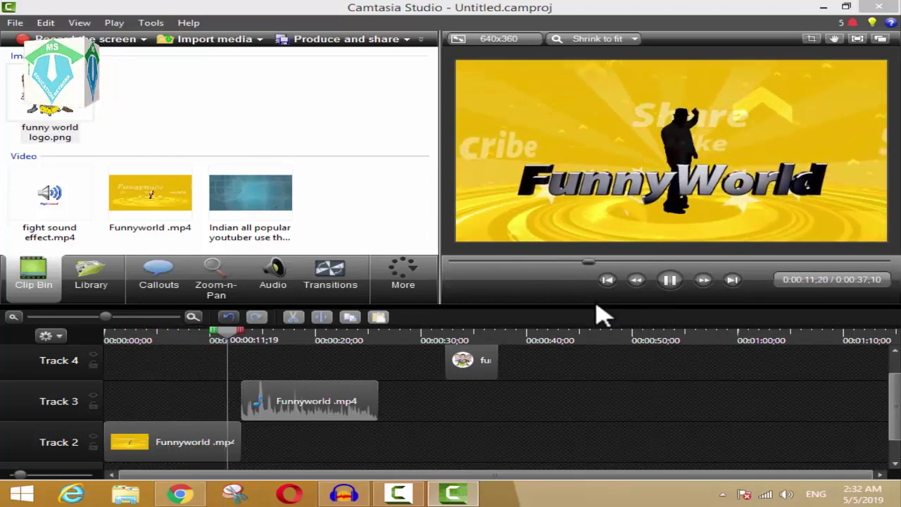
{"action": "left_click", "coordinate": [669, 280]}
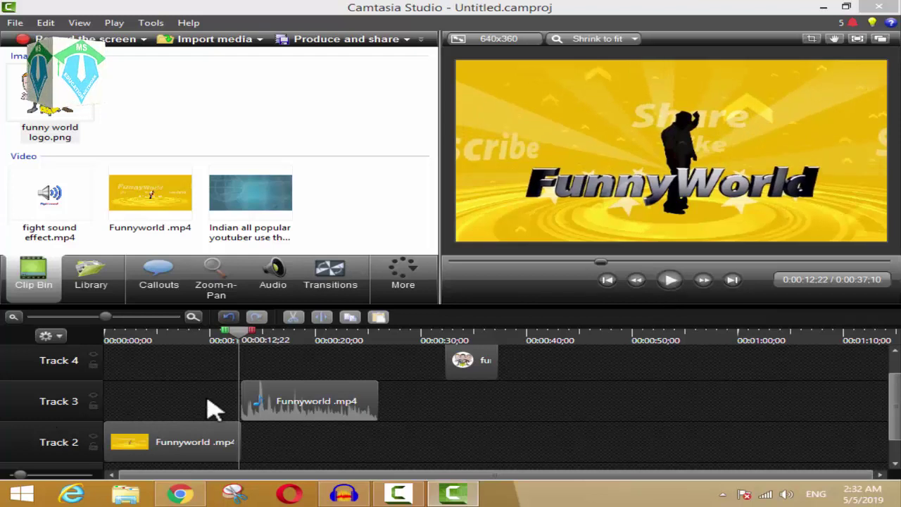
Play the separated audio on Track 3 from its start, pause at about 16 seconds and select the audio clip
{"action": "left_click", "coordinate": [242, 340]}
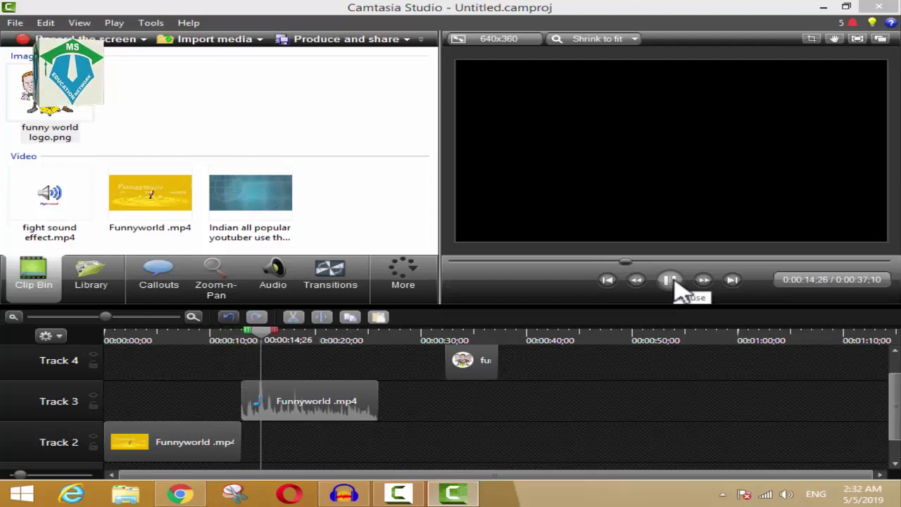
{"action": "left_click", "coordinate": [674, 284]}
{"action": "left_click", "coordinate": [316, 412]}
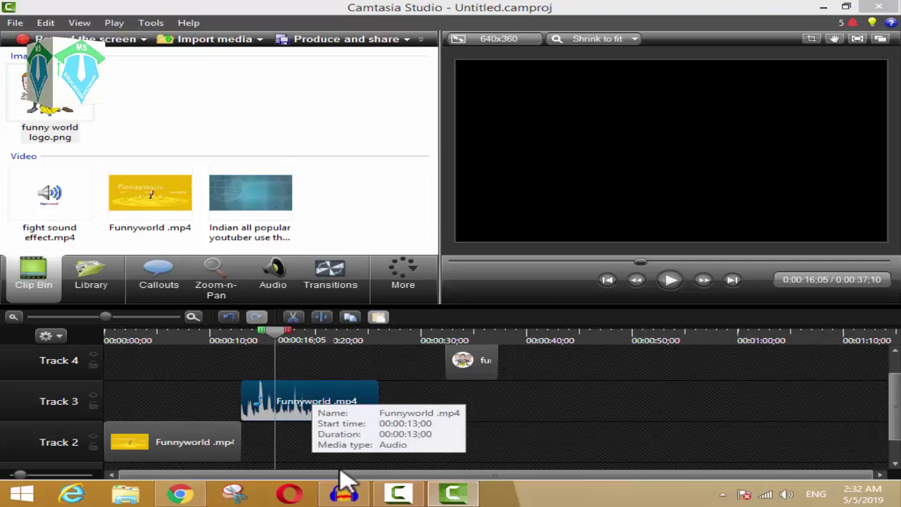
Delete the separated Funnyworld .mp4 audio from Track 3 and the funny world logo.png image from the timeline
{"action": "key", "text": "Delete"}
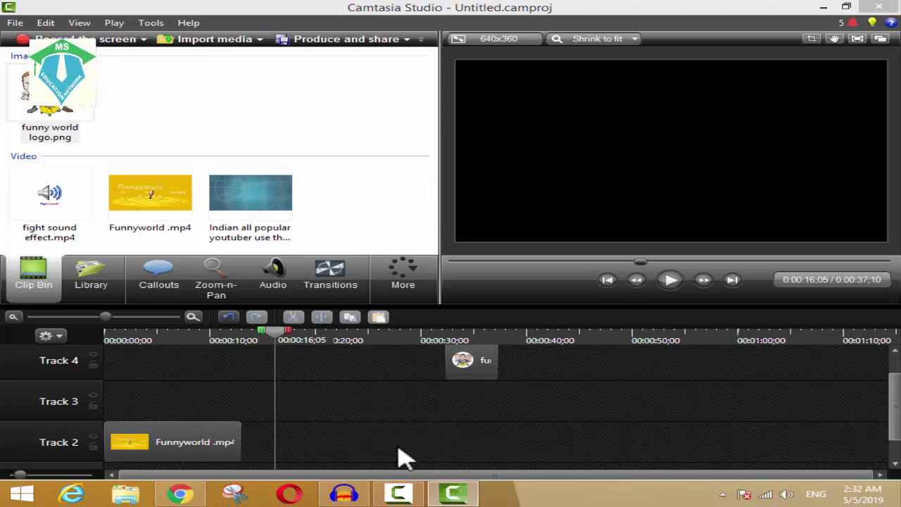
{"action": "left_click_drag", "start_coordinate": [468, 363], "coordinate": [324, 435]}
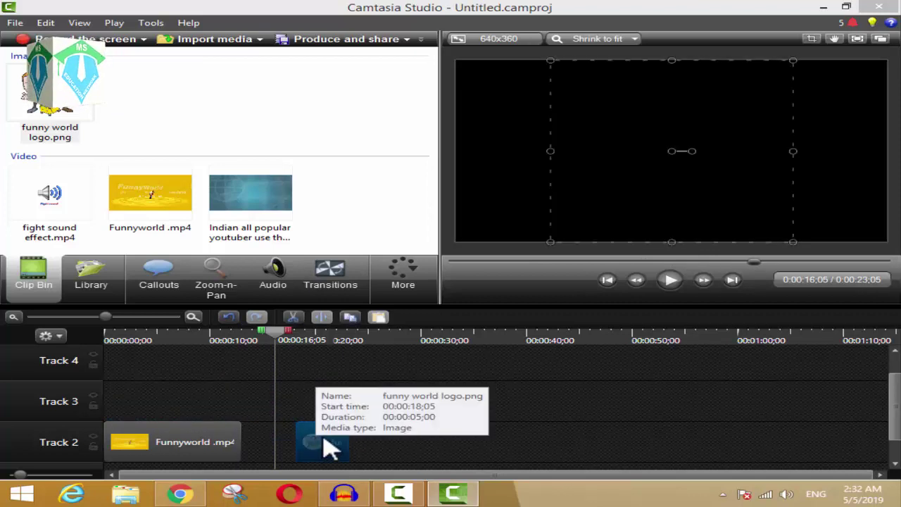
{"action": "key", "text": "Delete"}
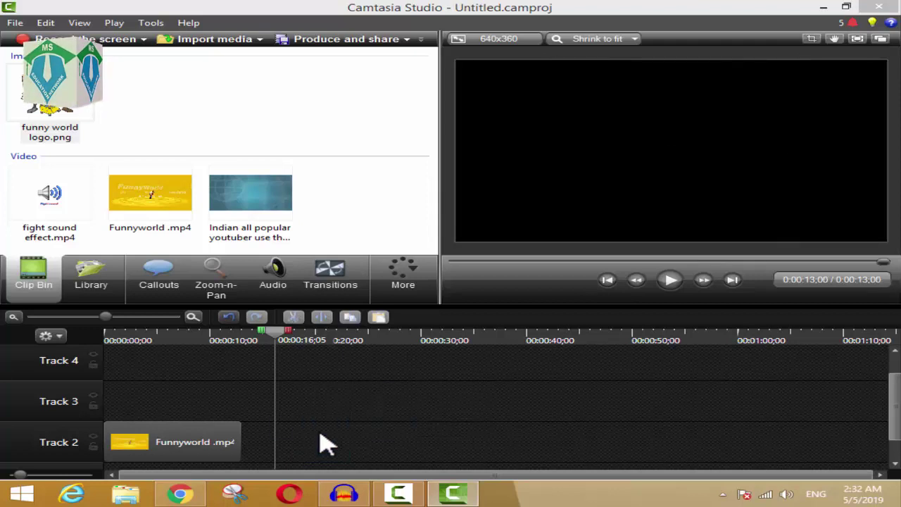
Add the "Indian all popular youtuber use this sound effect.mp4" clip to Track 3, starting at the beginning of the timeline
{"action": "left_click", "coordinate": [262, 220]}
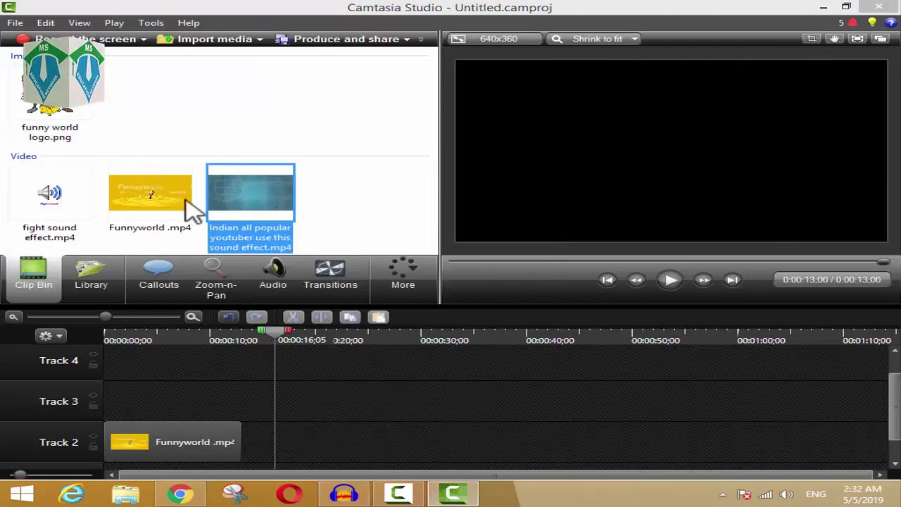
{"action": "left_click_drag", "start_coordinate": [238, 218], "coordinate": [282, 379]}
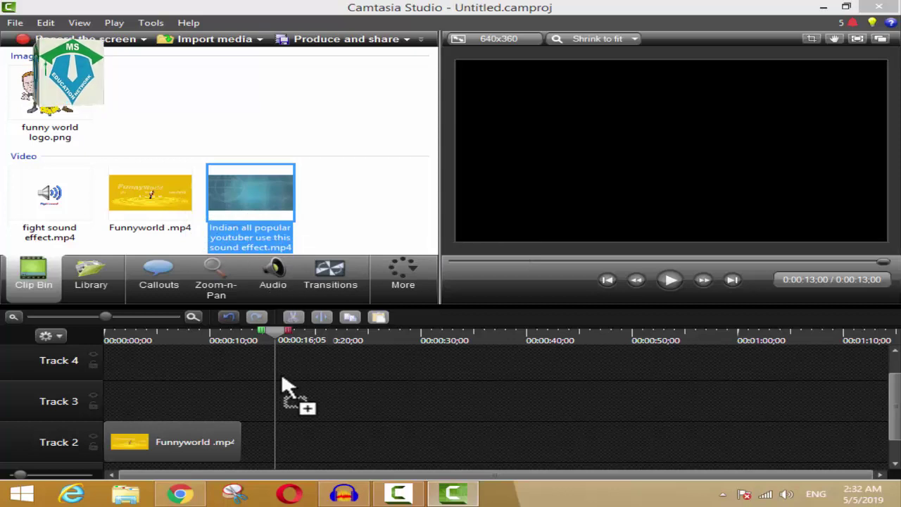
{"action": "left_click_drag", "start_coordinate": [246, 412], "coordinate": [288, 397]}
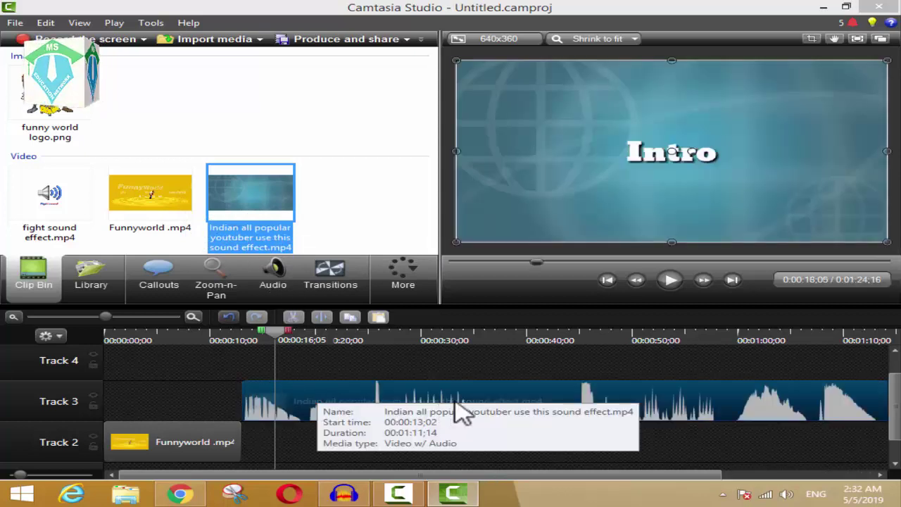
{"action": "left_click_drag", "start_coordinate": [458, 412], "coordinate": [187, 413]}
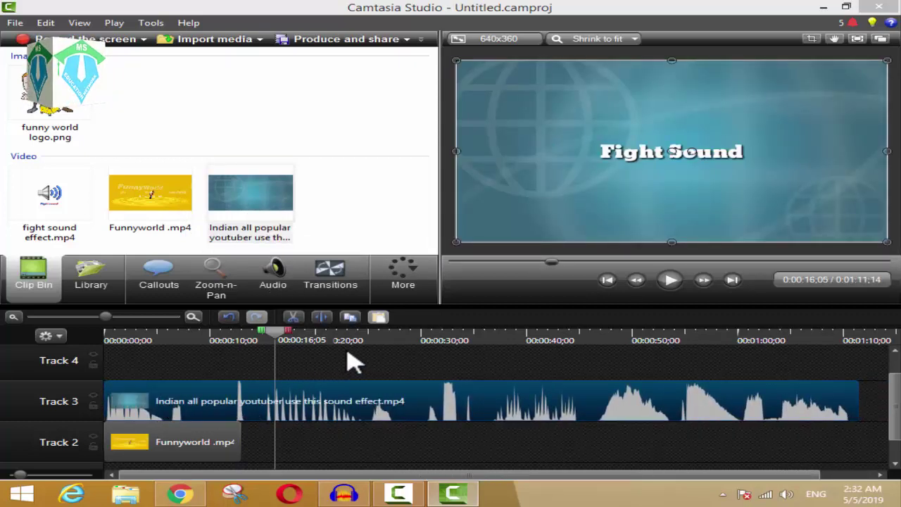
Play the sound effect clip on Track 3 from about 47 seconds to near its end, and return the playhead to 0:01:02;15
{"action": "left_click_drag", "start_coordinate": [279, 341], "coordinate": [602, 375]}
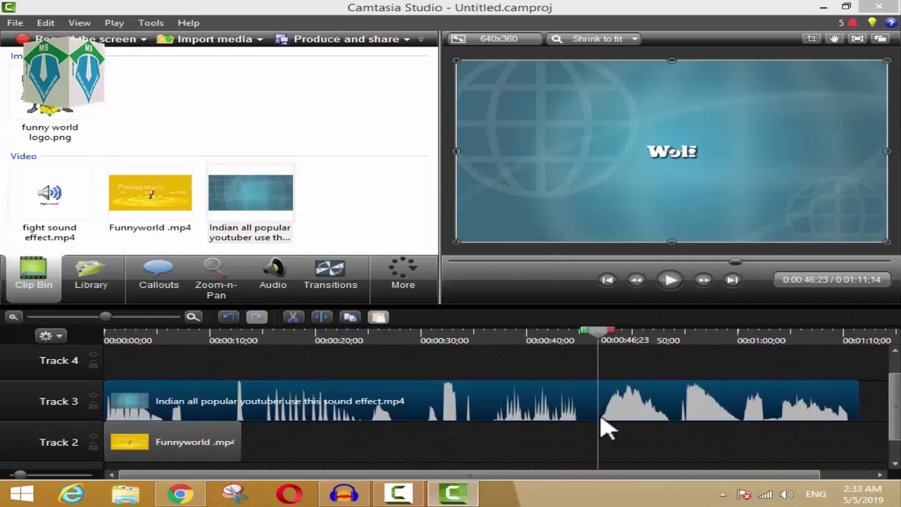
{"action": "key", "text": "space"}
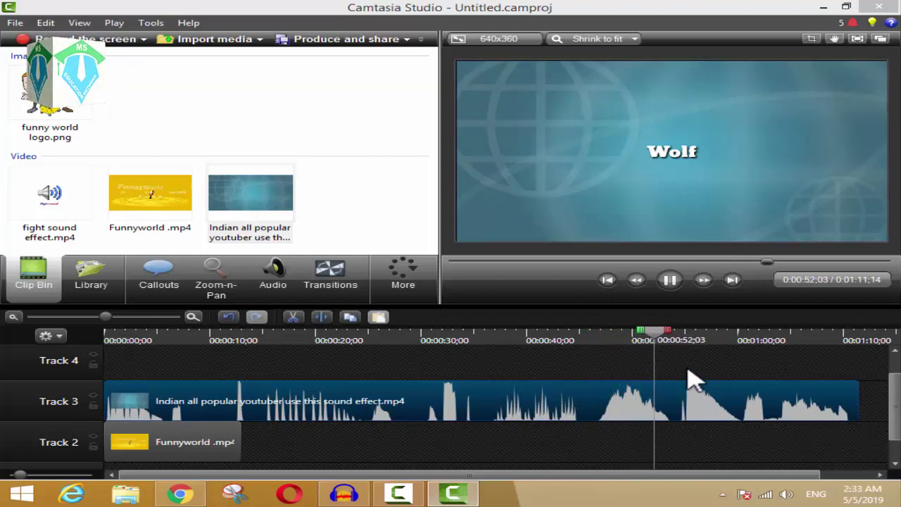
{"action": "key", "text": "space"}
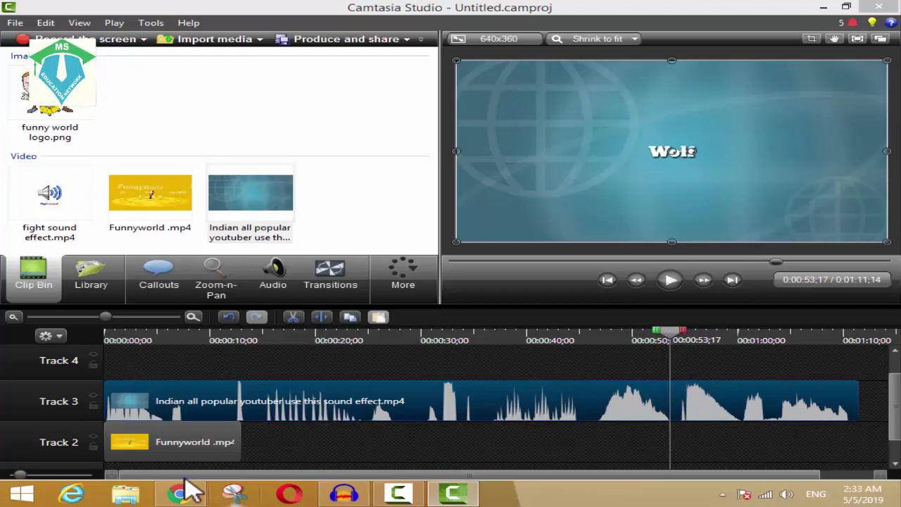
{"action": "left_click_drag", "start_coordinate": [247, 472], "coordinate": [320, 476]}
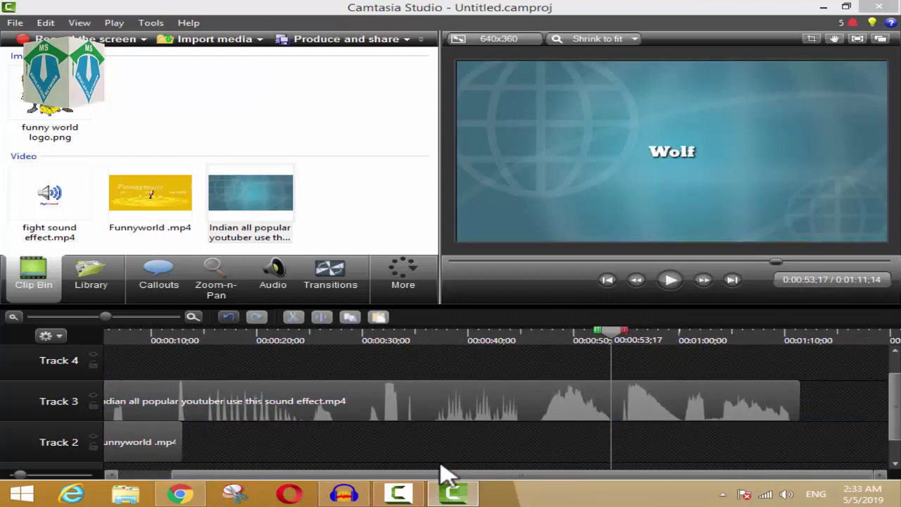
{"action": "left_click_drag", "start_coordinate": [730, 340], "coordinate": [721, 343]}
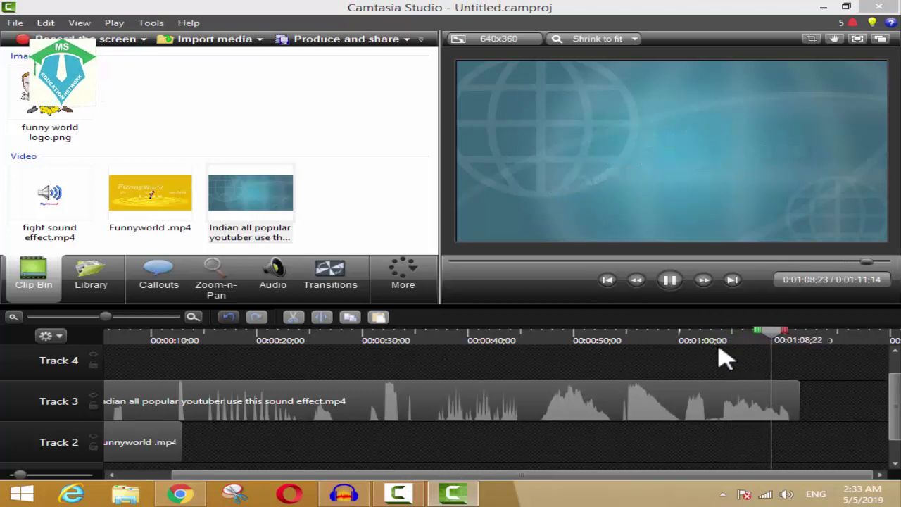
{"action": "key", "text": "space"}
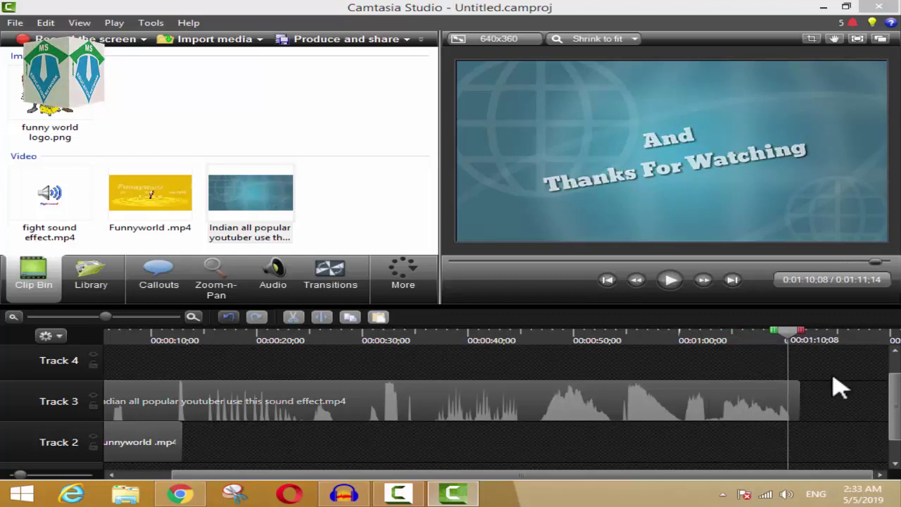
{"action": "left_click_drag", "start_coordinate": [792, 345], "coordinate": [708, 347]}
Separate the video and audio of the sound effect clip and delete its video part from Track 3
{"action": "right_click", "coordinate": [666, 388]}
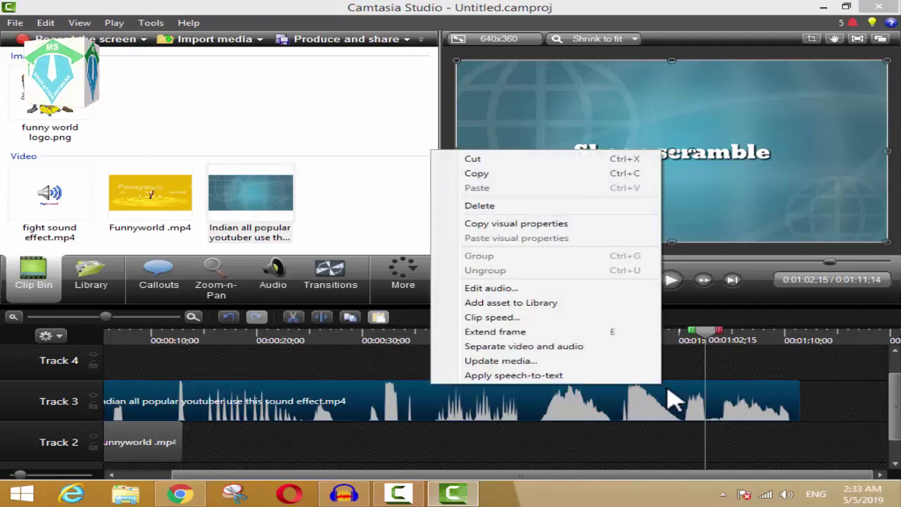
{"action": "left_click", "coordinate": [514, 346]}
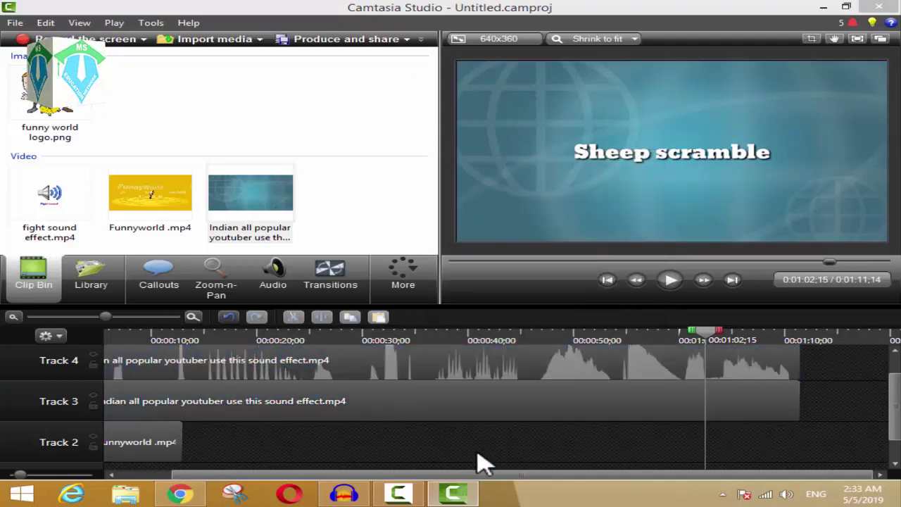
{"action": "left_click", "coordinate": [450, 419]}
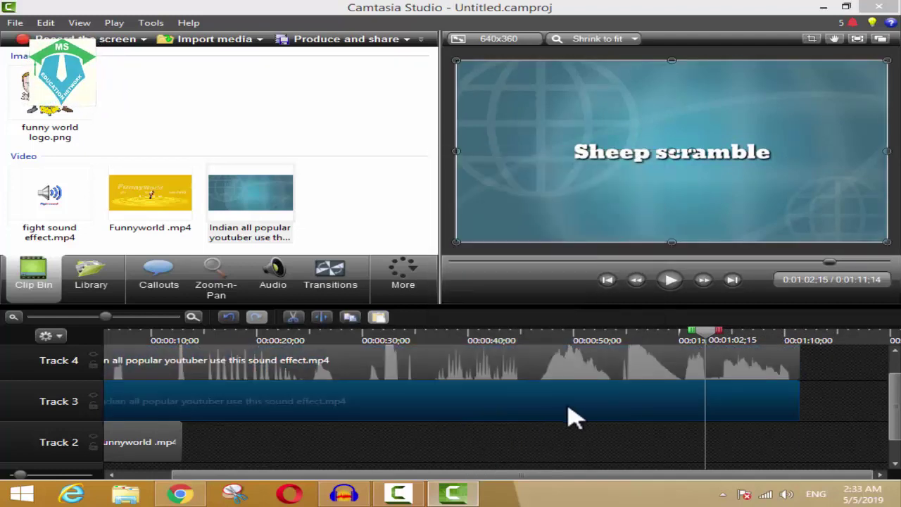
{"action": "key", "text": "Delete"}
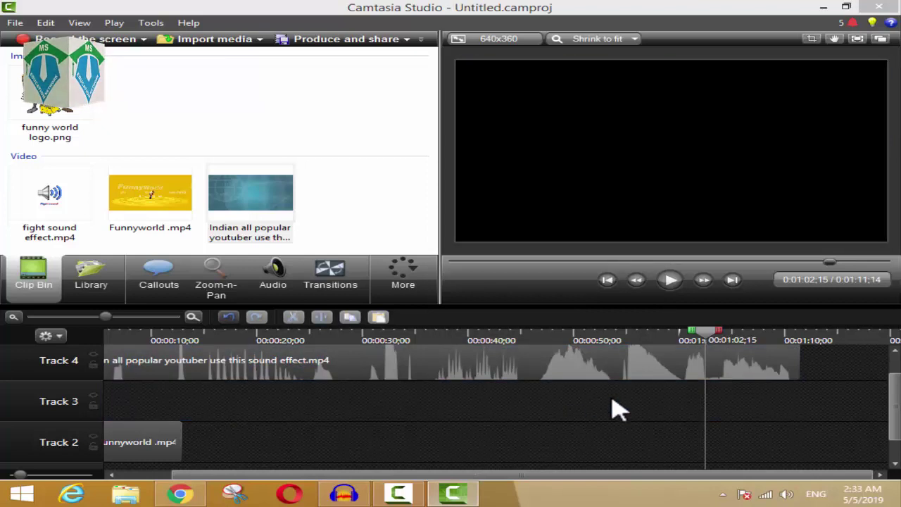
Split the sound effect audio on Track 4 at 0:01:02;13 and move the part after the split down to Track 3
{"action": "left_click_drag", "start_coordinate": [706, 335], "coordinate": [701, 338]}
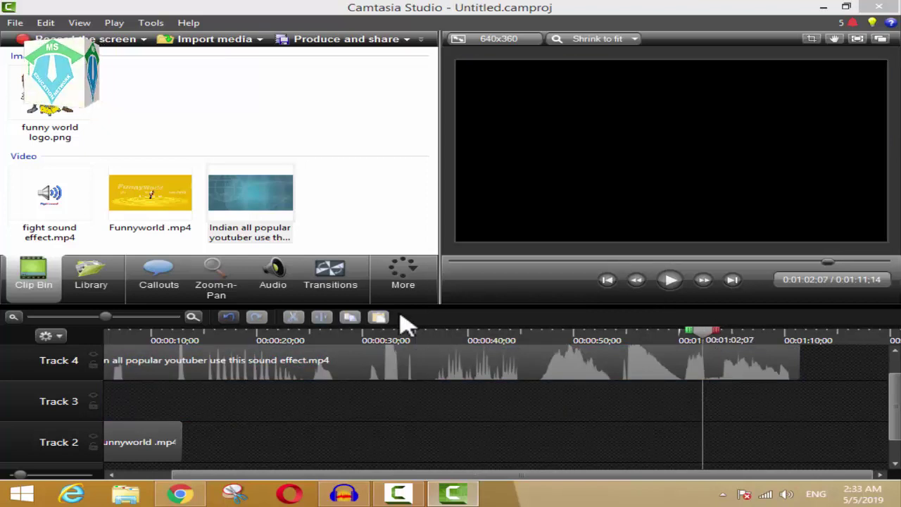
{"action": "left_click", "coordinate": [654, 373]}
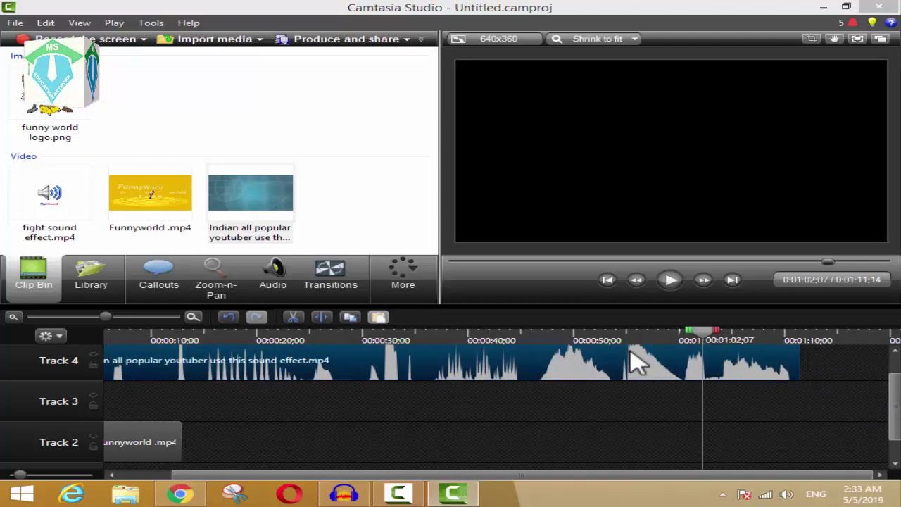
{"action": "scroll", "coordinate": [637, 362], "scroll_direction": "up", "scroll_amount": 4}
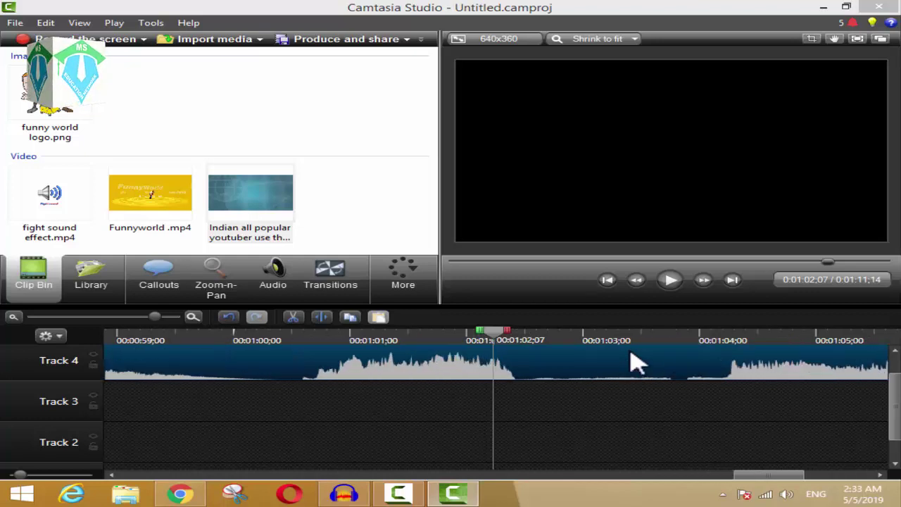
{"action": "scroll", "coordinate": [638, 363], "scroll_direction": "up", "scroll_amount": 2}
{"action": "scroll", "coordinate": [637, 363], "scroll_direction": "up", "scroll_amount": 1}
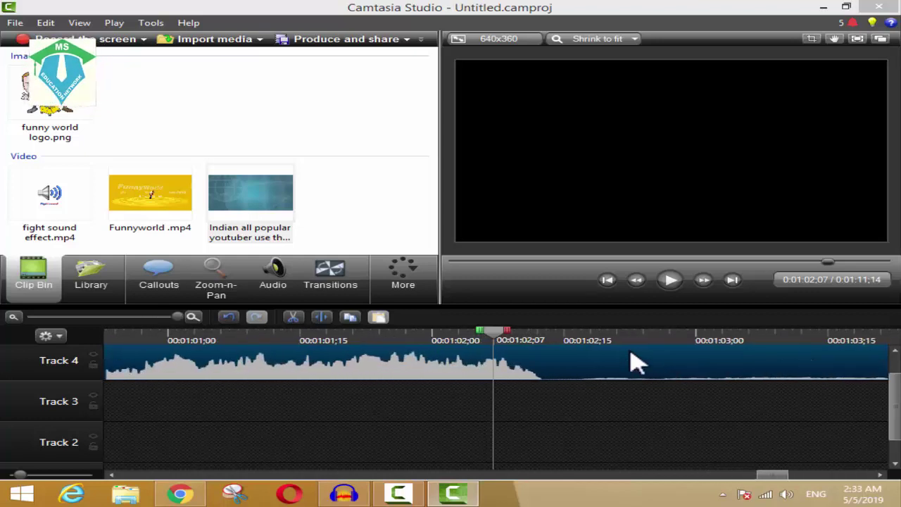
{"action": "left_click_drag", "start_coordinate": [498, 344], "coordinate": [555, 346]}
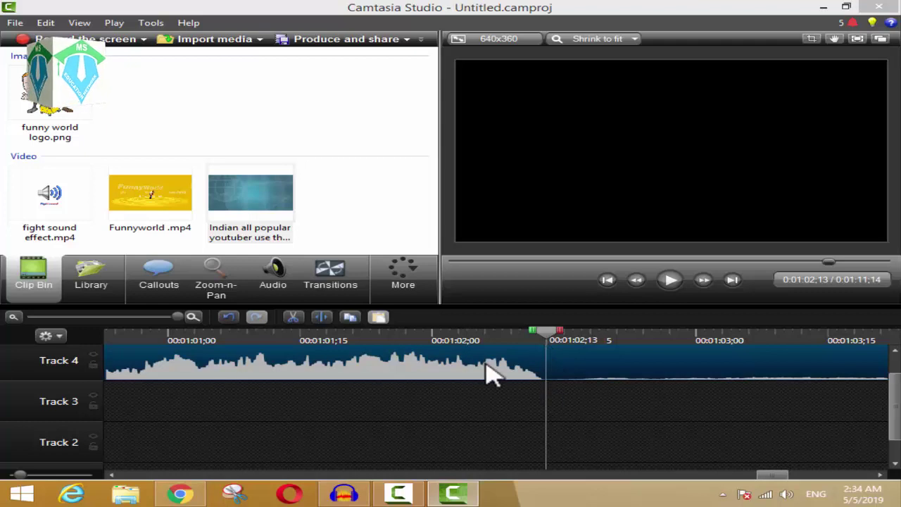
{"action": "left_click", "coordinate": [321, 318]}
{"action": "left_click_drag", "start_coordinate": [603, 361], "coordinate": [591, 400]}
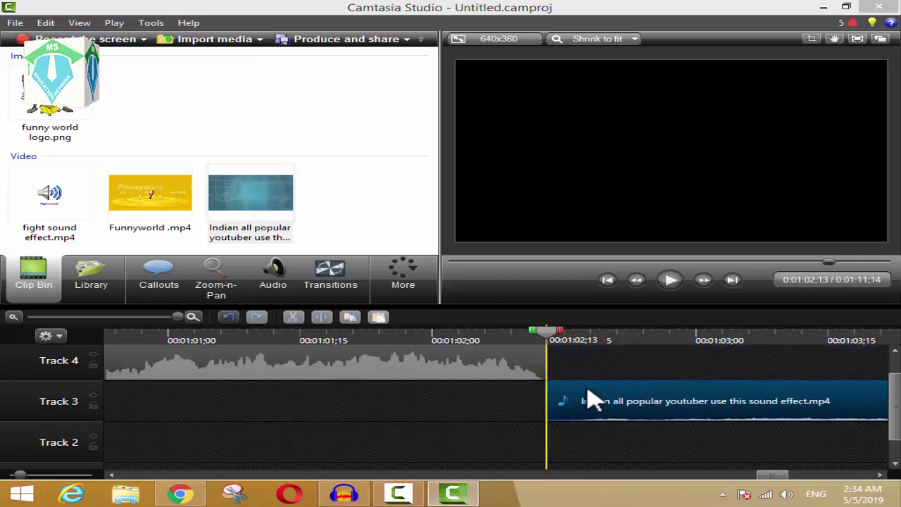
Delete the first part of the split audio from Track 4 and move the remaining part on Track 3 to the timeline start
{"action": "left_click", "coordinate": [447, 370]}
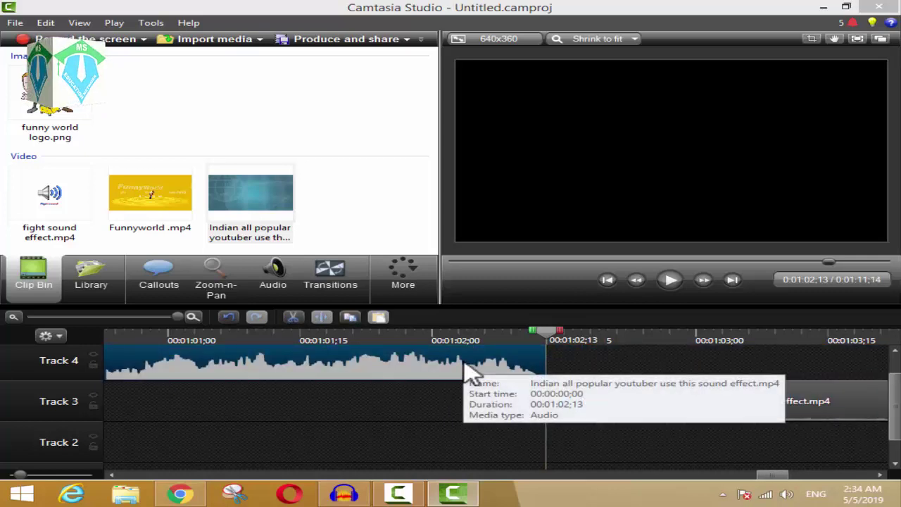
{"action": "scroll", "coordinate": [472, 373], "scroll_direction": "down", "scroll_amount": 5}
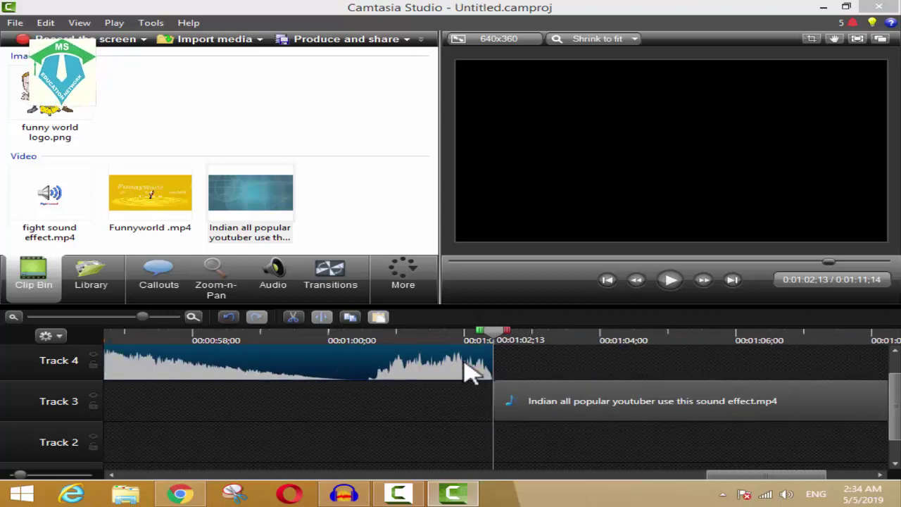
{"action": "scroll", "coordinate": [472, 373], "scroll_direction": "down", "scroll_amount": 4}
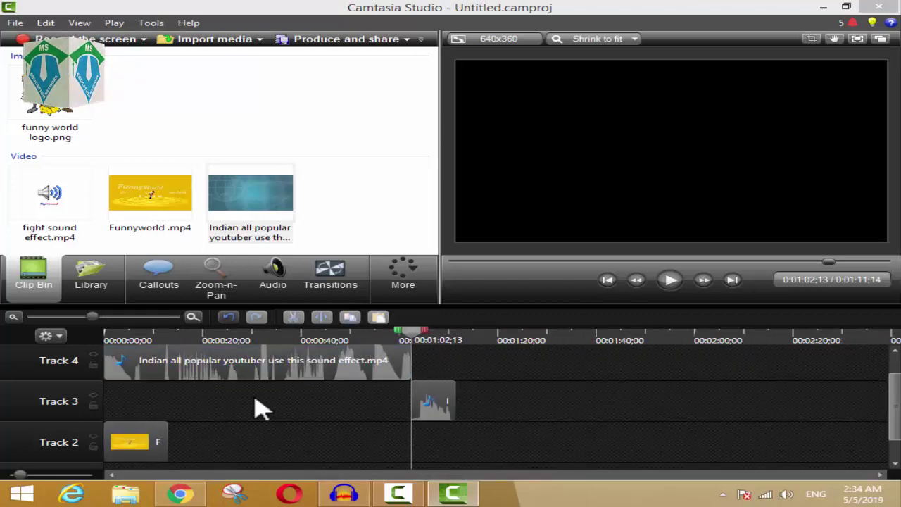
{"action": "left_click", "coordinate": [193, 317]}
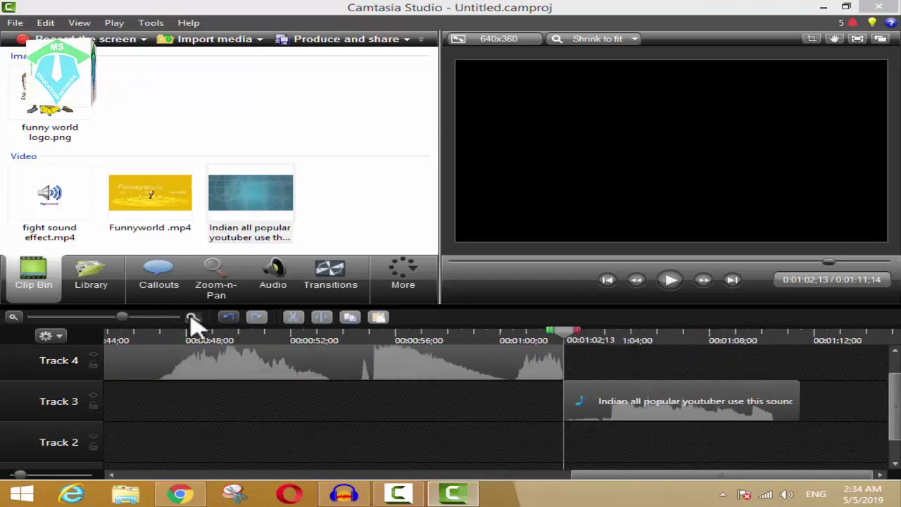
{"action": "left_click", "coordinate": [14, 317]}
{"action": "left_click", "coordinate": [15, 317]}
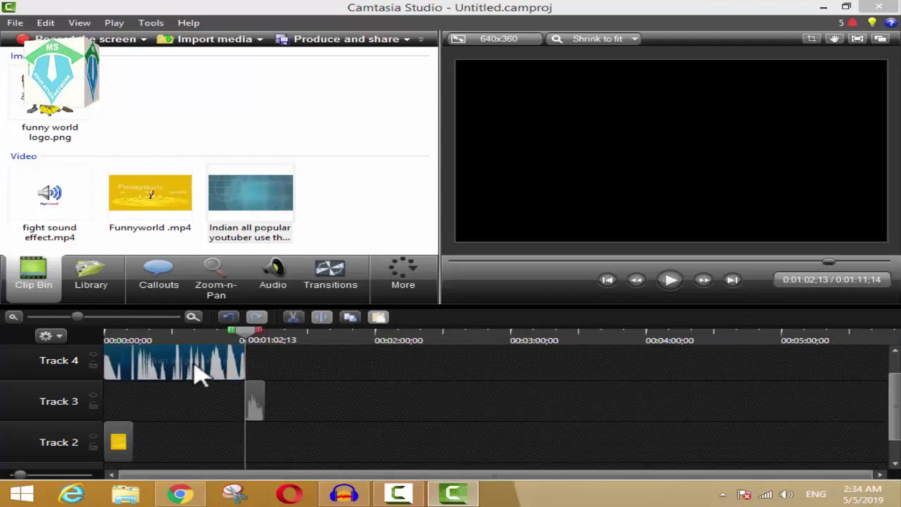
{"action": "key", "text": "Delete"}
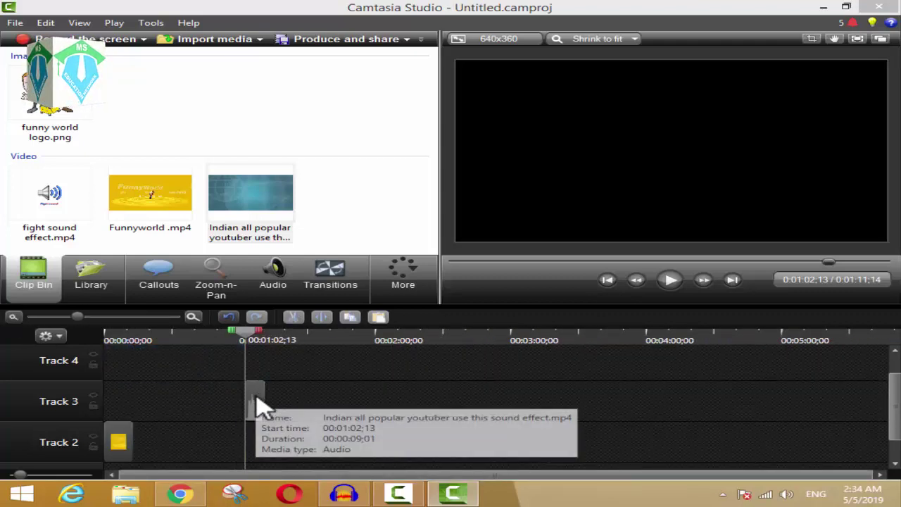
{"action": "left_click_drag", "start_coordinate": [266, 407], "coordinate": [98, 416]}
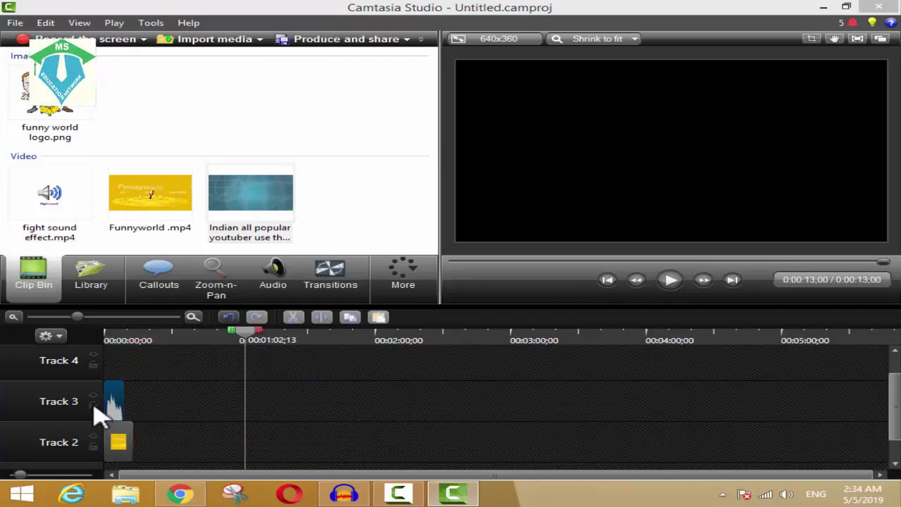
Play the Funnyworld video with the new audio from the beginning and pause at about 3 seconds
{"action": "left_click", "coordinate": [108, 344]}
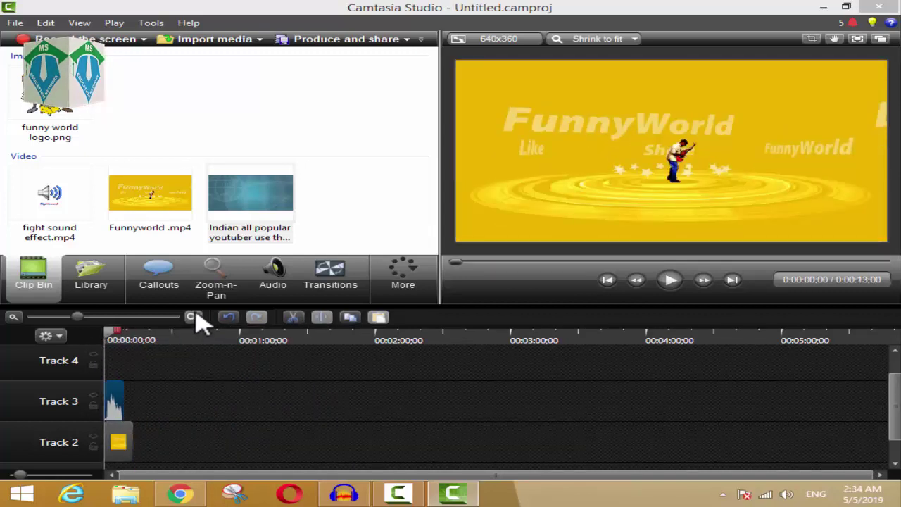
{"action": "left_click", "coordinate": [196, 318]}
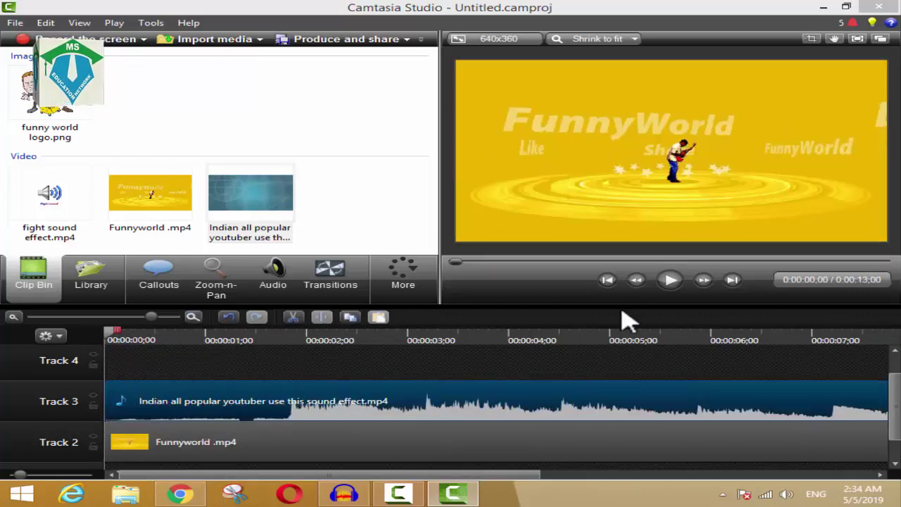
{"action": "left_click", "coordinate": [669, 280]}
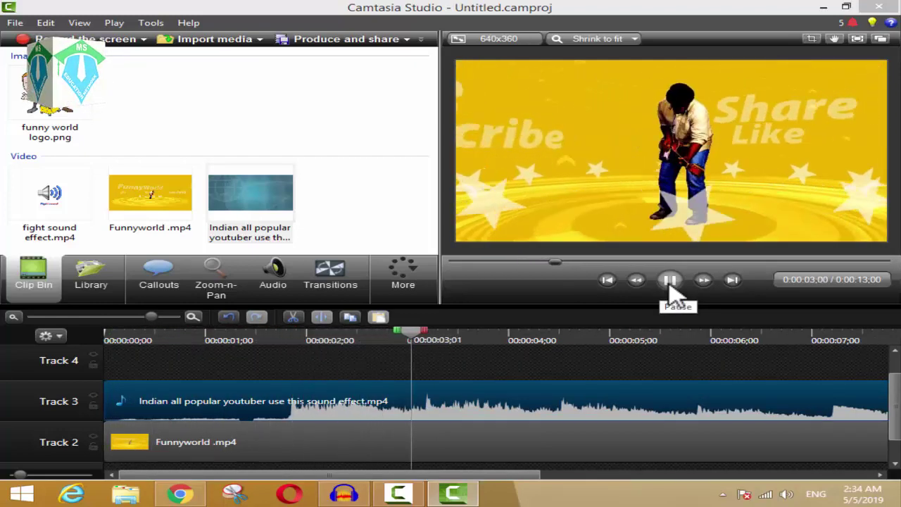
{"action": "left_click", "coordinate": [667, 283]}
Split the Track 3 audio at 0:00:01;24, delete the part before the split and move the remaining audio to the timeline start
{"action": "left_click_drag", "start_coordinate": [432, 337], "coordinate": [285, 344]}
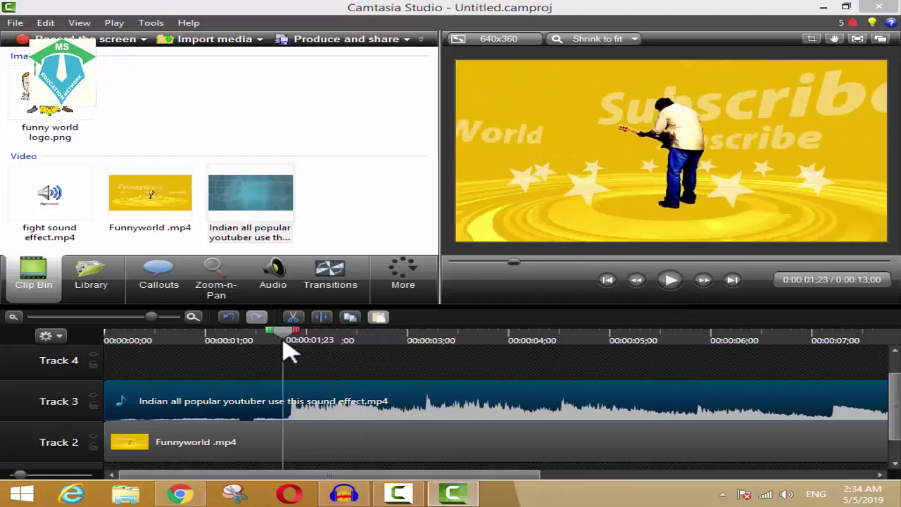
{"action": "left_click", "coordinate": [193, 317]}
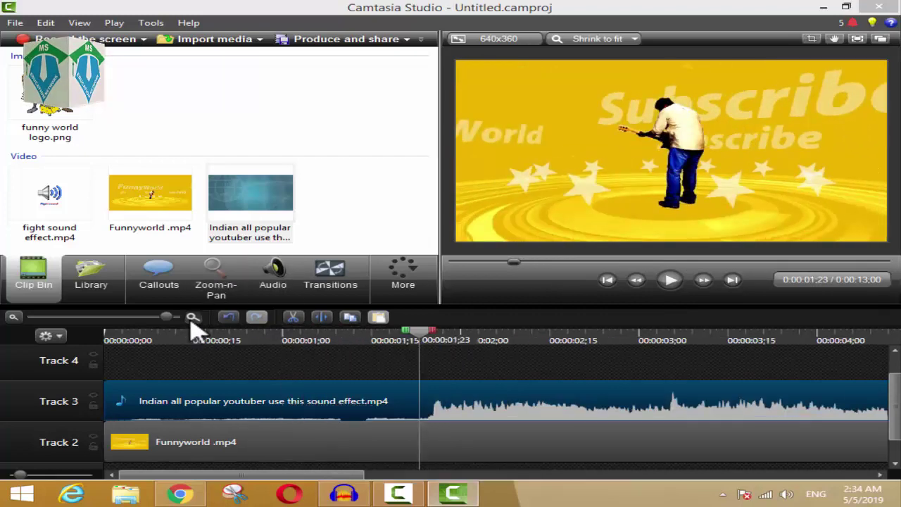
{"action": "left_click", "coordinate": [426, 343]}
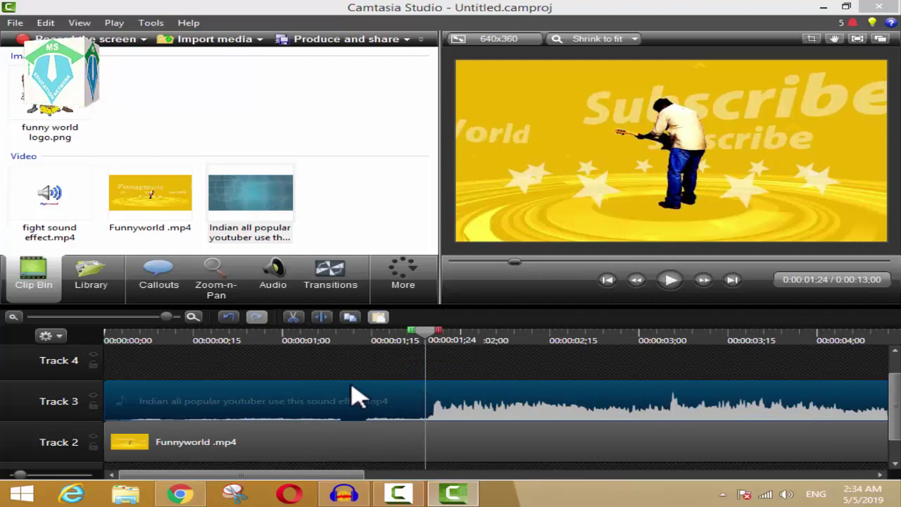
{"action": "left_click", "coordinate": [321, 316]}
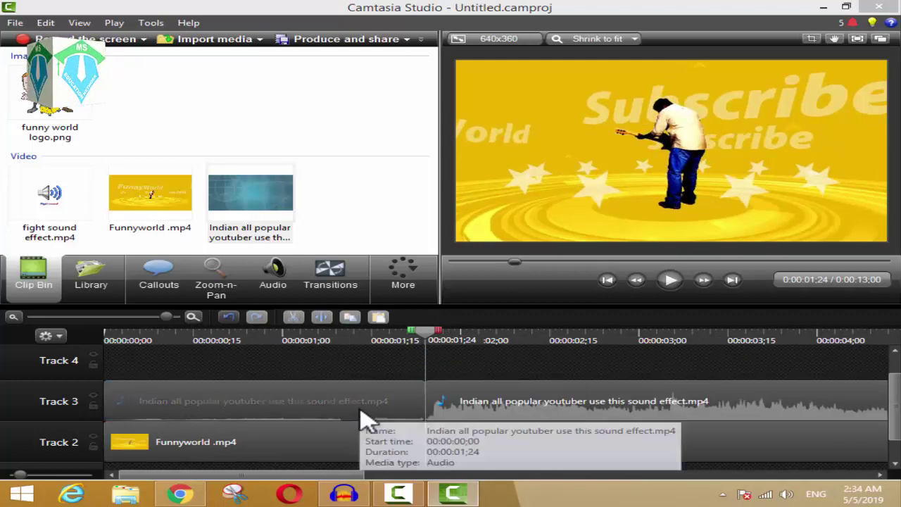
{"action": "key", "text": "Delete"}
{"action": "left_click_drag", "start_coordinate": [519, 402], "coordinate": [152, 398]}
Play the timeline from the beginning with the shortened audio and pause at about 7 seconds
{"action": "left_click", "coordinate": [107, 341]}
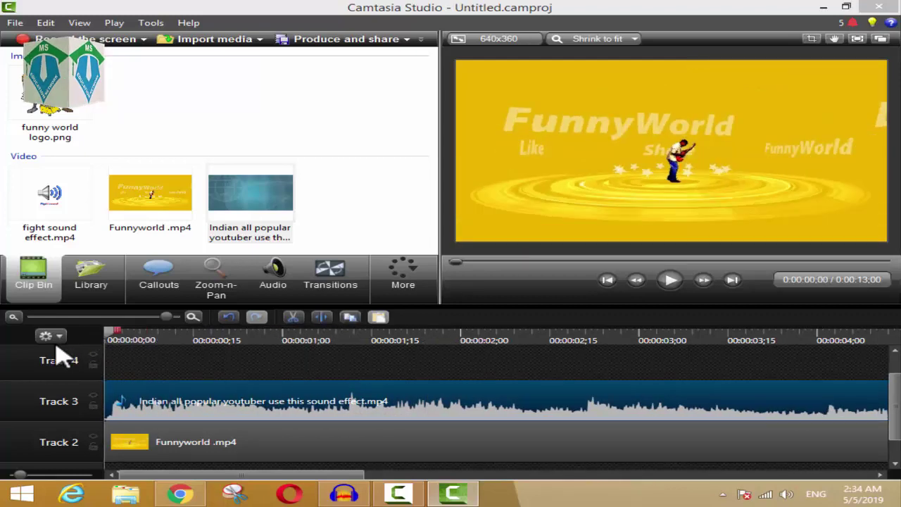
{"action": "left_click", "coordinate": [669, 280]}
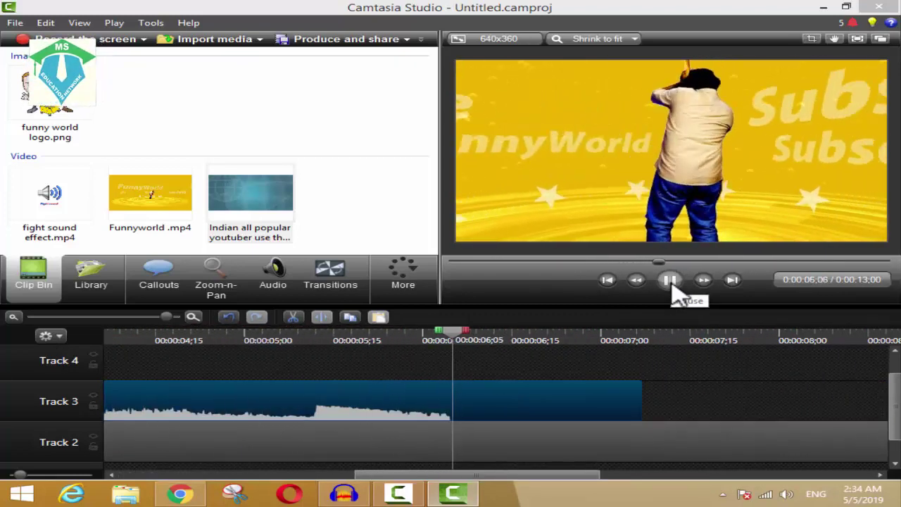
{"action": "left_click", "coordinate": [670, 282]}
{"action": "left_click", "coordinate": [700, 413]}
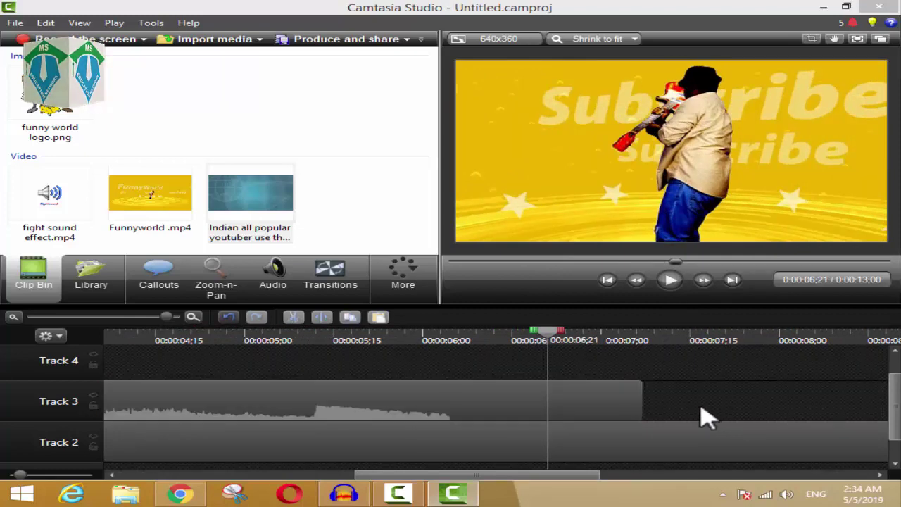
Split the Track 3 audio at 0:00:06;05, where its waveform ends, and delete the silent part after it
{"action": "scroll", "coordinate": [535, 401], "scroll_direction": "down", "scroll_amount": 5}
{"action": "scroll", "coordinate": [549, 402], "scroll_direction": "up", "scroll_amount": 3}
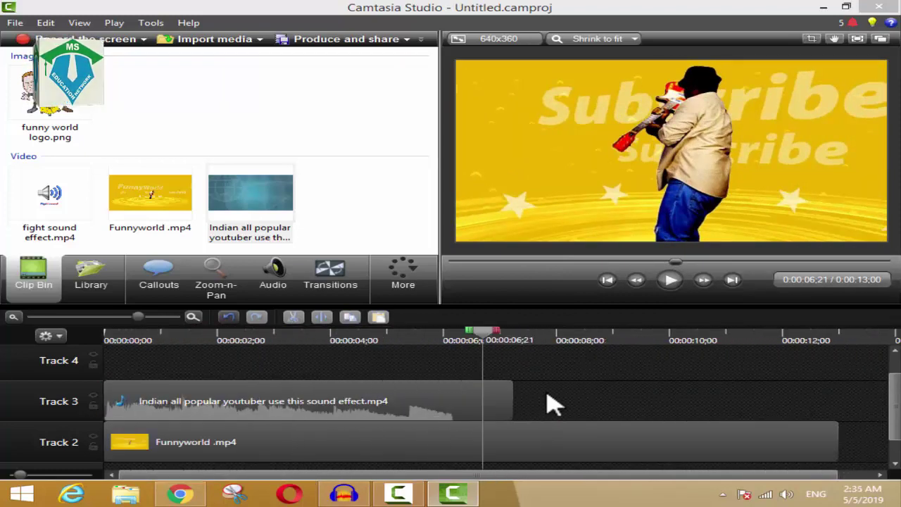
{"action": "left_click_drag", "start_coordinate": [479, 345], "coordinate": [456, 401]}
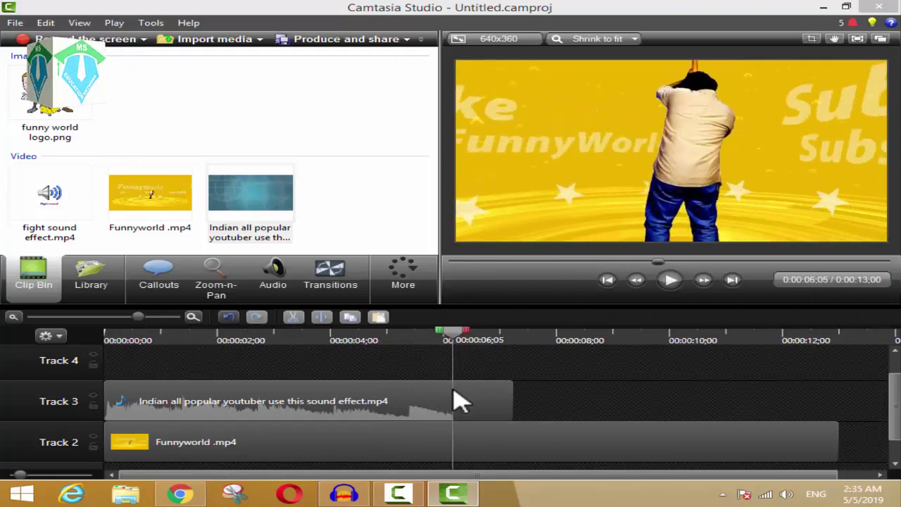
{"action": "left_click", "coordinate": [491, 416]}
{"action": "key", "text": "s"}
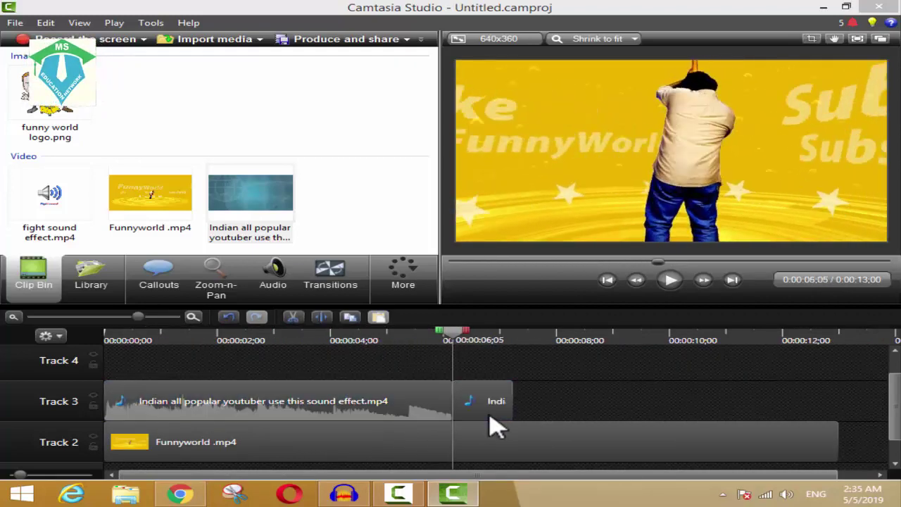
{"action": "left_click", "coordinate": [490, 426]}
{"action": "key", "text": "Delete"}
Play the timeline from 0:00:04;19 to check the end of the audio and pause at about 6 seconds
{"action": "left_click", "coordinate": [368, 337]}
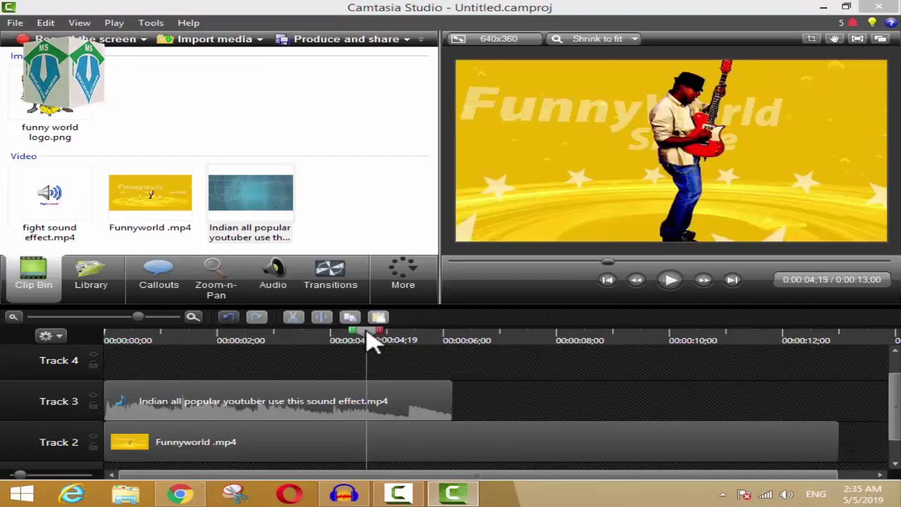
{"action": "key", "text": "space"}
{"action": "key", "text": "space"}
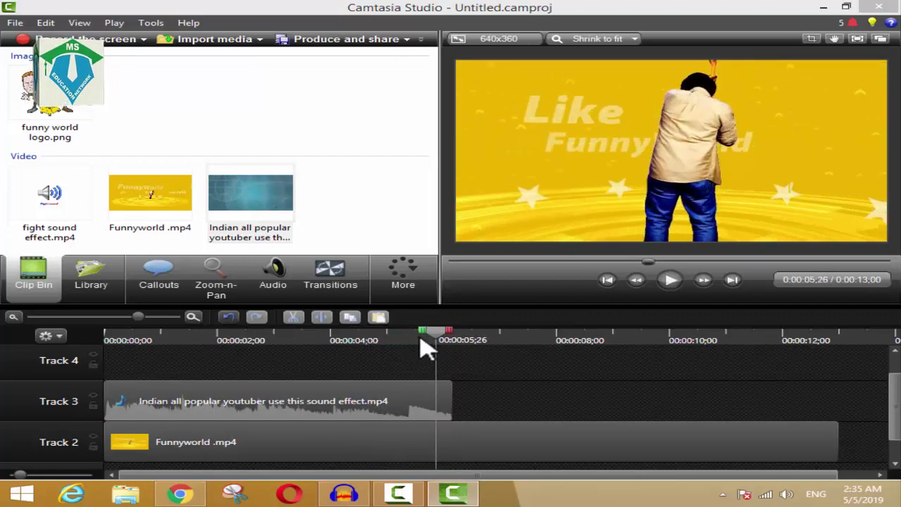
Split the Track 3 audio at 0:00:04;01 and delete the part after the split
{"action": "left_click_drag", "start_coordinate": [444, 345], "coordinate": [336, 361]}
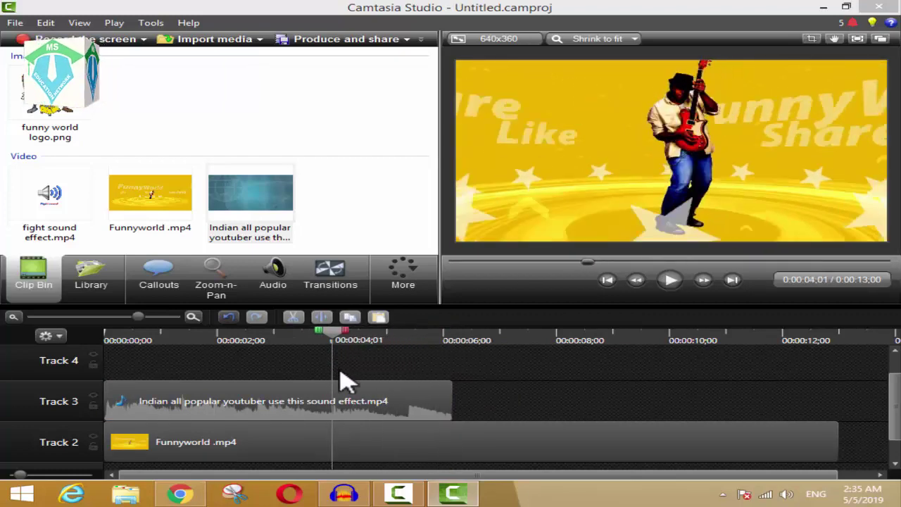
{"action": "left_click", "coordinate": [353, 405]}
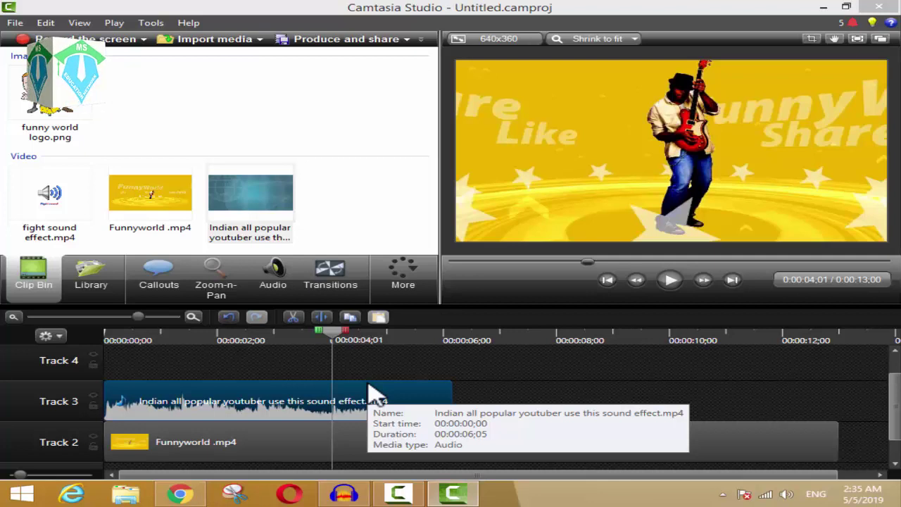
{"action": "key", "text": "s"}
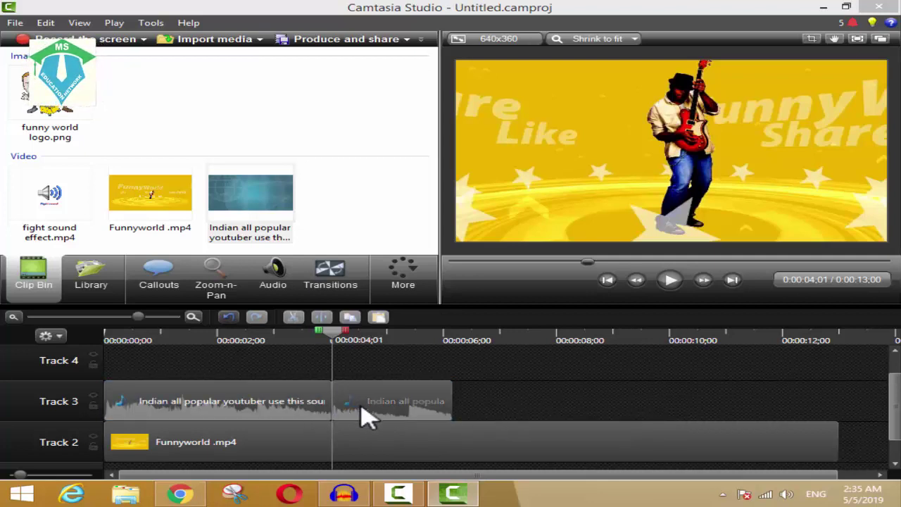
{"action": "left_click_drag", "start_coordinate": [361, 412], "coordinate": [446, 416]}
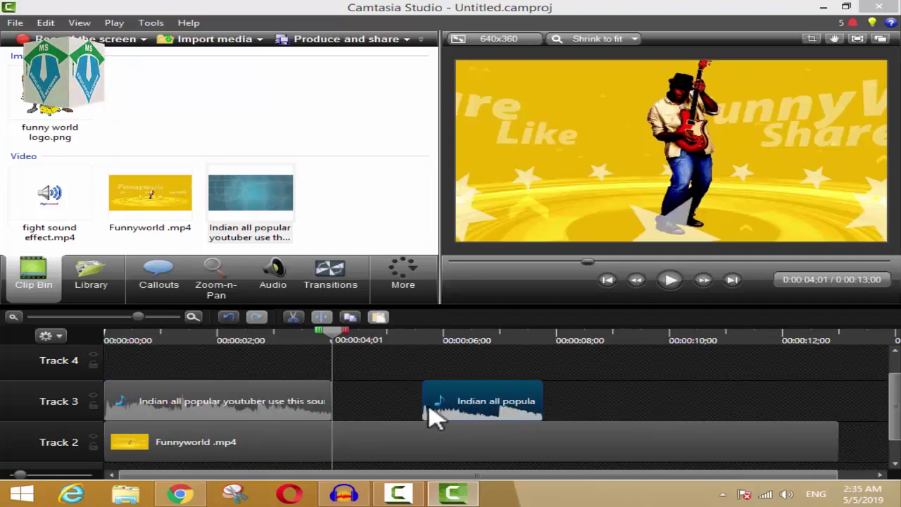
{"action": "key", "text": "Delete"}
Copy the remaining Track 3 audio clip and paste it twice, end to end, at 0:00:04;01 and 0:00:08;02
{"action": "left_click", "coordinate": [240, 408]}
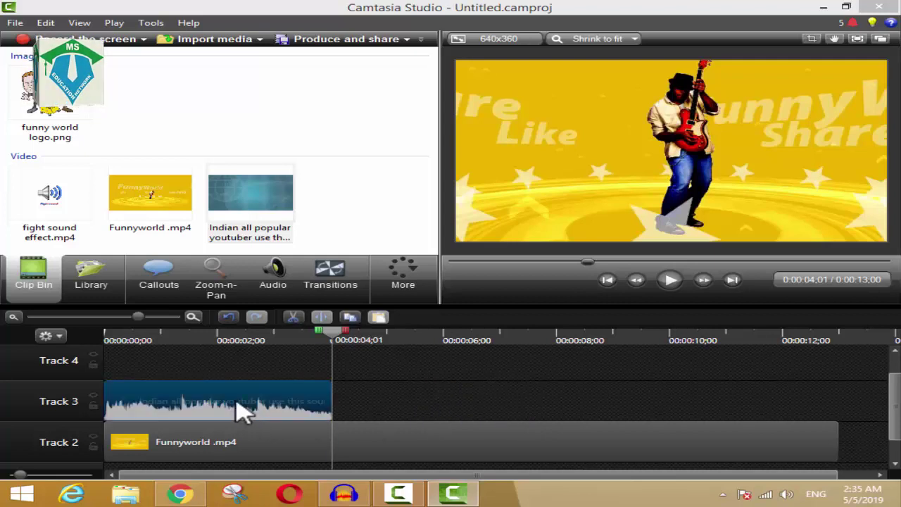
{"action": "right_click", "coordinate": [239, 408]}
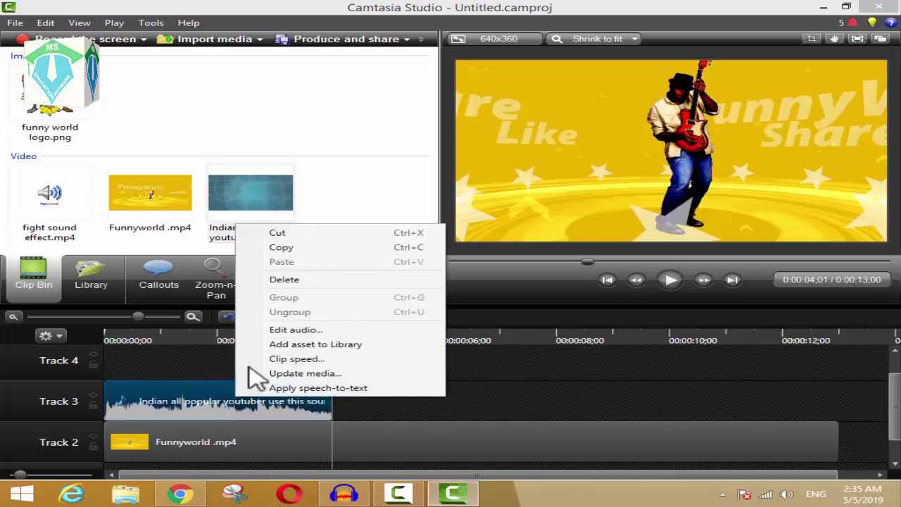
{"action": "left_click", "coordinate": [285, 250]}
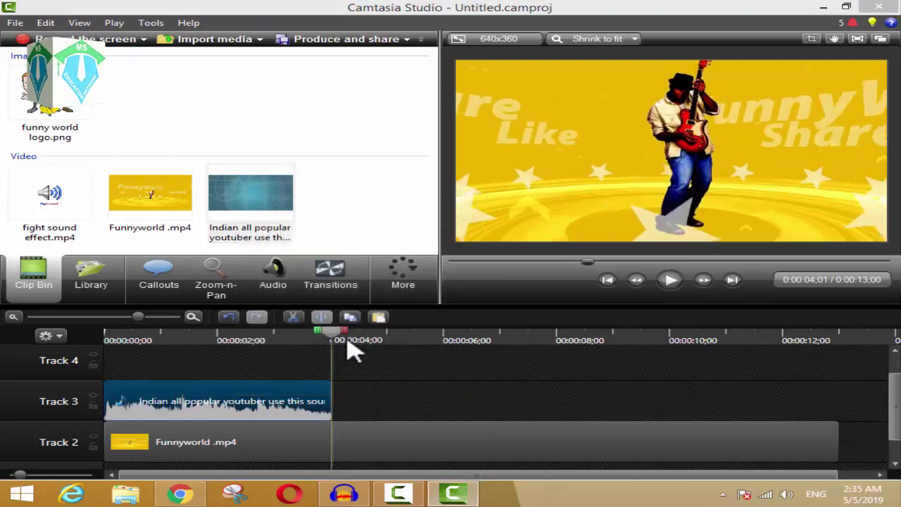
{"action": "right_click", "coordinate": [356, 416]}
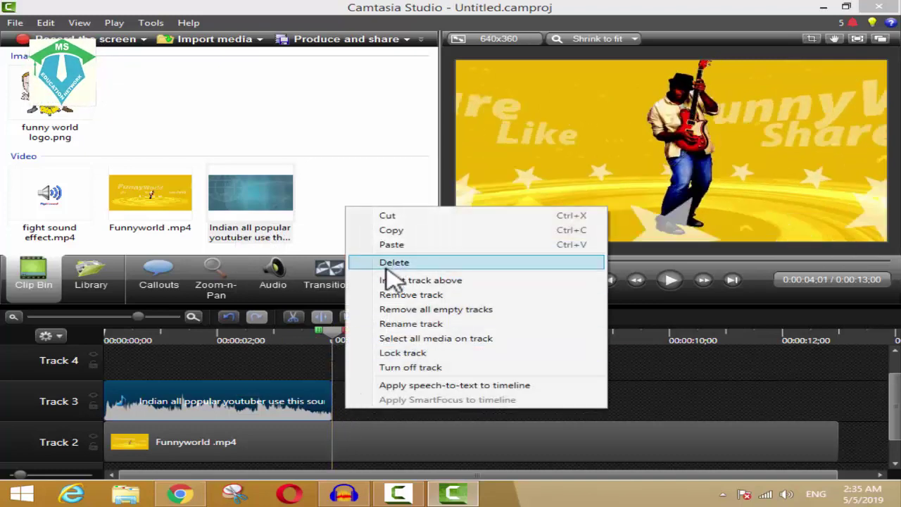
{"action": "left_click", "coordinate": [392, 245]}
{"action": "left_click_drag", "start_coordinate": [350, 343], "coordinate": [569, 373]}
{"action": "right_click", "coordinate": [576, 414]}
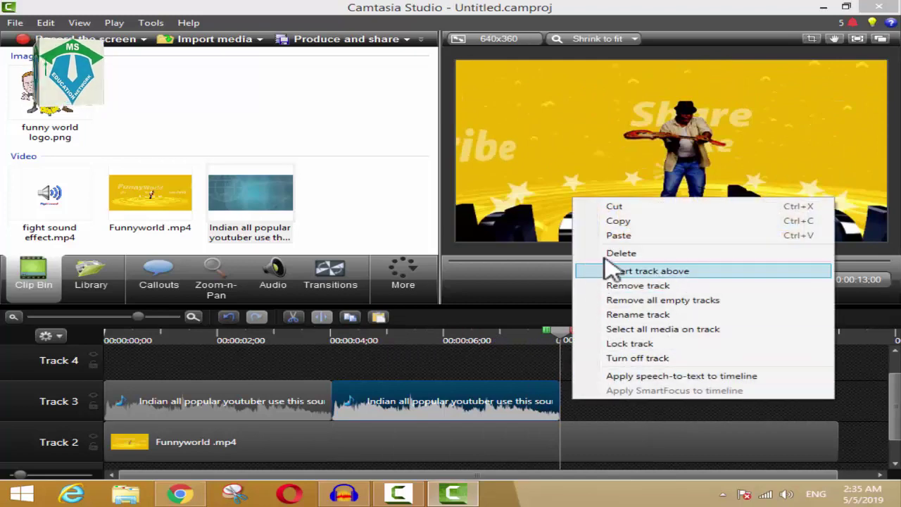
{"action": "left_click", "coordinate": [607, 237]}
Play the timeline from the beginning with the repeated audio and pause at about 6 seconds
{"action": "left_click_drag", "start_coordinate": [560, 345], "coordinate": [7, 348]}
{"action": "key", "text": "space"}
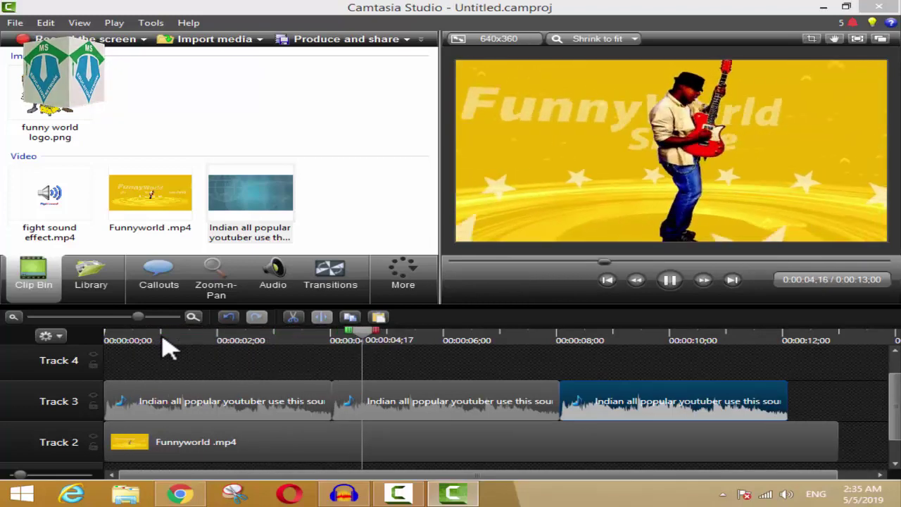
{"action": "key", "text": "space"}
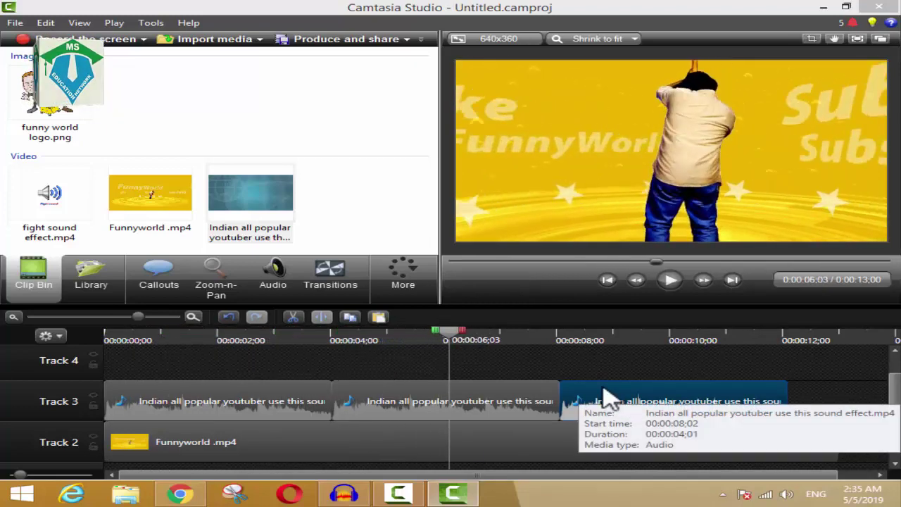
{"action": "left_click", "coordinate": [589, 378]}
Select all three audio clips on Track 3 and delete them
{"action": "scroll", "coordinate": [519, 407], "scroll_direction": "down", "scroll_amount": 2}
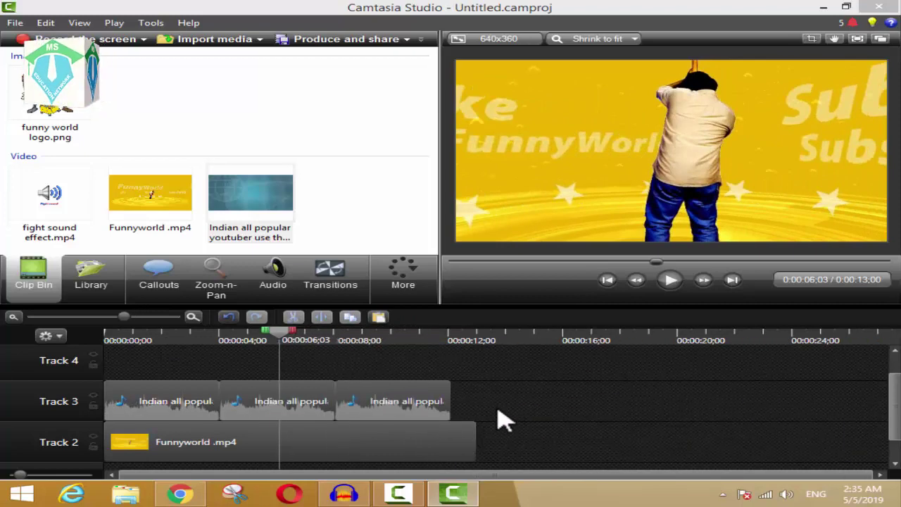
{"action": "left_click_drag", "start_coordinate": [477, 410], "coordinate": [141, 394]}
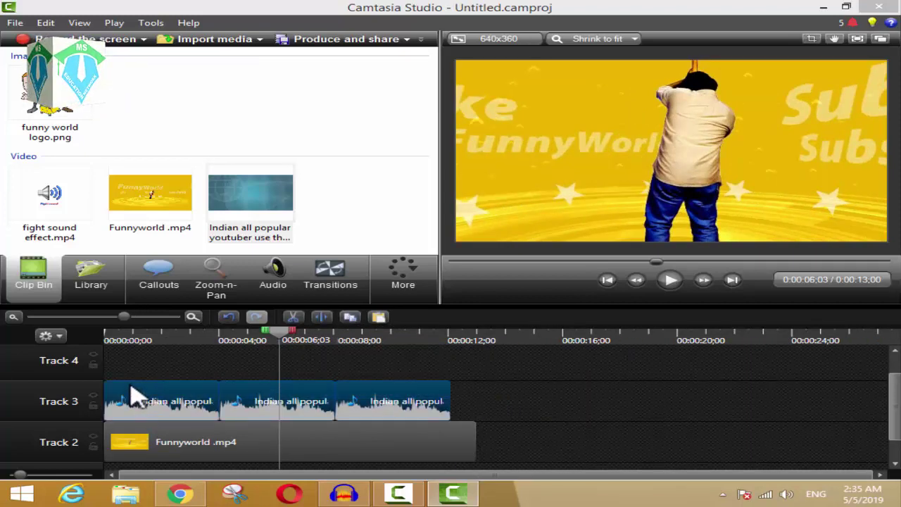
{"action": "key", "text": "Delete"}
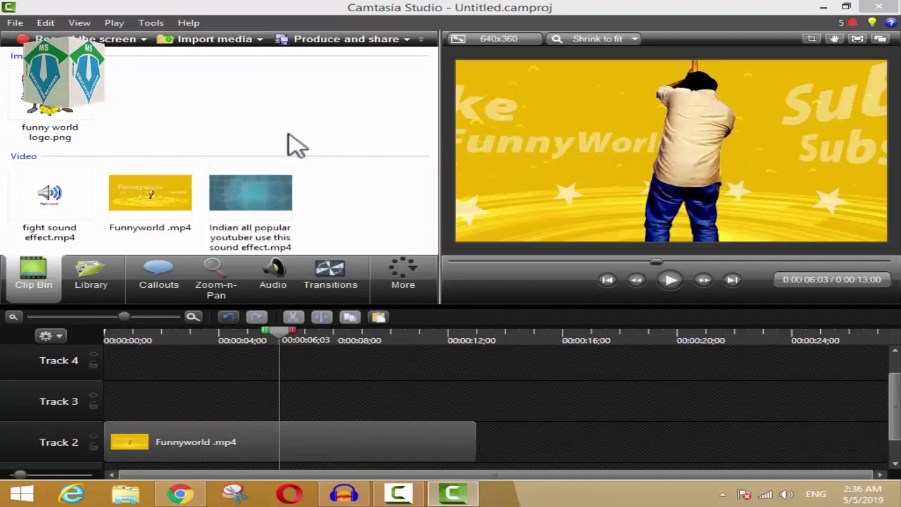
Import the Sad flute Oktra music video into the Clip Bin and preview its first few seconds
{"action": "right_click", "coordinate": [187, 111]}
{"action": "left_click", "coordinate": [238, 114]}
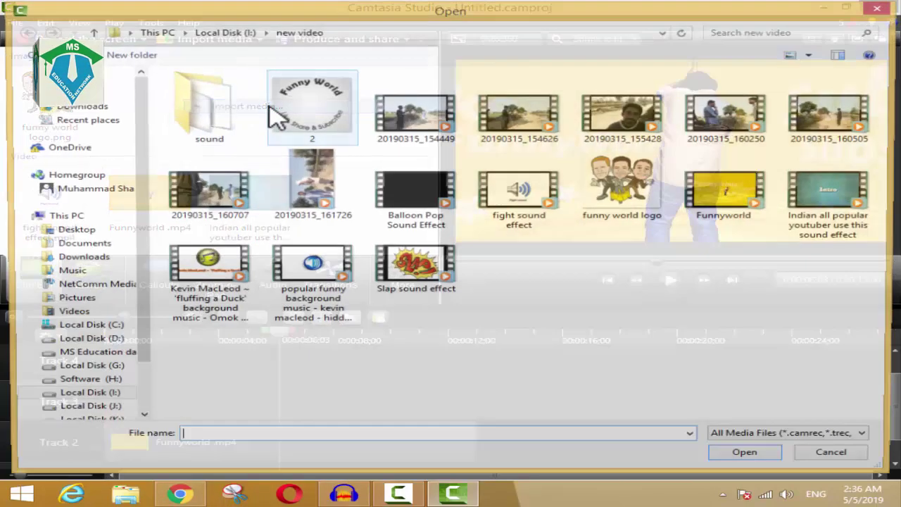
{"action": "double_click", "coordinate": [208, 333]}
{"action": "double_click", "coordinate": [342, 194]}
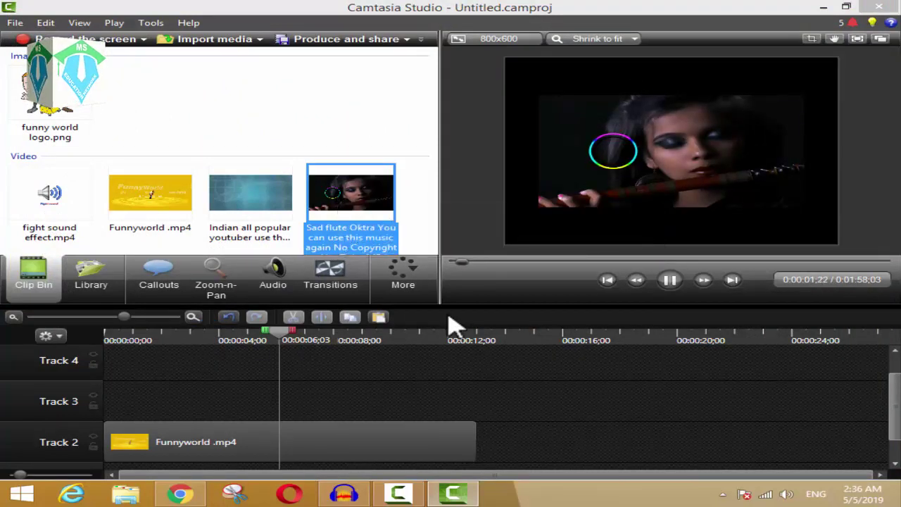
{"action": "left_click", "coordinate": [667, 280]}
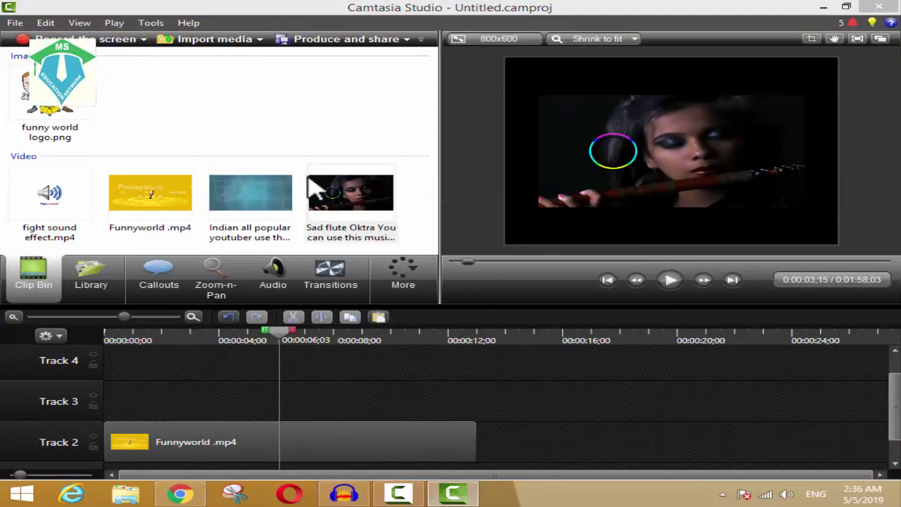
Return the playhead to the timeline start and delete the Funnyworld clip from Track 2
{"action": "left_click_drag", "start_coordinate": [282, 340], "coordinate": [5, 382]}
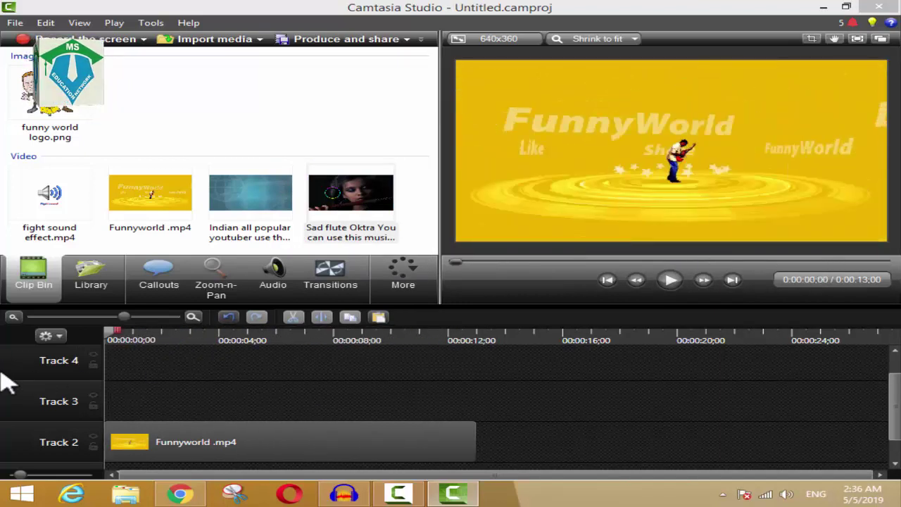
{"action": "left_click", "coordinate": [271, 458]}
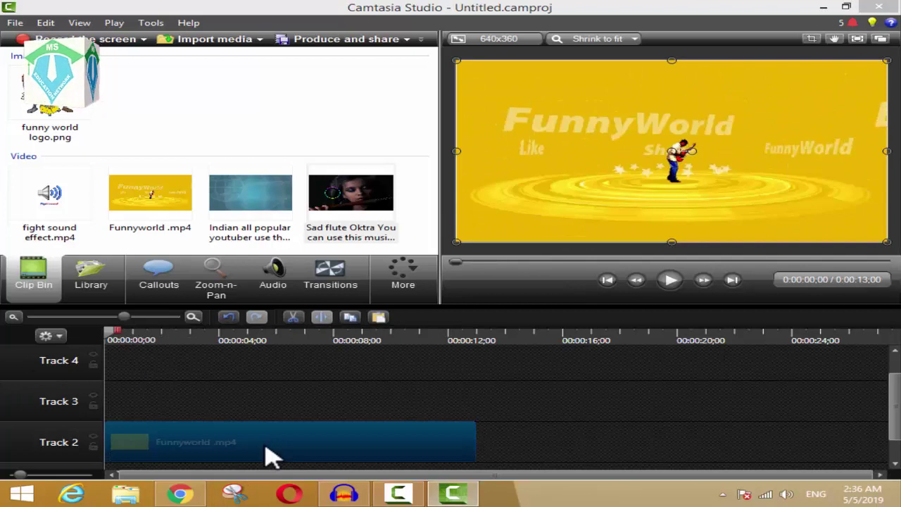
{"action": "key", "text": "Delete"}
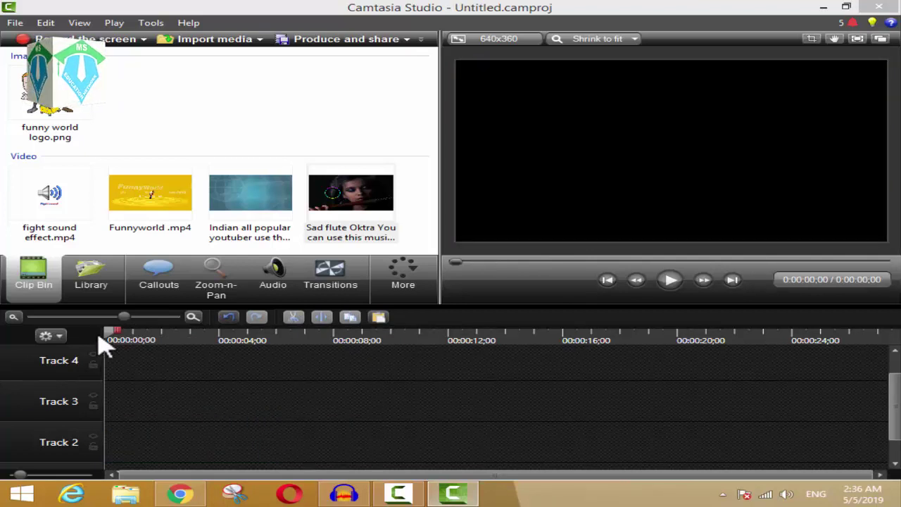
{"action": "left_click_drag", "start_coordinate": [109, 344], "coordinate": [67, 389]}
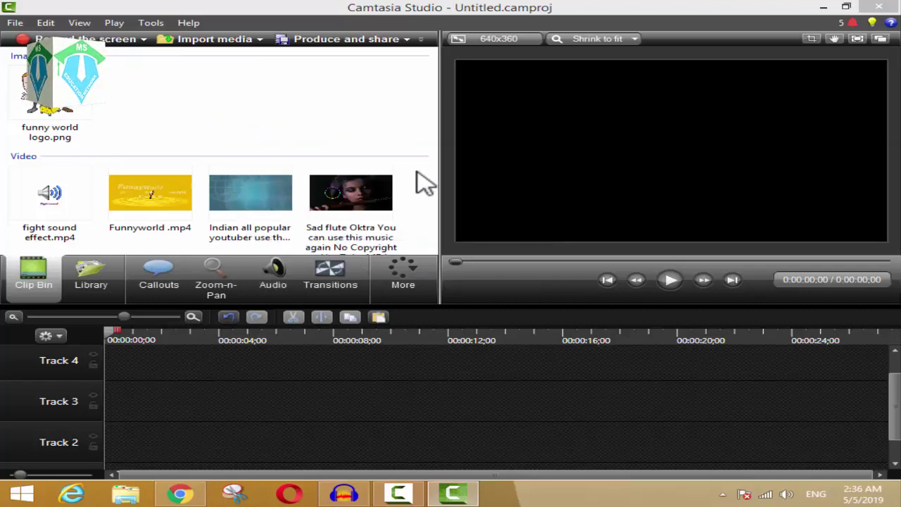
Select all the media in the Clip Bin and delete it
{"action": "left_click_drag", "start_coordinate": [421, 199], "coordinate": [32, 57]}
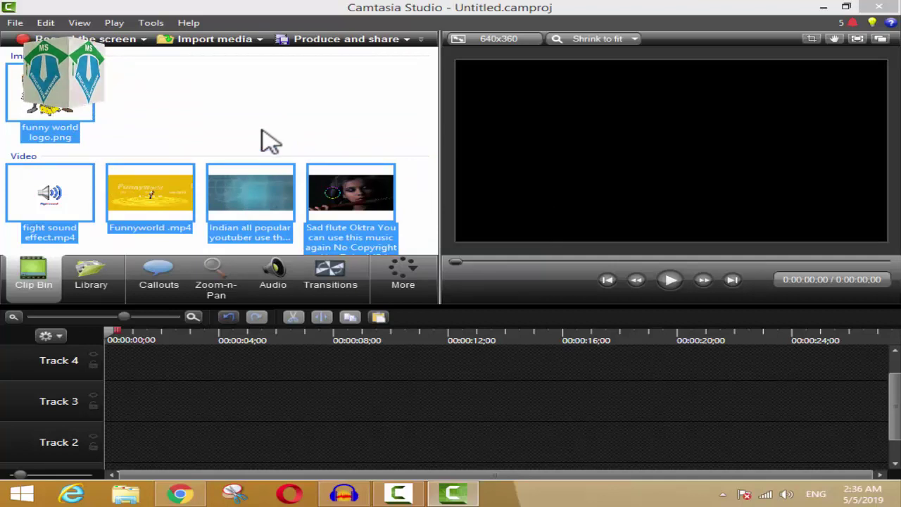
{"action": "key", "text": "Delete"}
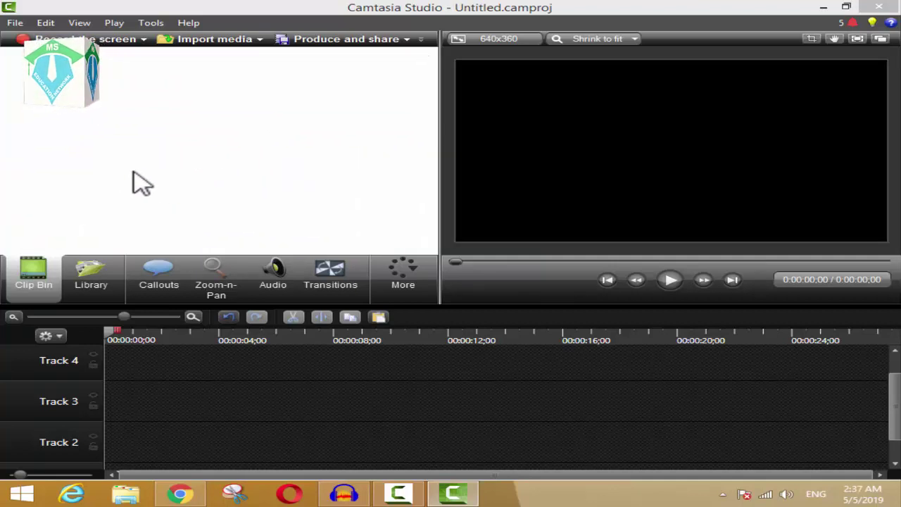
Import the two Sad song Animated videos and the love song and teddy bear WhatsApp status videos from the animation today folder
{"action": "right_click", "coordinate": [76, 90]}
{"action": "left_click", "coordinate": [113, 98]}
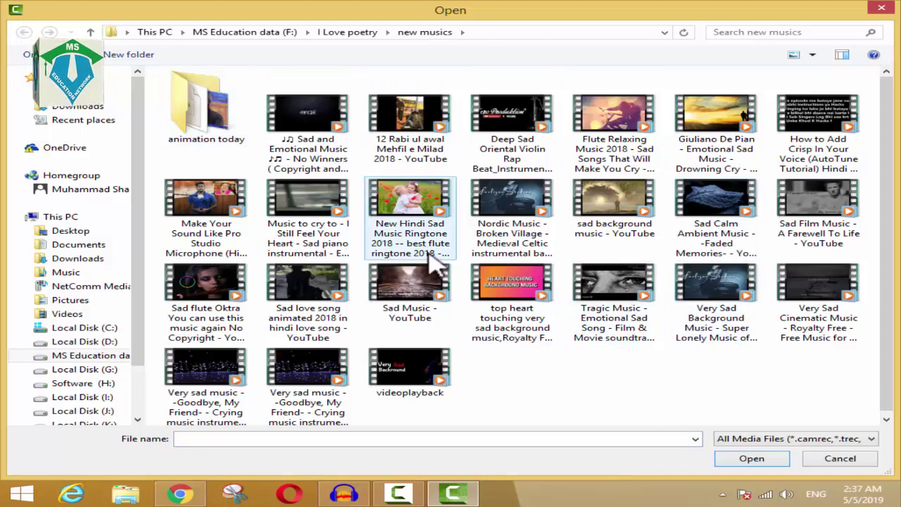
{"action": "double_click", "coordinate": [227, 107]}
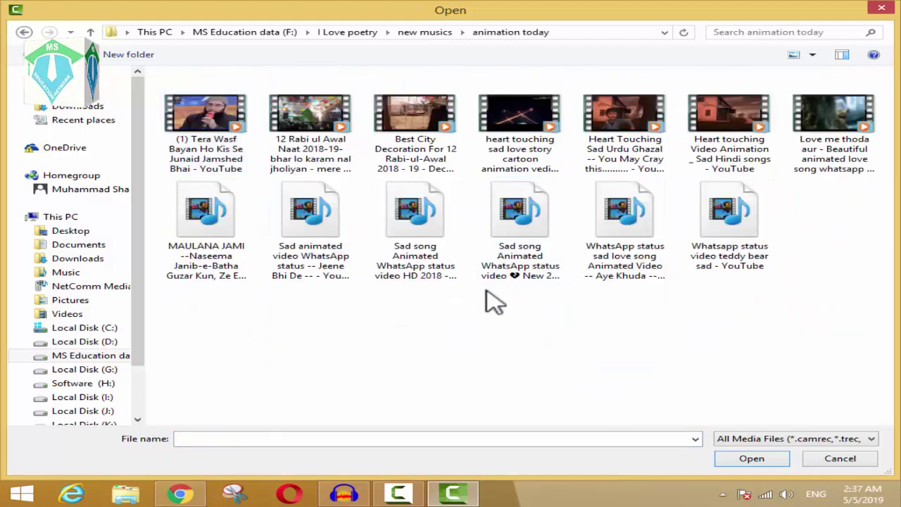
{"action": "left_click", "coordinate": [415, 225]}
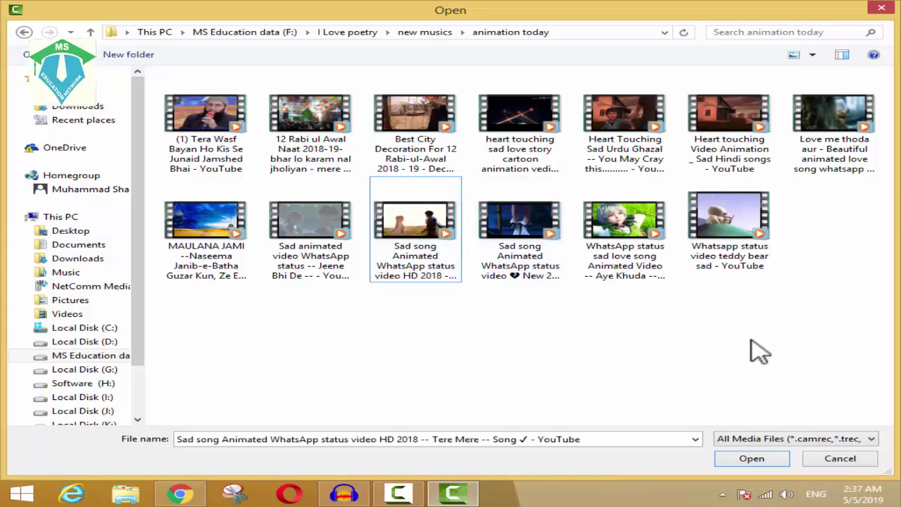
{"action": "left_click_drag", "start_coordinate": [759, 349], "coordinate": [387, 221]}
{"action": "left_click", "coordinate": [779, 458]}
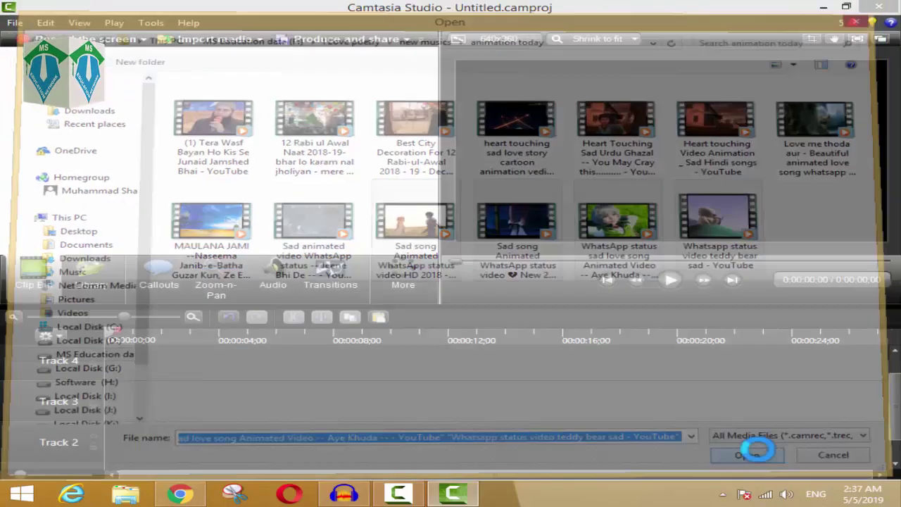
{"action": "left_click_drag", "start_coordinate": [87, 171], "coordinate": [398, 65]}
{"action": "right_click", "coordinate": [154, 187]}
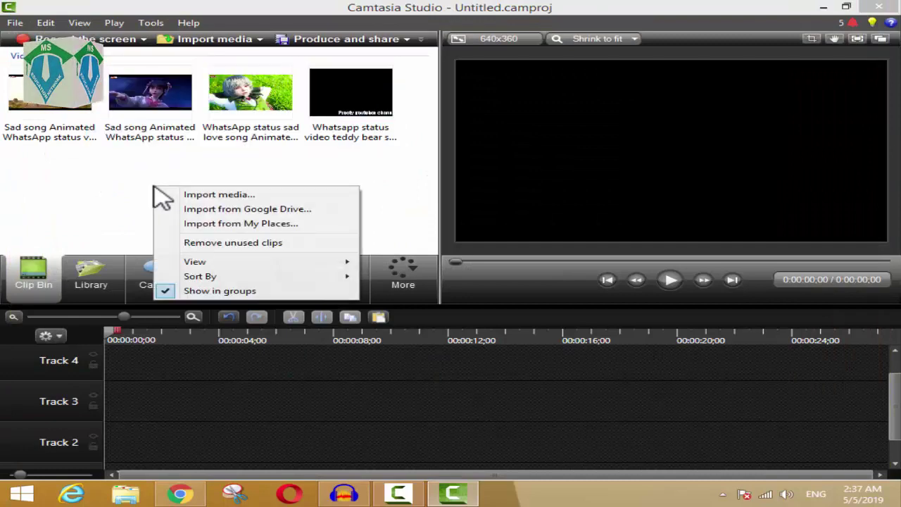
{"action": "left_click", "coordinate": [247, 195]}
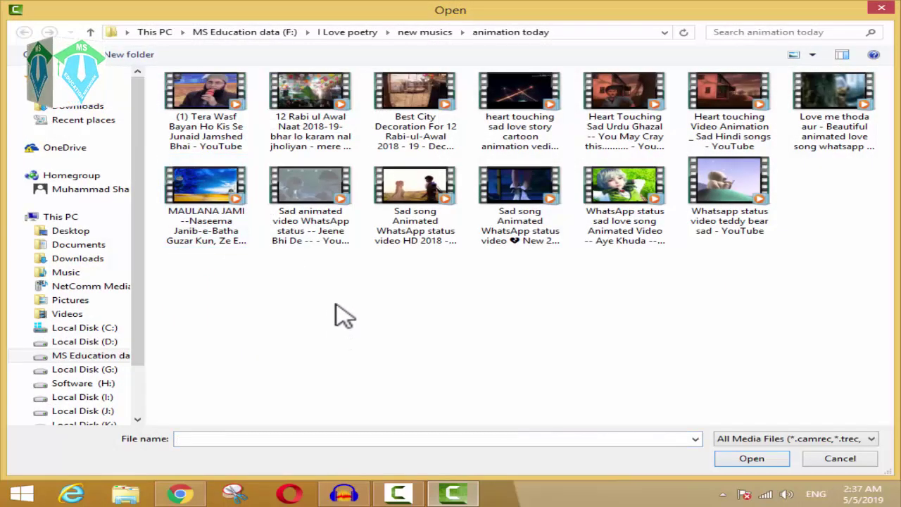
{"action": "left_click", "coordinate": [838, 458]}
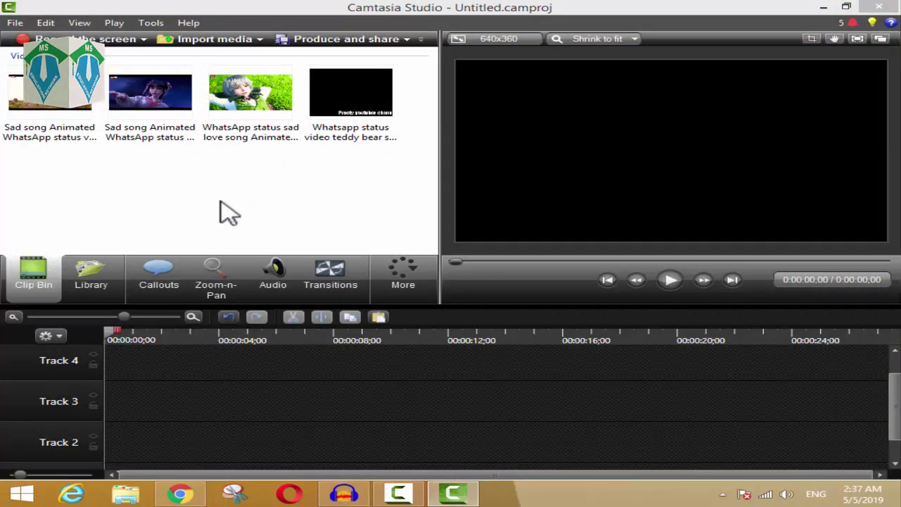
{"action": "left_click", "coordinate": [125, 493]}
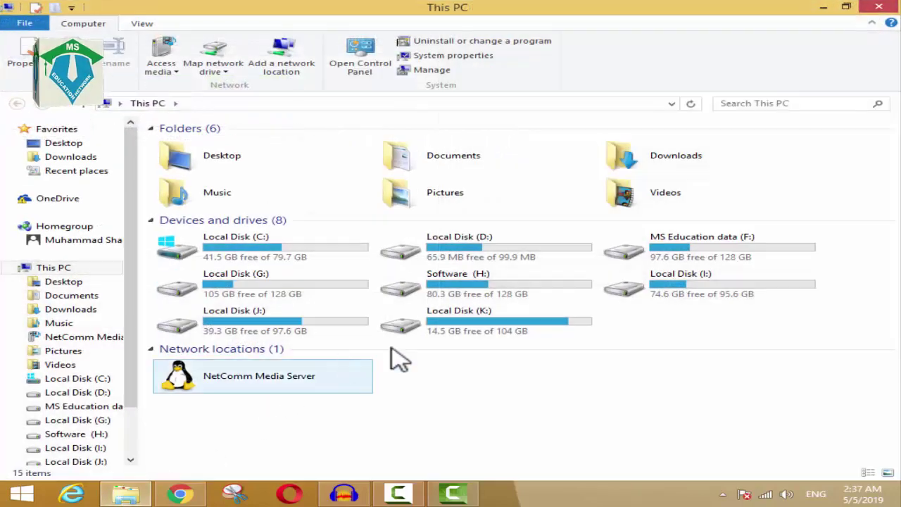
{"action": "left_click", "coordinate": [452, 493]}
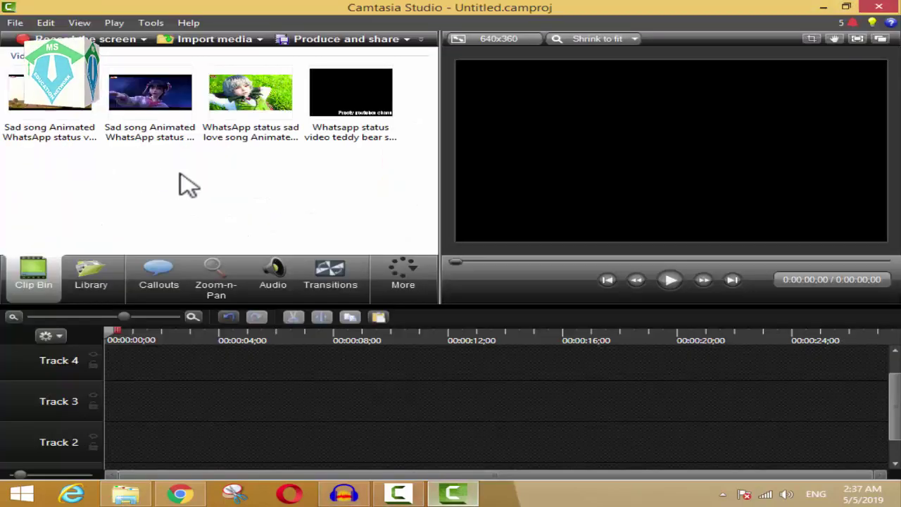
Copy the path of the animation today folder from the media import dialog, then close the dialog without importing
{"action": "right_click", "coordinate": [177, 191]}
{"action": "left_click", "coordinate": [234, 198]}
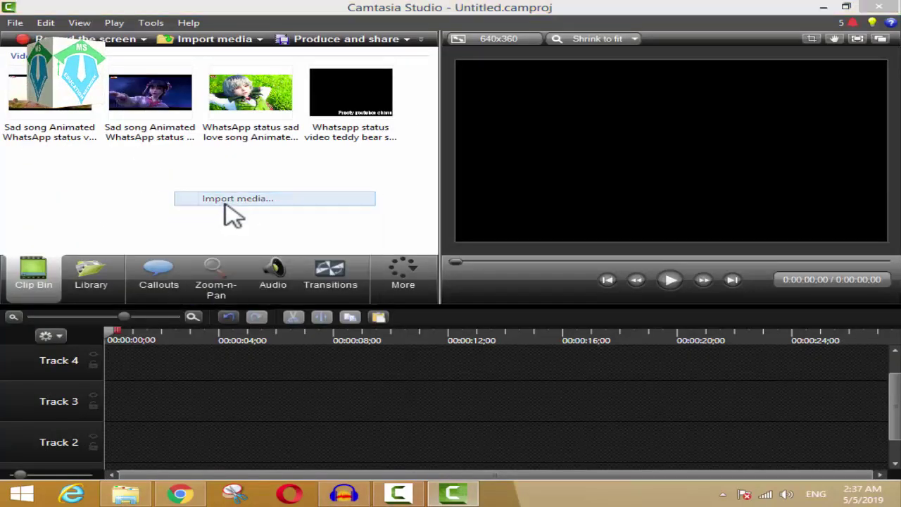
{"action": "left_click", "coordinate": [604, 33]}
{"action": "key", "text": "ctrl+c"}
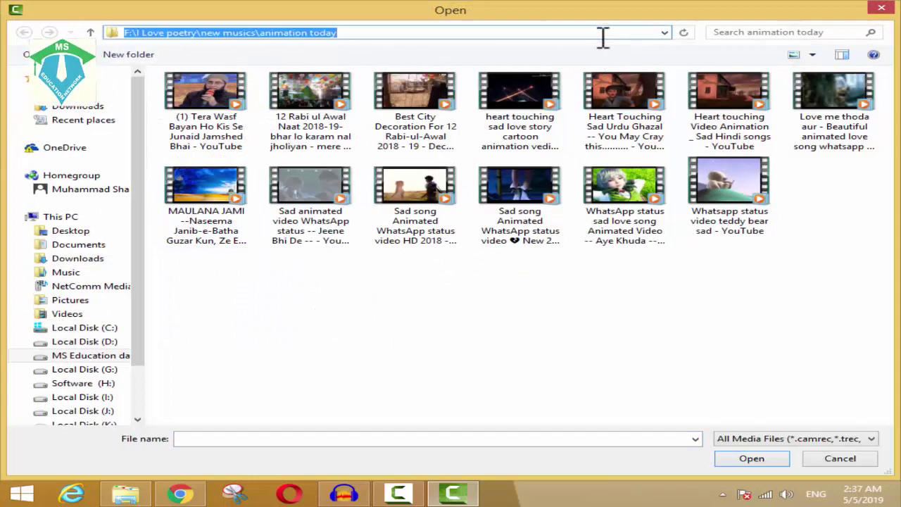
{"action": "left_click", "coordinate": [656, 345]}
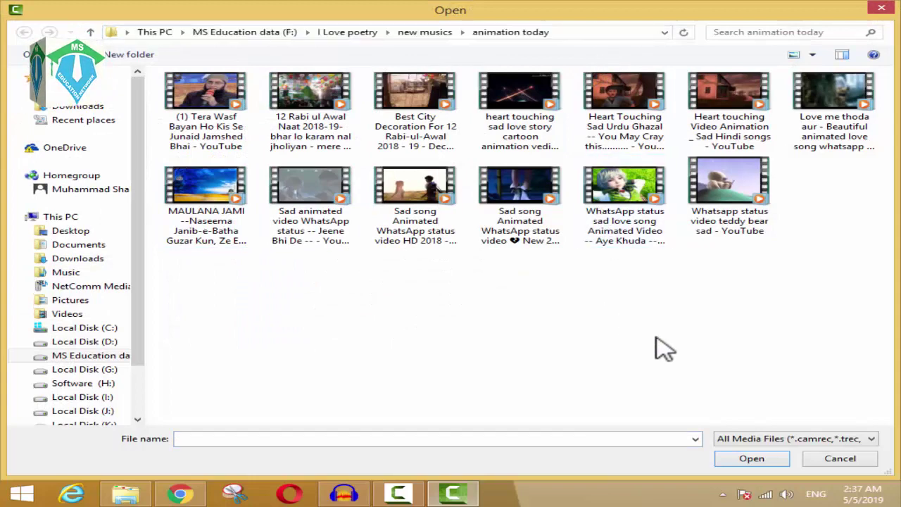
{"action": "left_click", "coordinate": [867, 458]}
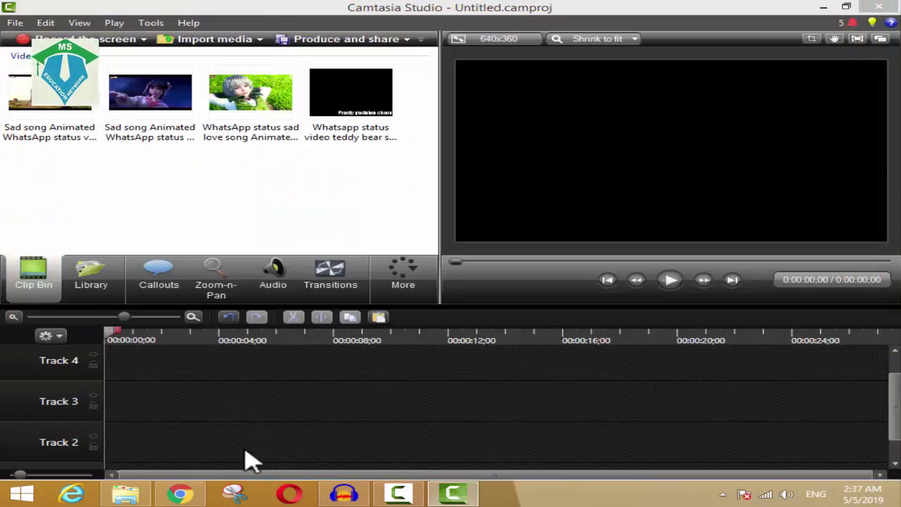
Switch to File Explorer and go to the copied path F:\I Love poetry\new musics\animation today
{"action": "left_click", "coordinate": [125, 493]}
{"action": "left_click", "coordinate": [295, 100]}
{"action": "key", "text": "ctrl+v"}
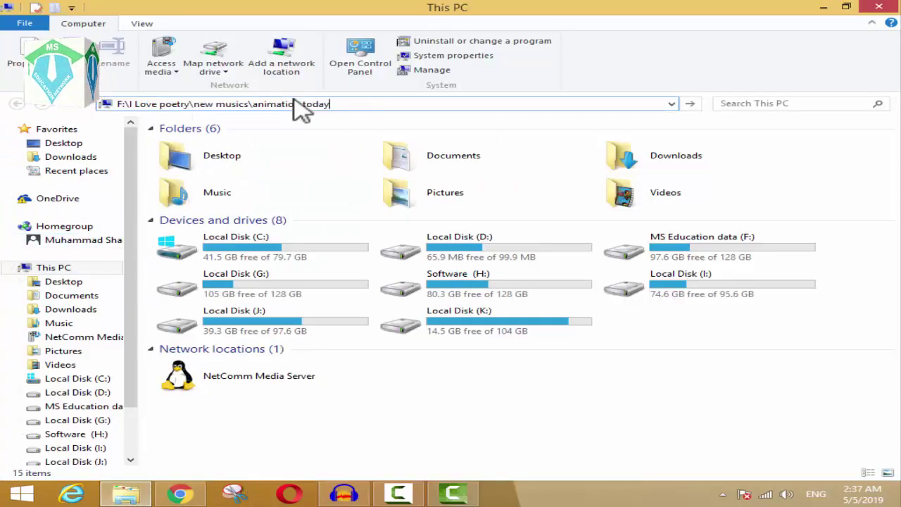
{"action": "key", "text": "Return"}
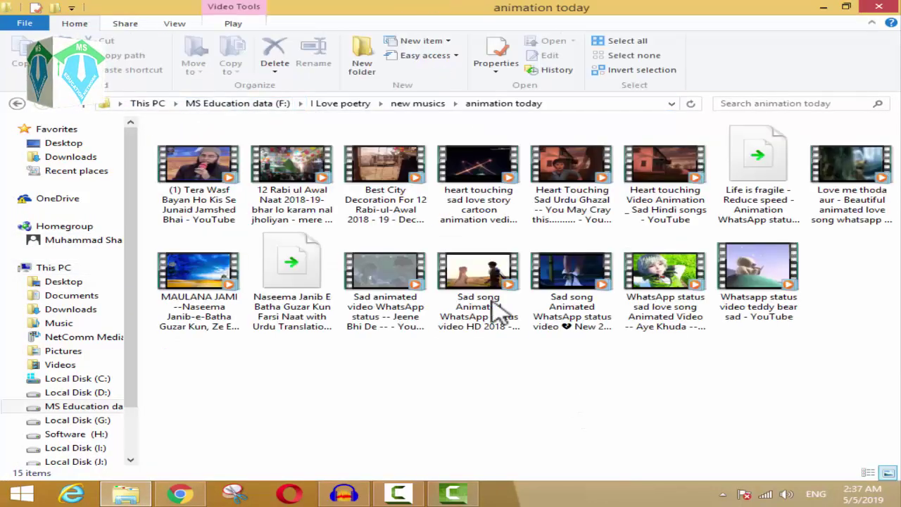
Go up to the I Love poetry folder and open its Record poetry subfolder
{"action": "key", "text": "alt+Up"}
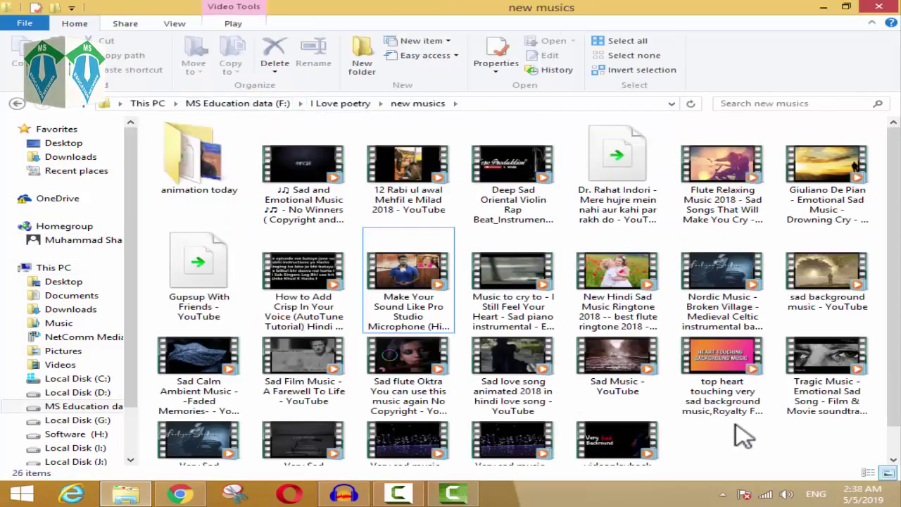
{"action": "left_click", "coordinate": [324, 104]}
{"action": "left_click", "coordinate": [300, 185]}
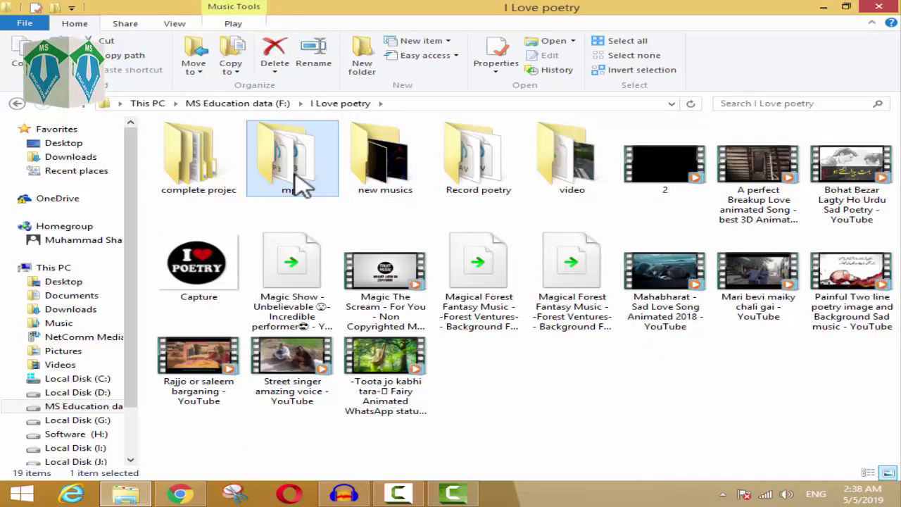
{"action": "double_click", "coordinate": [475, 184]}
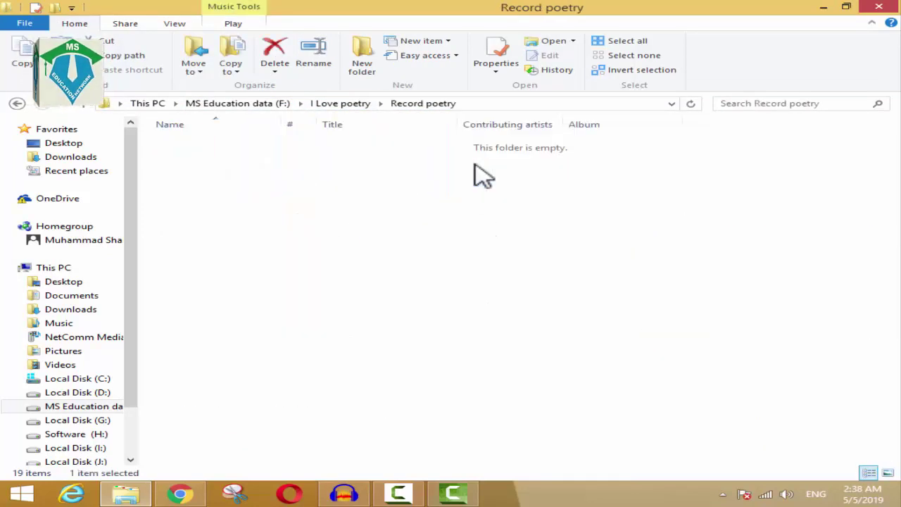
Play the start of the 2 brother and gerke baton ka waqar recordings, pausing each after a moment
{"action": "left_click", "coordinate": [204, 159]}
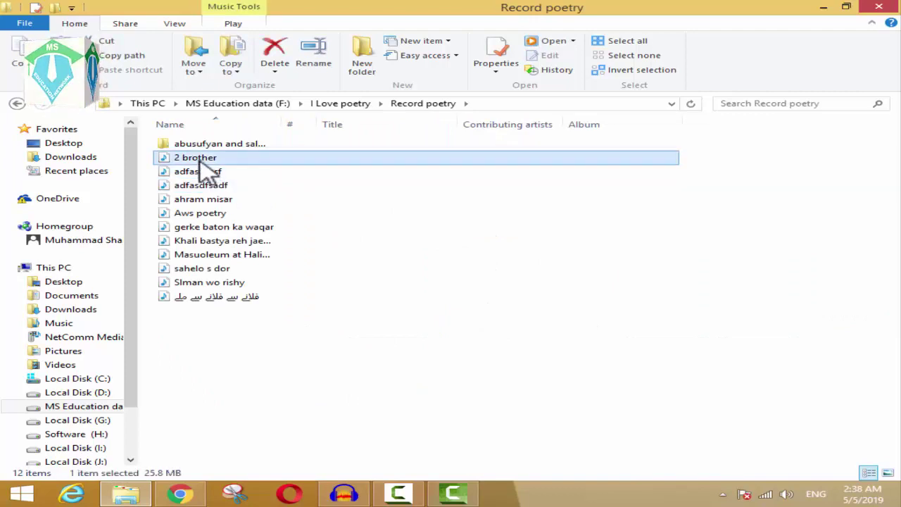
{"action": "double_click", "coordinate": [200, 161]}
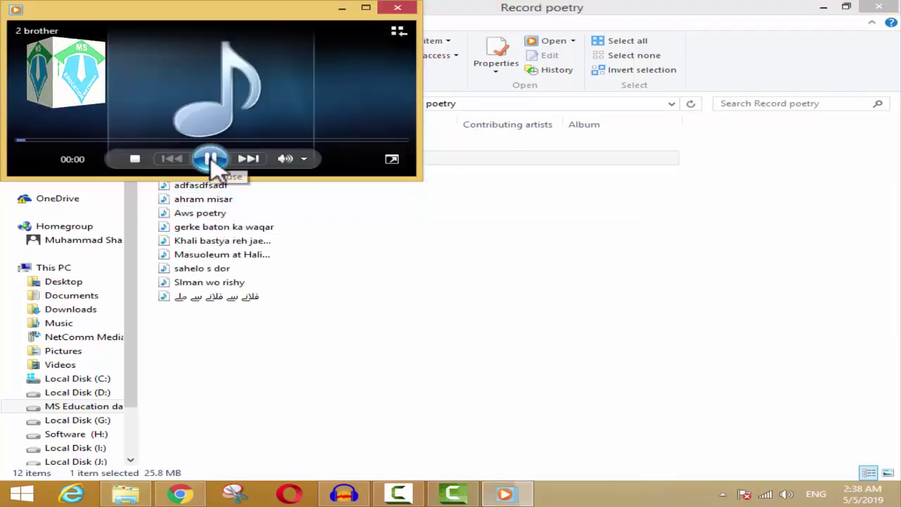
{"action": "left_click", "coordinate": [211, 159]}
{"action": "left_click", "coordinate": [207, 228]}
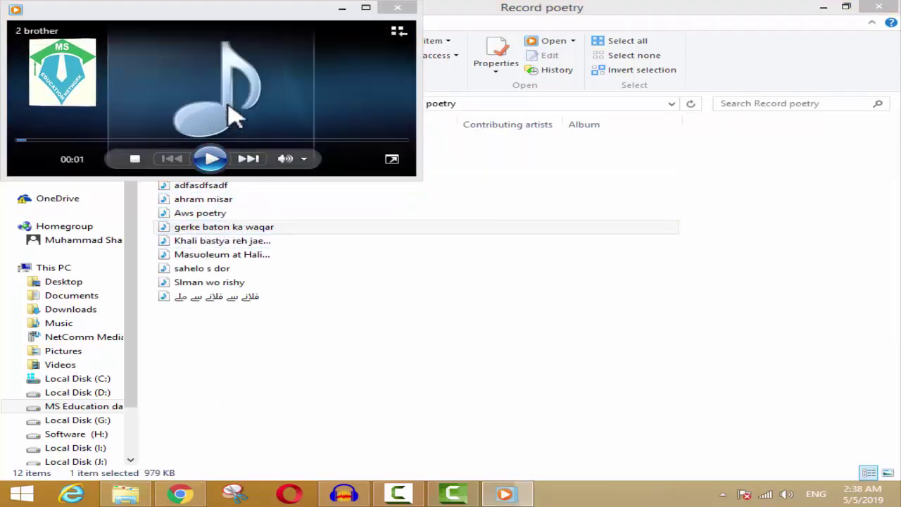
{"action": "left_click", "coordinate": [220, 159]}
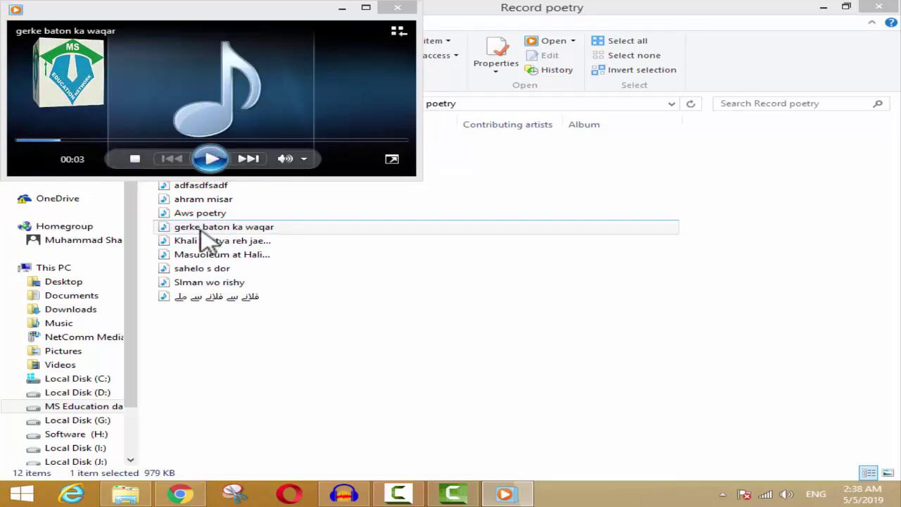
Listen briefly to the Urdu-titled recording, Slman wo rishy and Aws poetry, pausing playback at the end
{"action": "left_click", "coordinate": [250, 299]}
{"action": "double_click", "coordinate": [245, 296]}
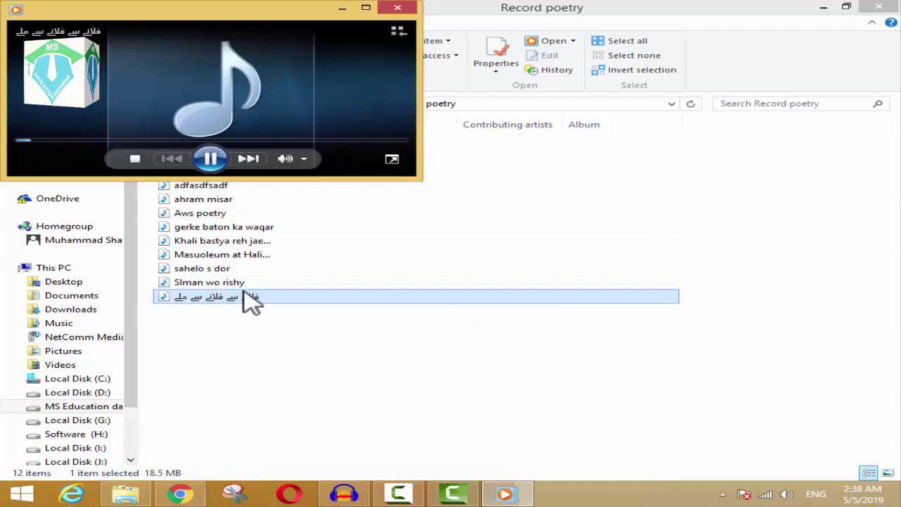
{"action": "double_click", "coordinate": [209, 282]}
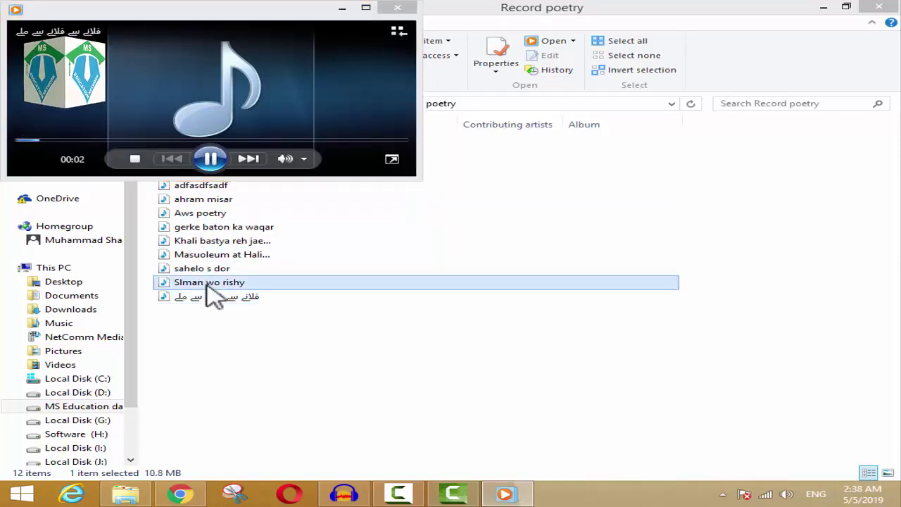
{"action": "left_click", "coordinate": [211, 159]}
{"action": "double_click", "coordinate": [204, 213]}
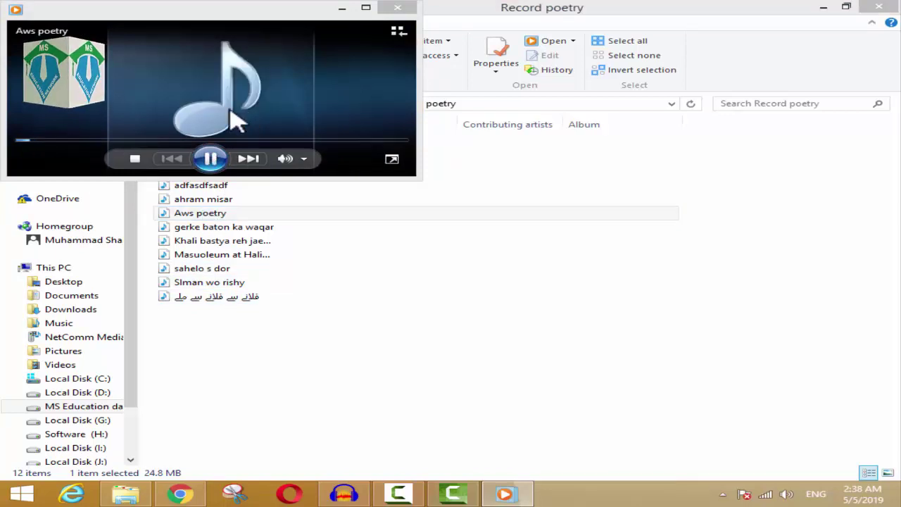
{"action": "left_click", "coordinate": [211, 159]}
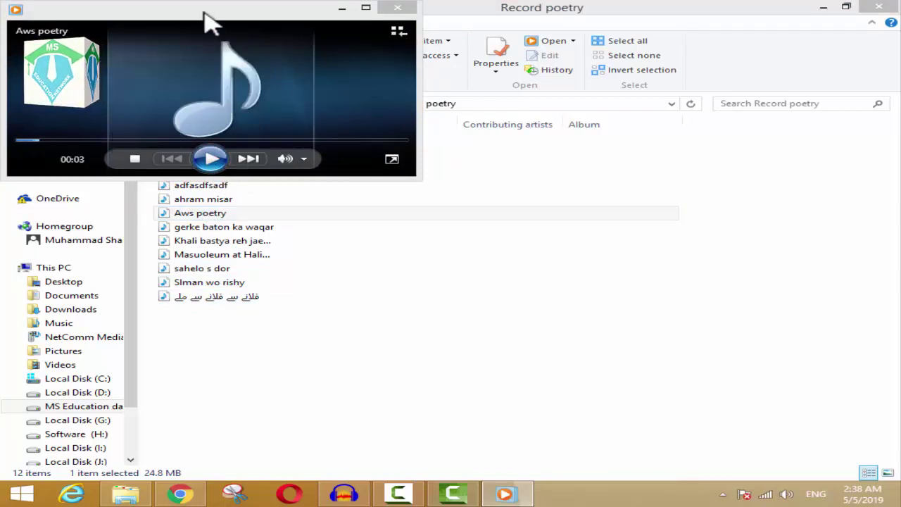
Move the media player off the file list and bring the Aws poetry recording into Camtasia's Clip Bin
{"action": "left_click_drag", "start_coordinate": [207, 16], "coordinate": [541, 125]}
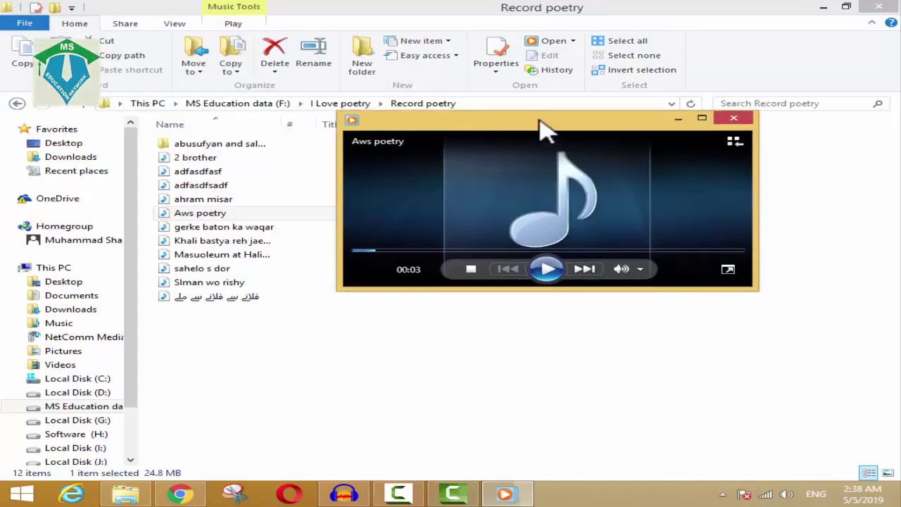
{"action": "left_click", "coordinate": [206, 212]}
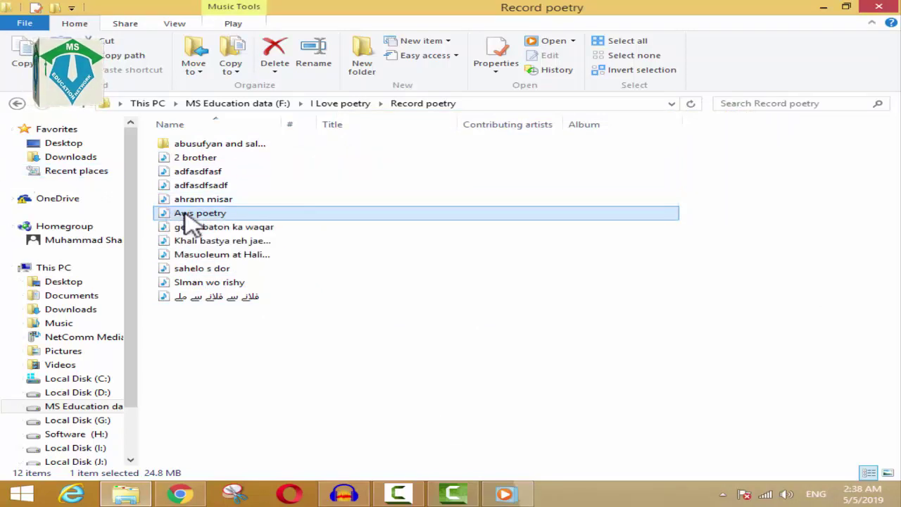
{"action": "left_click_drag", "start_coordinate": [197, 224], "coordinate": [155, 213]}
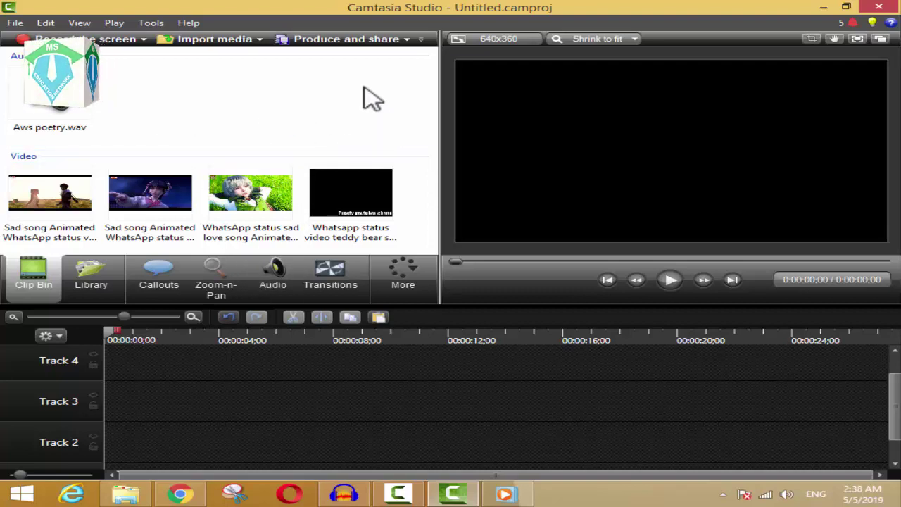
Add the Capture image from the I Love poetry folder in File Explorer to Camtasia's Clip Bin
{"action": "left_click", "coordinate": [126, 495]}
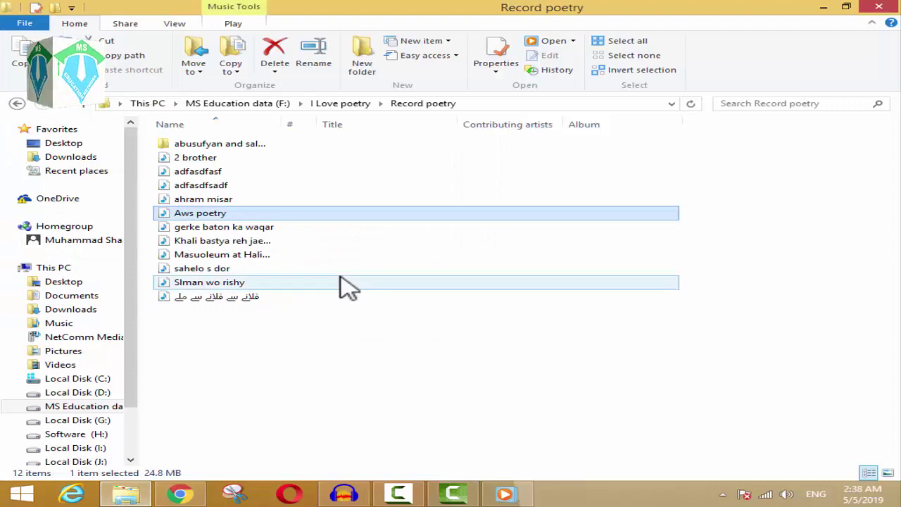
{"action": "left_click", "coordinate": [340, 104]}
{"action": "left_click", "coordinate": [214, 281]}
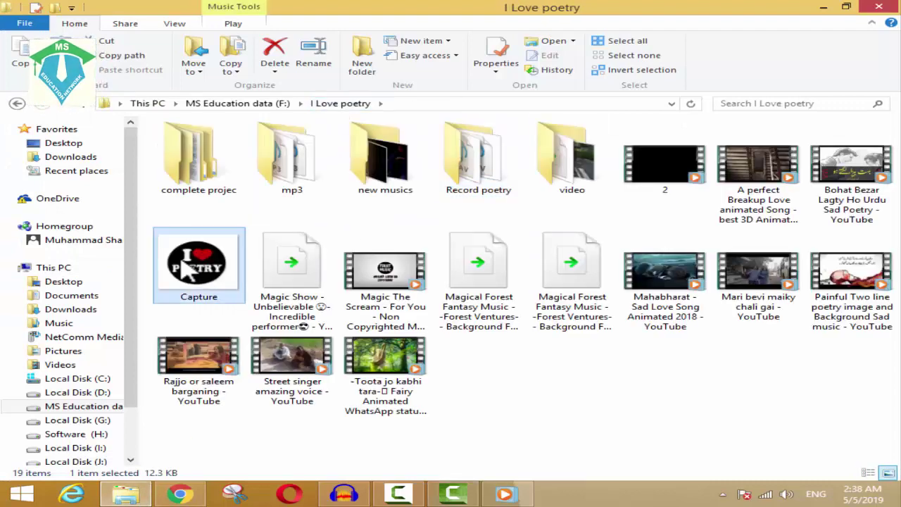
{"action": "left_click_drag", "start_coordinate": [225, 299], "coordinate": [251, 143]}
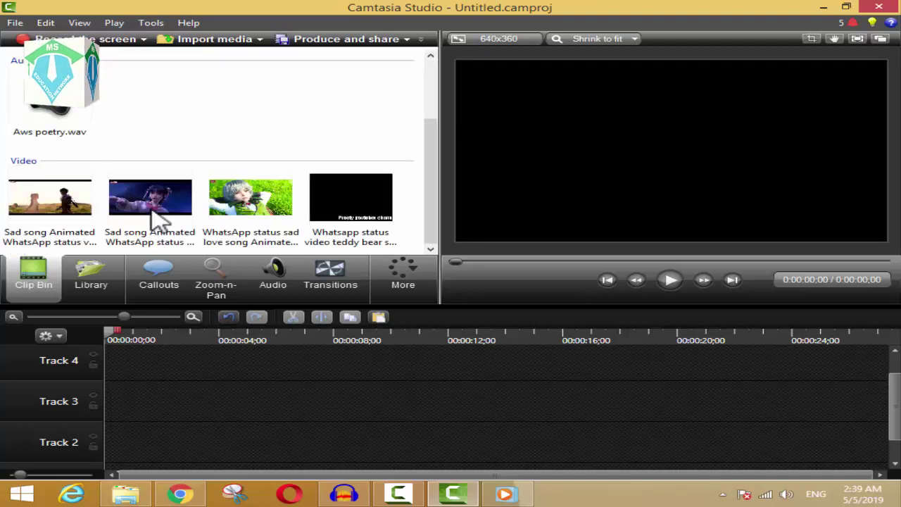
Preview the first seconds of Aws poetry.wav, then select the Sad song Animated WhatsApp status New 2018 Naina video
{"action": "double_click", "coordinate": [70, 201]}
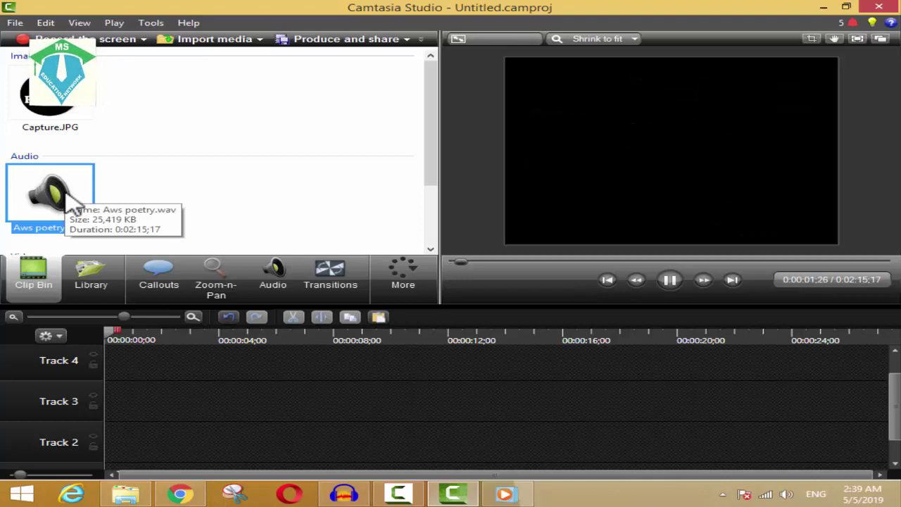
{"action": "left_click", "coordinate": [672, 280]}
{"action": "scroll", "coordinate": [207, 223], "scroll_direction": "down", "scroll_amount": 2}
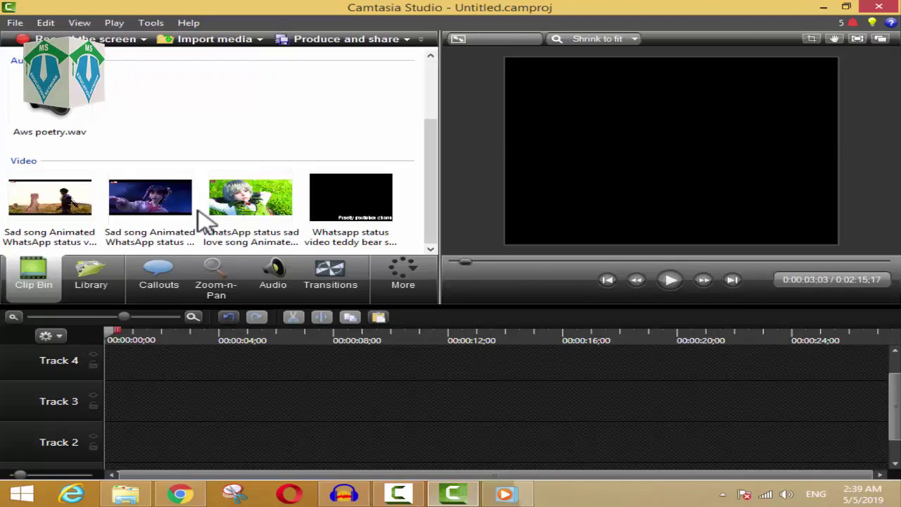
{"action": "left_click", "coordinate": [164, 229]}
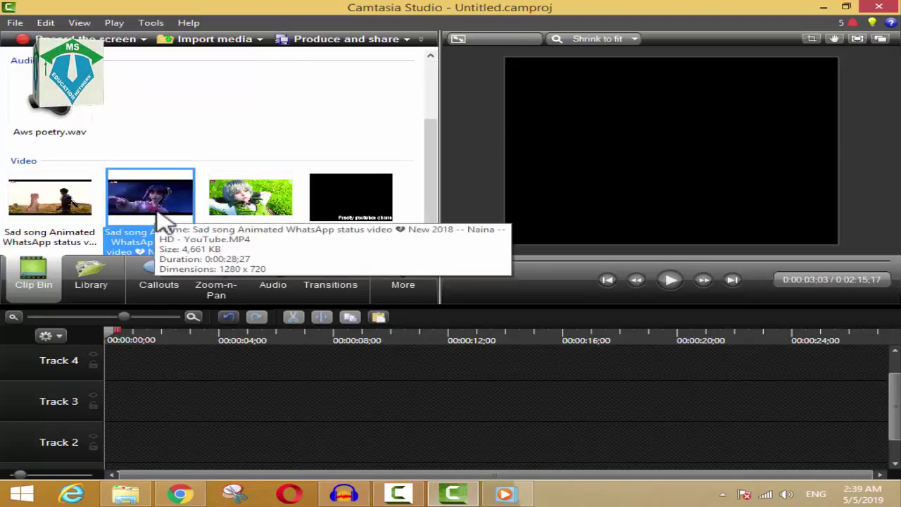
Place Aws poetry.wav at the start of Track 3 and scrub through its opening, returning the playhead to zero
{"action": "left_click", "coordinate": [132, 160]}
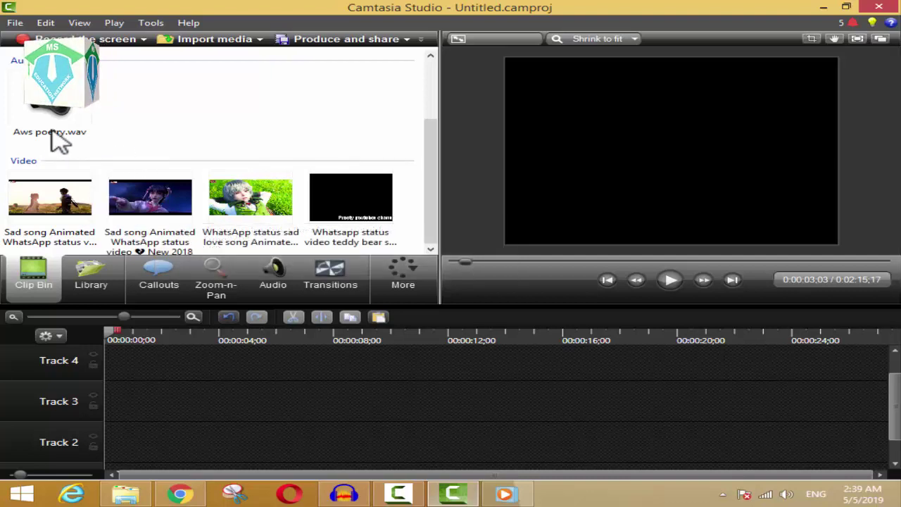
{"action": "left_click_drag", "start_coordinate": [41, 109], "coordinate": [166, 435]}
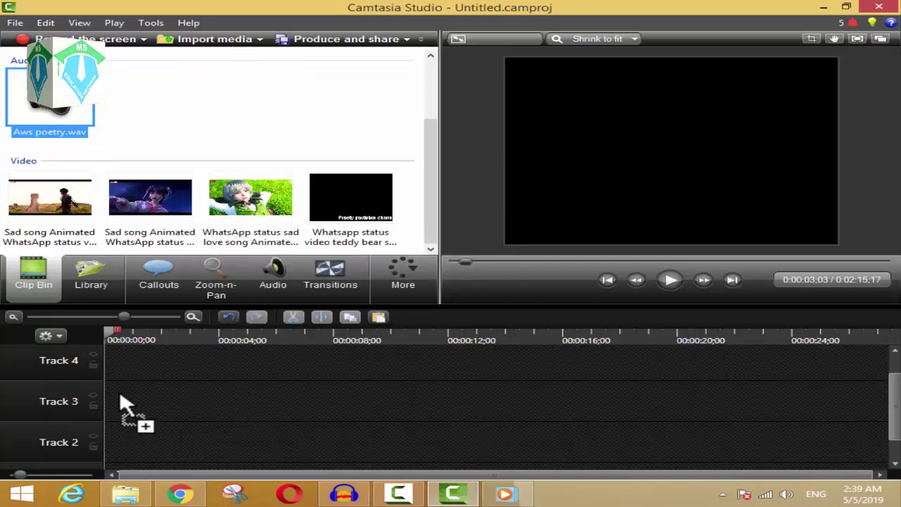
{"action": "left_click_drag", "start_coordinate": [120, 397], "coordinate": [114, 402]}
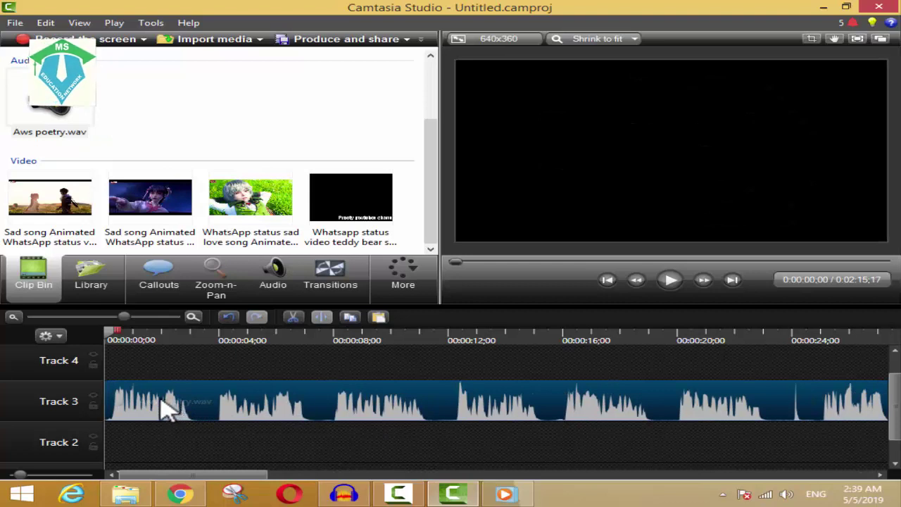
{"action": "left_click_drag", "start_coordinate": [111, 336], "coordinate": [359, 357]}
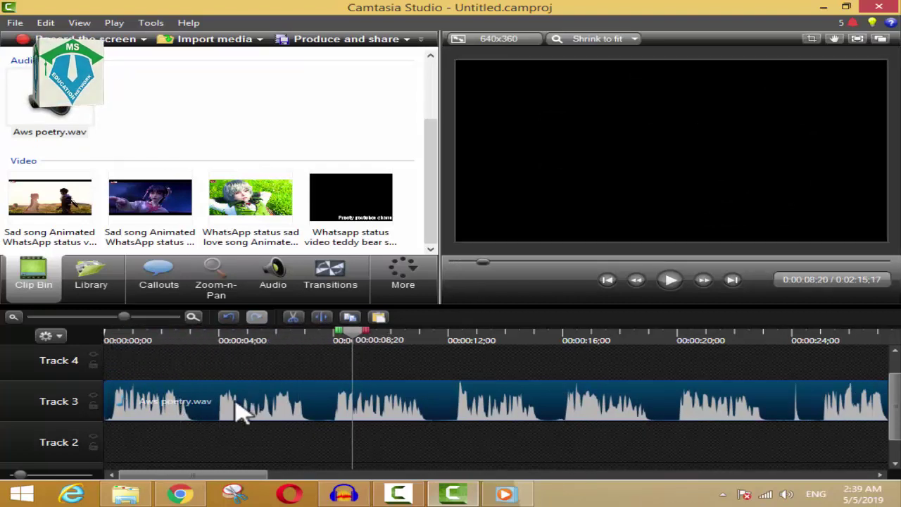
{"action": "left_click", "coordinate": [371, 340]}
{"action": "left_click_drag", "start_coordinate": [444, 352], "coordinate": [67, 380]}
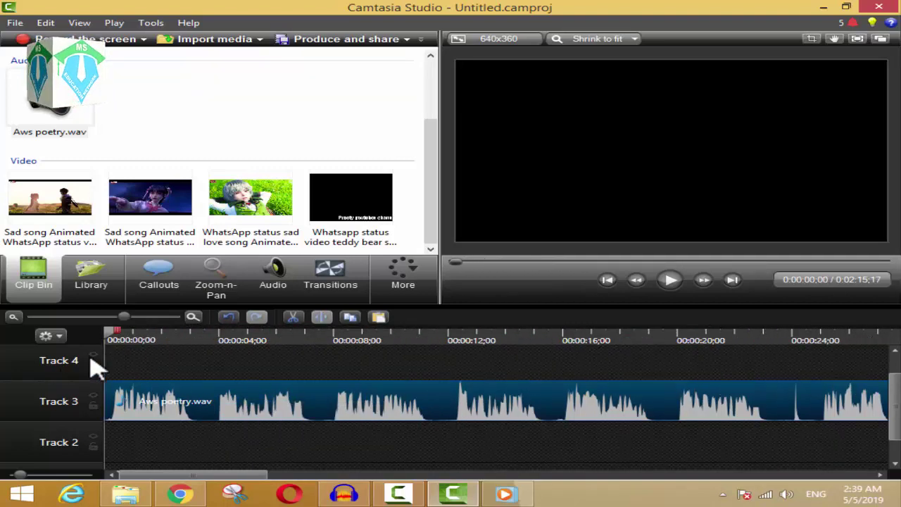
Add the Sad song Tere Mere video to Track 4 at the timeline start and preview its first seconds
{"action": "left_click", "coordinate": [124, 202]}
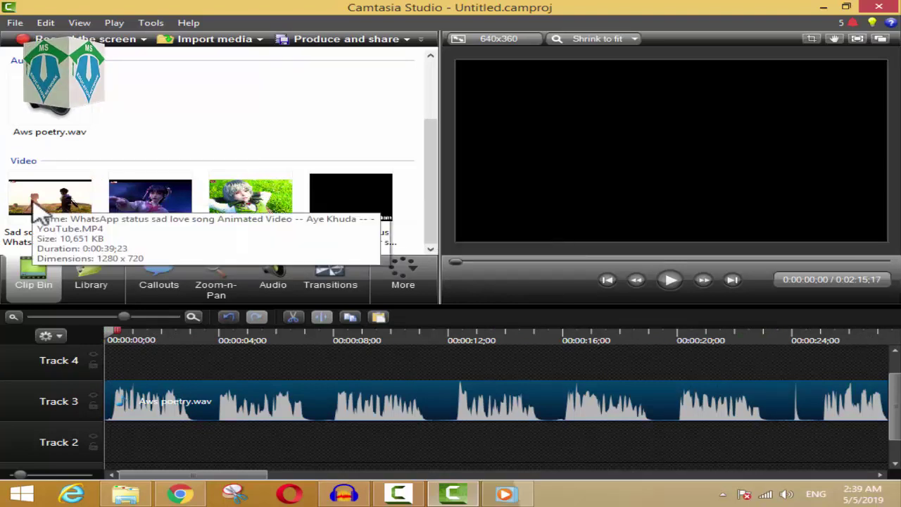
{"action": "left_click", "coordinate": [20, 225]}
{"action": "left_click_drag", "start_coordinate": [54, 218], "coordinate": [160, 386]}
{"action": "left_click_drag", "start_coordinate": [247, 386], "coordinate": [162, 386]}
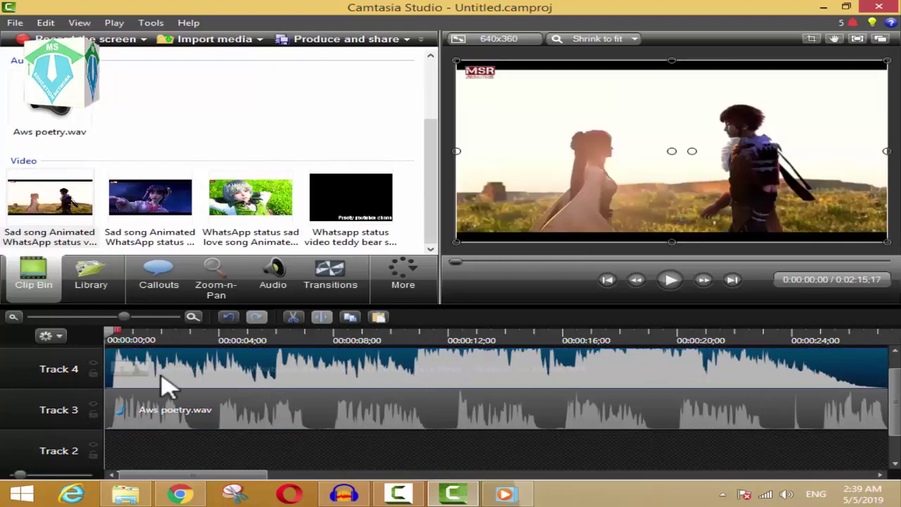
{"action": "key", "text": "space"}
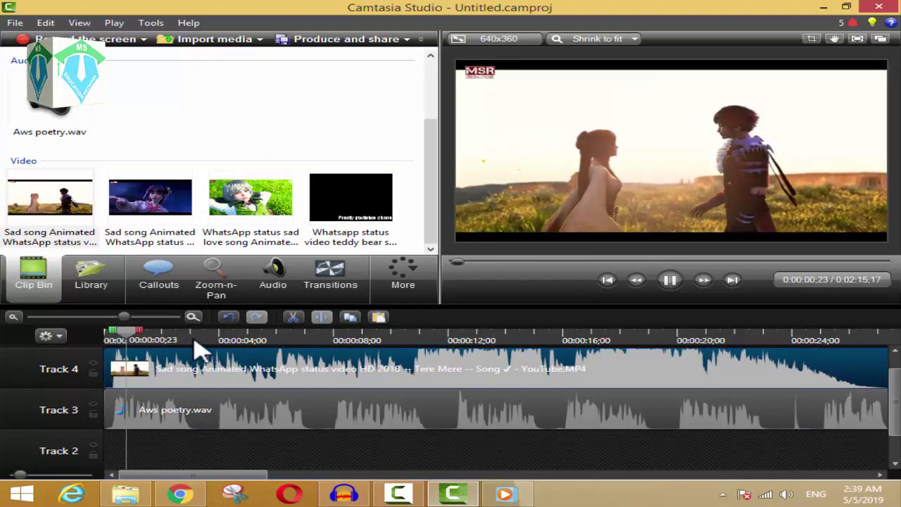
{"action": "left_click", "coordinate": [267, 356]}
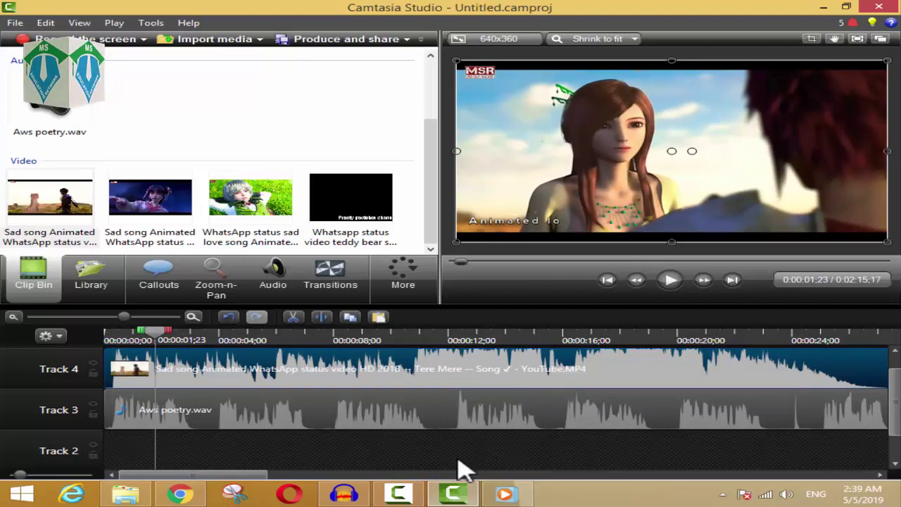
Separate the video and audio of the Tere Mere clip and delete its separated audio
{"action": "left_click", "coordinate": [237, 459]}
{"action": "scroll", "coordinate": [225, 437], "scroll_direction": "up", "scroll_amount": 1}
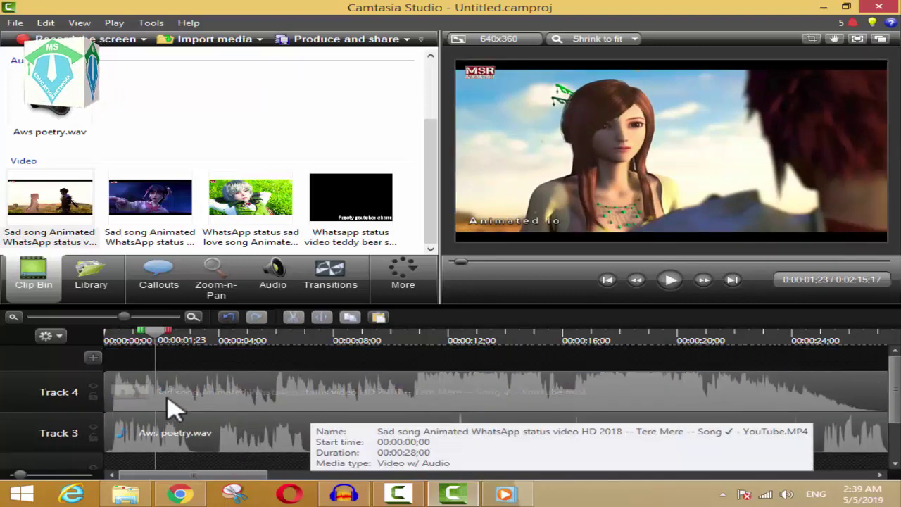
{"action": "left_click", "coordinate": [237, 398]}
{"action": "right_click", "coordinate": [237, 398]}
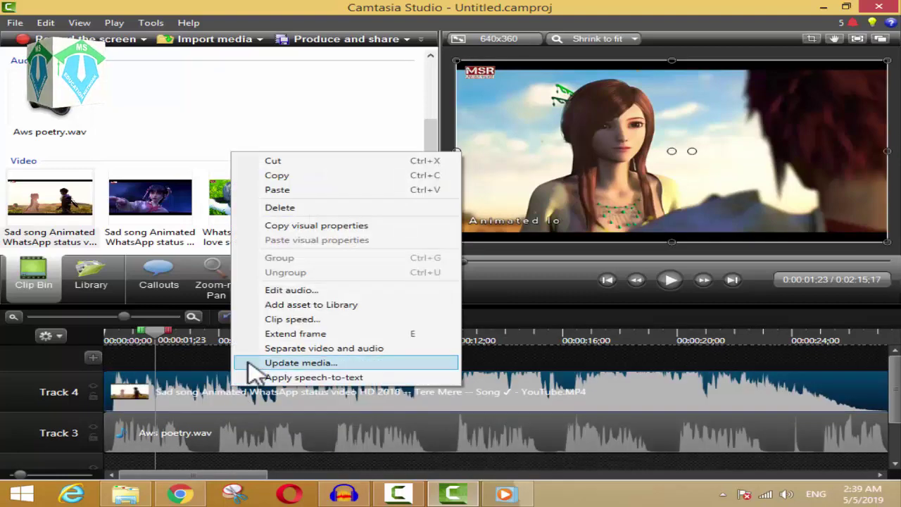
{"action": "left_click", "coordinate": [324, 352]}
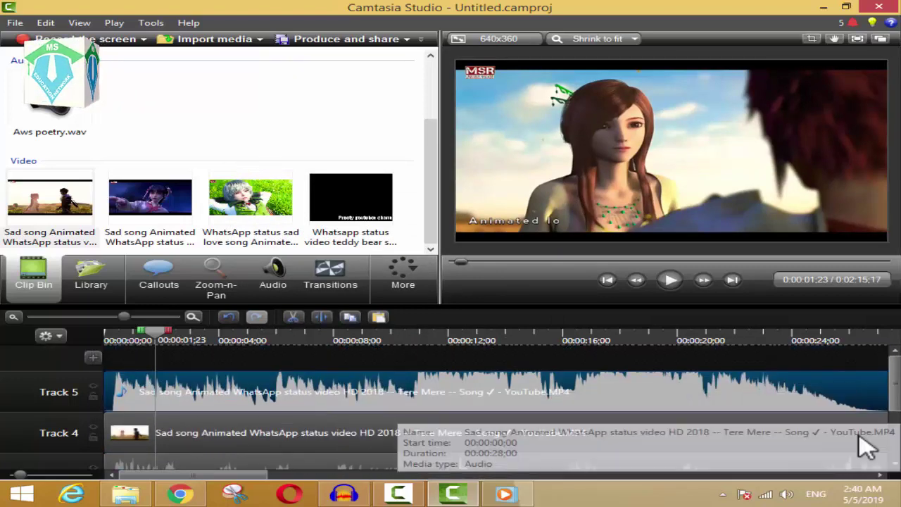
{"action": "mouse_move", "coordinate": [894, 402]}
{"action": "left_mouse_down"}
{"action": "mouse_move", "coordinate": [894, 423]}
{"action": "mouse_move", "coordinate": [894, 401]}
{"action": "left_mouse_up"}
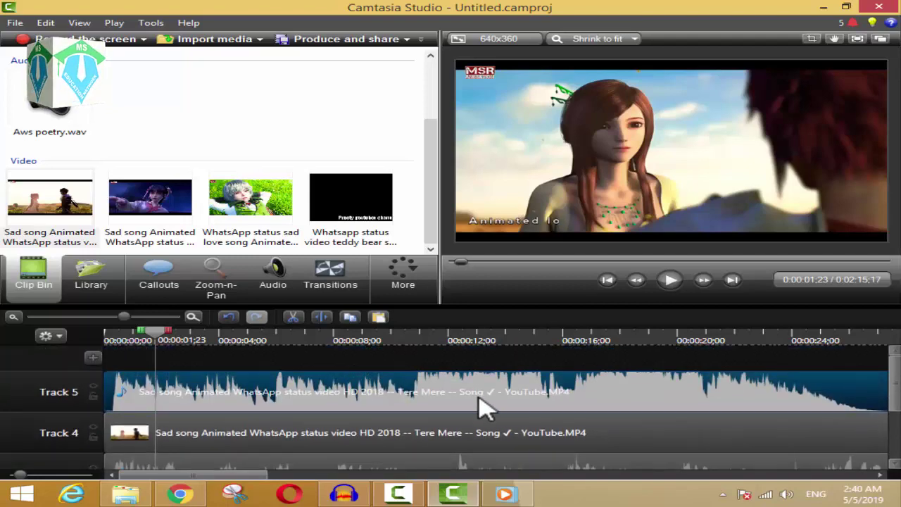
{"action": "key", "text": "Delete"}
Play the muted Tere Mere video together with the poetry recording from the timeline start, then replay the opening seconds
{"action": "scroll", "coordinate": [359, 390], "scroll_direction": "down", "scroll_amount": 1}
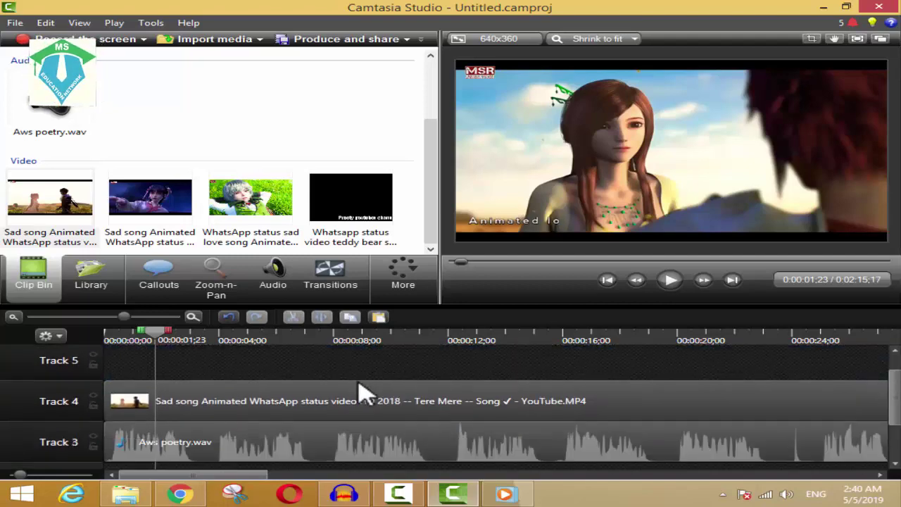
{"action": "scroll", "coordinate": [362, 393], "scroll_direction": "down", "scroll_amount": 1}
{"action": "scroll", "coordinate": [242, 358], "scroll_direction": "up", "scroll_amount": 1}
{"action": "scroll", "coordinate": [190, 352], "scroll_direction": "down", "scroll_amount": 1}
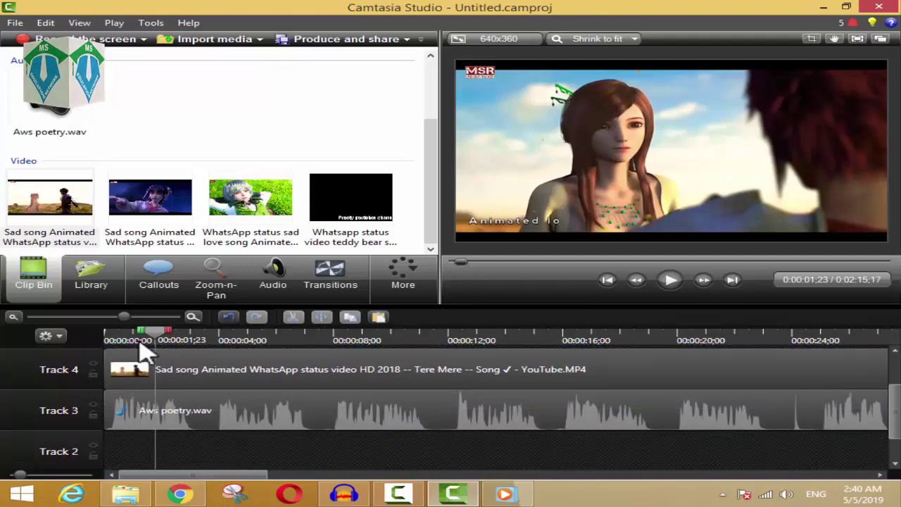
{"action": "left_click_drag", "start_coordinate": [139, 344], "coordinate": [83, 351]}
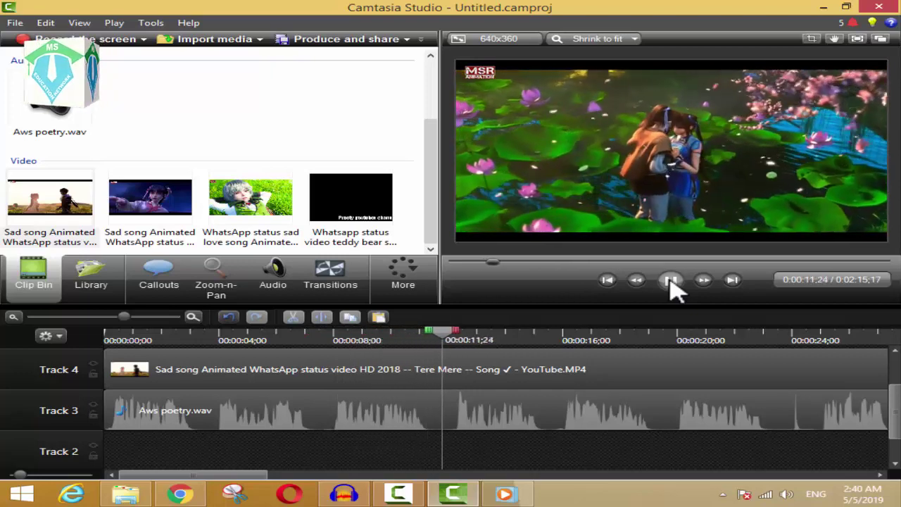
{"action": "scroll", "coordinate": [493, 468], "scroll_direction": "up", "scroll_amount": 1}
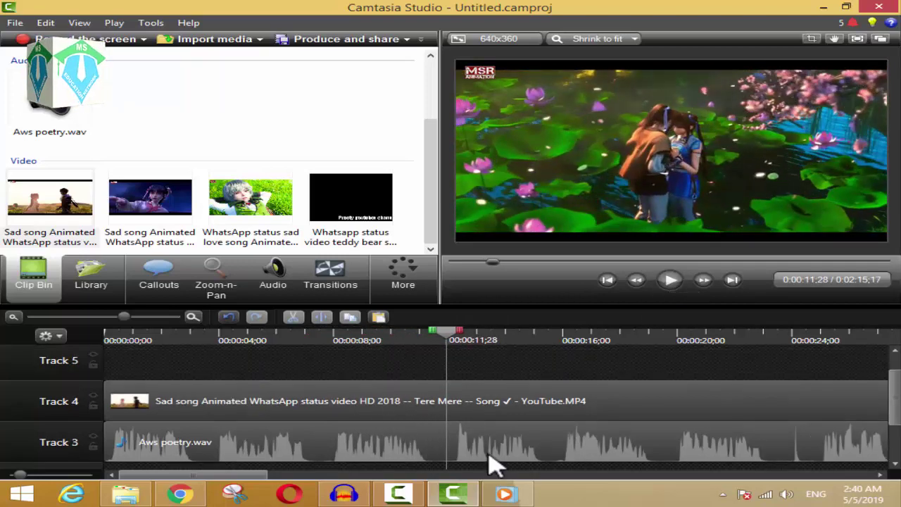
{"action": "left_click_drag", "start_coordinate": [438, 336], "coordinate": [63, 336]}
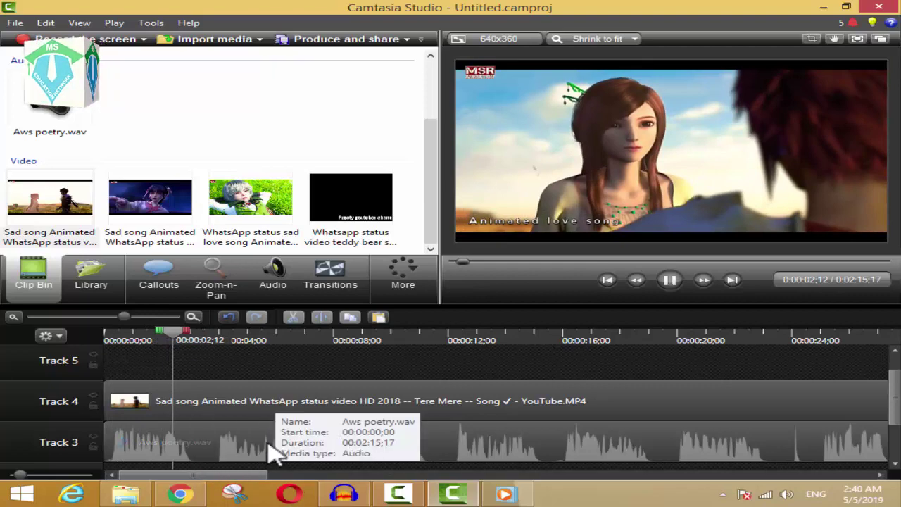
{"action": "key", "text": "space"}
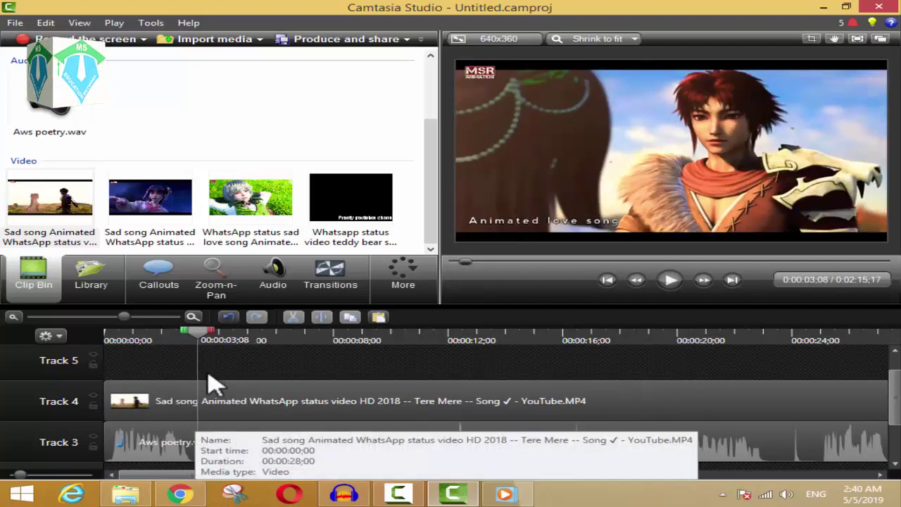
{"action": "left_click", "coordinate": [172, 389]}
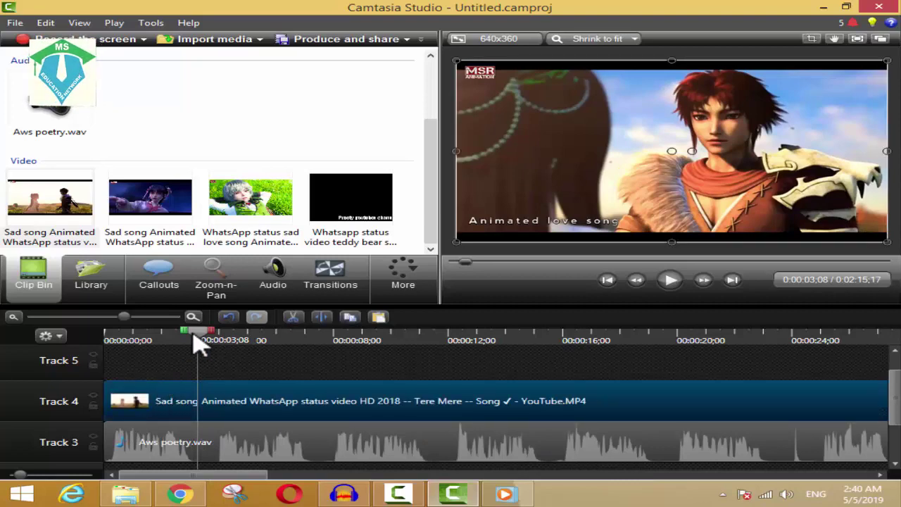
Split the Tere Mere video on Track 4 at 0:00:05;09
{"action": "left_click_drag", "start_coordinate": [200, 345], "coordinate": [257, 366]}
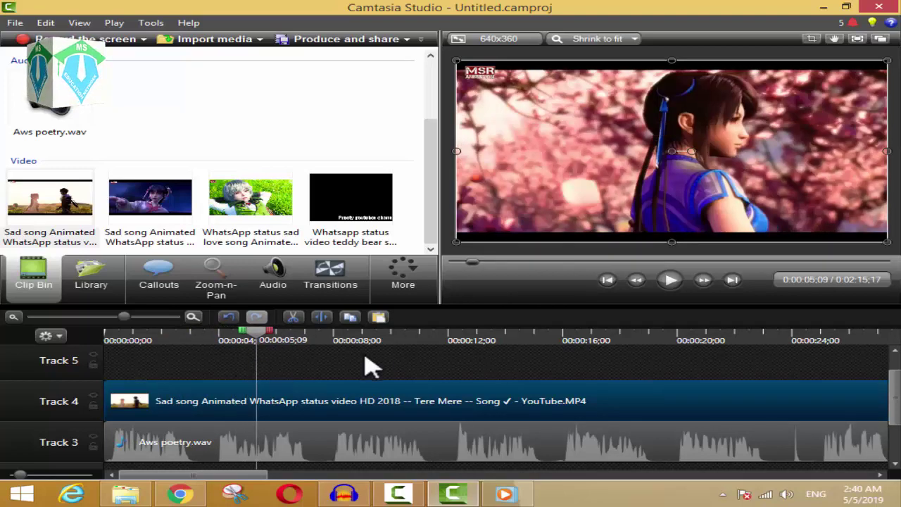
{"action": "left_click", "coordinate": [296, 405]}
{"action": "left_click_drag", "start_coordinate": [261, 408], "coordinate": [264, 344]}
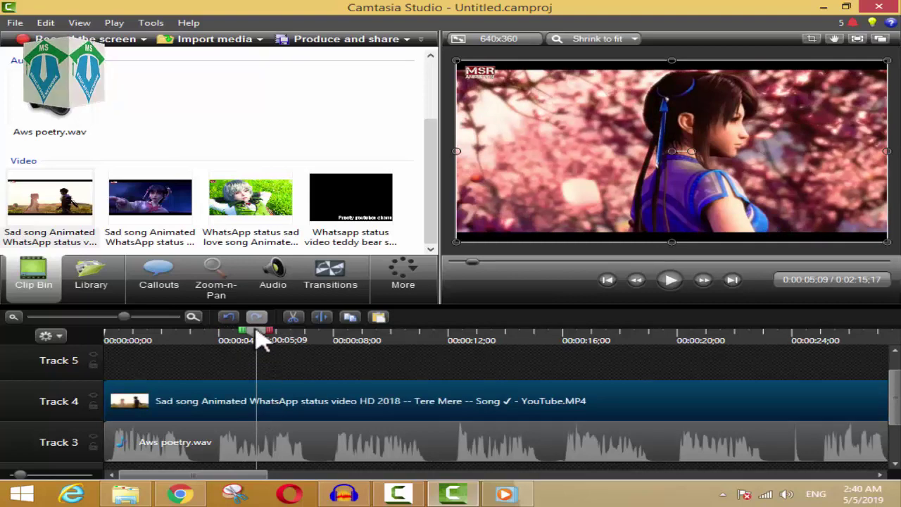
{"action": "left_click", "coordinate": [257, 407]}
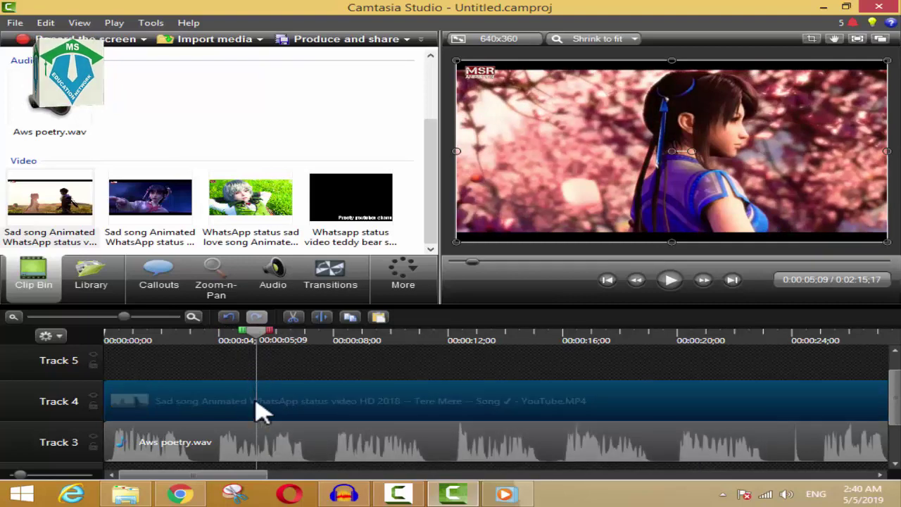
{"action": "key", "text": "s"}
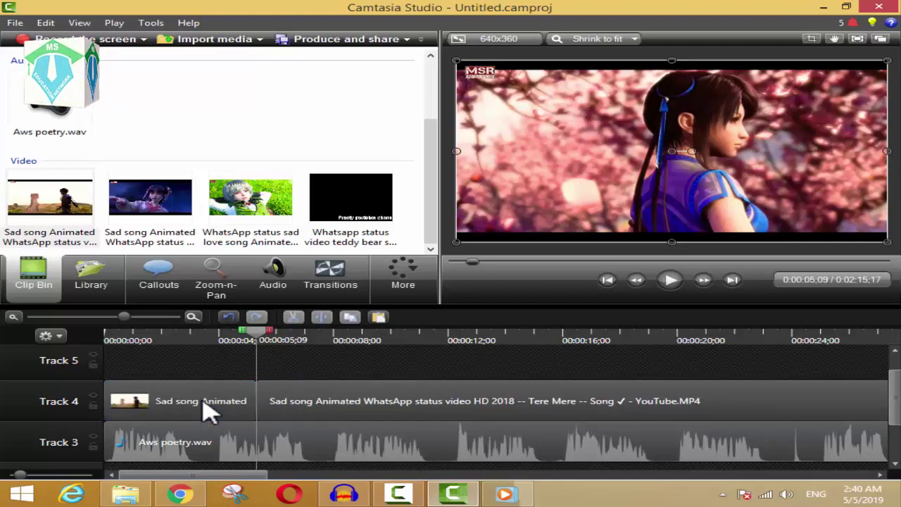
Delete the part of the Tere Mere video before the split and move the remaining clip to the start of Track 4
{"action": "left_click", "coordinate": [181, 412]}
{"action": "key", "text": "Delete"}
{"action": "left_click_drag", "start_coordinate": [296, 412], "coordinate": [155, 400]}
Preview the trimmed Tere Mere video from the start and split it at 0:00:02;15
{"action": "left_click", "coordinate": [118, 344]}
{"action": "key", "text": "space"}
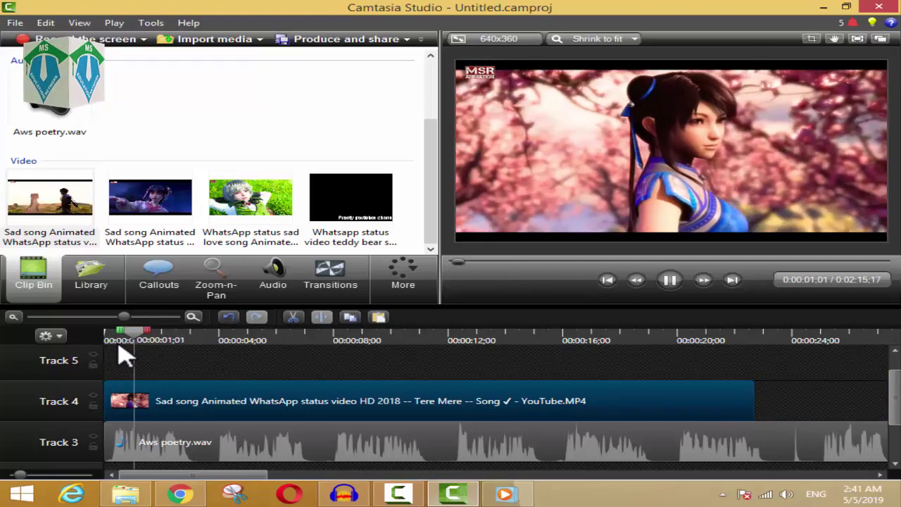
{"action": "key", "text": "space"}
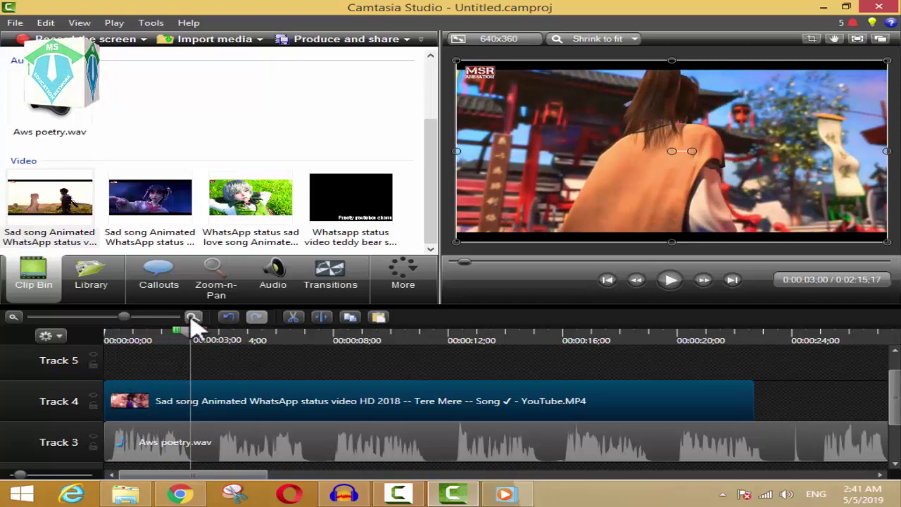
{"action": "left_click_drag", "start_coordinate": [188, 345], "coordinate": [176, 345]}
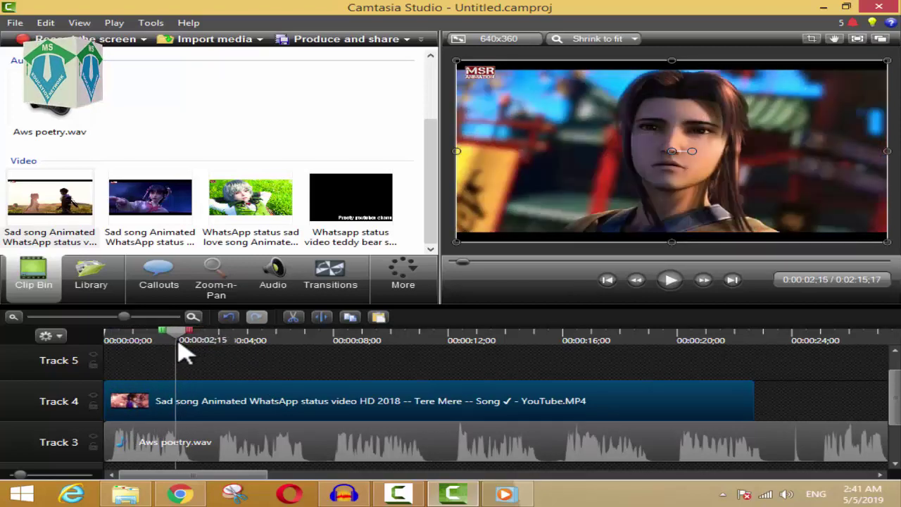
{"action": "left_click", "coordinate": [213, 414]}
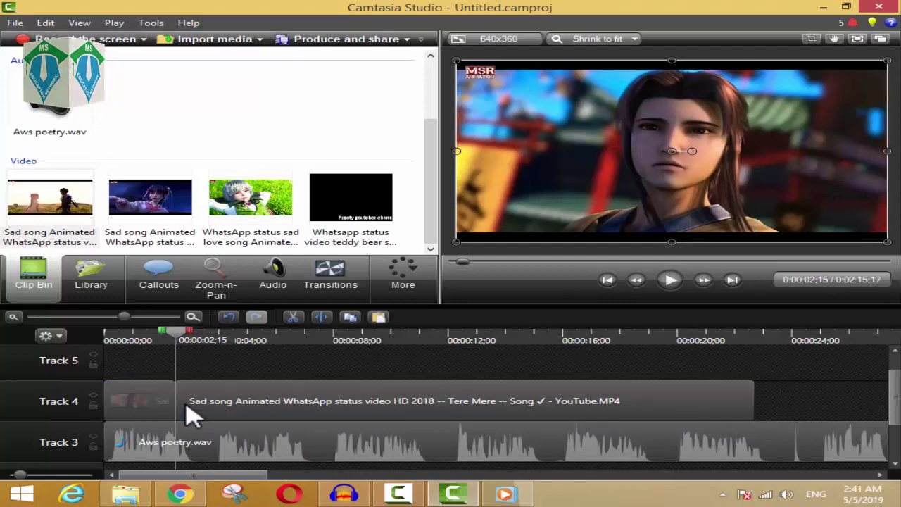
{"action": "key", "text": "s"}
{"action": "left_click", "coordinate": [155, 421]}
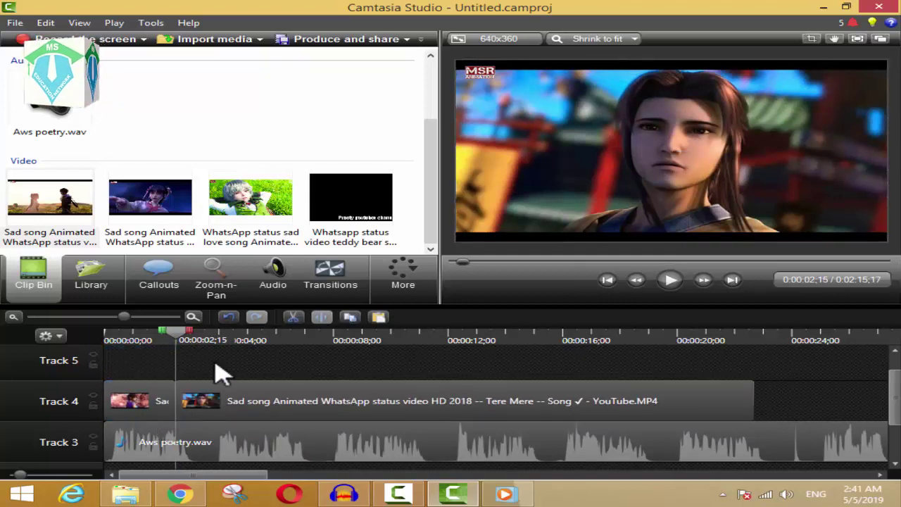
Preview the second Tere Mere segment, zoom in on the timeline and split that segment at 0:00:05;17
{"action": "key", "text": "space"}
{"action": "key", "text": "space"}
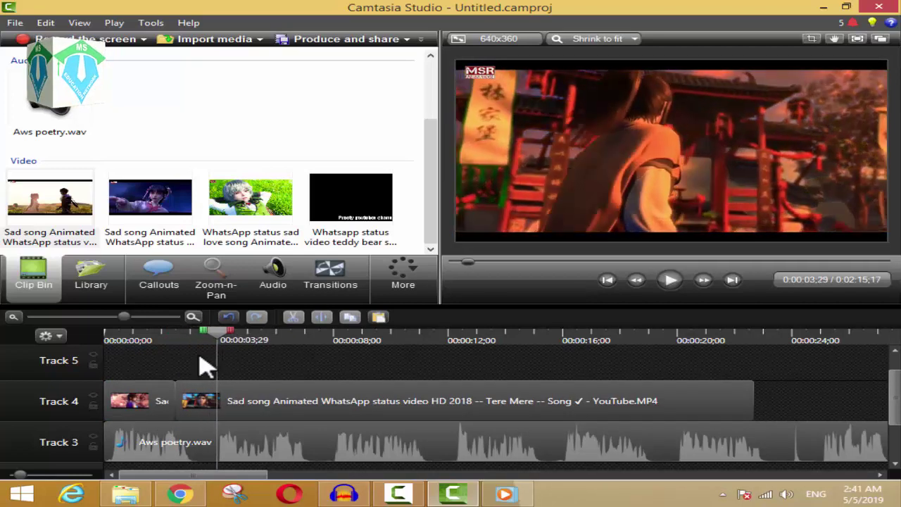
{"action": "left_click_drag", "start_coordinate": [218, 341], "coordinate": [268, 368]}
{"action": "scroll", "coordinate": [281, 378], "scroll_direction": "up", "scroll_amount": 3}
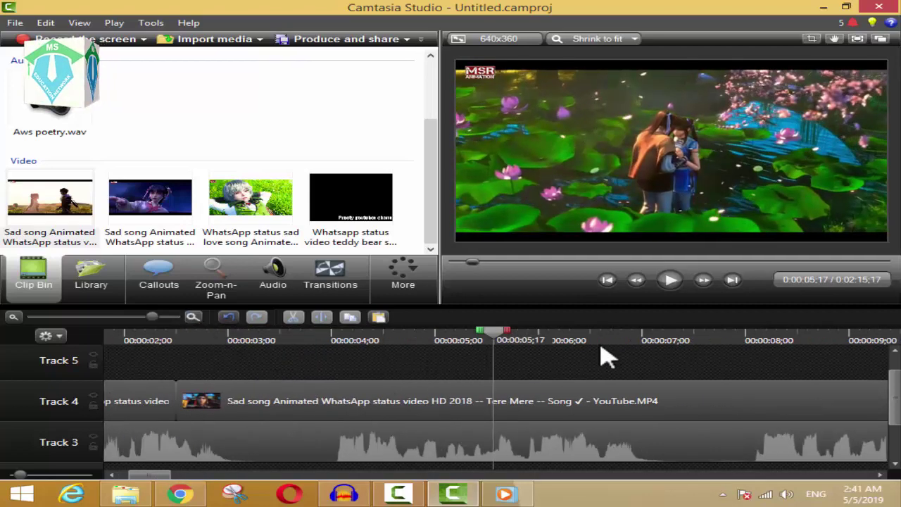
{"action": "scroll", "coordinate": [607, 357], "scroll_direction": "up", "scroll_amount": 1}
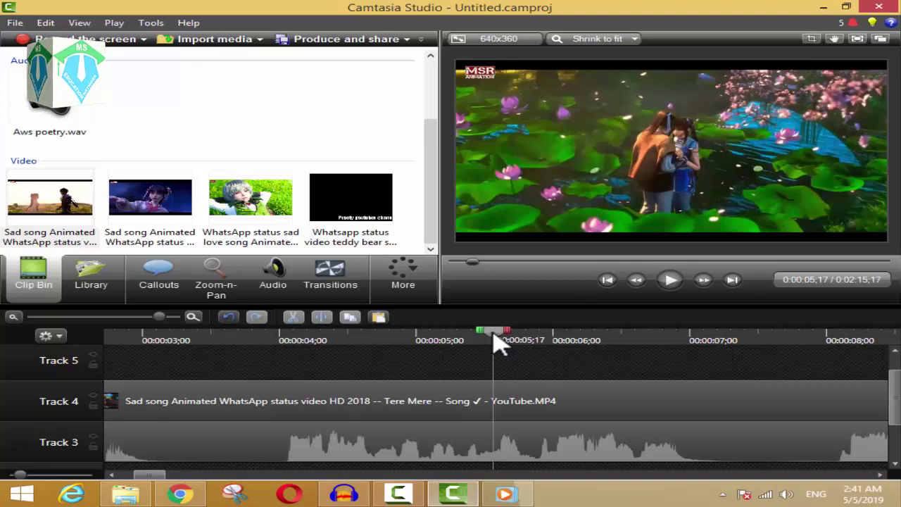
{"action": "mouse_move", "coordinate": [489, 336]}
{"action": "left_mouse_down"}
{"action": "mouse_move", "coordinate": [458, 349]}
{"action": "mouse_move", "coordinate": [495, 350]}
{"action": "left_mouse_up"}
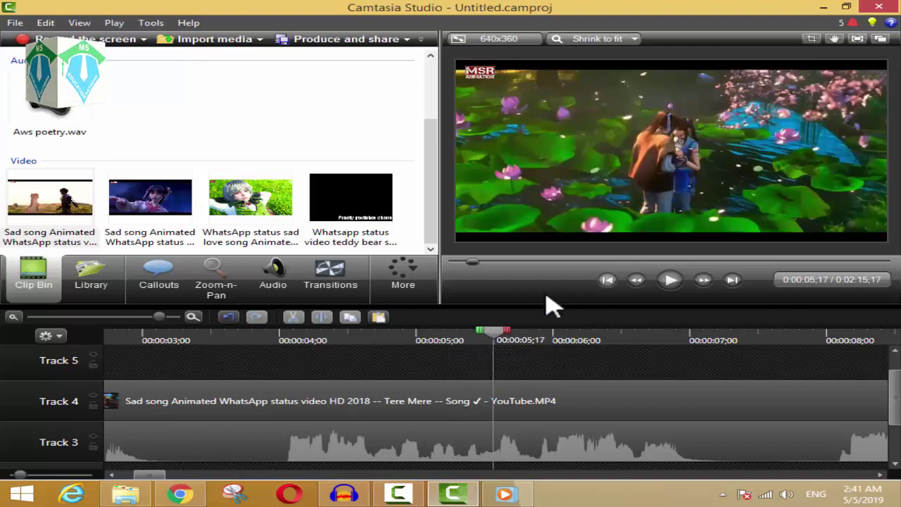
{"action": "left_click", "coordinate": [497, 407]}
{"action": "key", "text": "s"}
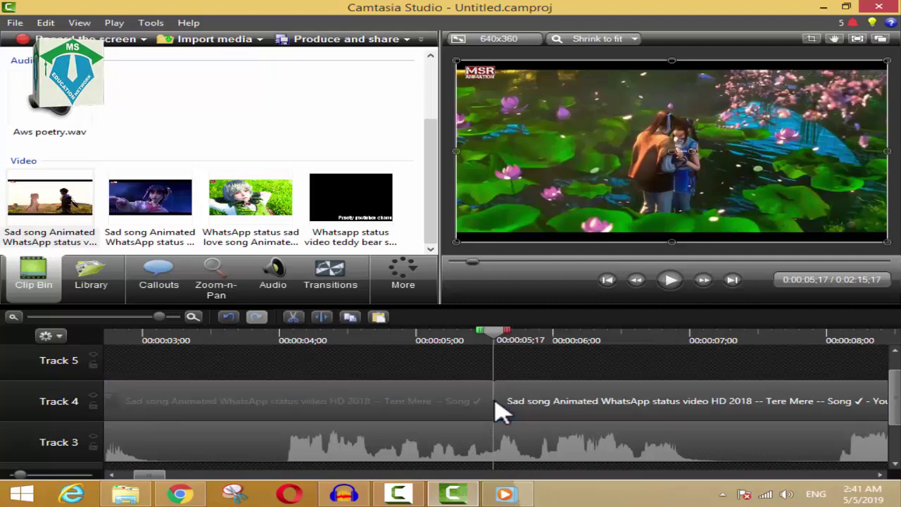
{"action": "left_click", "coordinate": [423, 402]}
{"action": "scroll", "coordinate": [420, 403], "scroll_direction": "down", "scroll_amount": 3}
{"action": "scroll", "coordinate": [420, 403], "scroll_direction": "down", "scroll_amount": 2}
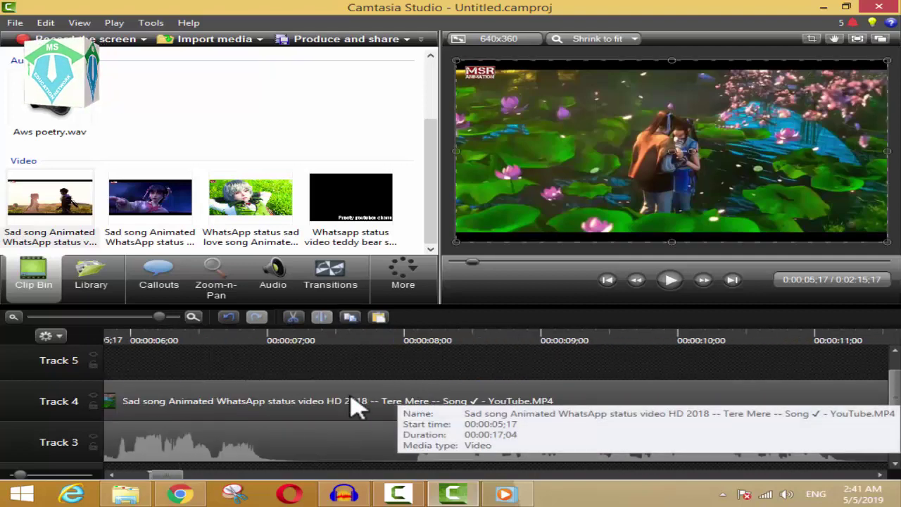
Delete the Tere Mere segment between 0:00:02;15 and 0:00:05;17 on Track 4 and move the remaining clip against the first one
{"action": "left_click_drag", "start_coordinate": [174, 476], "coordinate": [120, 478]}
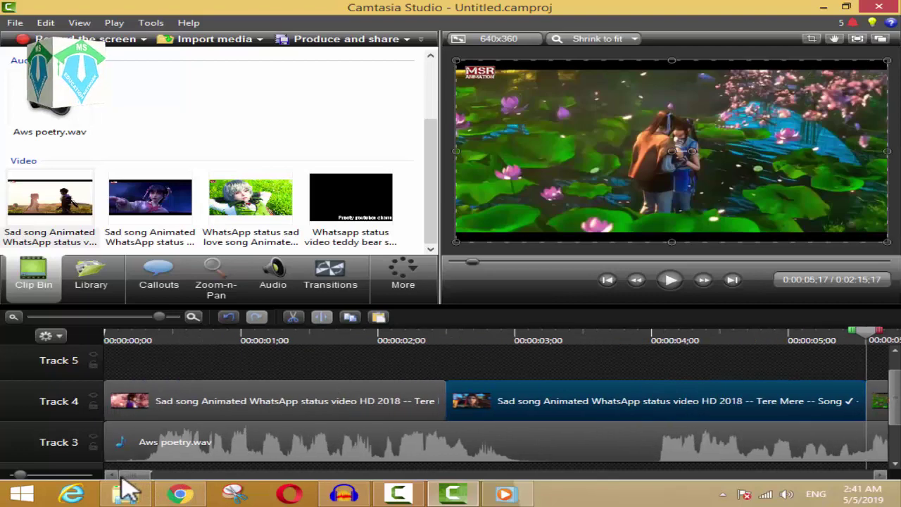
{"action": "scroll", "coordinate": [535, 407], "scroll_direction": "down", "scroll_amount": 2}
{"action": "scroll", "coordinate": [521, 402], "scroll_direction": "down", "scroll_amount": 1}
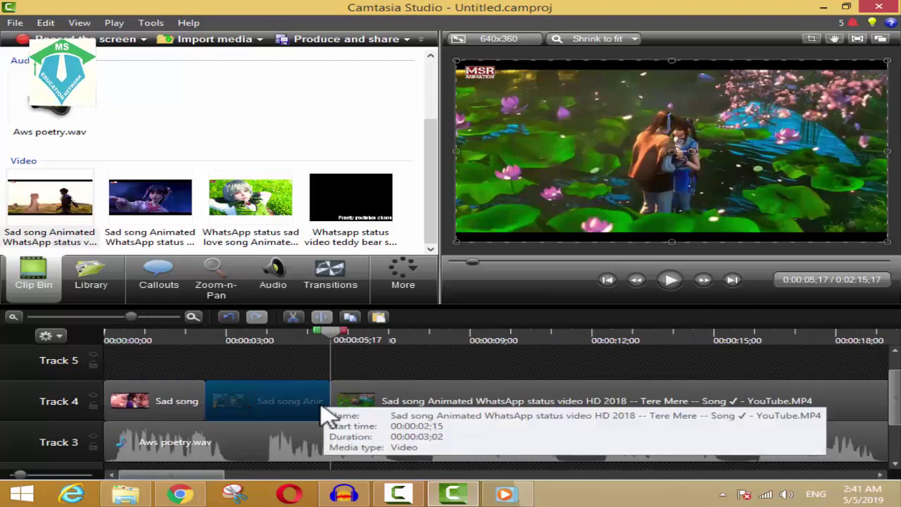
{"action": "left_click", "coordinate": [271, 412]}
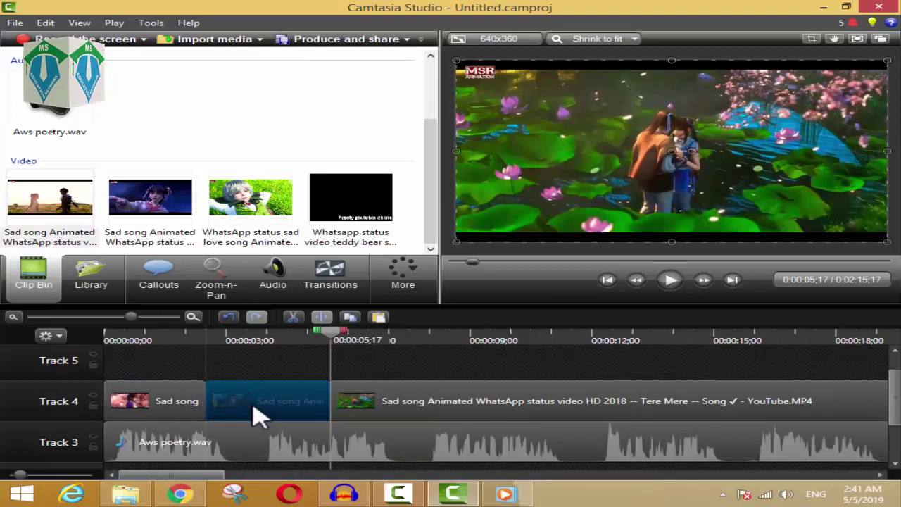
{"action": "left_click_drag", "start_coordinate": [253, 409], "coordinate": [263, 375]}
{"action": "left_click_drag", "start_coordinate": [415, 398], "coordinate": [258, 422]}
Preview the joined Tere Mere clips on Track 4 from the start against the poetry recording
{"action": "left_click", "coordinate": [190, 342]}
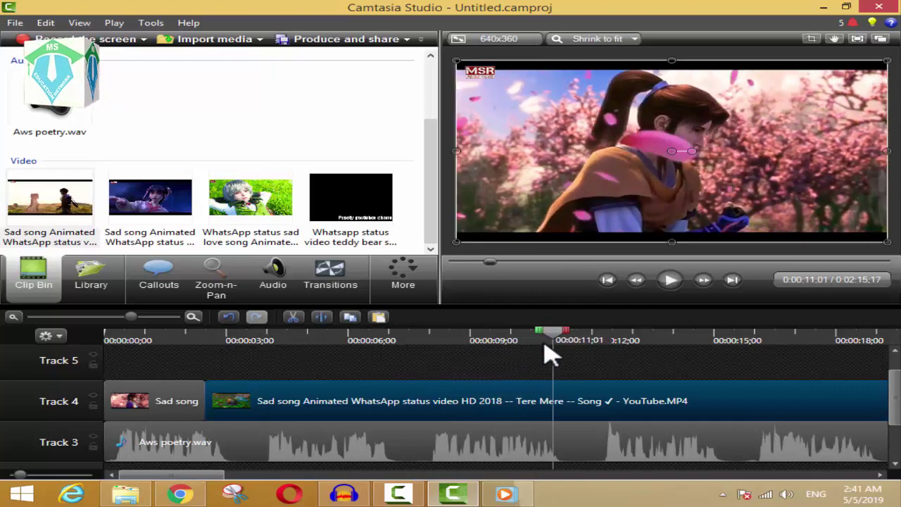
{"action": "left_click_drag", "start_coordinate": [561, 345], "coordinate": [218, 381]}
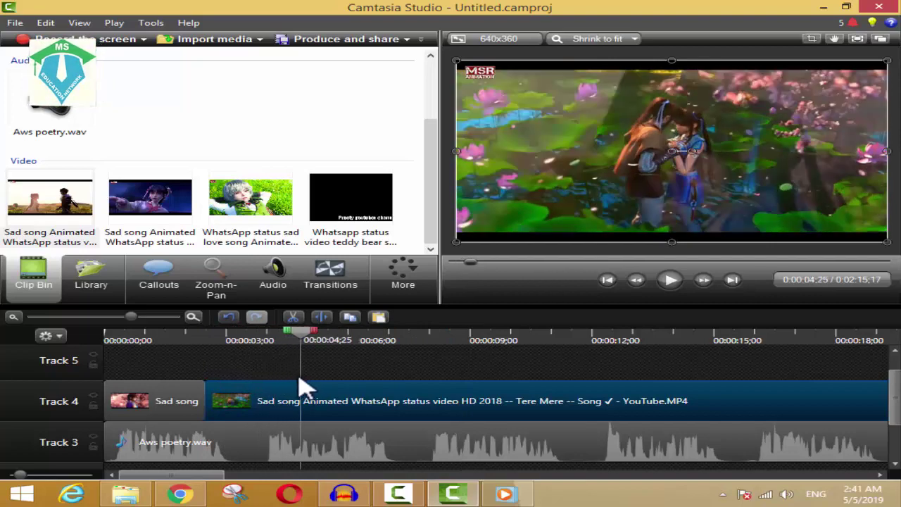
{"action": "left_click_drag", "start_coordinate": [301, 386], "coordinate": [83, 399]}
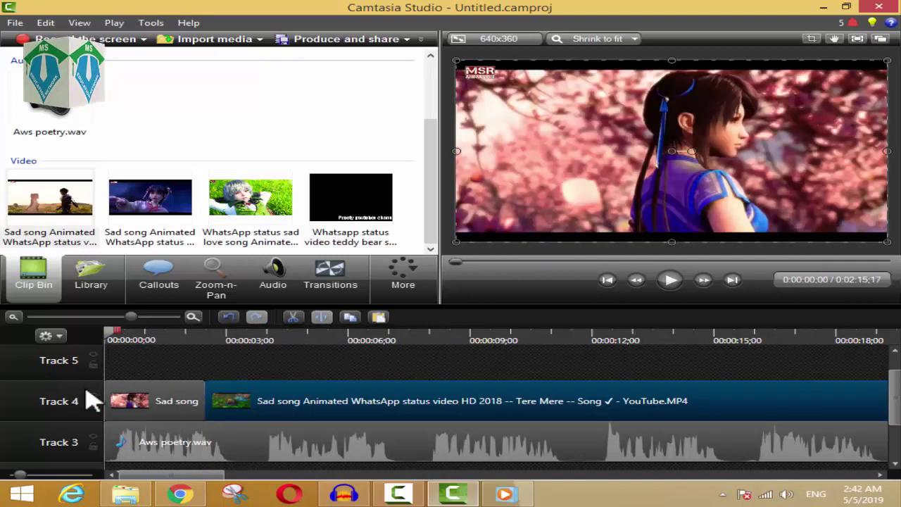
{"action": "left_click", "coordinate": [170, 405]}
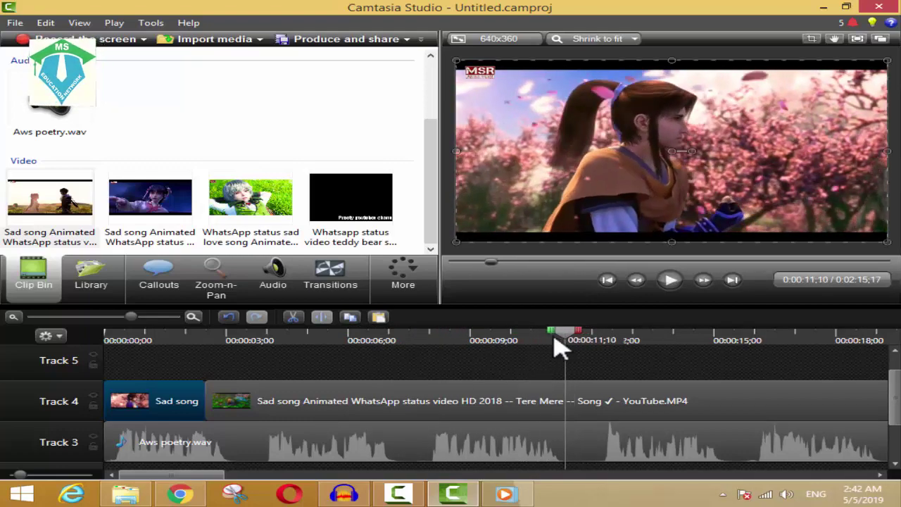
{"action": "left_click_drag", "start_coordinate": [558, 346], "coordinate": [248, 364]}
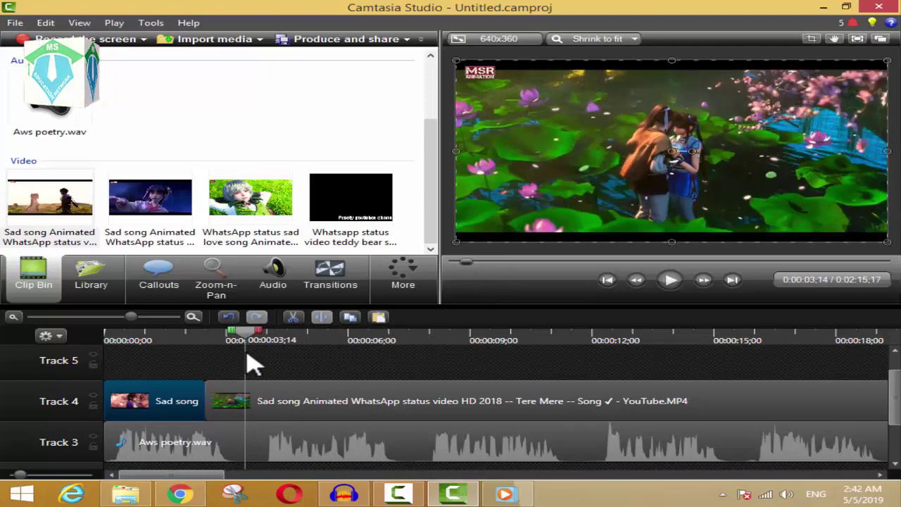
Move the long Tere Mere clip on Track 4 to start at 0:00:08;02, where the third poetry waveform block begins
{"action": "left_click_drag", "start_coordinate": [286, 401], "coordinate": [439, 382]}
{"action": "left_click", "coordinate": [412, 348]}
{"action": "left_click_drag", "start_coordinate": [416, 345], "coordinate": [433, 345]}
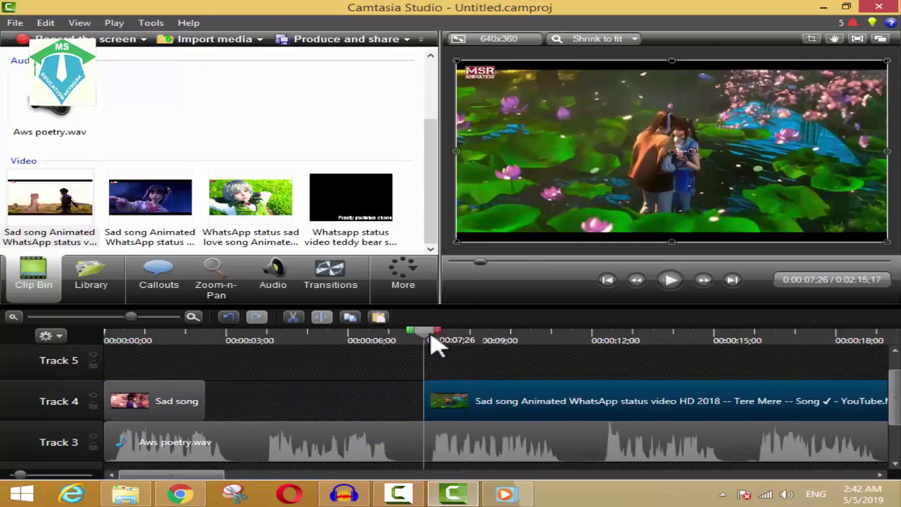
{"action": "left_click", "coordinate": [461, 342]}
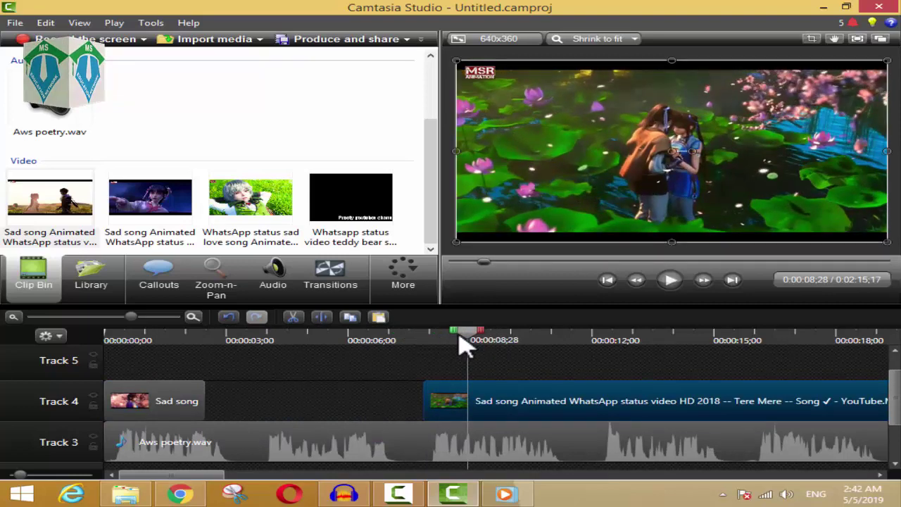
{"action": "left_click_drag", "start_coordinate": [454, 348], "coordinate": [438, 345]}
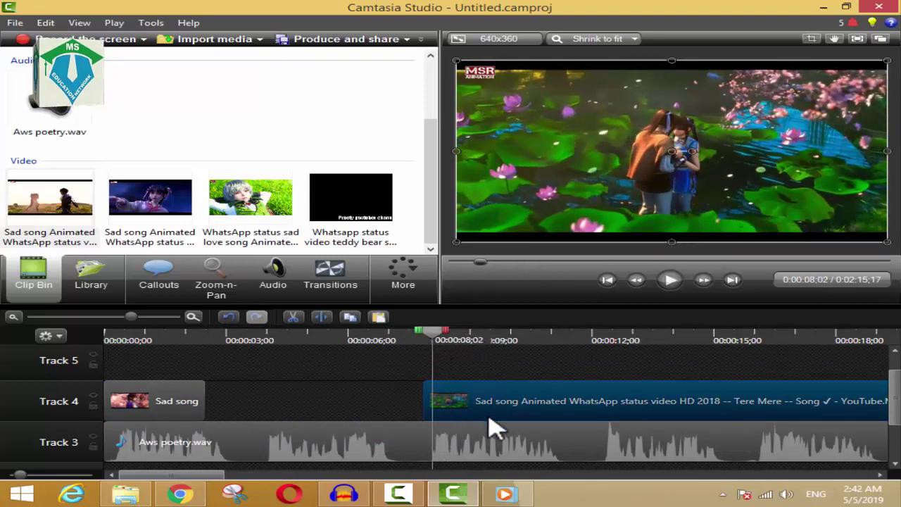
{"action": "left_click_drag", "start_coordinate": [493, 428], "coordinate": [511, 417]}
{"action": "mouse_move", "coordinate": [439, 342]}
{"action": "left_mouse_down"}
{"action": "mouse_move", "coordinate": [418, 342]}
{"action": "mouse_move", "coordinate": [433, 348]}
{"action": "left_mouse_up"}
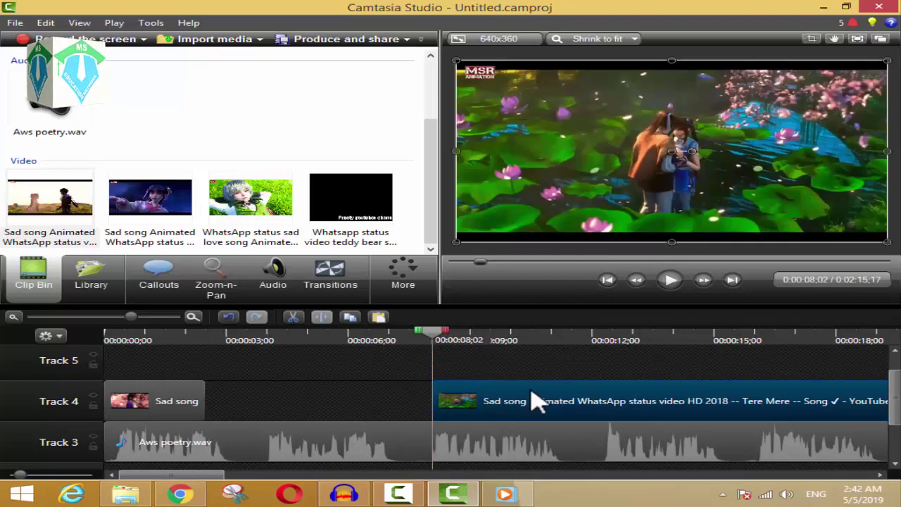
Preview the moved Tere Mere clip from 0:00:08;02 and split it at 0:00:11;18
{"action": "left_click", "coordinate": [342, 405]}
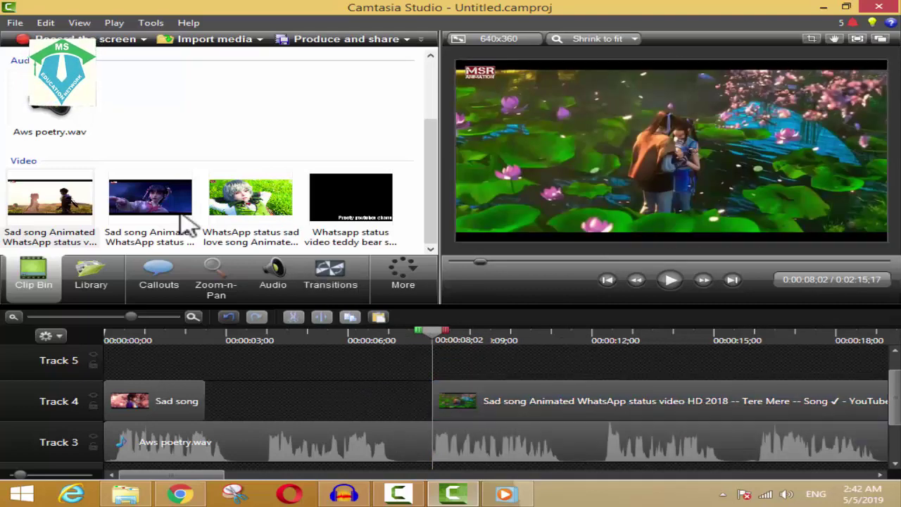
{"action": "left_click", "coordinate": [161, 200]}
{"action": "key", "text": "space"}
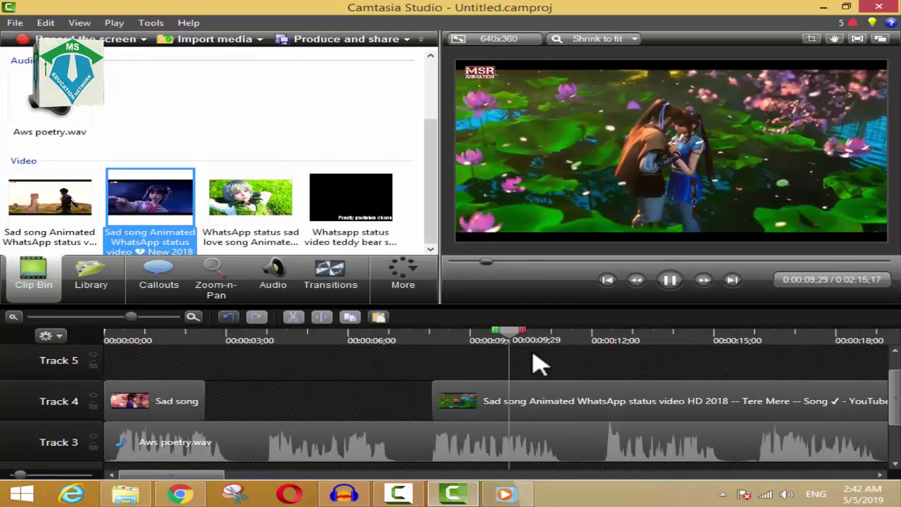
{"action": "key", "text": "space"}
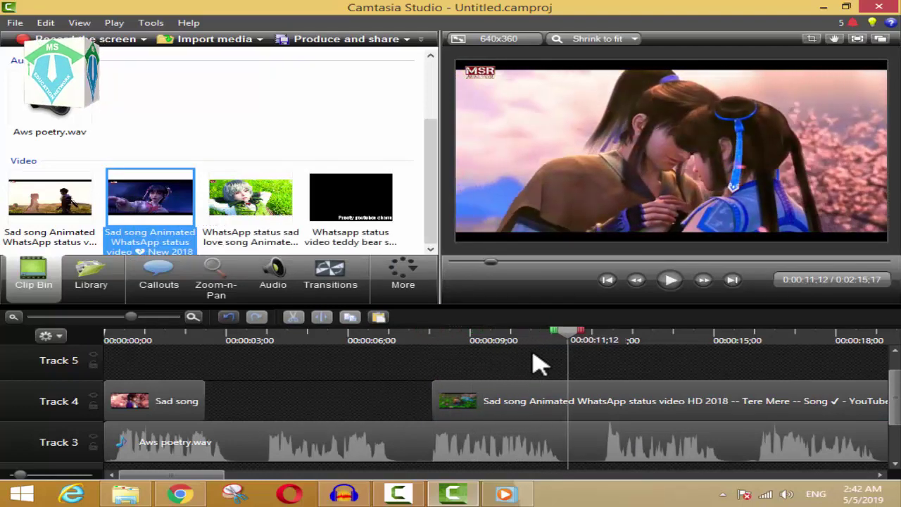
{"action": "left_click", "coordinate": [568, 341]}
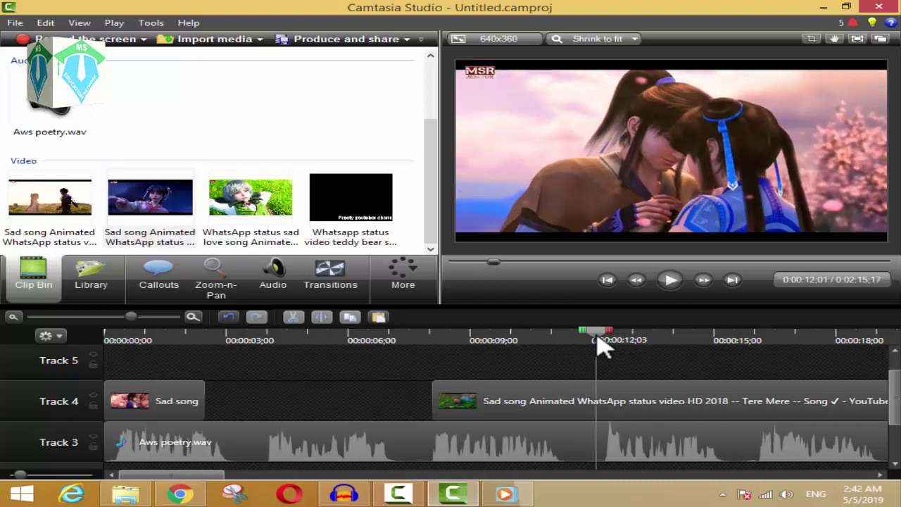
{"action": "key", "text": "space"}
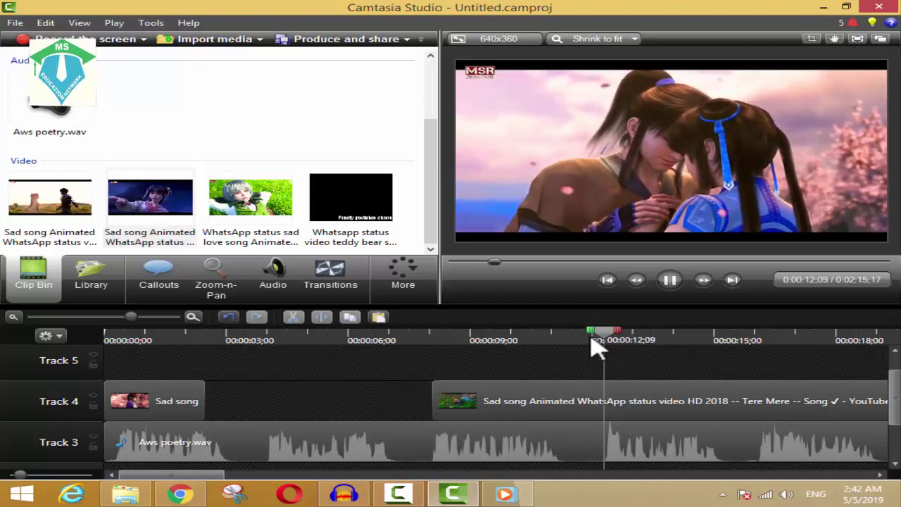
{"action": "left_click_drag", "start_coordinate": [607, 344], "coordinate": [577, 352]}
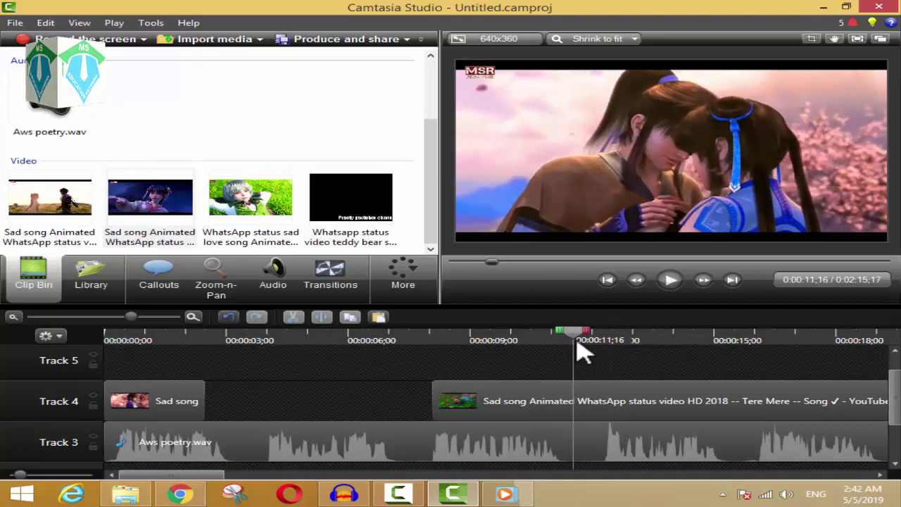
{"action": "left_click", "coordinate": [600, 407]}
{"action": "key", "text": "s"}
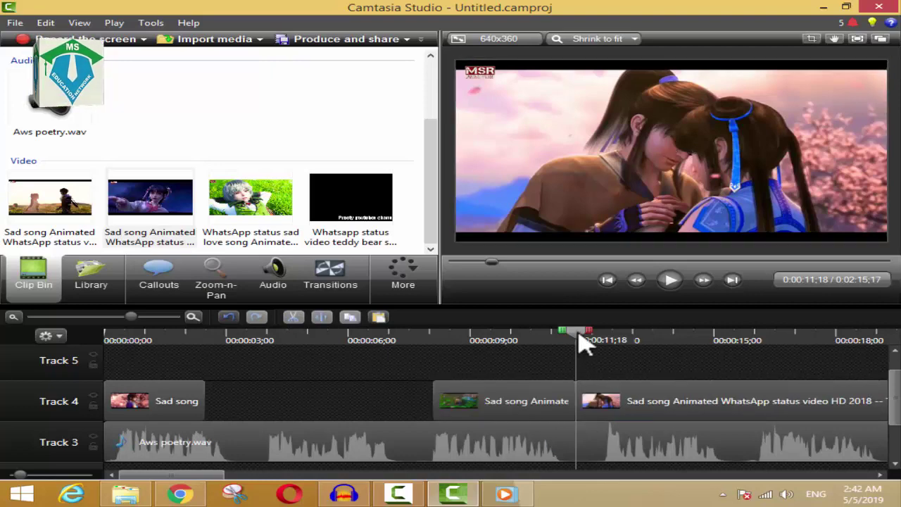
Scrub through the rest of the Tere Mere video on Track 4 and split it at 0:00:20;00
{"action": "left_click_drag", "start_coordinate": [581, 342], "coordinate": [605, 363]}
{"action": "left_click_drag", "start_coordinate": [163, 474], "coordinate": [197, 476]}
{"action": "left_click_drag", "start_coordinate": [442, 345], "coordinate": [525, 360]}
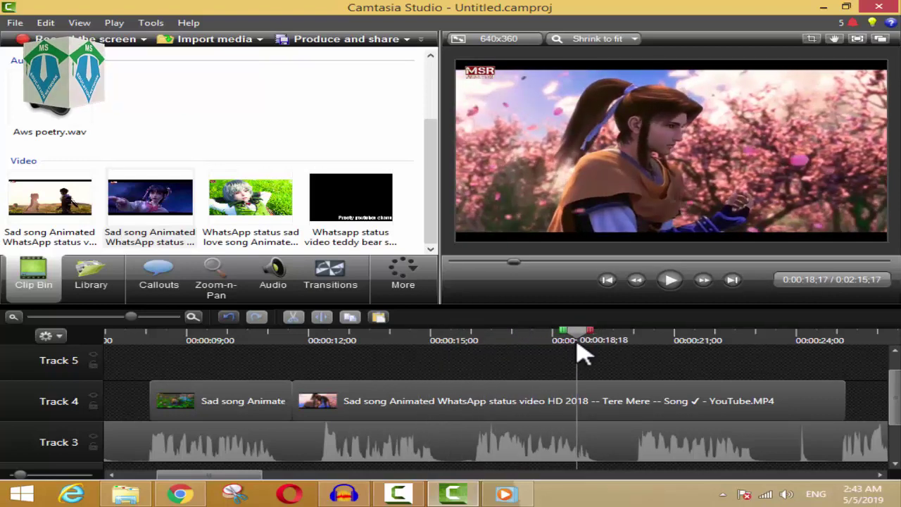
{"action": "left_click_drag", "start_coordinate": [581, 356], "coordinate": [643, 352]}
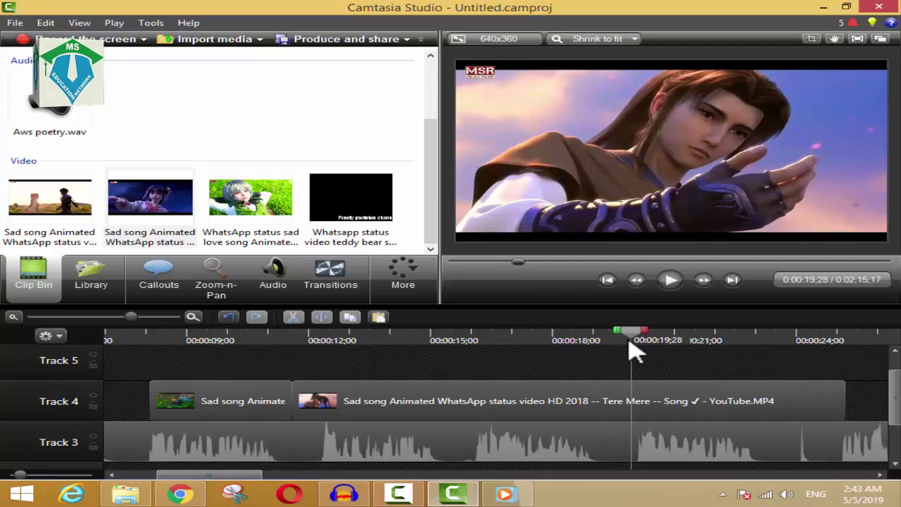
{"action": "left_click", "coordinate": [576, 412]}
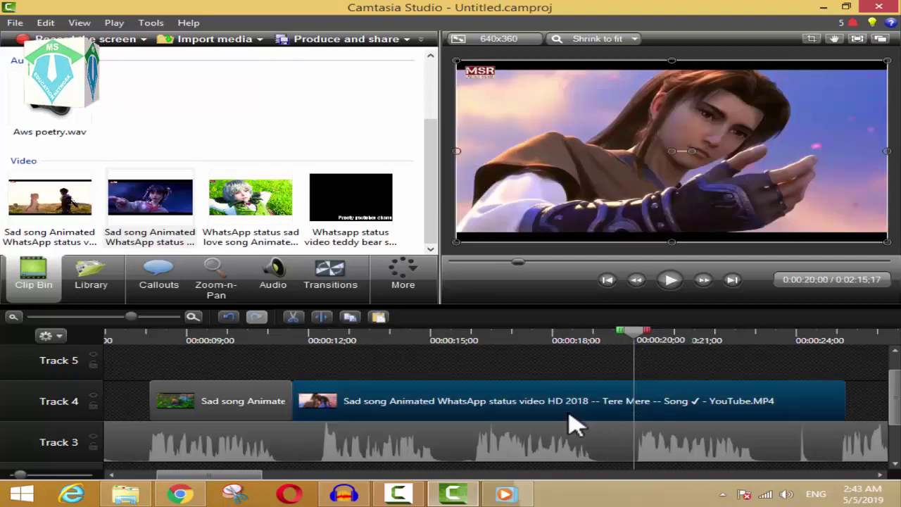
{"action": "key", "text": "s"}
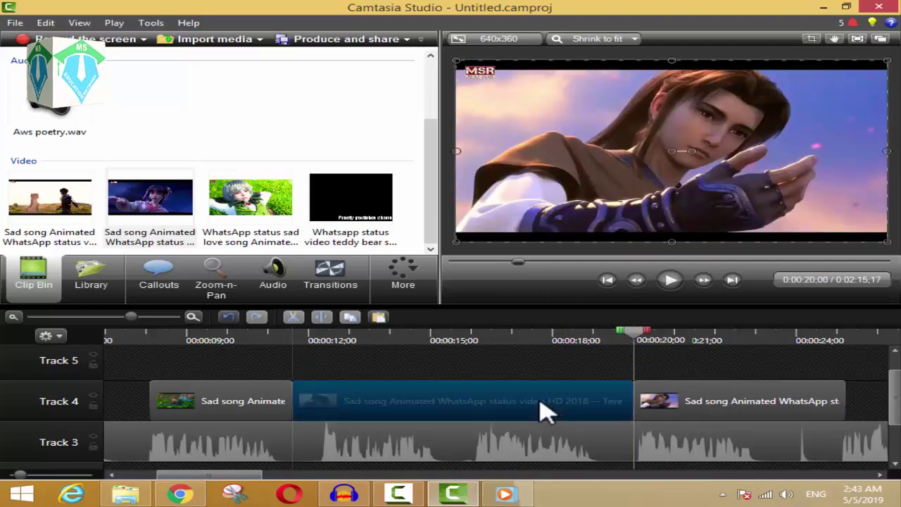
Delete the Tere Mere segment before 0:00:20;00, close the gap with the last segment and preview from 0:00:08;03
{"action": "key", "text": "Delete"}
{"action": "left_click_drag", "start_coordinate": [728, 403], "coordinate": [345, 401]}
{"action": "left_click_drag", "start_coordinate": [139, 338], "coordinate": [156, 338]}
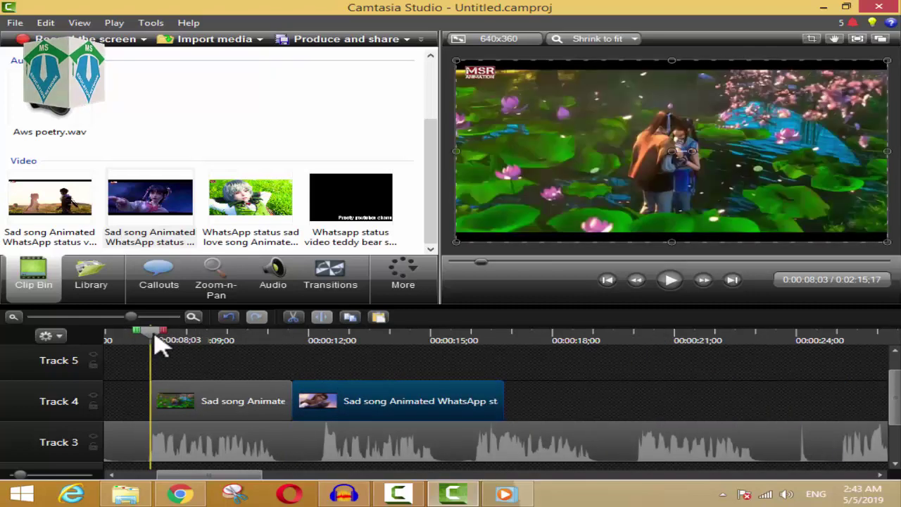
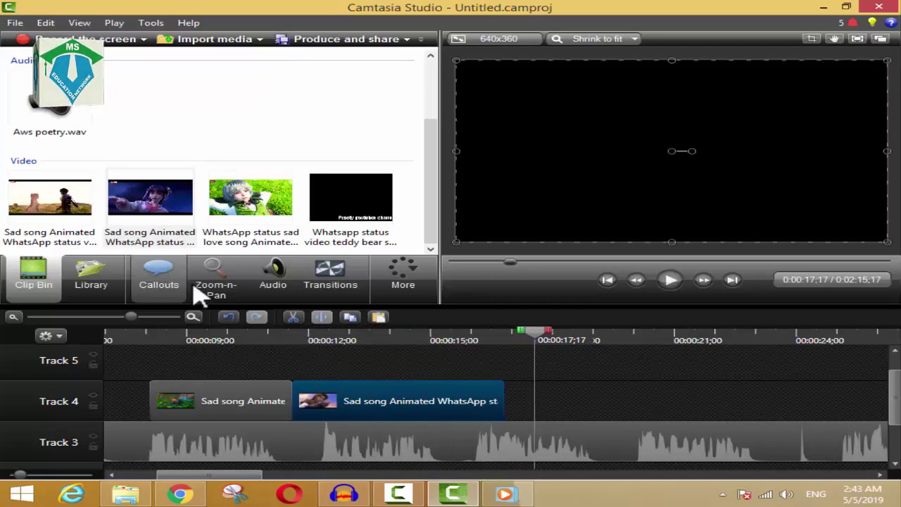
Add the Aye Khuda animated video to Track 4 at 0:00:16;25, directly after the last Tere Mere clip
{"action": "left_click", "coordinate": [232, 207]}
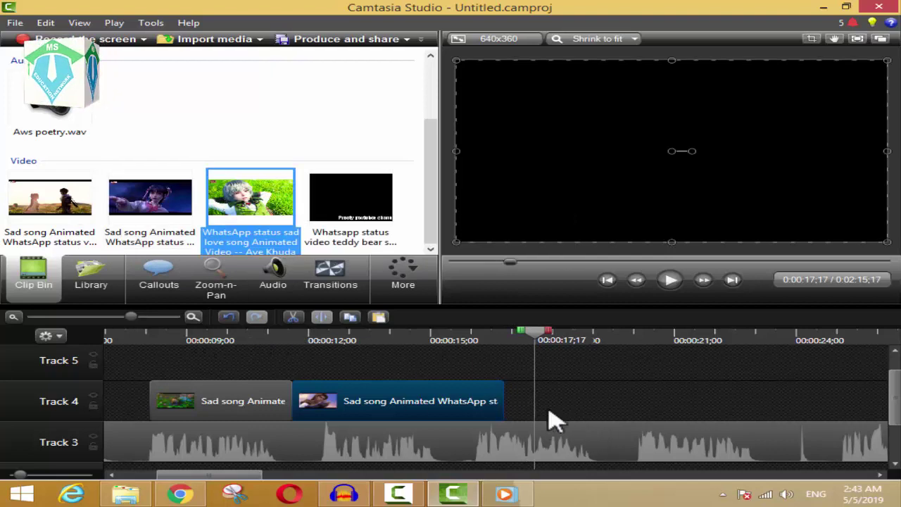
{"action": "left_click_drag", "start_coordinate": [539, 338], "coordinate": [513, 339]}
{"action": "left_click_drag", "start_coordinate": [257, 203], "coordinate": [362, 290]}
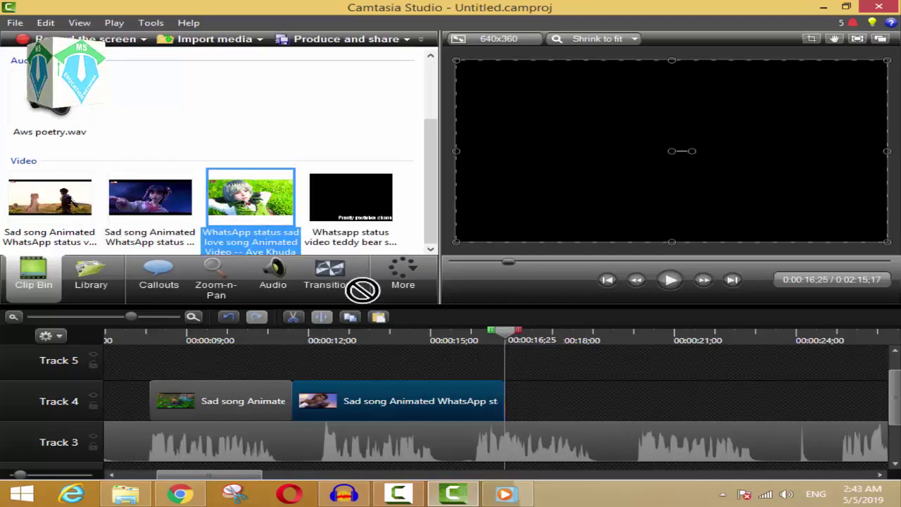
{"action": "left_click_drag", "start_coordinate": [554, 393], "coordinate": [571, 417]}
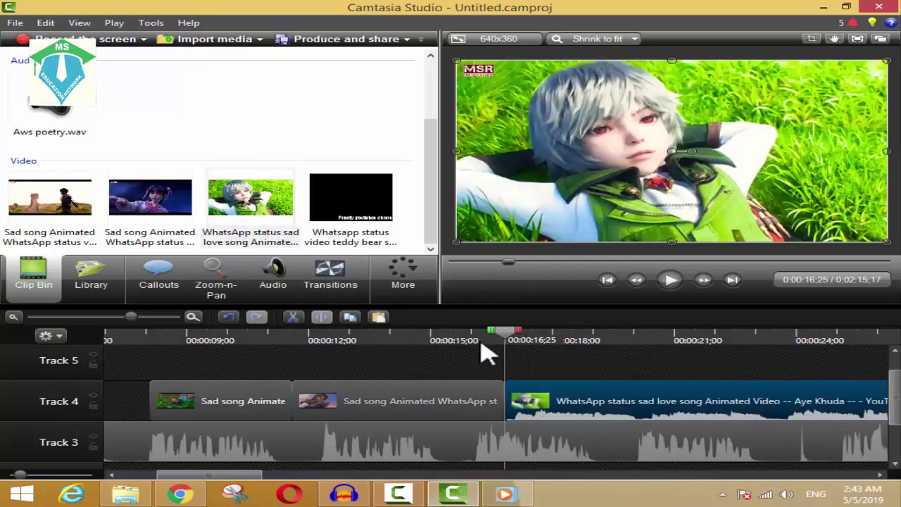
Scrub through the Aye Khuda video on Track 4 up to 0:00:38;12
{"action": "left_click_drag", "start_coordinate": [535, 345], "coordinate": [733, 369]}
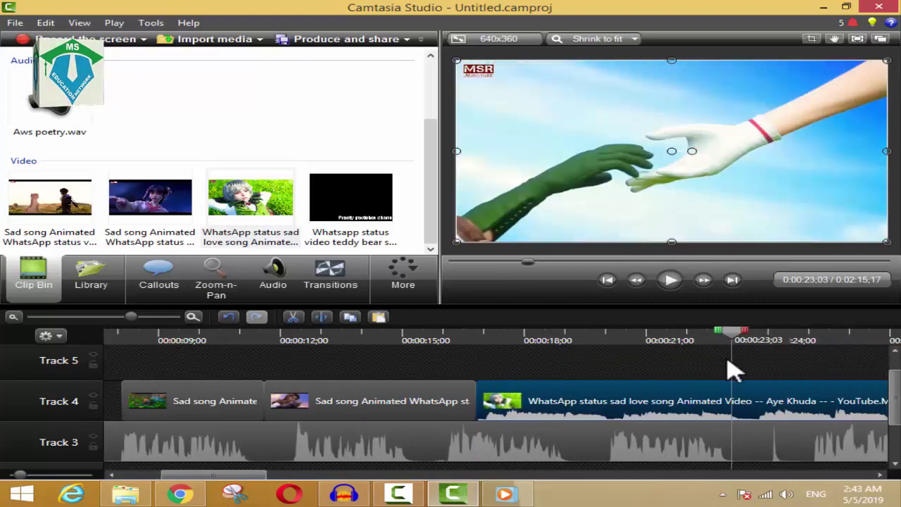
{"action": "left_click", "coordinate": [595, 378]}
{"action": "scroll", "coordinate": [634, 380], "scroll_direction": "down", "scroll_amount": 2}
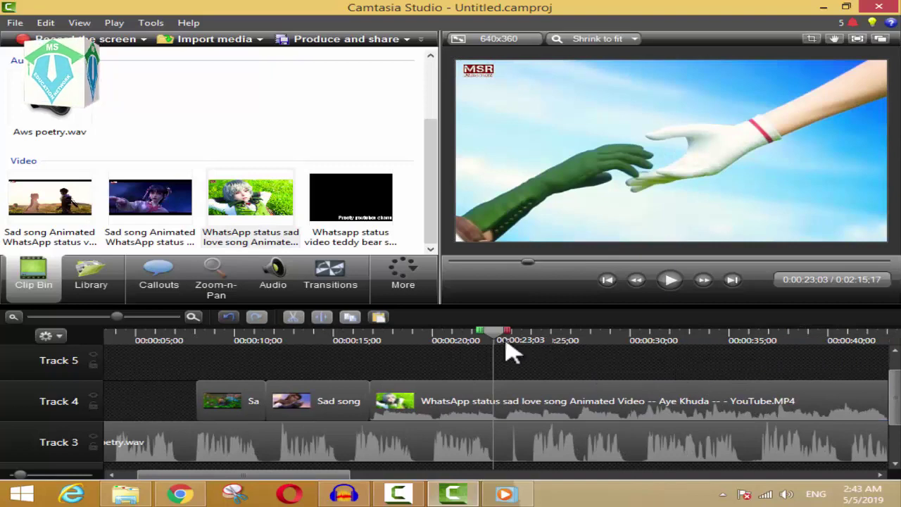
{"action": "left_click_drag", "start_coordinate": [498, 345], "coordinate": [742, 346]}
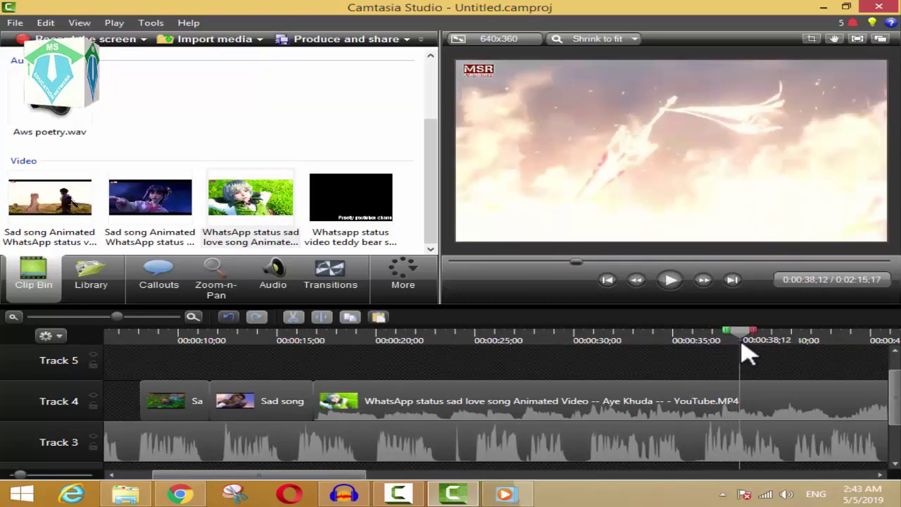
Separate the video and audio of the Aye Khuda clip on Track 4 and start playback from 0:00:38;12
{"action": "left_click", "coordinate": [715, 403]}
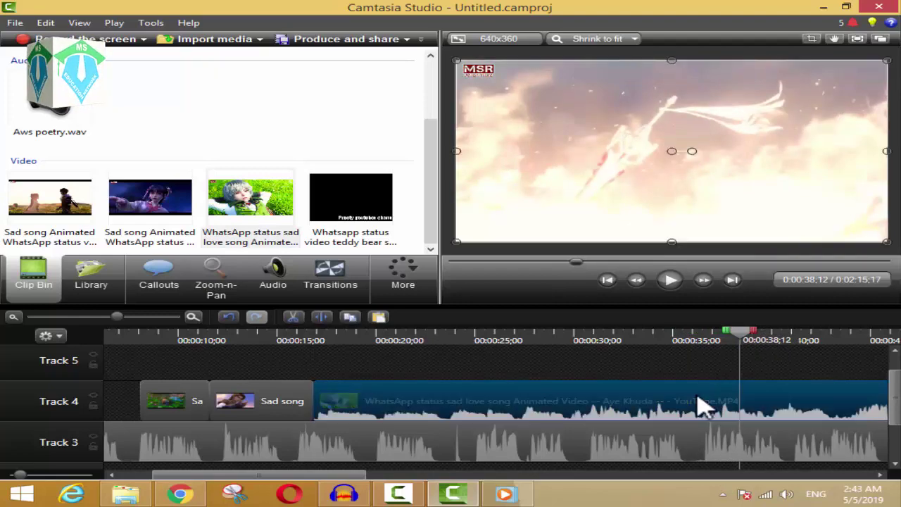
{"action": "right_click", "coordinate": [700, 402]}
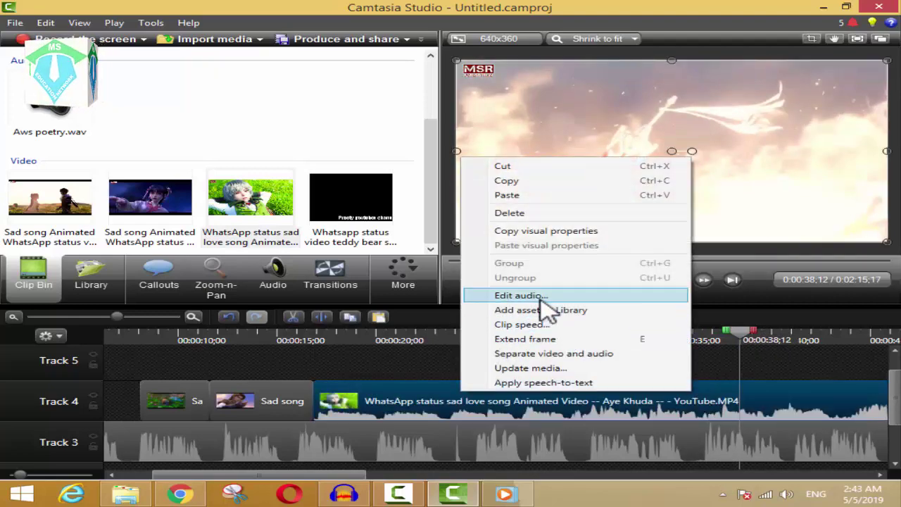
{"action": "left_click", "coordinate": [543, 354]}
{"action": "left_click", "coordinate": [394, 407]}
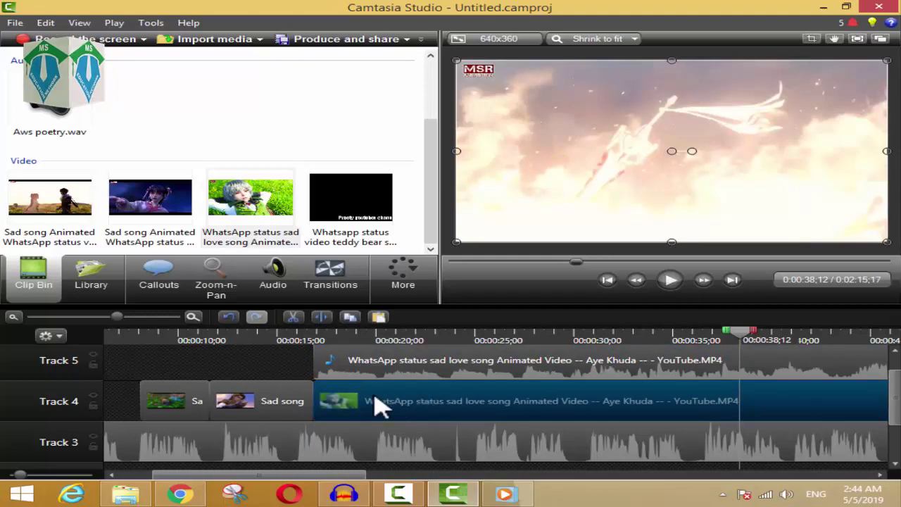
{"action": "left_click", "coordinate": [670, 282]}
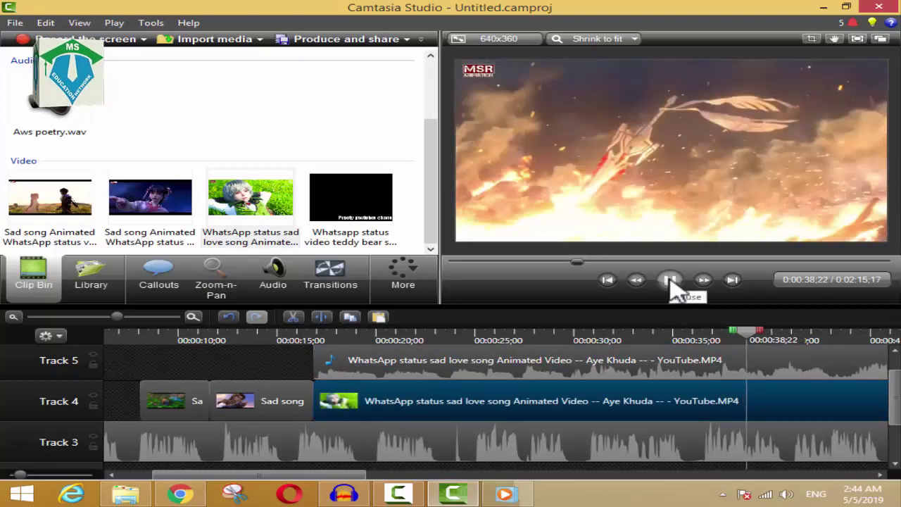
Delete the separated Aye Khuda audio from Track 5 and split the Aye Khuda video on Track 4 at 0:00:38;27
{"action": "left_click", "coordinate": [462, 374]}
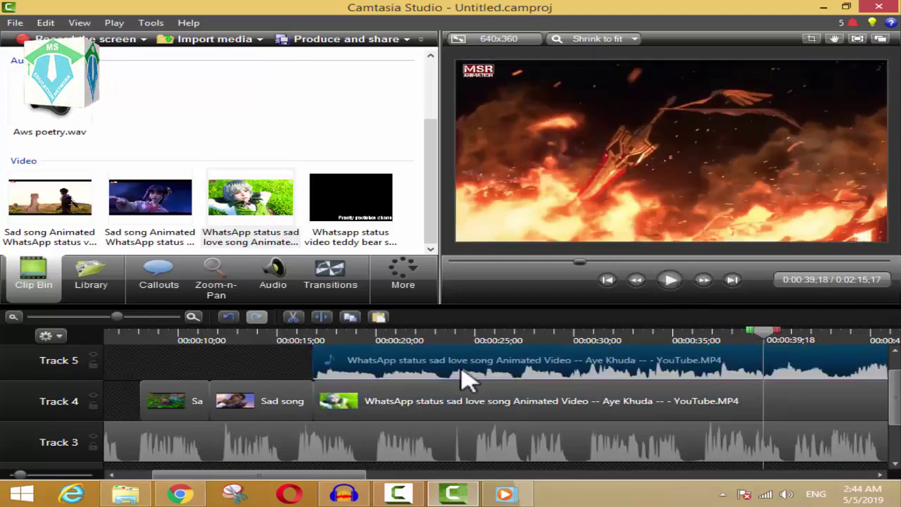
{"action": "key", "text": "Delete"}
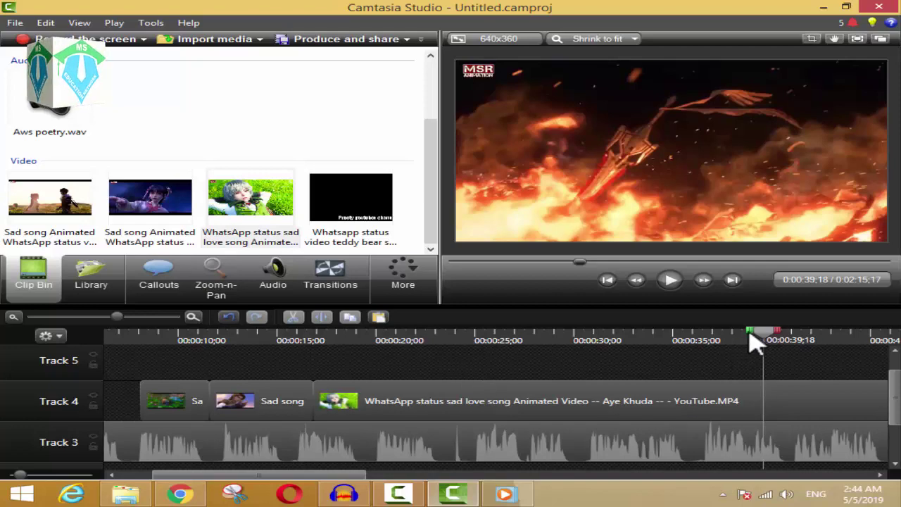
{"action": "left_click_drag", "start_coordinate": [755, 344], "coordinate": [753, 344]}
{"action": "left_click", "coordinate": [720, 414]}
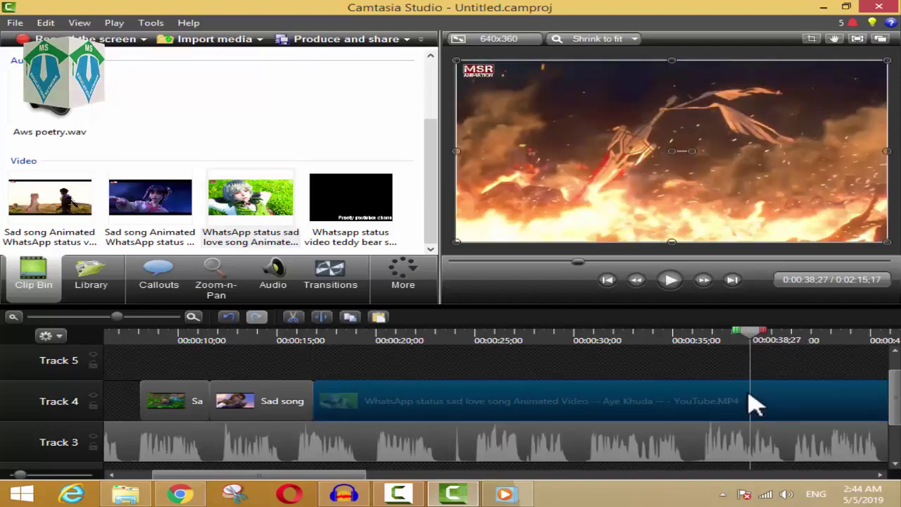
{"action": "left_click", "coordinate": [322, 320]}
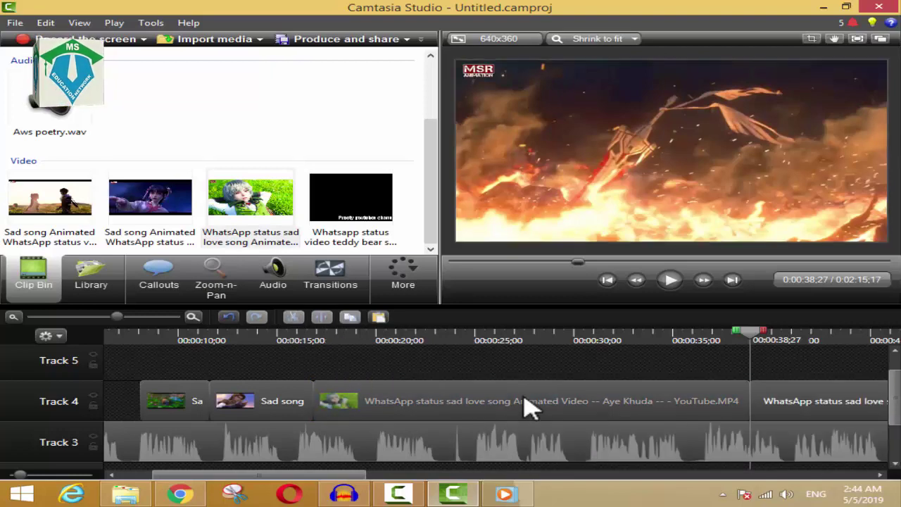
Delete the Aye Khuda segment before the split and move the remaining segment directly after the last Sad song clip on Track 4
{"action": "left_click", "coordinate": [528, 408]}
{"action": "key", "text": "Delete"}
{"action": "left_click_drag", "start_coordinate": [794, 405], "coordinate": [338, 409]}
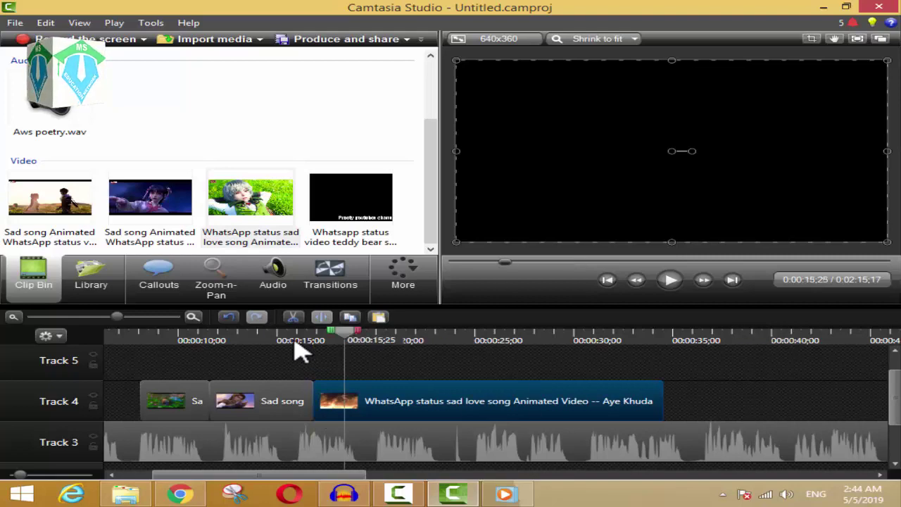
Preview the start of the Aye Khuda clip, cut off its opening up to 0:00:18;04 and close the gap
{"action": "left_click", "coordinate": [312, 332]}
{"action": "key", "text": "space"}
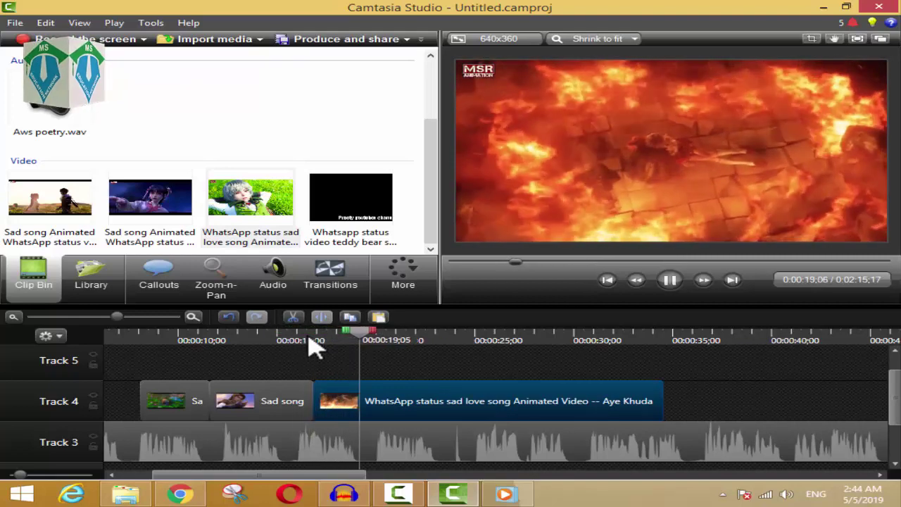
{"action": "key", "text": "space"}
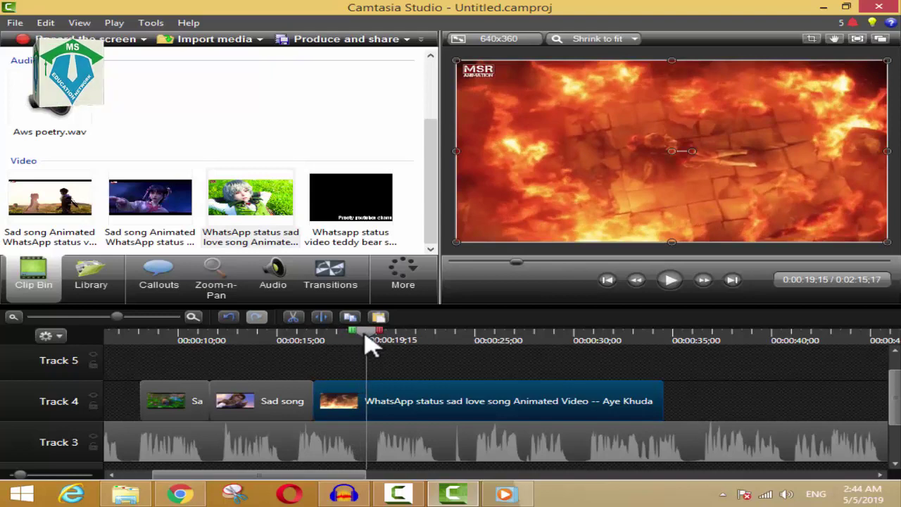
{"action": "left_click_drag", "start_coordinate": [366, 338], "coordinate": [348, 347]}
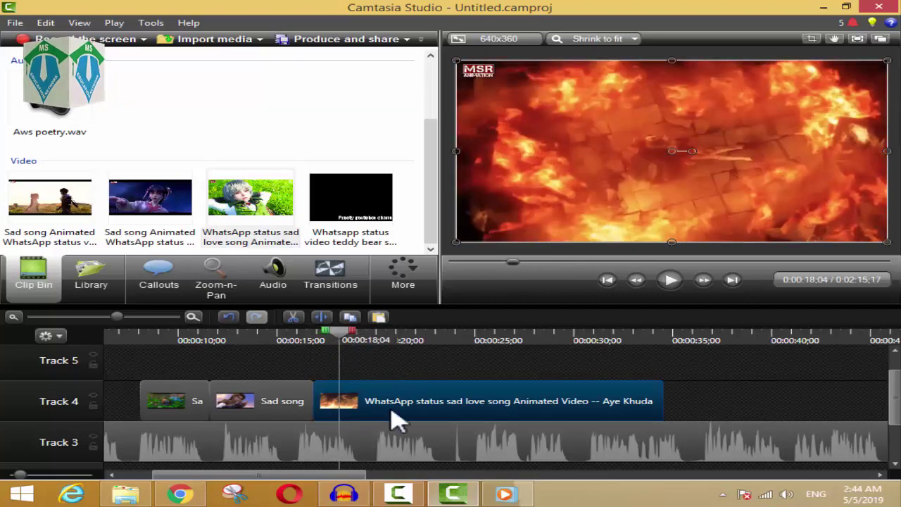
{"action": "key", "text": "s"}
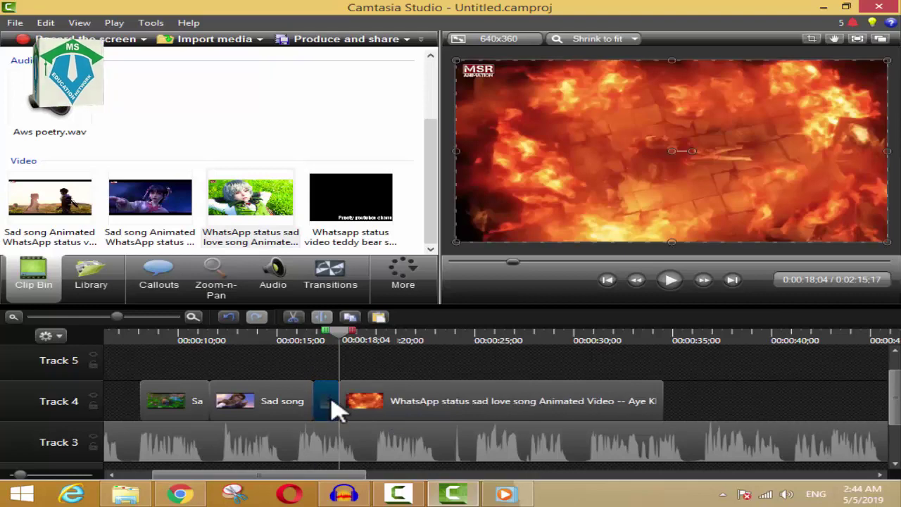
{"action": "left_click_drag", "start_coordinate": [337, 410], "coordinate": [310, 410]}
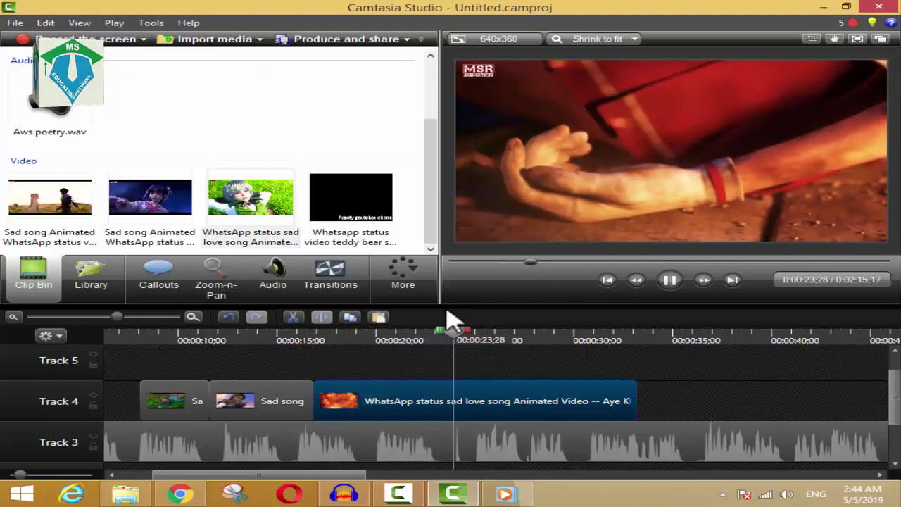
Split Aws poetry.wav on Track 3 at 0:00:23;19 and move the remainder to start at about 0:00:29
{"action": "key", "text": "space"}
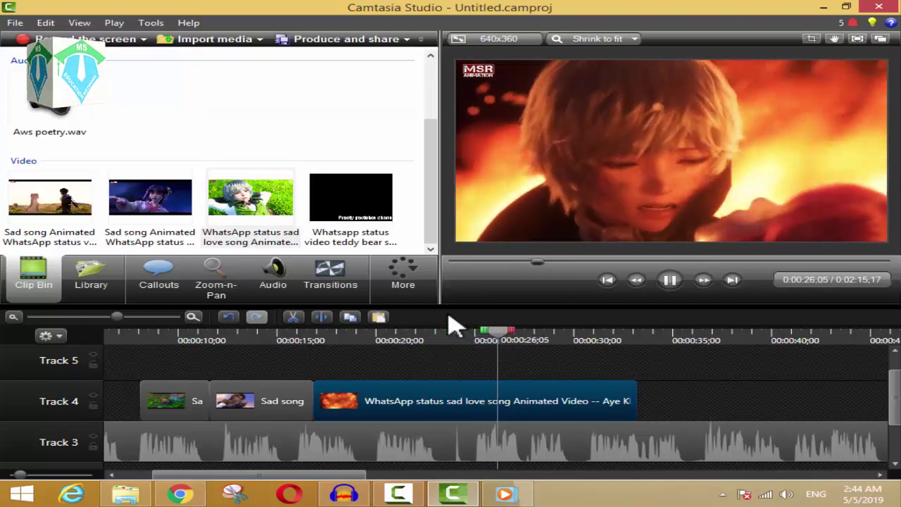
{"action": "key", "text": "space"}
{"action": "left_click_drag", "start_coordinate": [512, 345], "coordinate": [458, 362]}
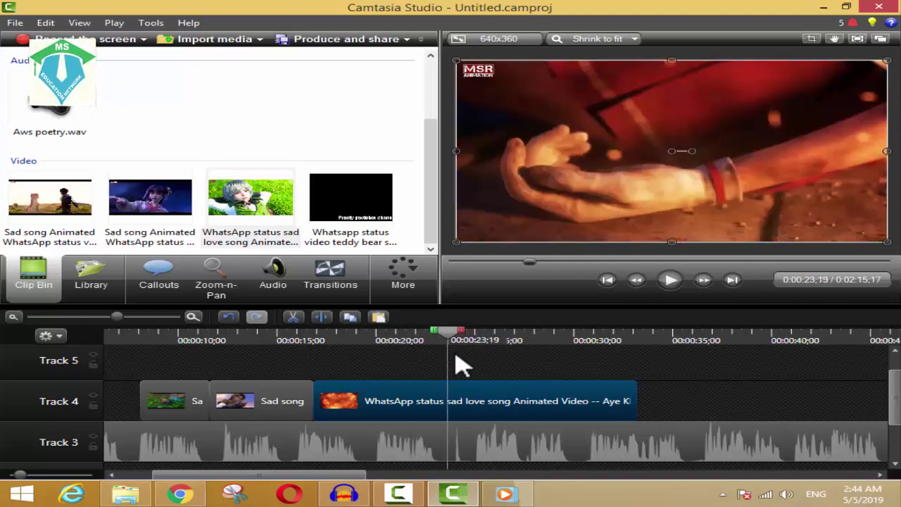
{"action": "left_click", "coordinate": [456, 461]}
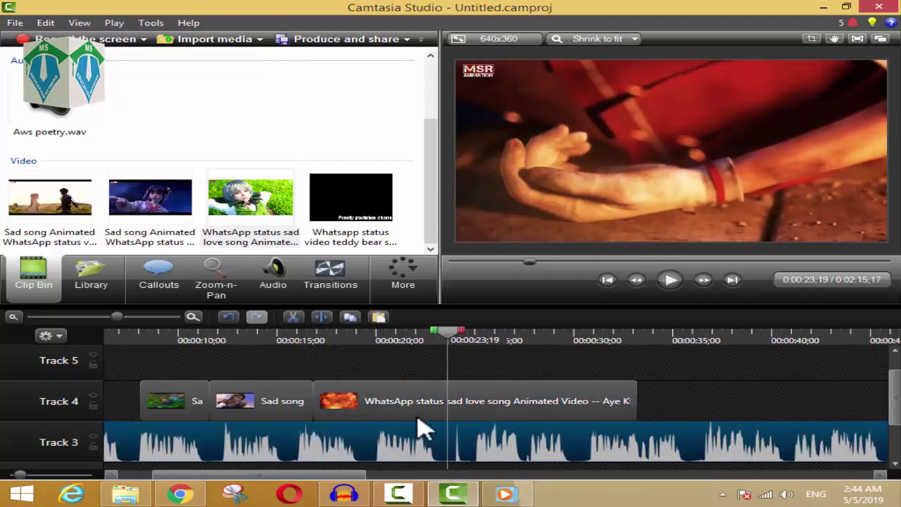
{"action": "scroll", "coordinate": [419, 426], "scroll_direction": "down", "scroll_amount": 4}
{"action": "scroll", "coordinate": [453, 430], "scroll_direction": "up", "scroll_amount": 2}
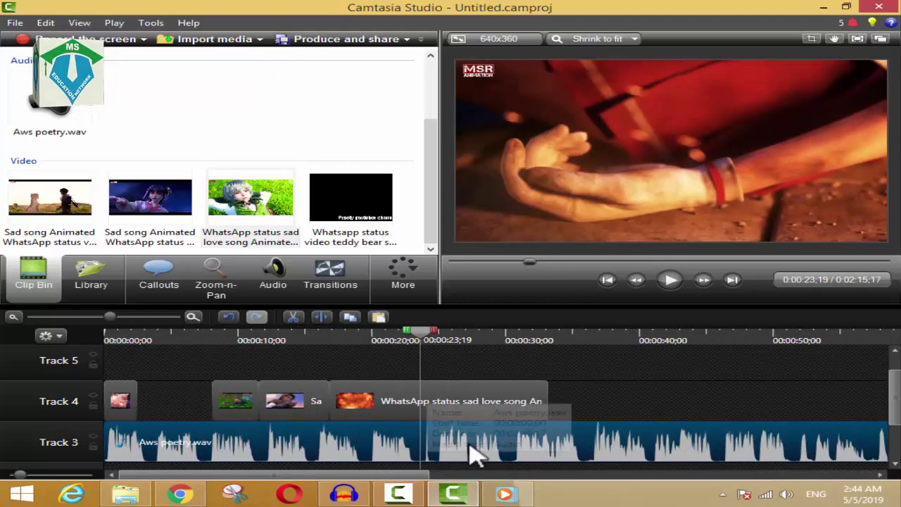
{"action": "left_click", "coordinate": [612, 402]}
{"action": "left_click", "coordinate": [455, 447]}
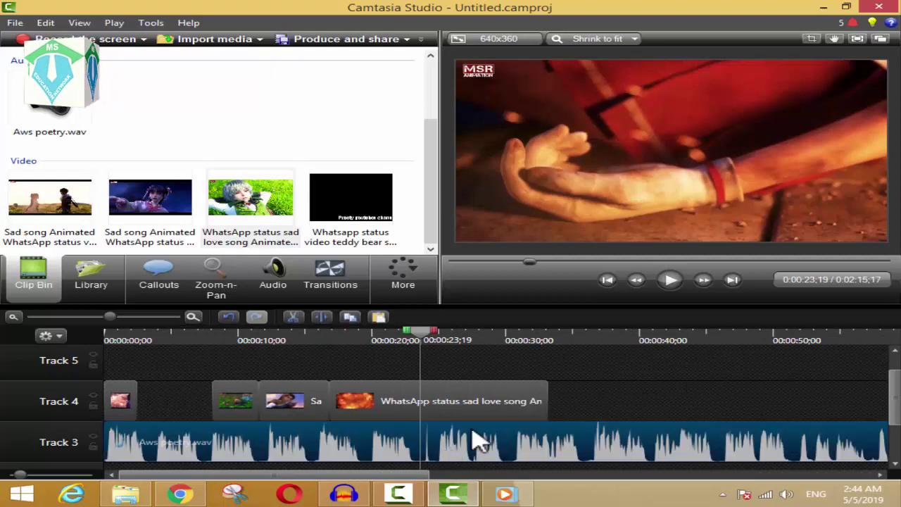
{"action": "left_click", "coordinate": [321, 321]}
{"action": "left_click_drag", "start_coordinate": [472, 451], "coordinate": [543, 458]}
Split the Aye Khuda clip on Track 4 at 0:00:23;19 and delete the video and poetry audio segments after that point
{"action": "left_click", "coordinate": [437, 415]}
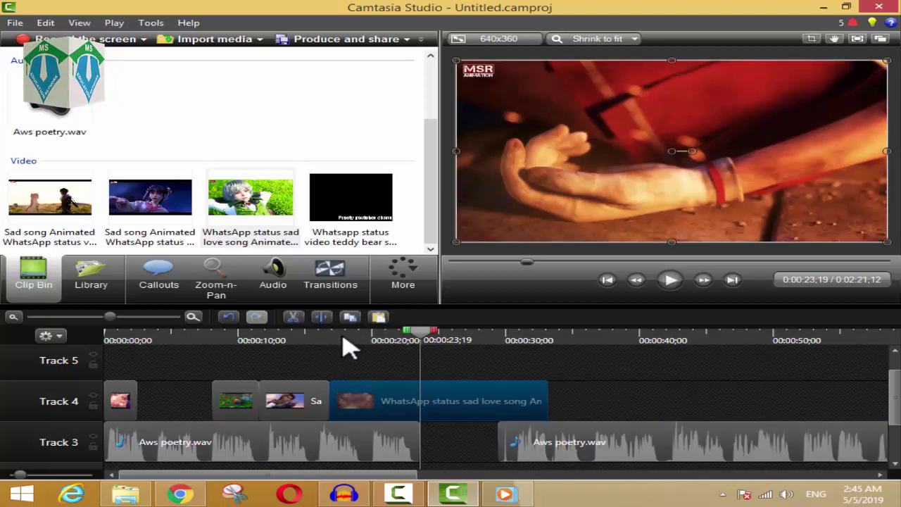
{"action": "left_click", "coordinate": [322, 321]}
{"action": "left_click_drag", "start_coordinate": [473, 418], "coordinate": [585, 414]}
{"action": "left_click_drag", "start_coordinate": [479, 384], "coordinate": [584, 447]}
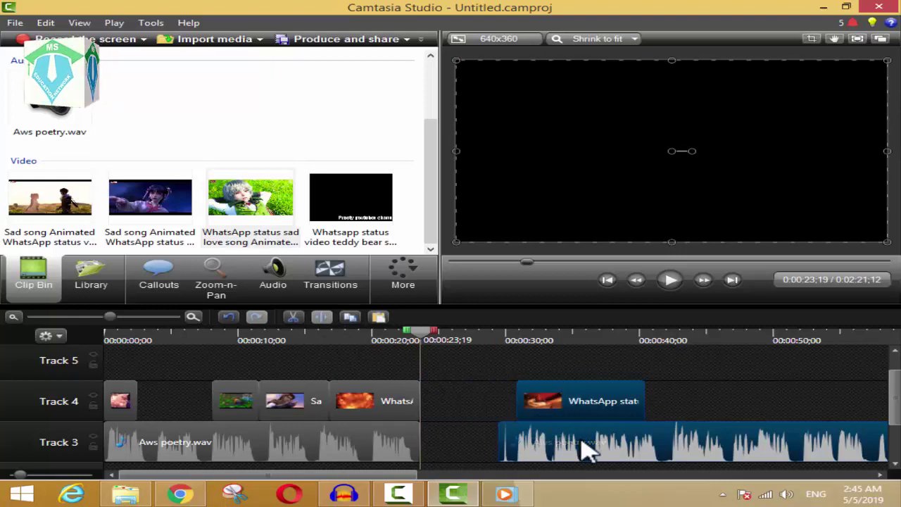
{"action": "key", "text": "Delete"}
Try the teddy bear video at the start of Track 5 and preview it from 0:00:02;15
{"action": "left_click_drag", "start_coordinate": [473, 380], "coordinate": [54, 459]}
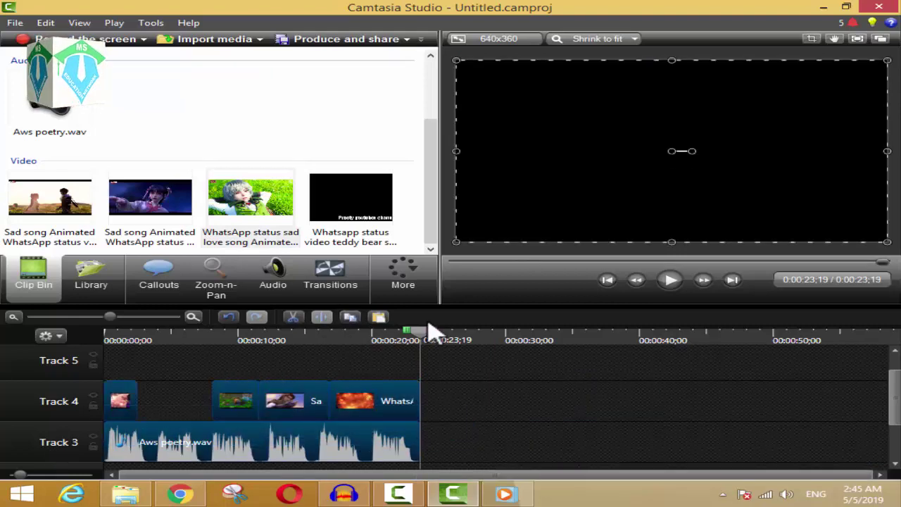
{"action": "left_click_drag", "start_coordinate": [432, 345], "coordinate": [155, 378]}
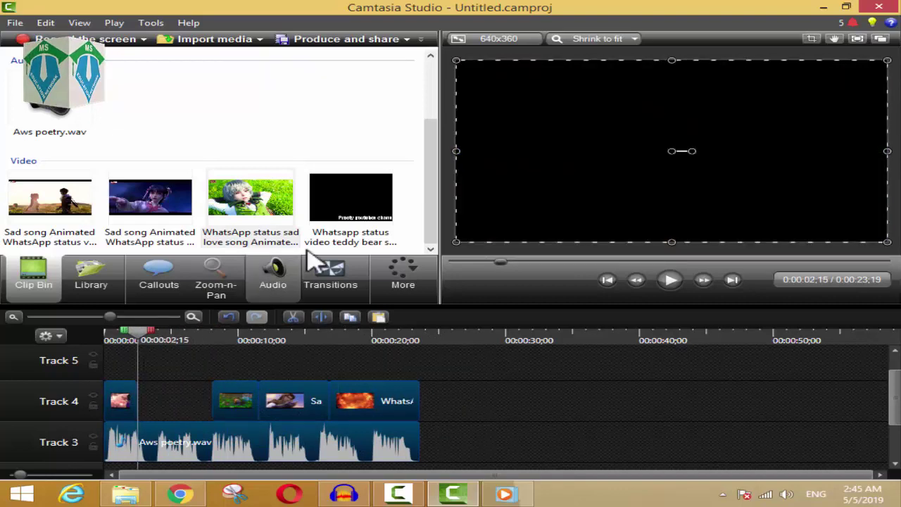
{"action": "left_click", "coordinate": [350, 200]}
{"action": "left_click_drag", "start_coordinate": [482, 377], "coordinate": [65, 369]}
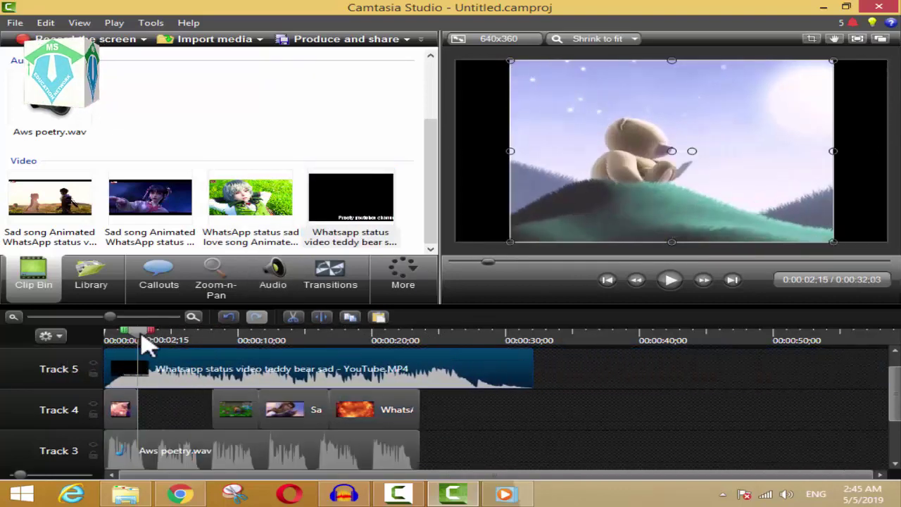
{"action": "left_click_drag", "start_coordinate": [141, 331], "coordinate": [143, 368]}
{"action": "key", "text": "space"}
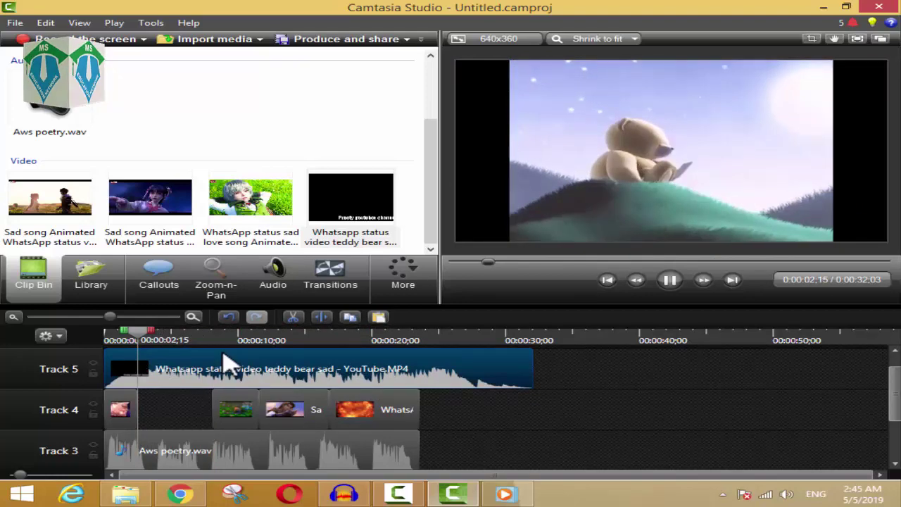
{"action": "left_click", "coordinate": [236, 376]}
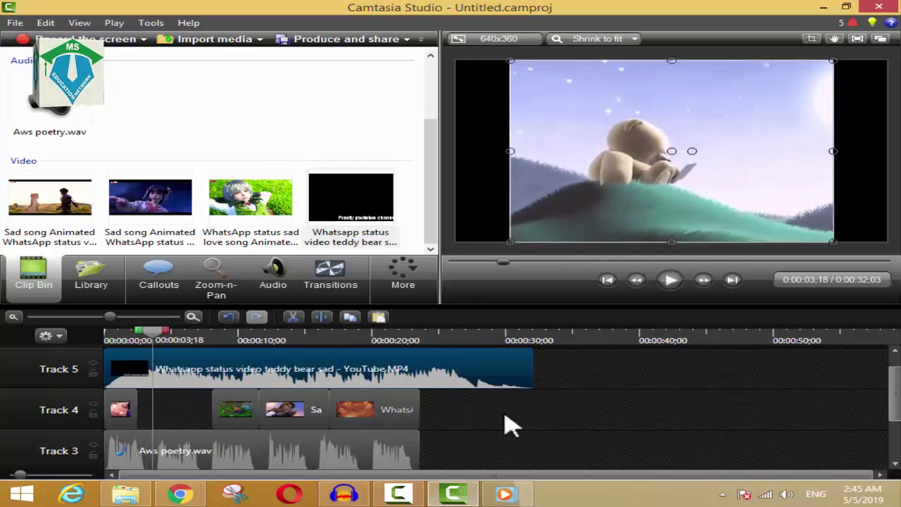
{"action": "scroll", "coordinate": [426, 426], "scroll_direction": "up", "scroll_amount": 1}
Separate the video and audio of the teddy bear clip and delete its audio
{"action": "right_click", "coordinate": [357, 394]}
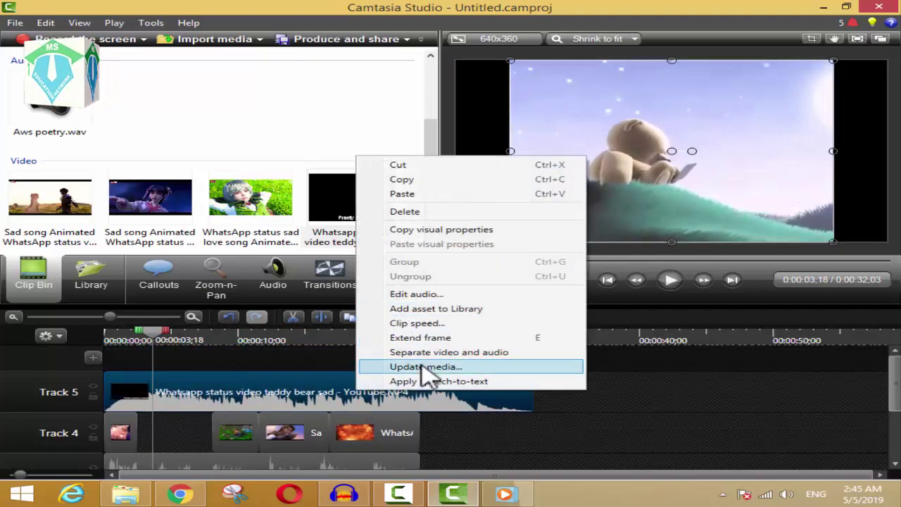
{"action": "left_click", "coordinate": [424, 354]}
{"action": "left_click", "coordinate": [366, 383]}
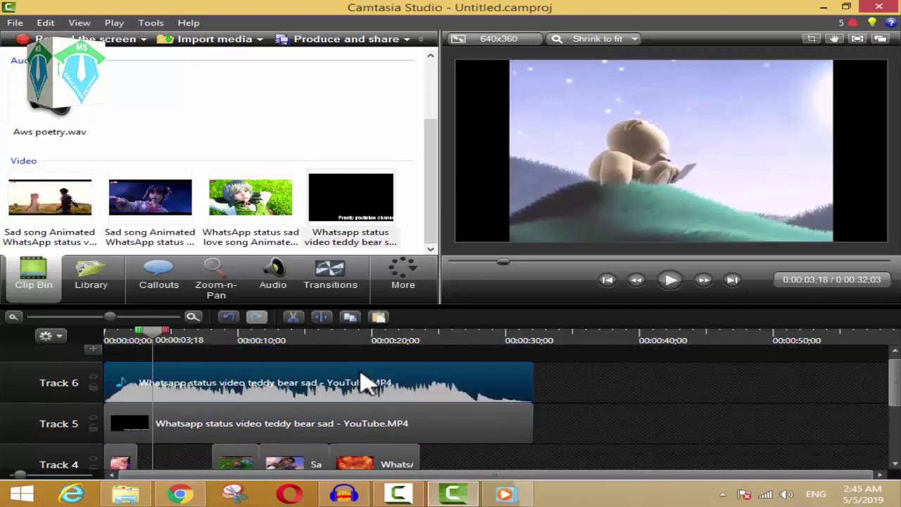
{"action": "key", "text": "Delete"}
Delete the teddy bear video from Track 5
{"action": "scroll", "coordinate": [329, 396], "scroll_direction": "down", "scroll_amount": 1}
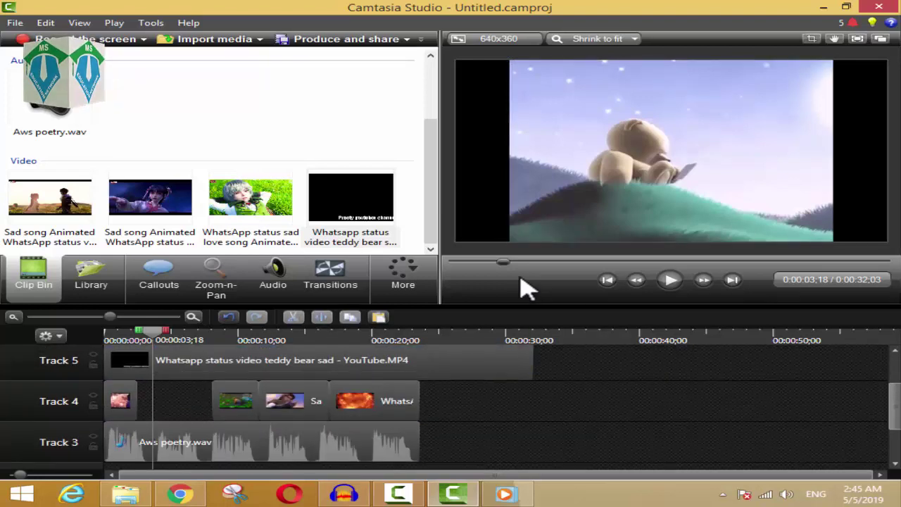
{"action": "left_click_drag", "start_coordinate": [326, 362], "coordinate": [322, 364]}
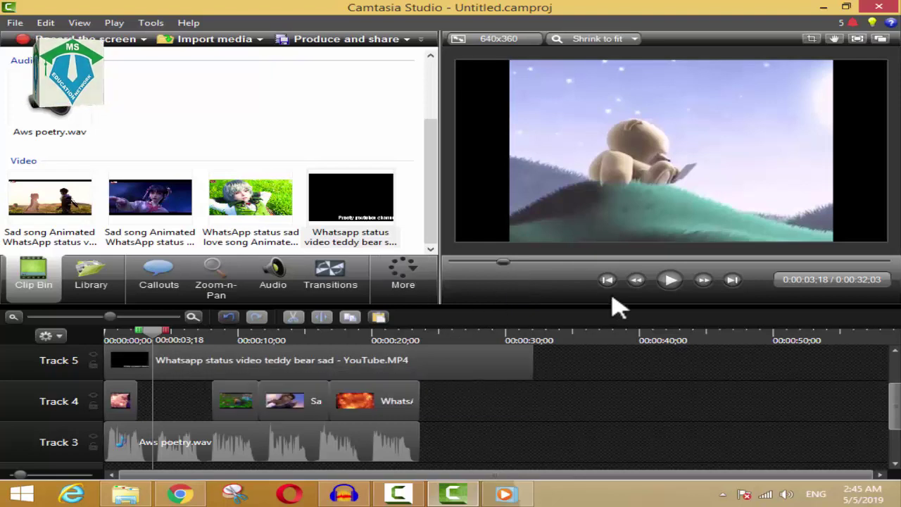
{"action": "key", "text": "Delete"}
Add the Naina sad song animated video at the start of Track 5 and preview it up to 0:00:00;27
{"action": "left_click", "coordinate": [347, 219]}
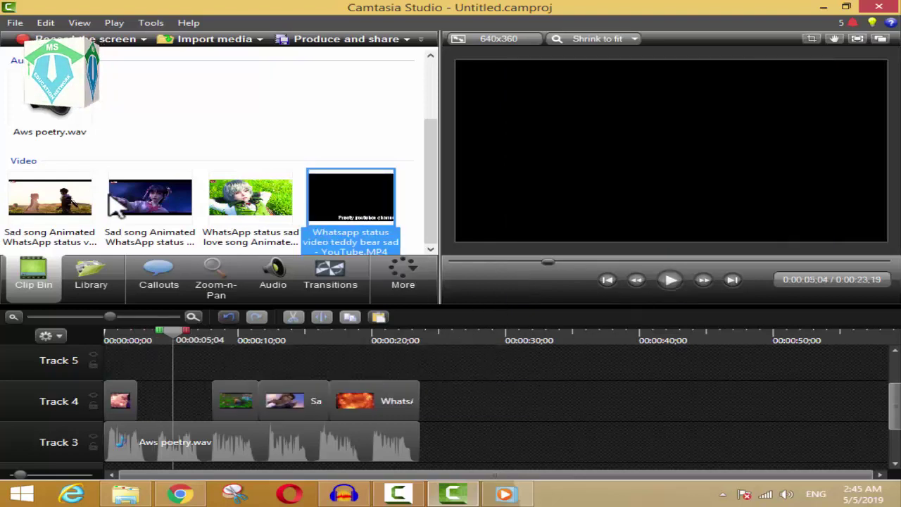
{"action": "left_click", "coordinate": [110, 197]}
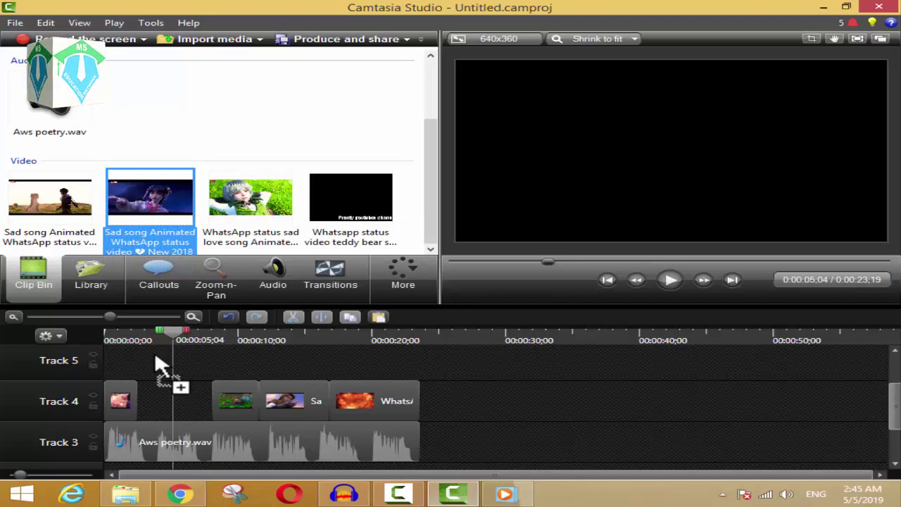
{"action": "left_click_drag", "start_coordinate": [137, 367], "coordinate": [61, 342]}
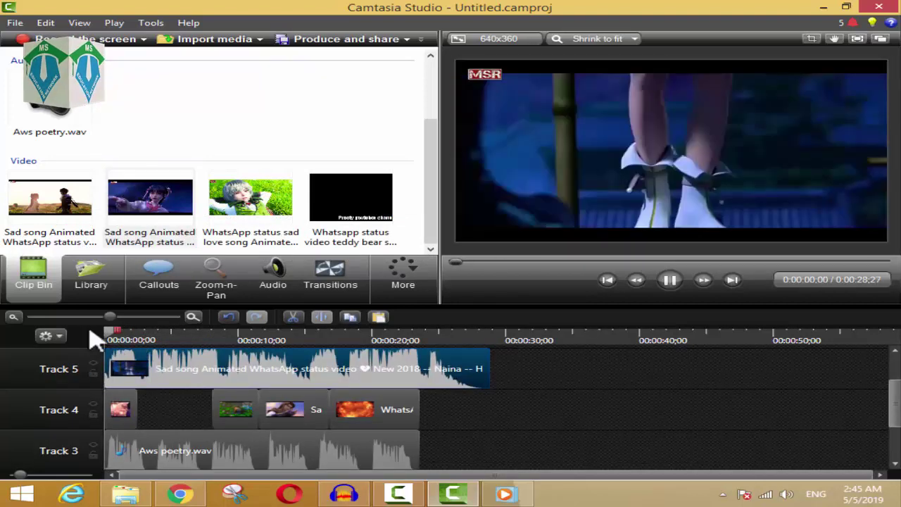
{"action": "key", "text": "space"}
{"action": "left_click", "coordinate": [141, 368]}
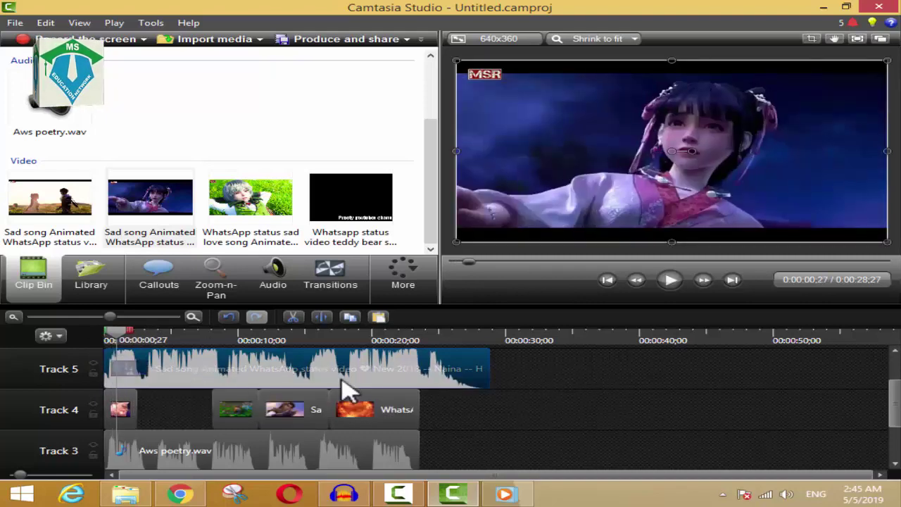
Separate the video and audio of the Naina clip and delete its audio
{"action": "right_click", "coordinate": [209, 373]}
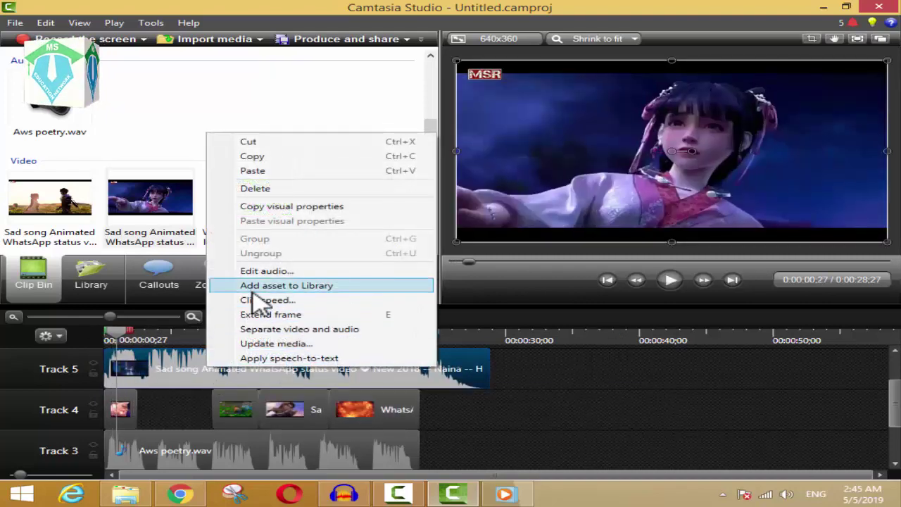
{"action": "left_click", "coordinate": [296, 329]}
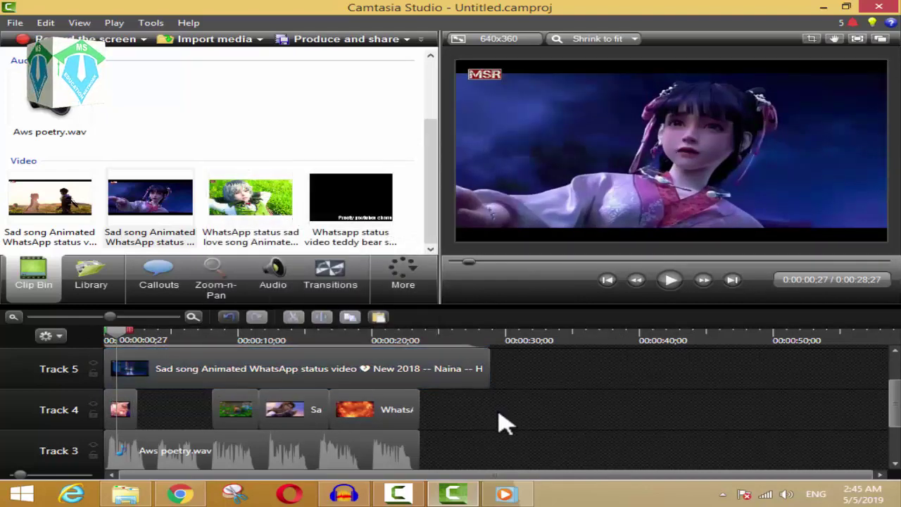
{"action": "key", "text": "Delete"}
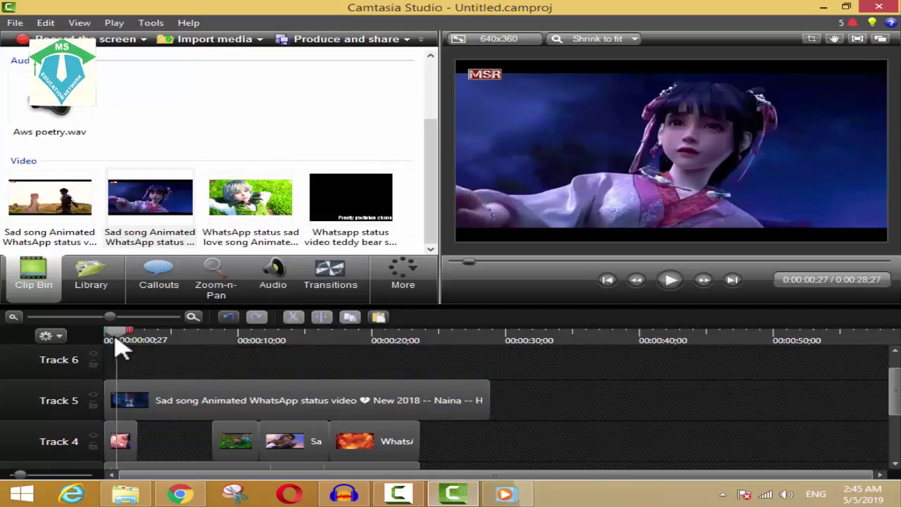
Preview the muted Naina video on Track 5 up to 0:00:08;13
{"action": "key", "text": "space"}
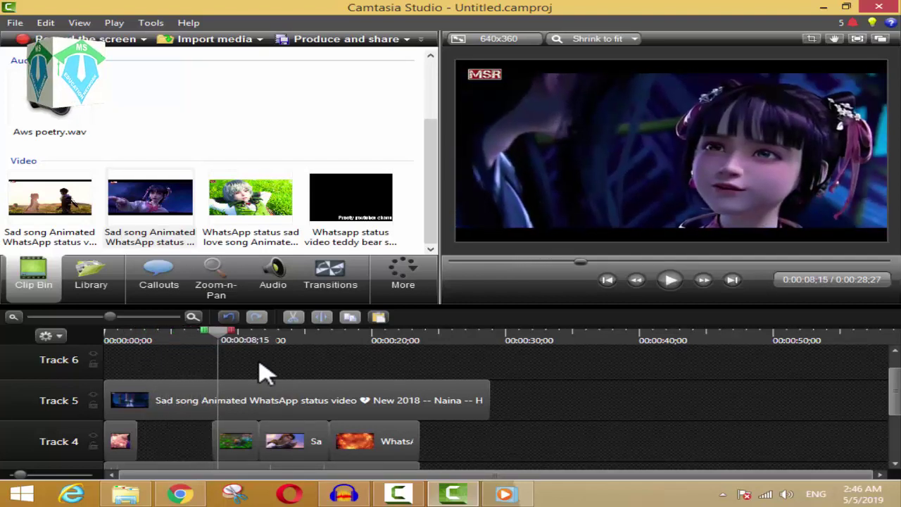
{"action": "scroll", "coordinate": [260, 373], "scroll_direction": "down", "scroll_amount": 1}
{"action": "scroll", "coordinate": [275, 373], "scroll_direction": "up", "scroll_amount": 1}
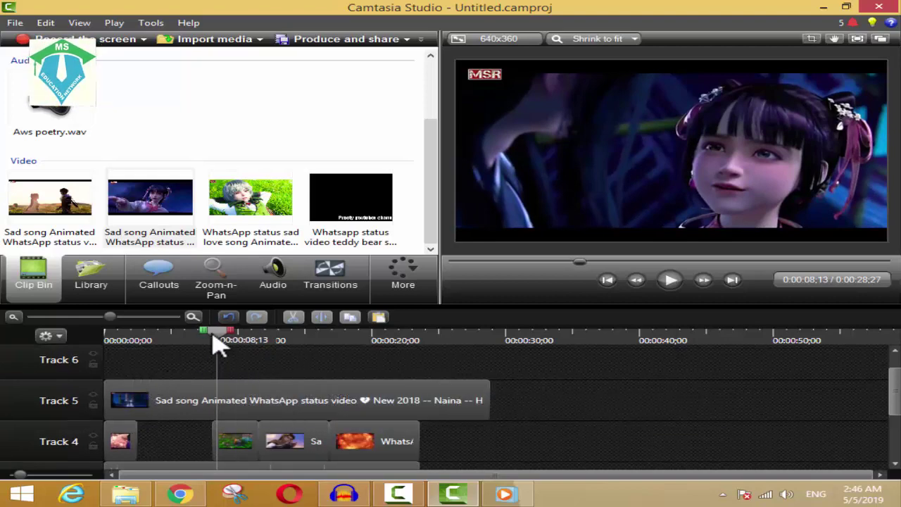
Cut everything before 0:00:09;05 from the Naina clip on Track 5 and place the remainder where Track 4's first clip ends
{"action": "left_click_drag", "start_coordinate": [216, 345], "coordinate": [227, 401]}
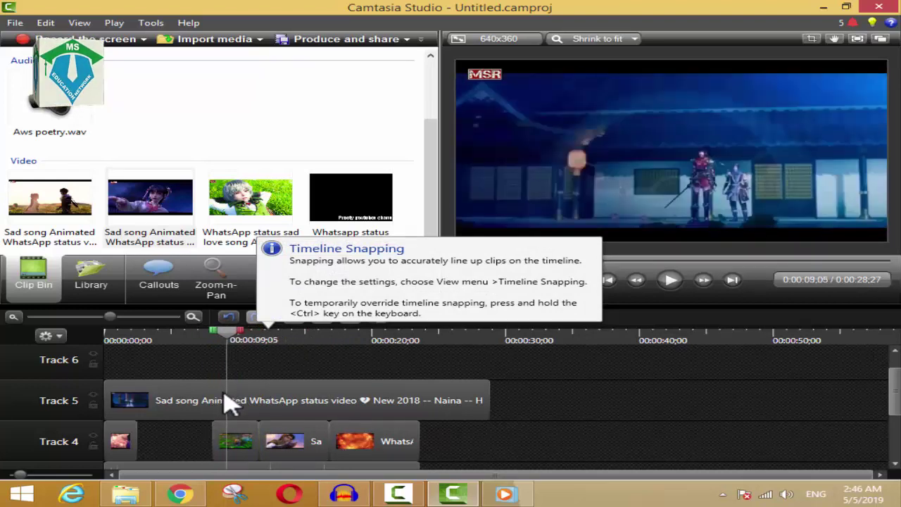
{"action": "left_click", "coordinate": [215, 419]}
{"action": "key", "text": "s"}
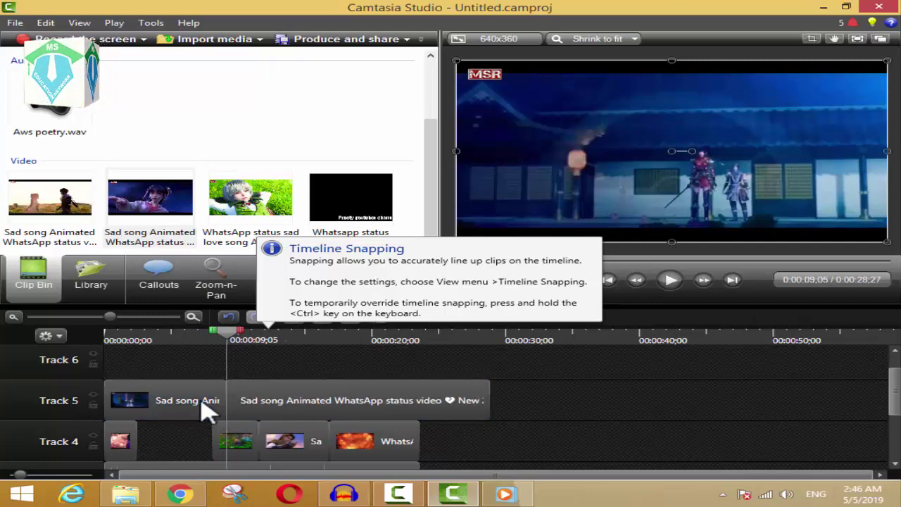
{"action": "key", "text": "Delete"}
{"action": "left_click_drag", "start_coordinate": [302, 402], "coordinate": [206, 412]}
Preview the cut Naina clip up to 0:00:03;24 and shift it along Track 5 to start at 0:00:06;20
{"action": "left_click", "coordinate": [138, 352]}
{"action": "key", "text": "space"}
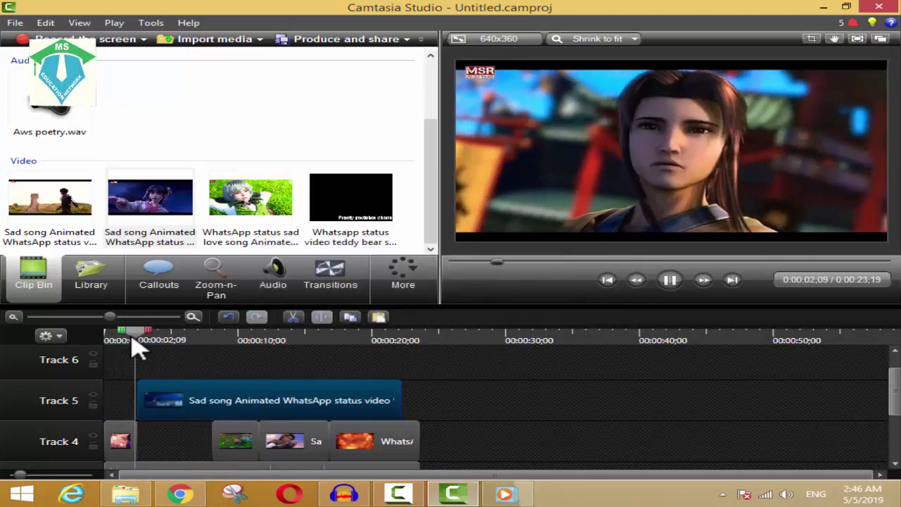
{"action": "key", "text": "space"}
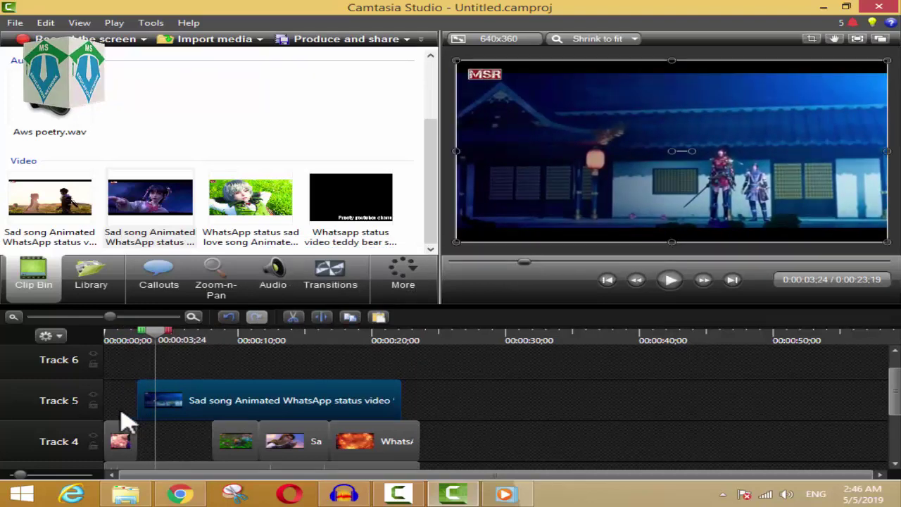
{"action": "left_click", "coordinate": [176, 412]}
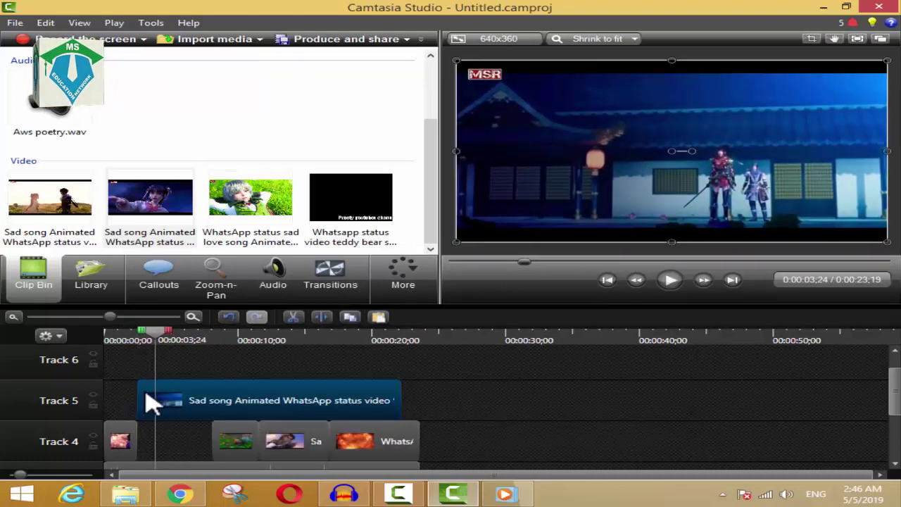
{"action": "left_click_drag", "start_coordinate": [219, 401], "coordinate": [274, 414]}
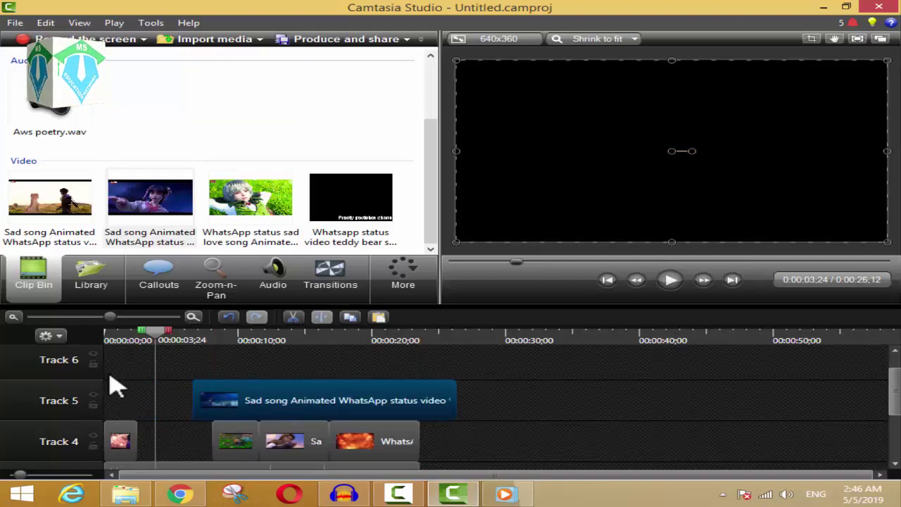
Check the shifted Naina clip at 0:00:08;03 and restore its full length, starting where Track 4's first clip ends
{"action": "left_click_drag", "start_coordinate": [123, 345], "coordinate": [237, 394]}
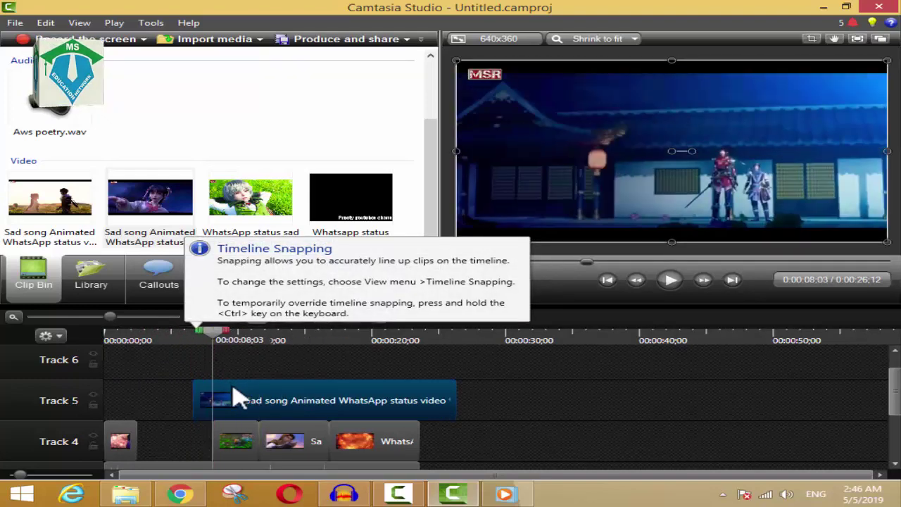
{"action": "left_click", "coordinate": [249, 374]}
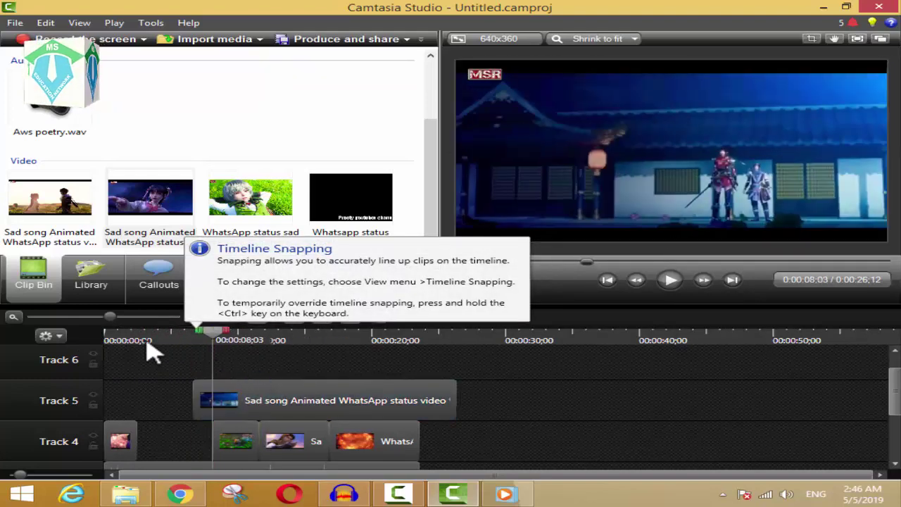
{"action": "left_click", "coordinate": [196, 390]}
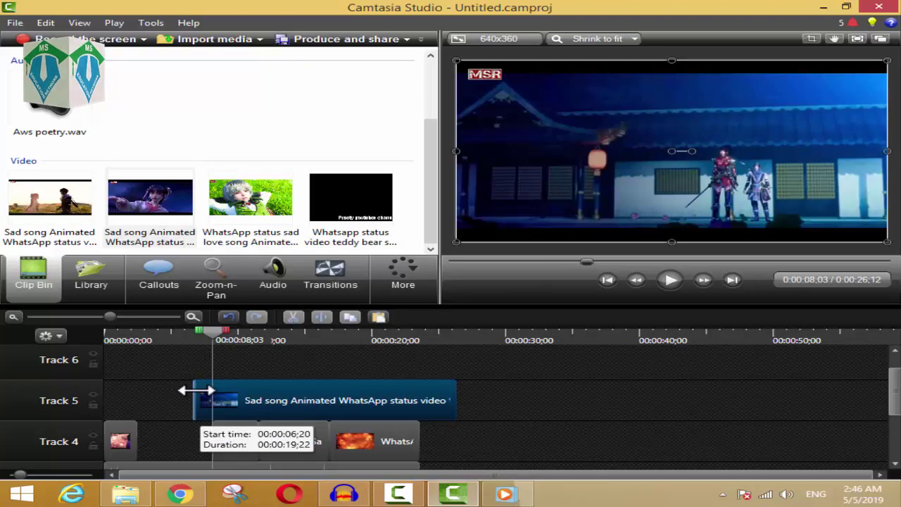
{"action": "left_click_drag", "start_coordinate": [197, 390], "coordinate": [138, 395]}
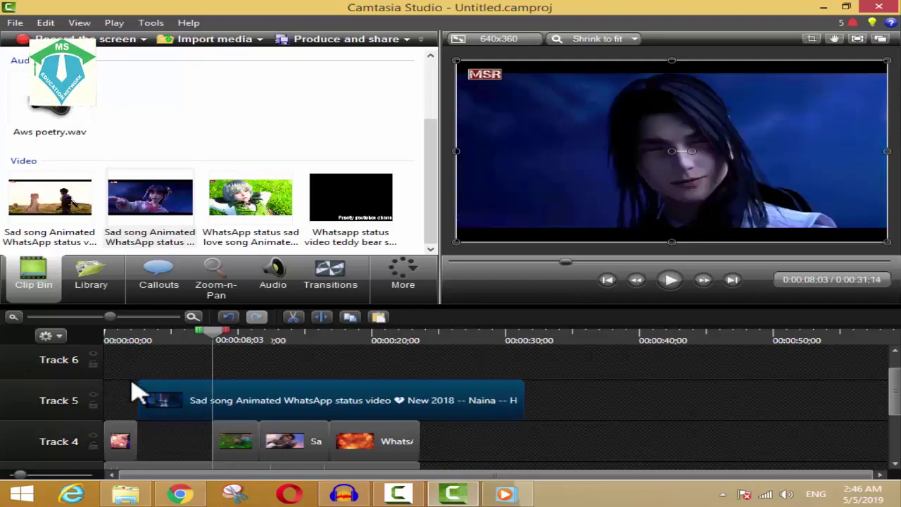
Preview the restored Naina clip on Track 5 from 0:00:04;03 to about 0:00:07;00
{"action": "mouse_move", "coordinate": [166, 338]}
{"action": "left_mouse_down"}
{"action": "mouse_move", "coordinate": [127, 338]}
{"action": "mouse_move", "coordinate": [185, 342]}
{"action": "mouse_move", "coordinate": [160, 343]}
{"action": "mouse_move", "coordinate": [159, 353]}
{"action": "left_mouse_up"}
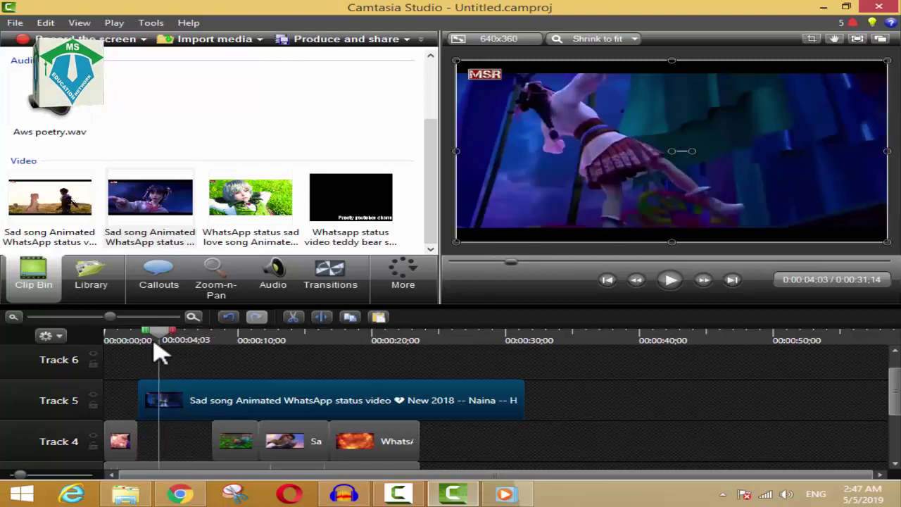
{"action": "key", "text": "space"}
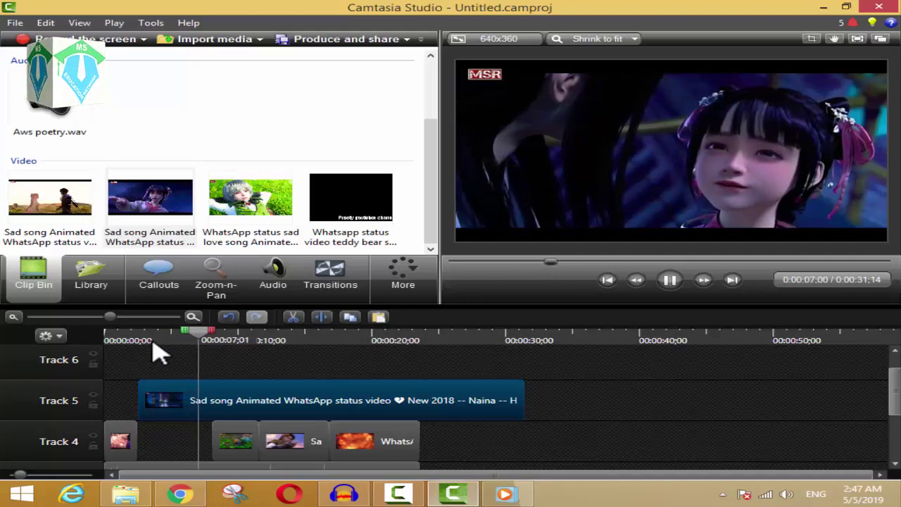
{"action": "left_click_drag", "start_coordinate": [203, 342], "coordinate": [178, 345]}
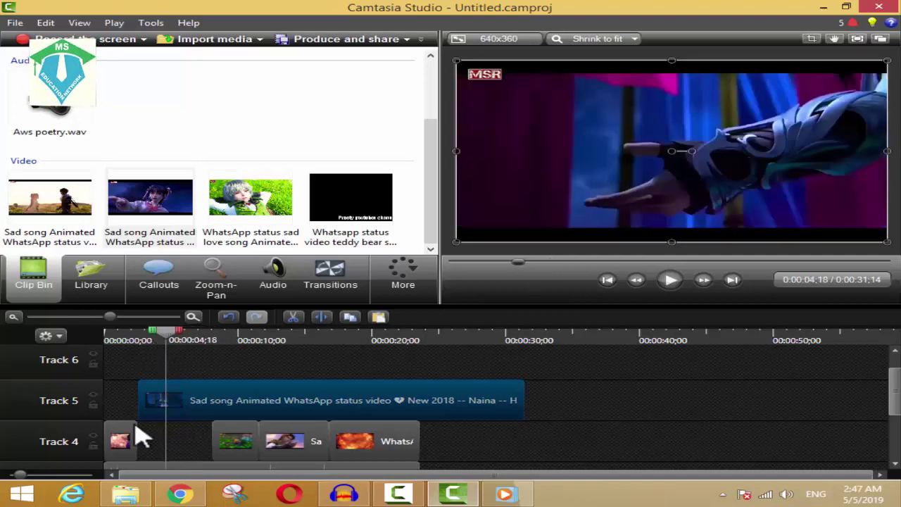
Delete the short first clip on Track 4 and move the Naina clip to the start of Track 5
{"action": "left_click", "coordinate": [131, 438]}
{"action": "left_click_drag", "start_coordinate": [194, 436], "coordinate": [137, 418]}
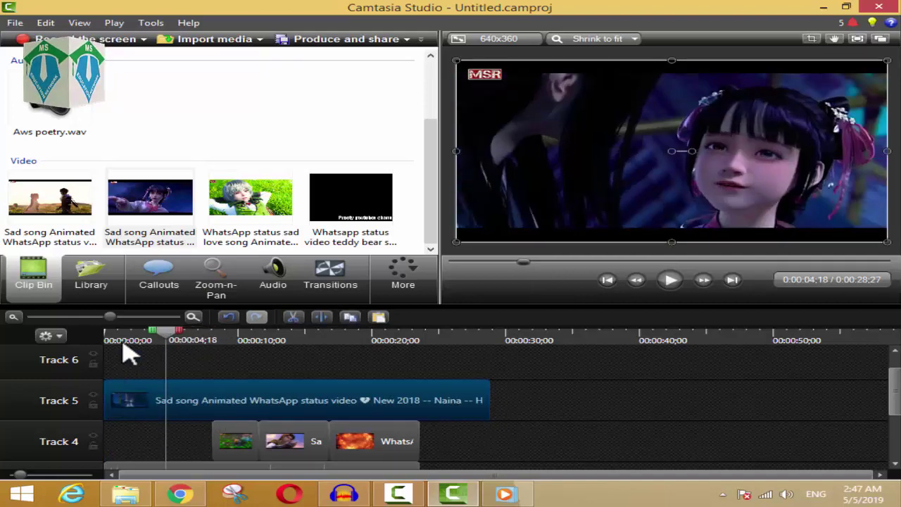
Preview the Naina clip's opening and trim about 3 seconds off its beginning, keeping it at the start of Track 5
{"action": "left_click_drag", "start_coordinate": [124, 341], "coordinate": [78, 350]}
{"action": "key", "text": "space"}
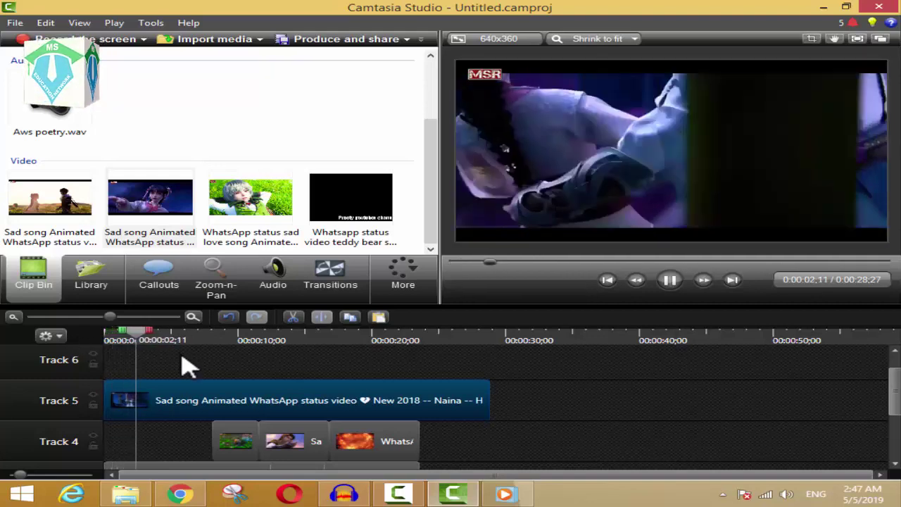
{"action": "key", "text": "space"}
{"action": "left_click_drag", "start_coordinate": [170, 389], "coordinate": [116, 412]}
Preview the trimmed Naina clip from near its beginning up to 0:00:08;00
{"action": "left_click", "coordinate": [115, 340]}
{"action": "key", "text": "space"}
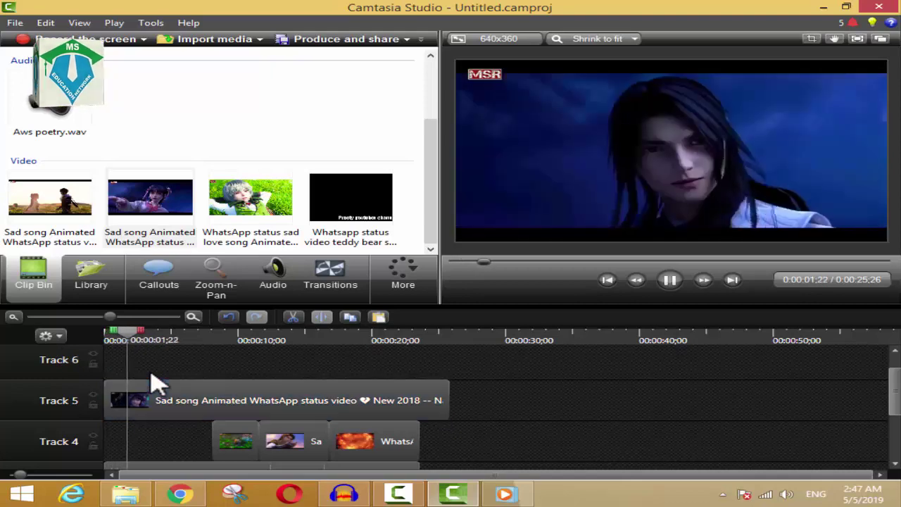
{"action": "left_click_drag", "start_coordinate": [99, 380], "coordinate": [181, 380]}
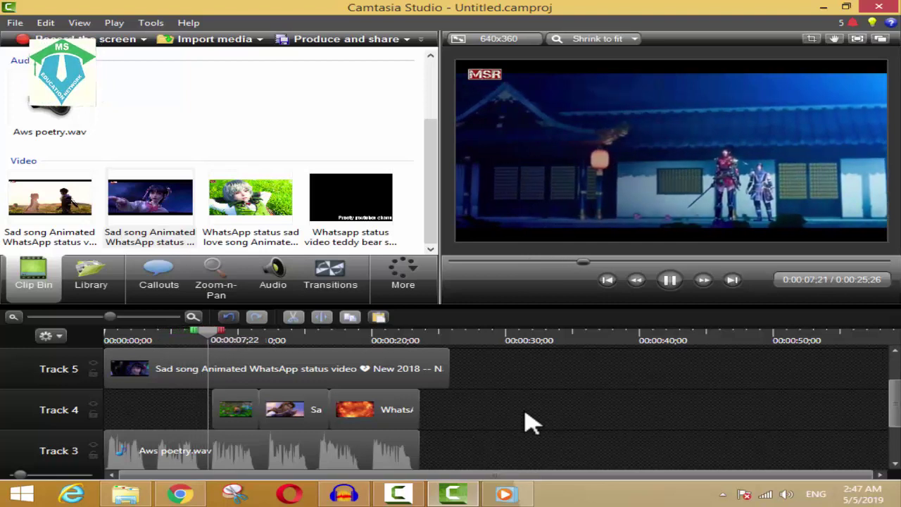
{"action": "key", "text": "space"}
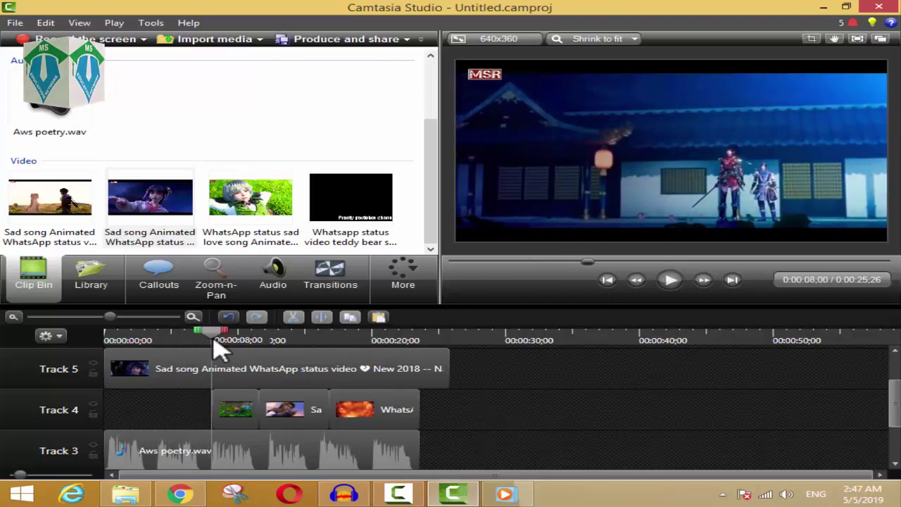
Split the Naina clip at 0:00:08;03, where Track 4's clips begin, and move its second part further along Track 5
{"action": "left_click_drag", "start_coordinate": [218, 350], "coordinate": [224, 347]}
{"action": "left_click", "coordinate": [237, 383]}
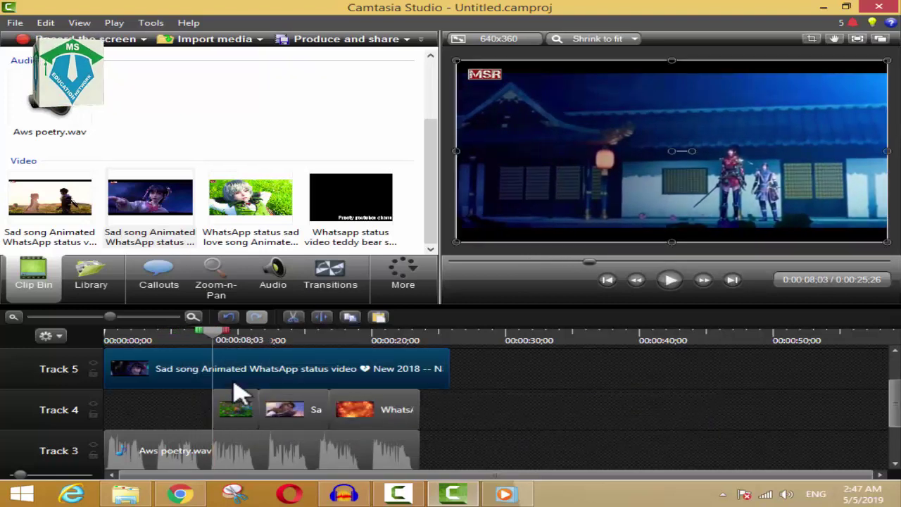
{"action": "key", "text": "s"}
{"action": "left_click_drag", "start_coordinate": [359, 394], "coordinate": [422, 391]}
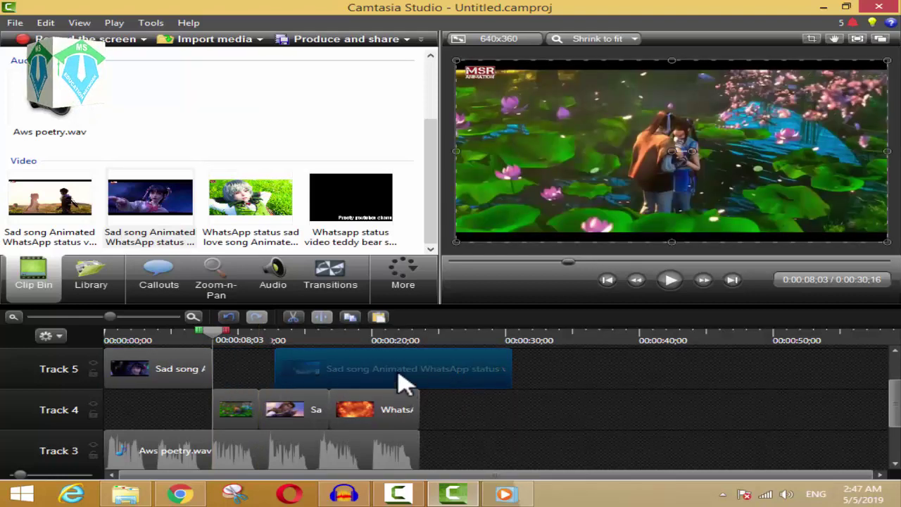
Delete the leftover Sad song clip on Track 5 and move the remaining one to the start of Track 4
{"action": "key", "text": "Delete"}
{"action": "left_click_drag", "start_coordinate": [126, 373], "coordinate": [144, 425]}
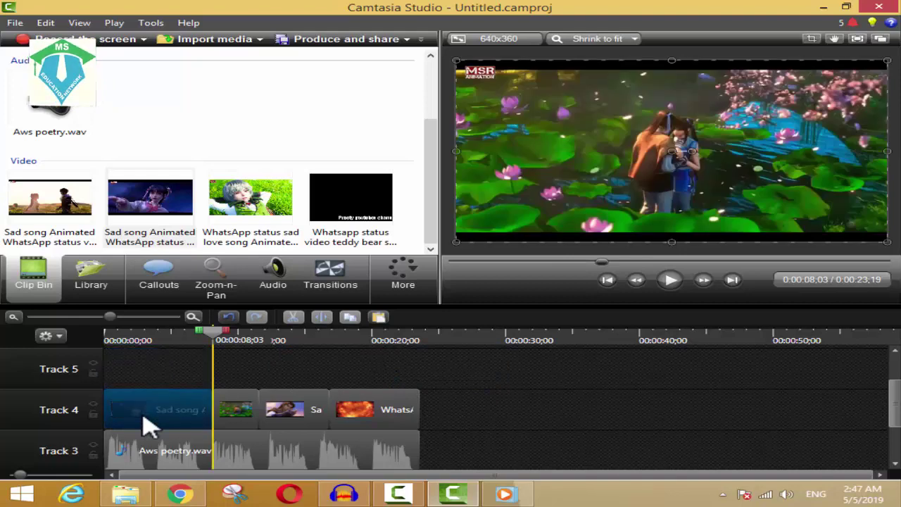
Select all clips on Tracks 3 and 4, return the playhead to the timeline start, and clear the selection
{"action": "left_click_drag", "start_coordinate": [569, 407], "coordinate": [98, 473]}
{"action": "left_click_drag", "start_coordinate": [218, 345], "coordinate": [352, 355]}
{"action": "left_click_drag", "start_coordinate": [273, 360], "coordinate": [13, 373]}
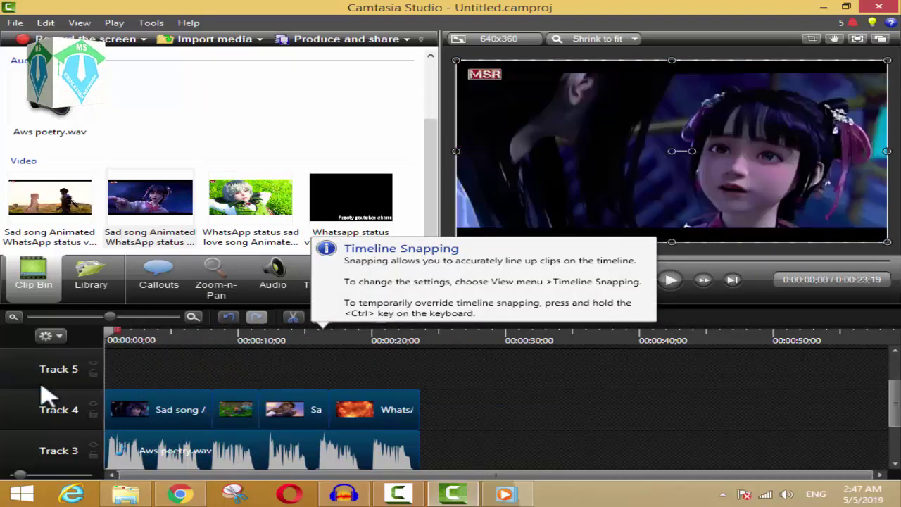
{"action": "left_click", "coordinate": [120, 386]}
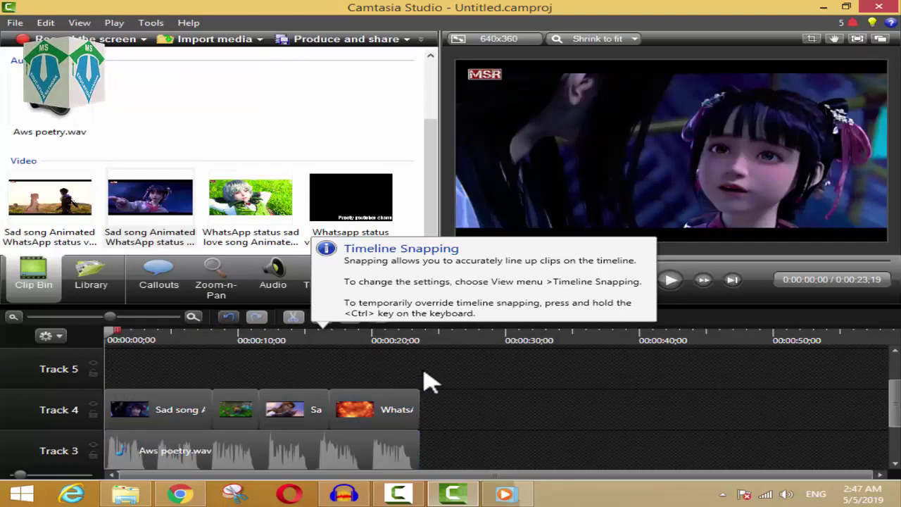
Save the project on the Desktop as "yt" and dismiss the project files notice
{"action": "left_click", "coordinate": [15, 22]}
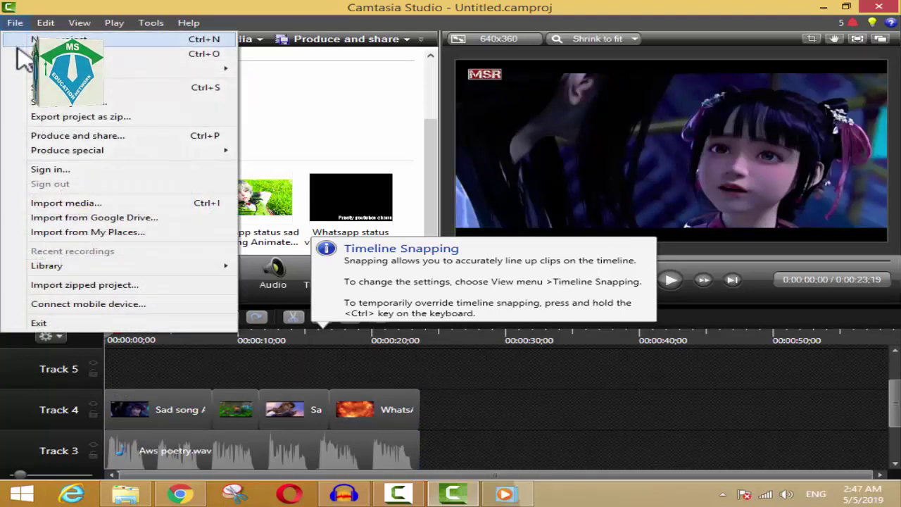
{"action": "left_click", "coordinate": [90, 88]}
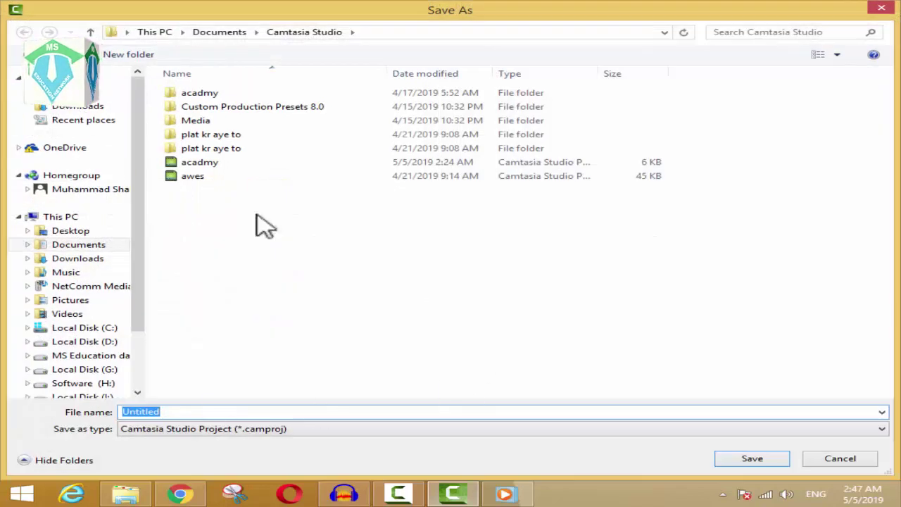
{"action": "left_click", "coordinate": [71, 92]}
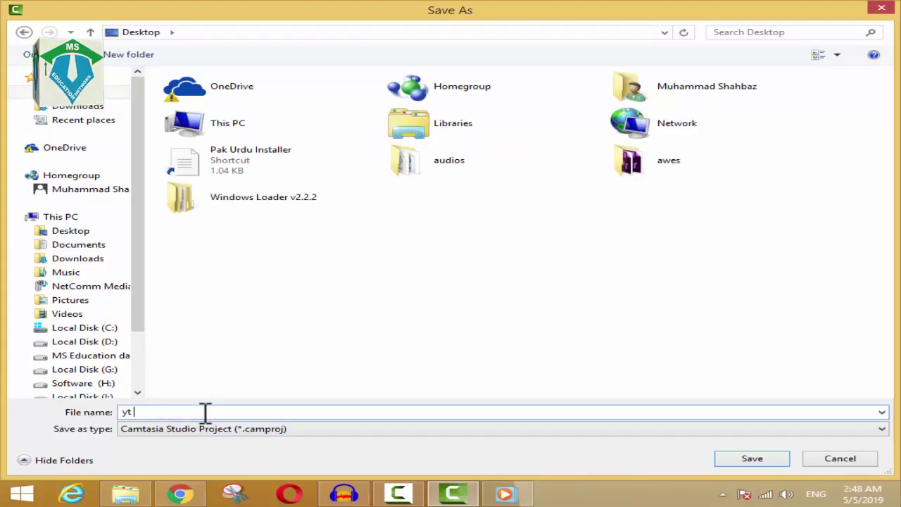
{"action": "left_click", "coordinate": [755, 458]}
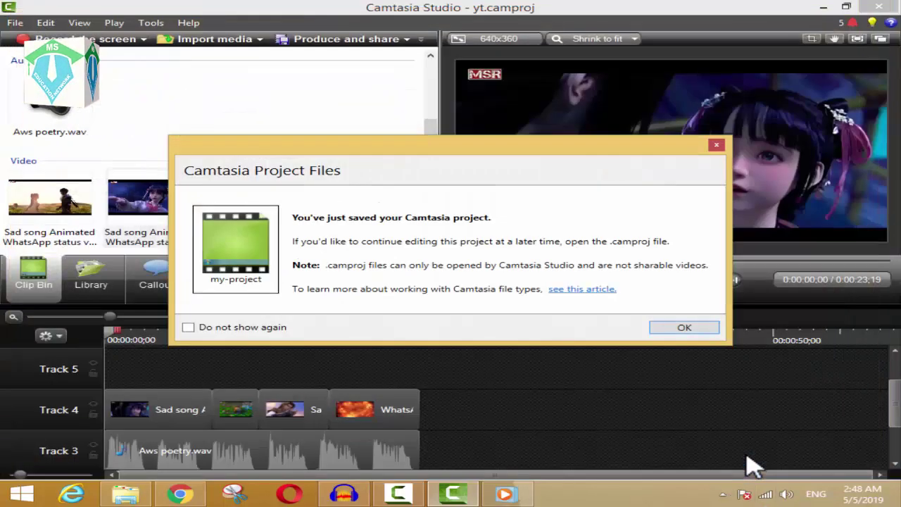
{"action": "left_click", "coordinate": [708, 330]}
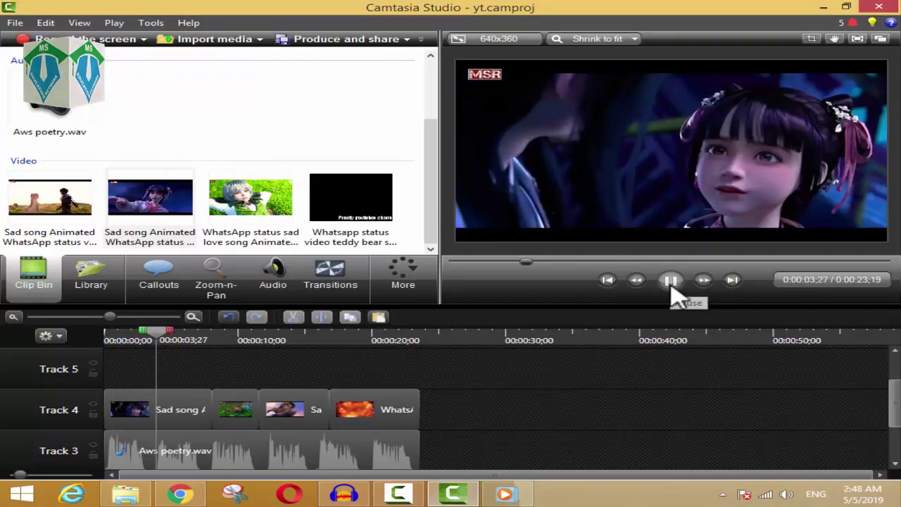
Preview the opening seconds of the video and examine the Aws poetry.wav clip on Track 3
{"action": "left_click", "coordinate": [671, 285]}
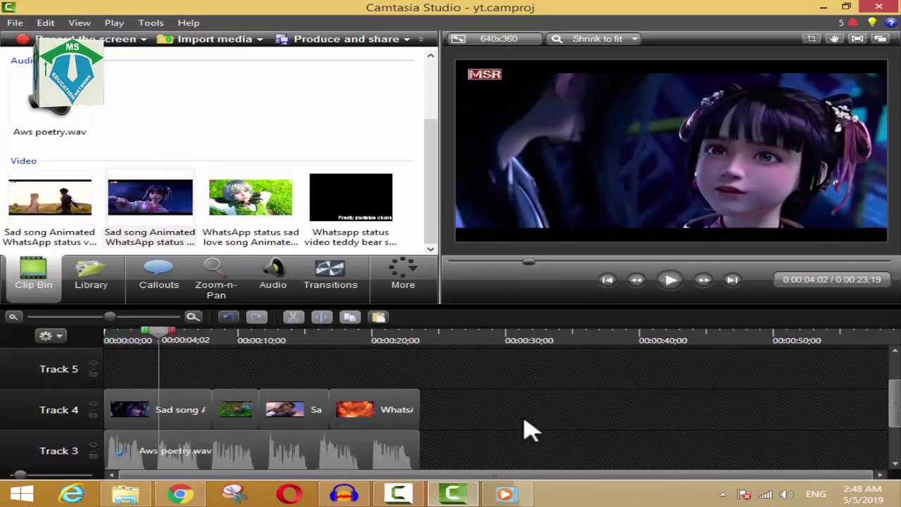
{"action": "scroll", "coordinate": [530, 429], "scroll_direction": "down", "scroll_amount": 1}
{"action": "left_click", "coordinate": [176, 425]}
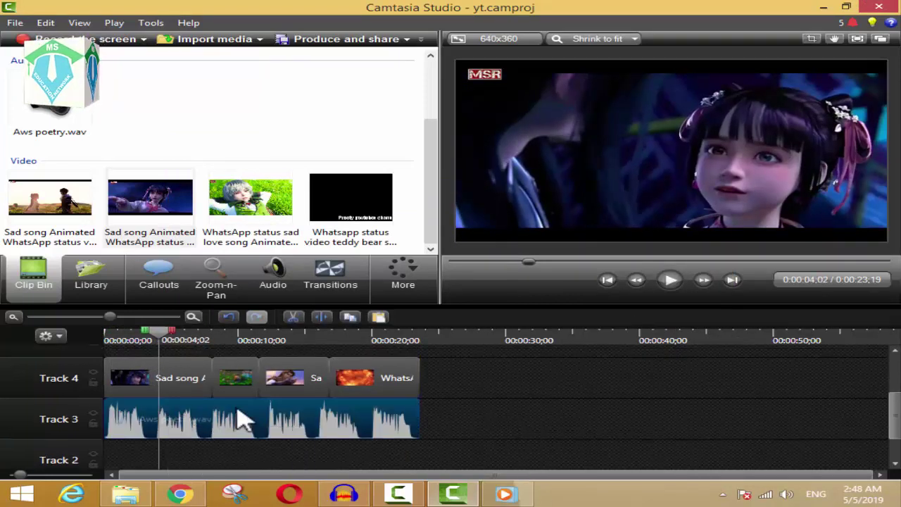
{"action": "left_click", "coordinate": [147, 449]}
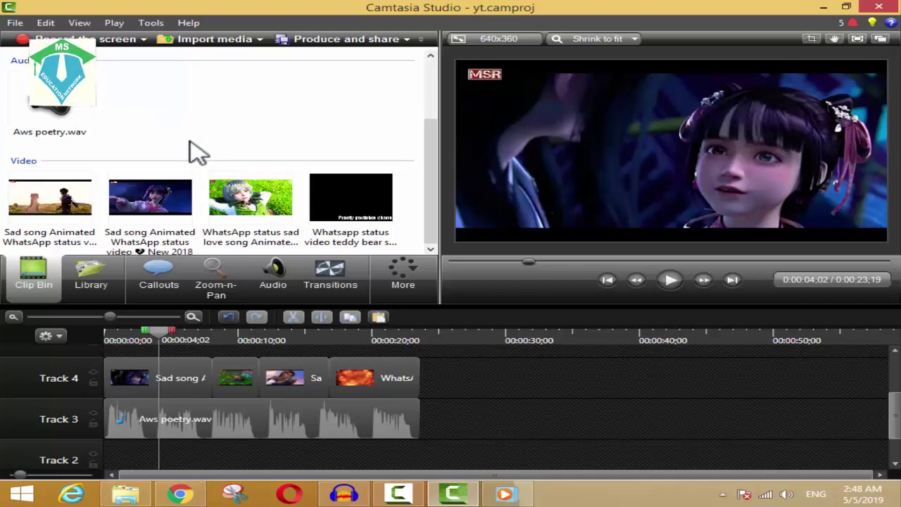
Switch to File Explorer, open the mp3 folder in I Love poetry, and audition its last three sad background music tracks
{"action": "left_click", "coordinate": [125, 495]}
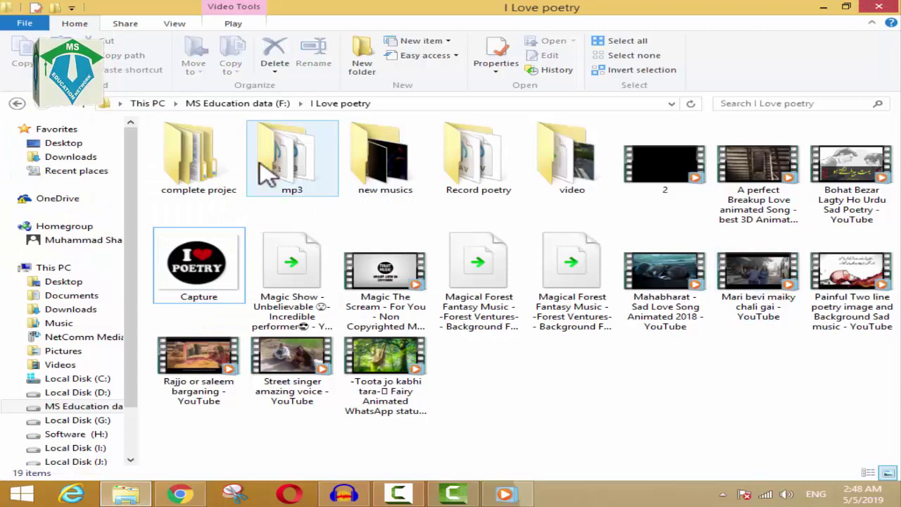
{"action": "double_click", "coordinate": [290, 159]}
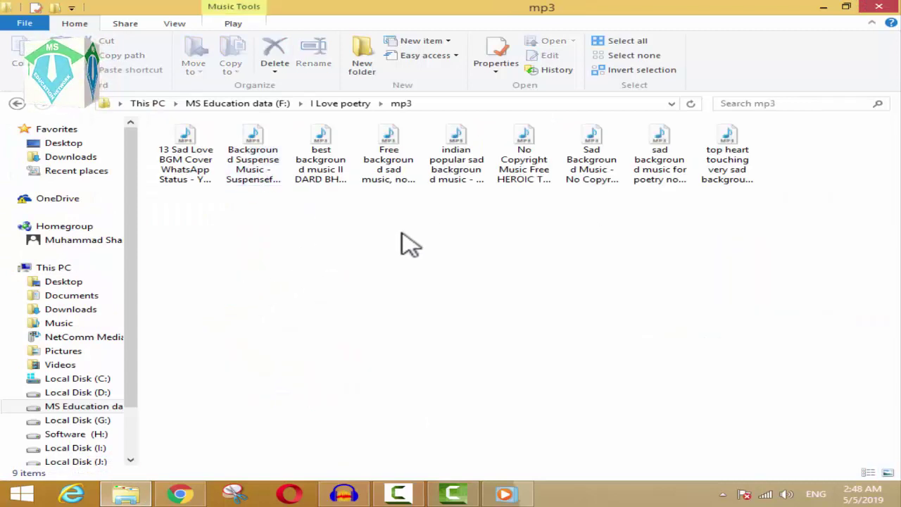
{"action": "double_click", "coordinate": [588, 158]}
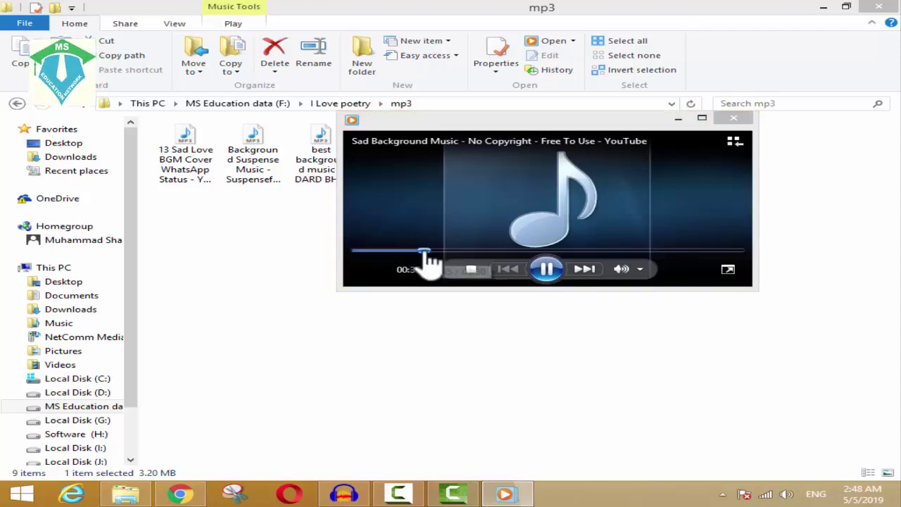
{"action": "left_click_drag", "start_coordinate": [573, 157], "coordinate": [518, 267]}
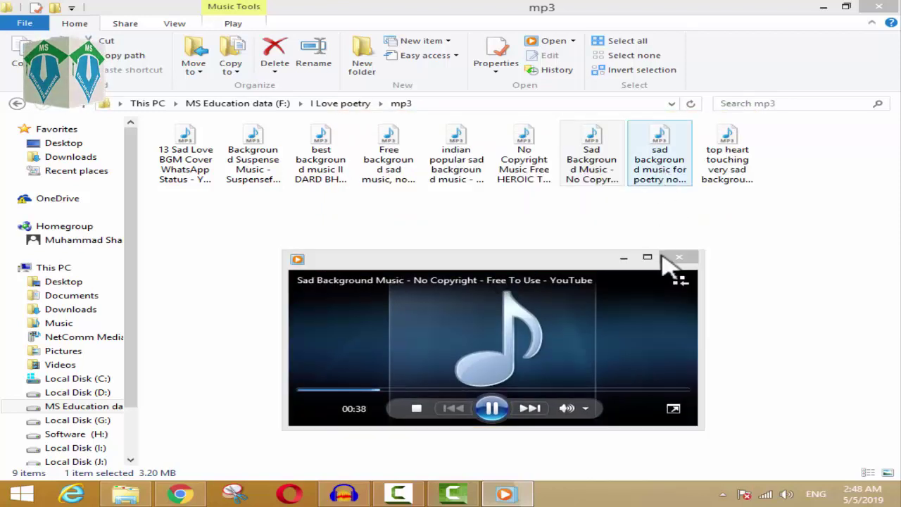
{"action": "key", "text": "Return"}
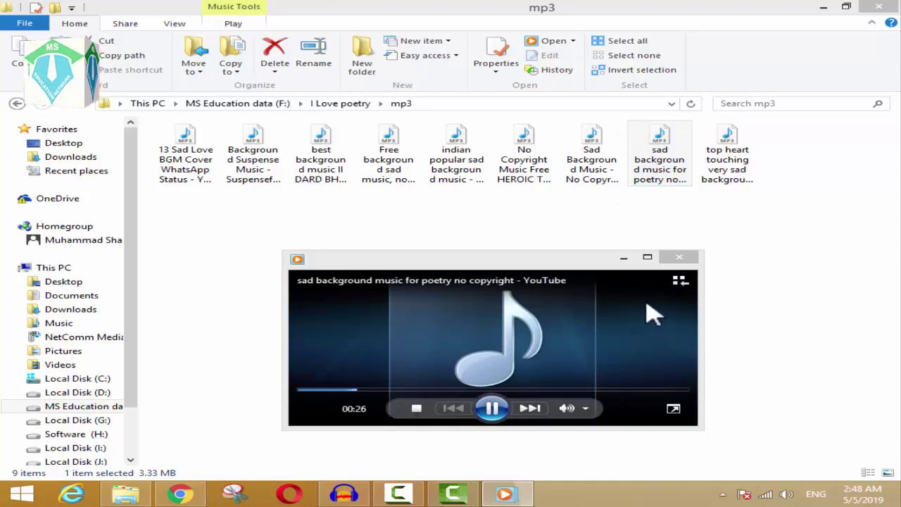
{"action": "left_click_drag", "start_coordinate": [712, 188], "coordinate": [350, 395]}
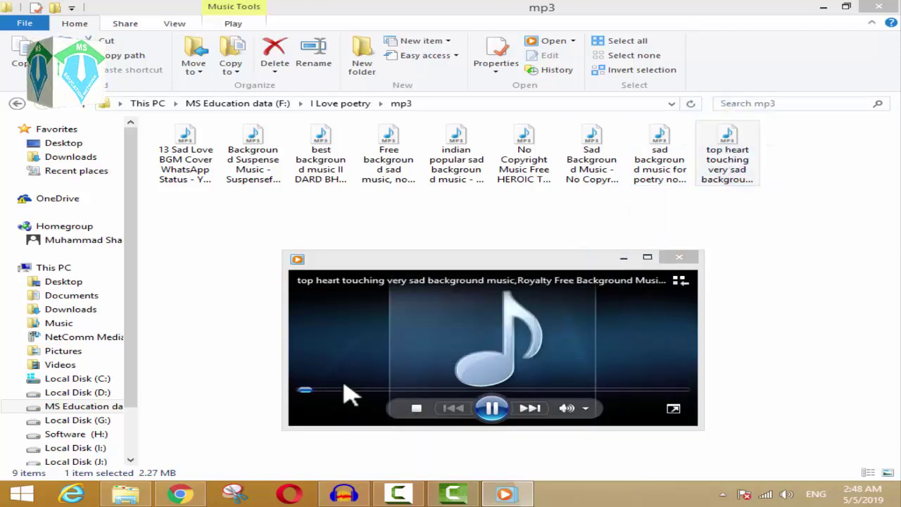
{"action": "left_click", "coordinate": [678, 257]}
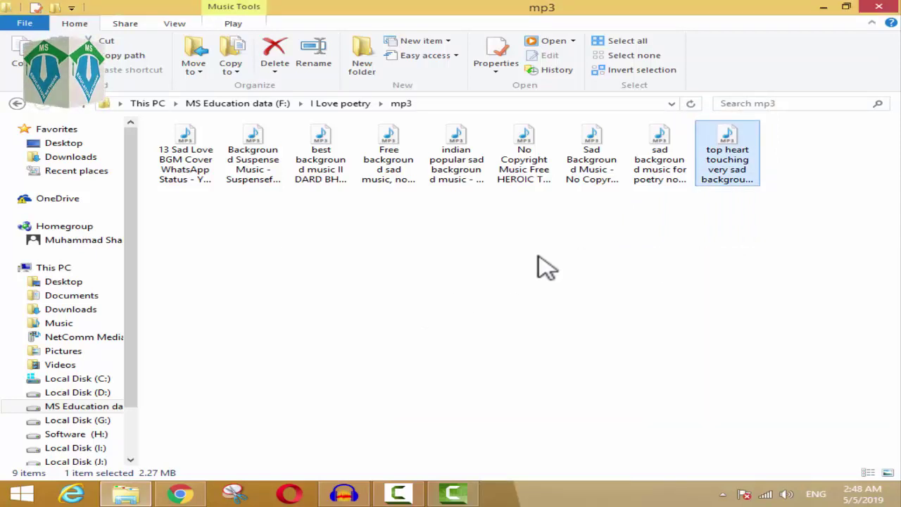
{"action": "left_click", "coordinate": [725, 210]}
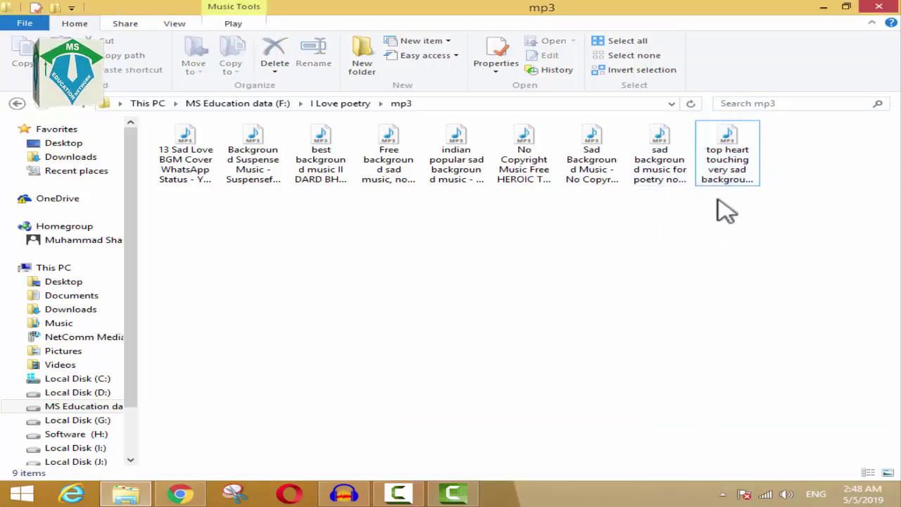
Import the "top heart touching very sad background music" MP3 into the Clip Bin and place it at the start of Track 2
{"action": "left_click_drag", "start_coordinate": [728, 149], "coordinate": [218, 156]}
{"action": "left_click", "coordinate": [152, 113]}
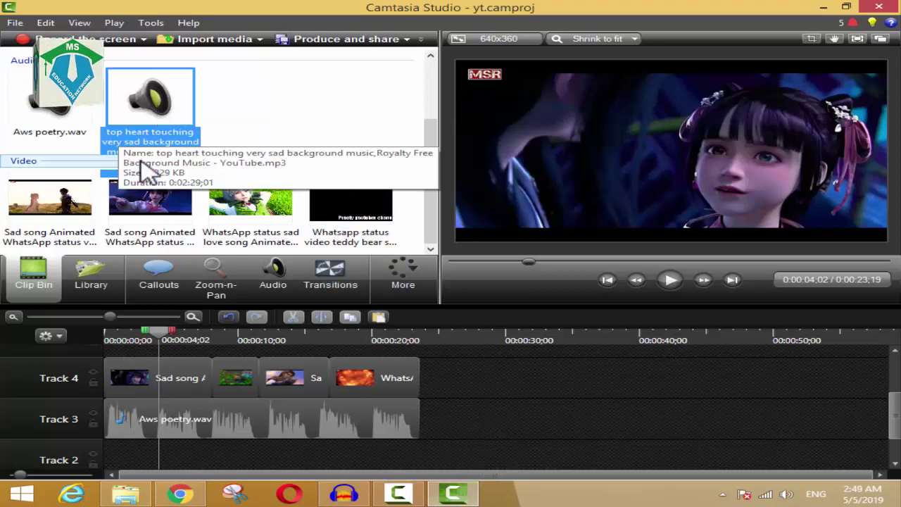
{"action": "left_click_drag", "start_coordinate": [138, 97], "coordinate": [271, 185]}
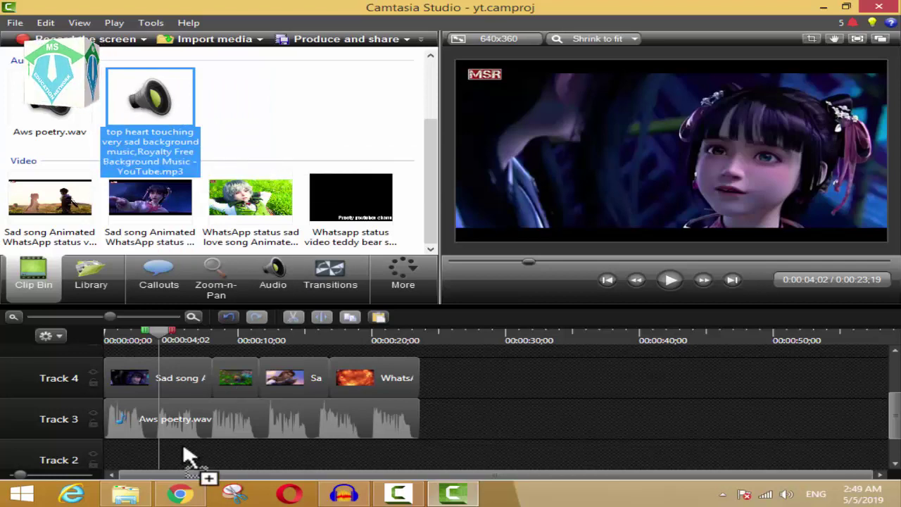
{"action": "left_click_drag", "start_coordinate": [124, 459], "coordinate": [147, 465]}
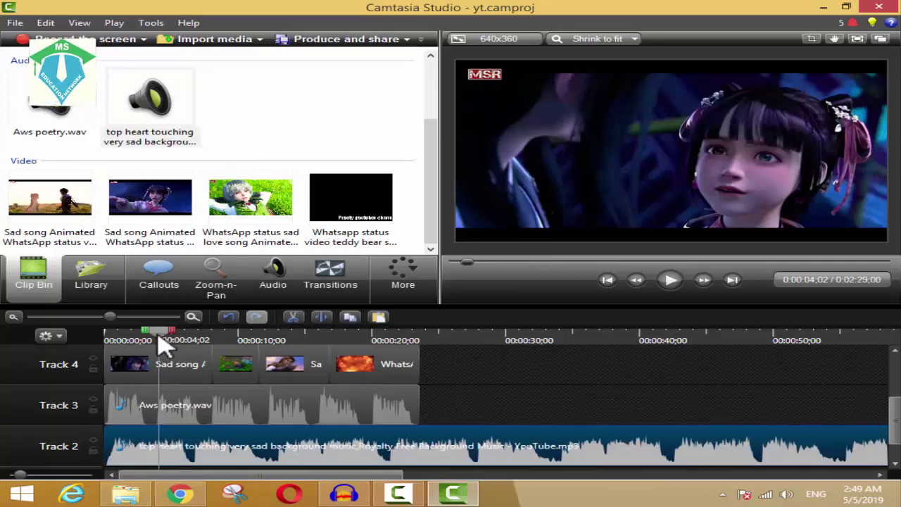
Play the timeline from the start to hear the poetry together with the background music
{"action": "left_click_drag", "start_coordinate": [159, 338], "coordinate": [90, 346]}
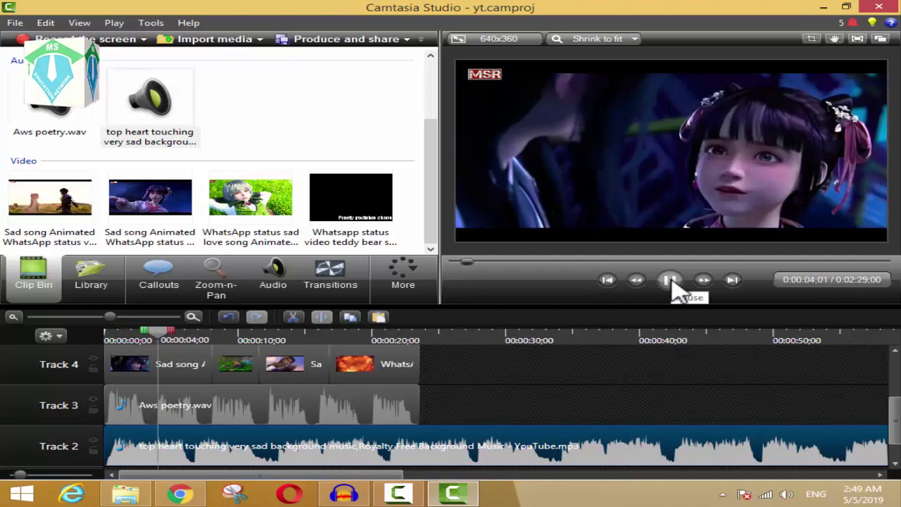
{"action": "left_click", "coordinate": [673, 283]}
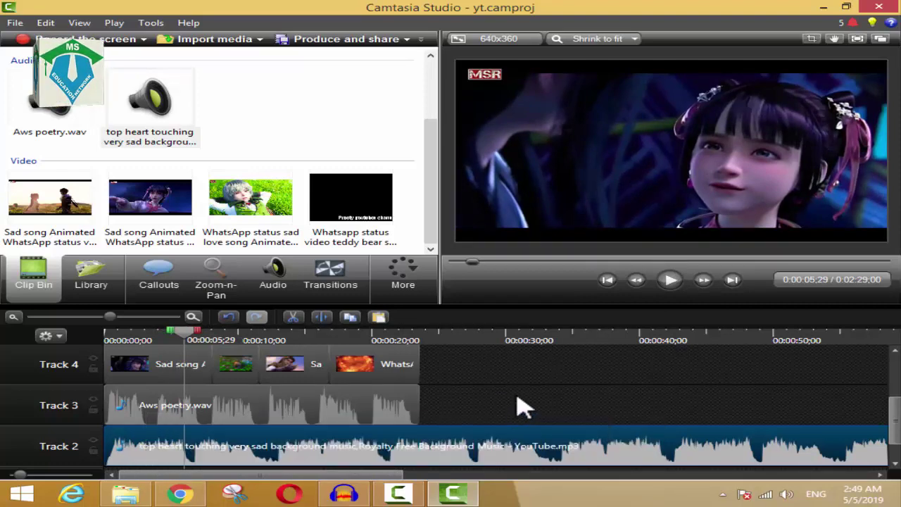
Lower the volume of the background music clip on Track 2 to about 25 %
{"action": "left_click", "coordinate": [273, 278]}
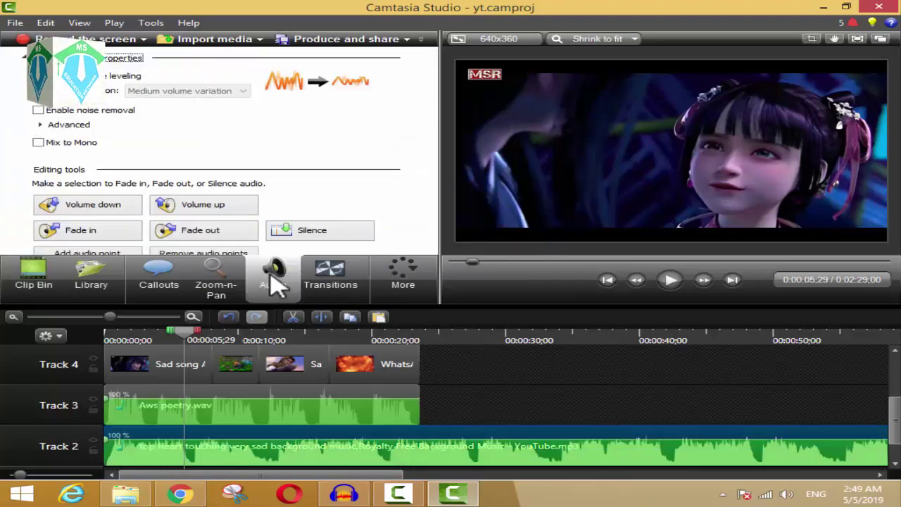
{"action": "left_click", "coordinate": [78, 213]}
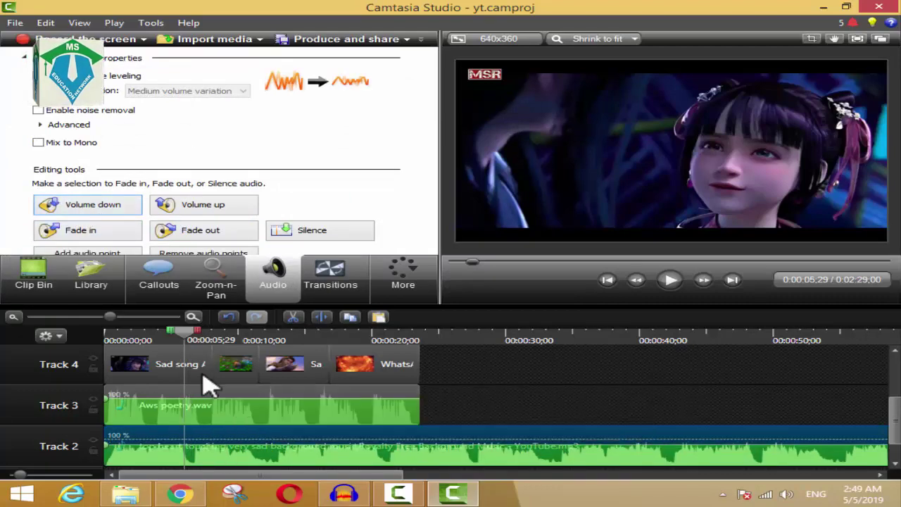
{"action": "left_click", "coordinate": [106, 210]}
{"action": "left_click", "coordinate": [106, 210]}
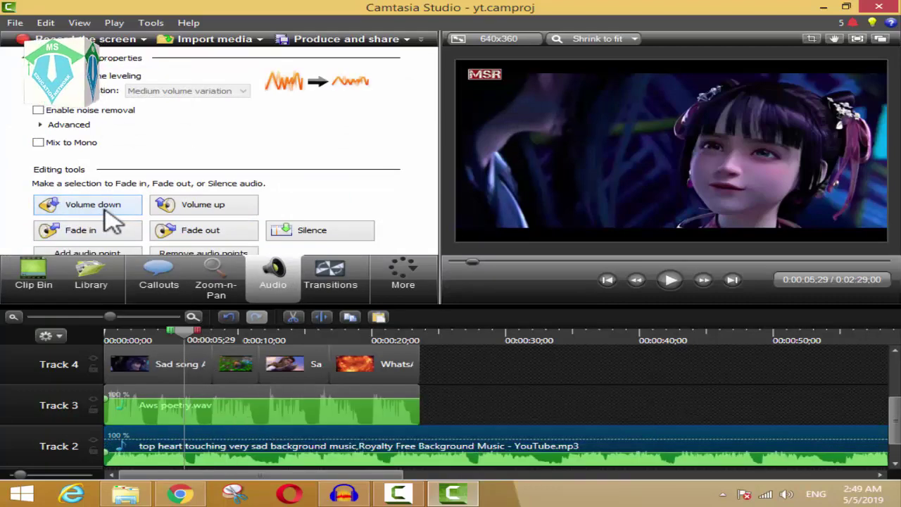
{"action": "left_click", "coordinate": [190, 210]}
{"action": "left_click", "coordinate": [192, 209]}
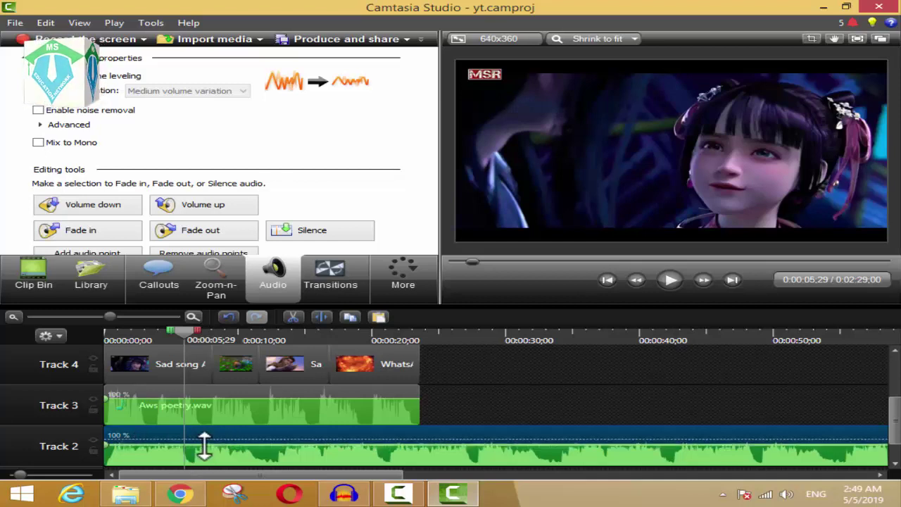
{"action": "left_click_drag", "start_coordinate": [204, 445], "coordinate": [208, 459]}
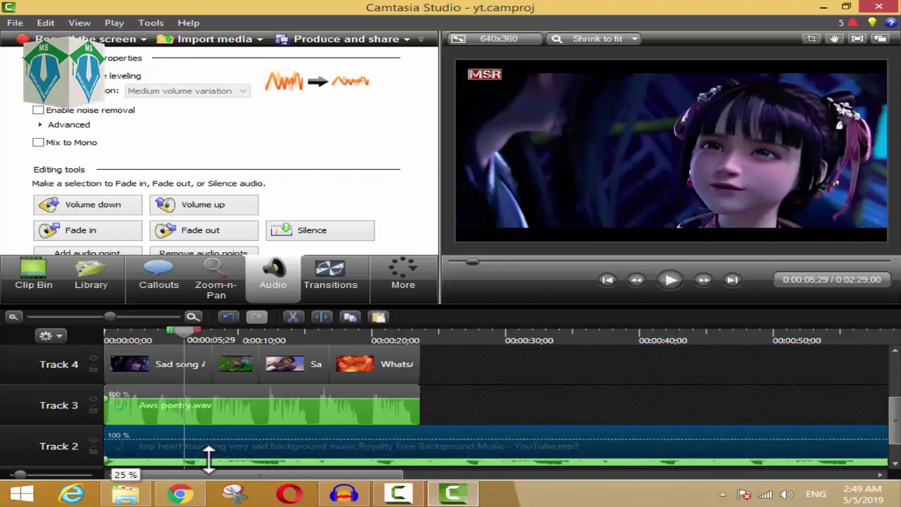
{"action": "left_click_drag", "start_coordinate": [209, 459], "coordinate": [208, 459]}
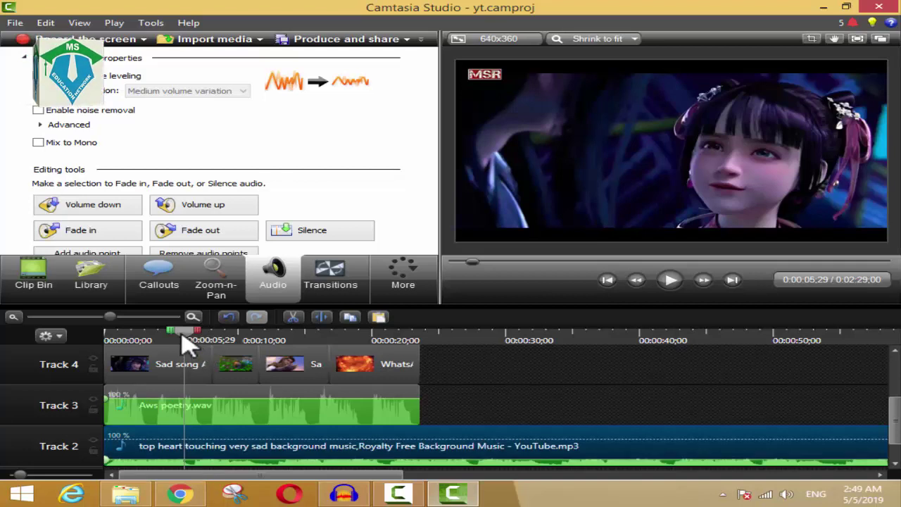
Play the timeline from the start to check the balance between the poetry and the quieter music, then deselect the music clip
{"action": "left_click_drag", "start_coordinate": [184, 344], "coordinate": [52, 337]}
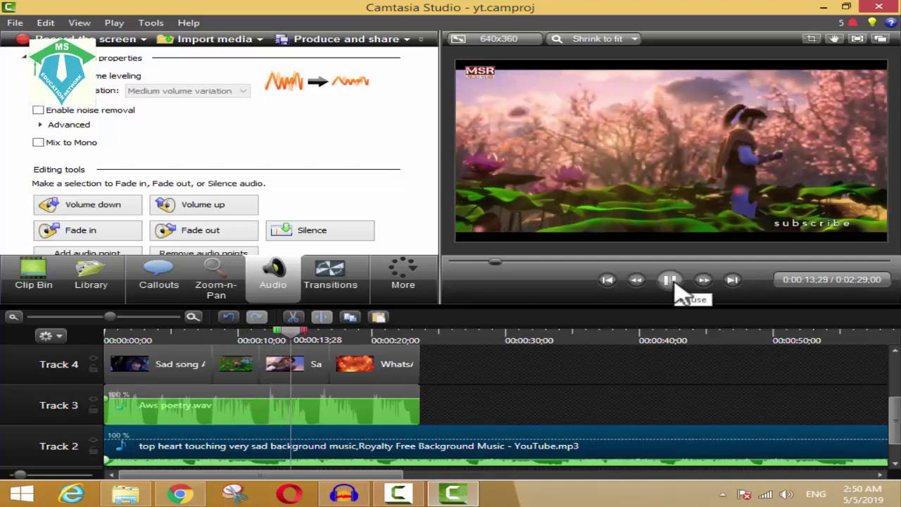
{"action": "left_click", "coordinate": [671, 285]}
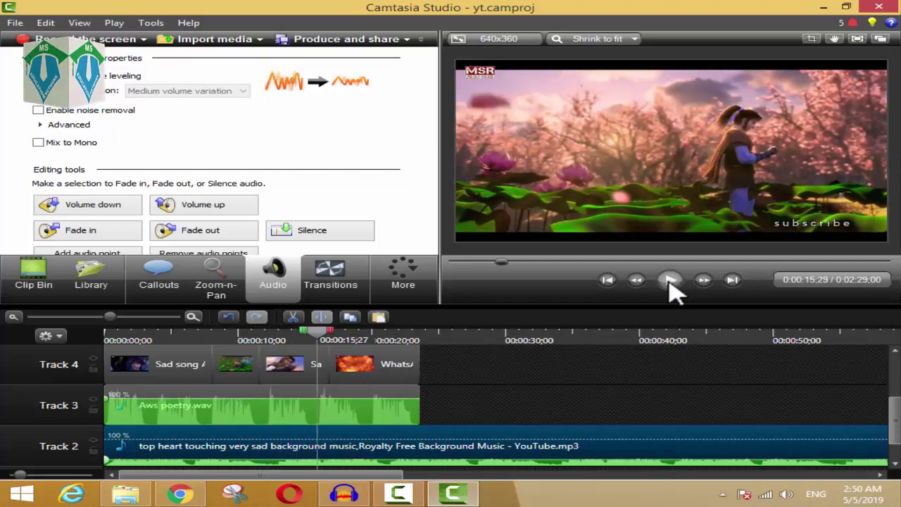
{"action": "left_click", "coordinate": [514, 398]}
Select the Aws poetry.wav clip on Track 3 with its audio properties shown
{"action": "scroll", "coordinate": [381, 428], "scroll_direction": "down", "scroll_amount": 1}
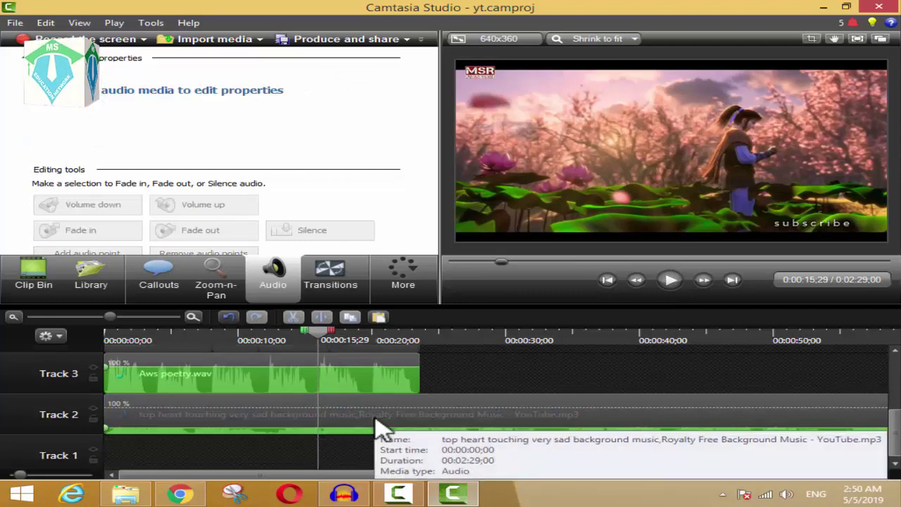
{"action": "scroll", "coordinate": [299, 450], "scroll_direction": "up", "scroll_amount": 1}
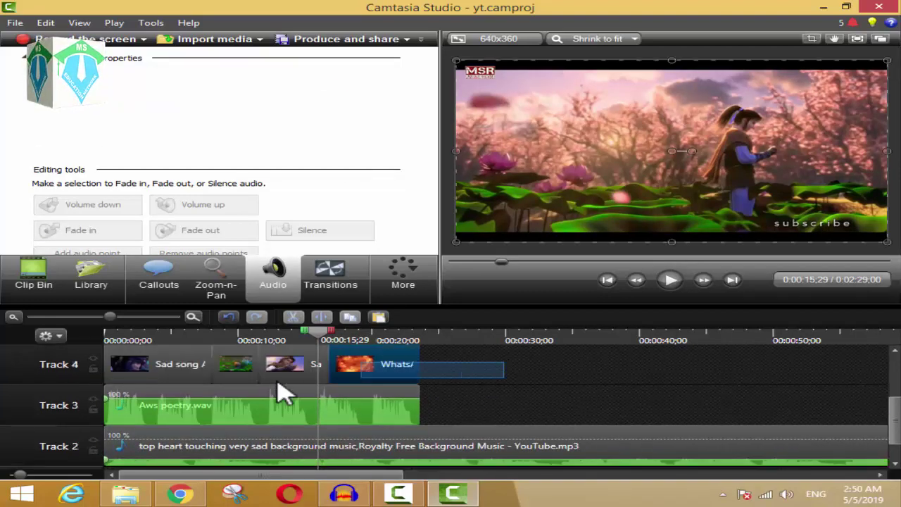
{"action": "left_click", "coordinate": [169, 397]}
{"action": "left_click", "coordinate": [503, 422]}
{"action": "left_click", "coordinate": [113, 403]}
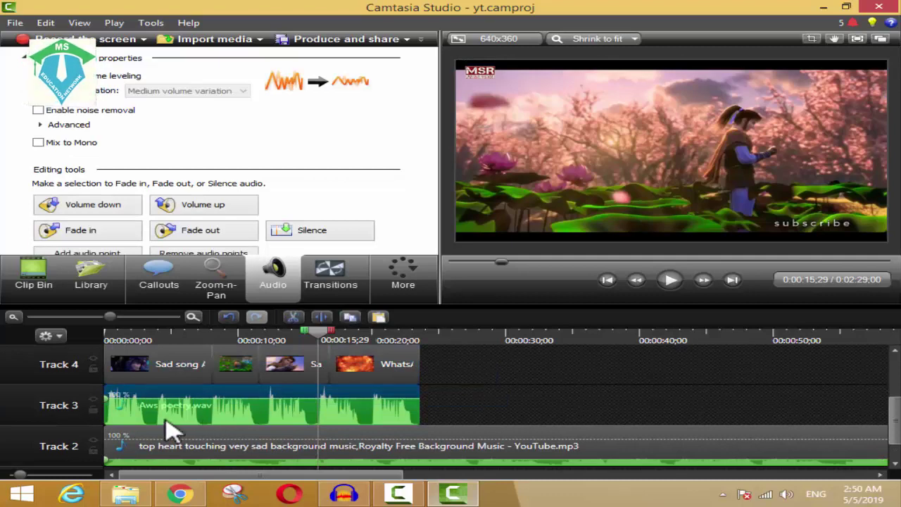
Play the opening of the timeline from the start to hear the poetry with the quiet background music
{"action": "left_click", "coordinate": [479, 405]}
{"action": "scroll", "coordinate": [479, 405], "scroll_direction": "down", "scroll_amount": 1}
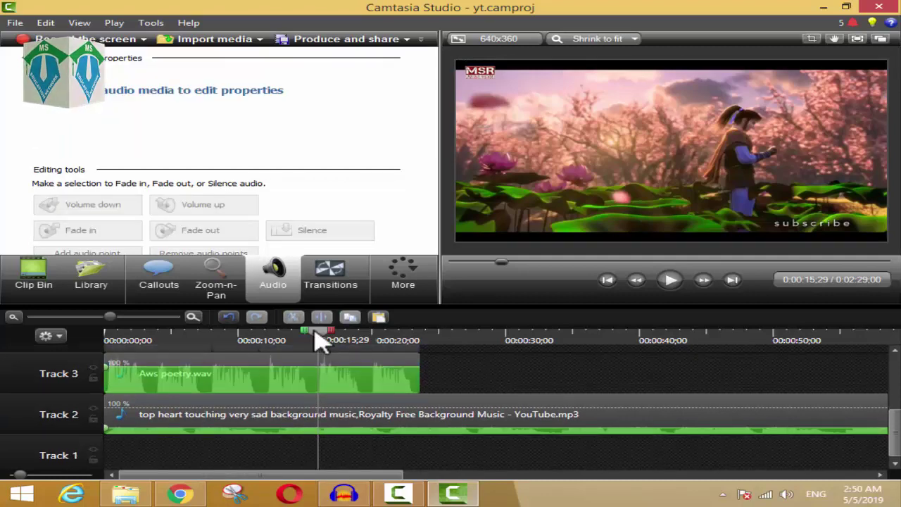
{"action": "left_click_drag", "start_coordinate": [320, 341], "coordinate": [53, 345]}
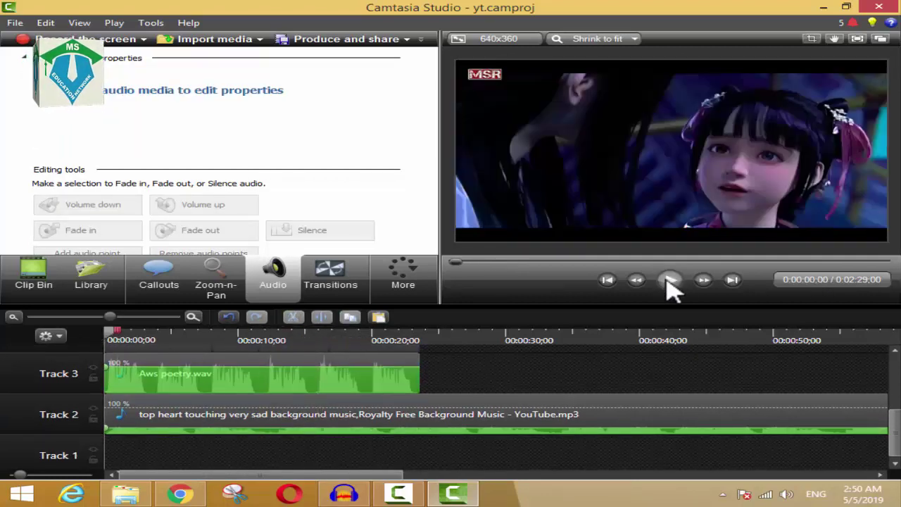
{"action": "left_click", "coordinate": [667, 280]}
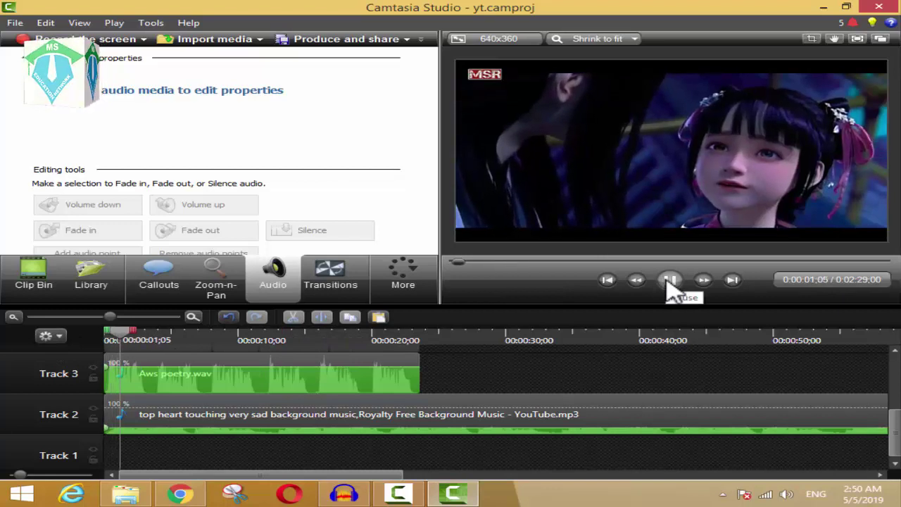
{"action": "left_click", "coordinate": [669, 282]}
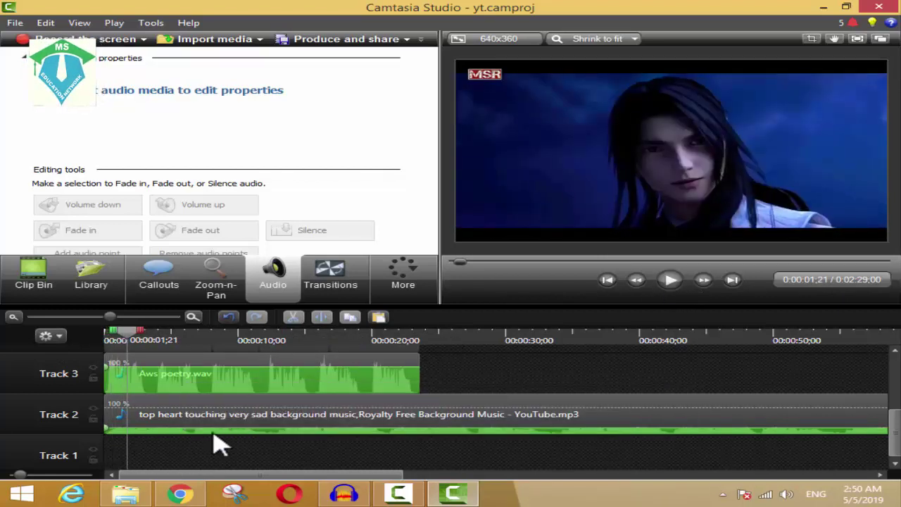
Raise the Track 2 background music volume to just below the 100 % line and move the clip to start at 0:00:26;11
{"action": "left_click_drag", "start_coordinate": [220, 426], "coordinate": [224, 407]}
{"action": "left_click_drag", "start_coordinate": [155, 427], "coordinate": [507, 433]}
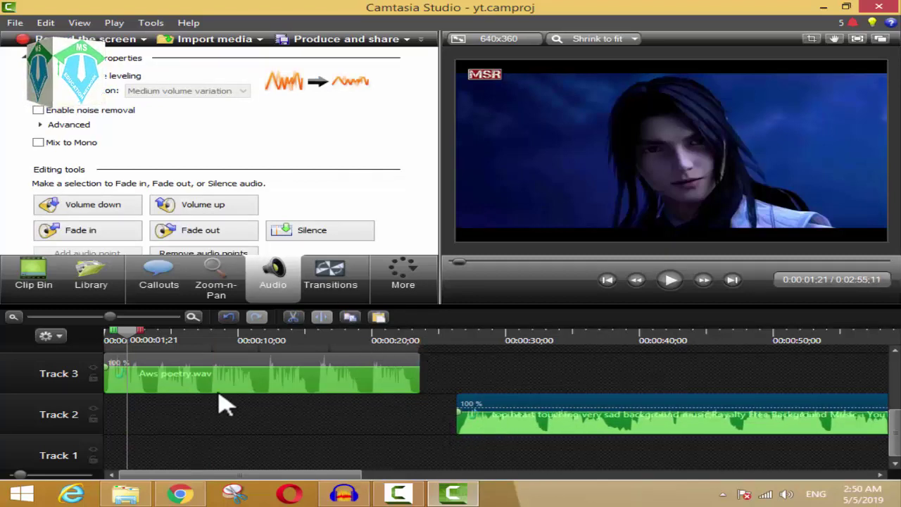
Split the background music clip at 0:00:27;09, delete the short opening piece, and play the new beginning
{"action": "left_click", "coordinate": [456, 344]}
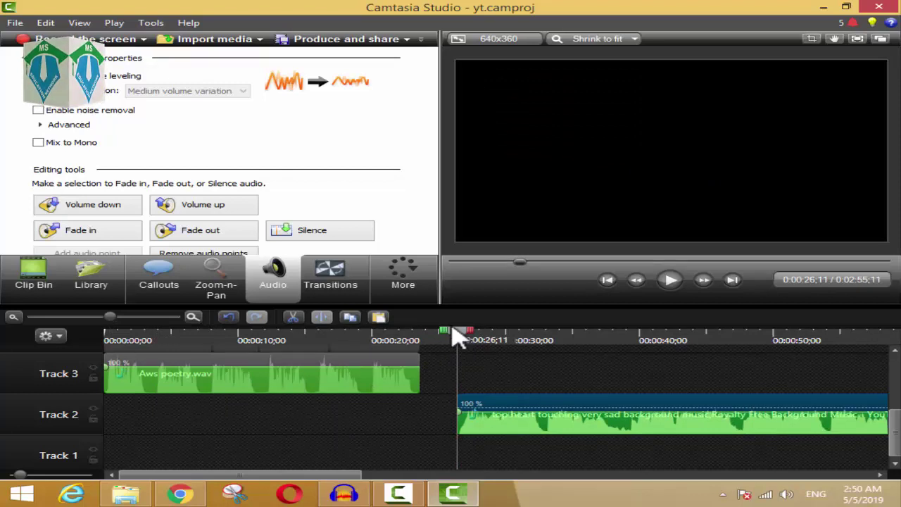
{"action": "left_click_drag", "start_coordinate": [335, 473], "coordinate": [358, 473]}
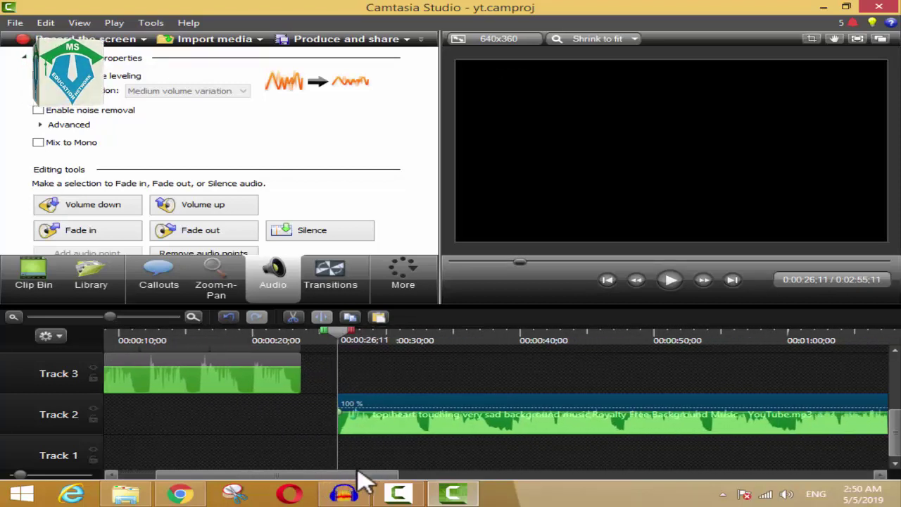
{"action": "left_click", "coordinate": [677, 280]}
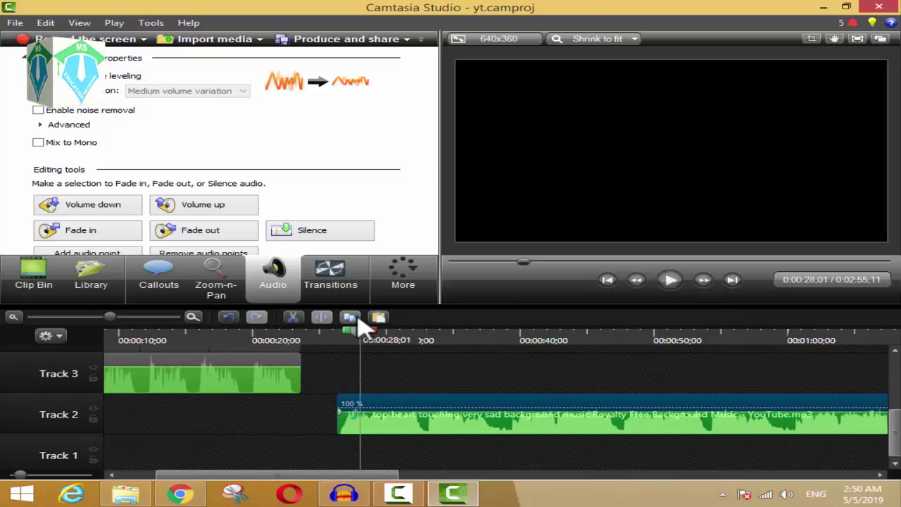
{"action": "left_click_drag", "start_coordinate": [363, 325], "coordinate": [351, 337]}
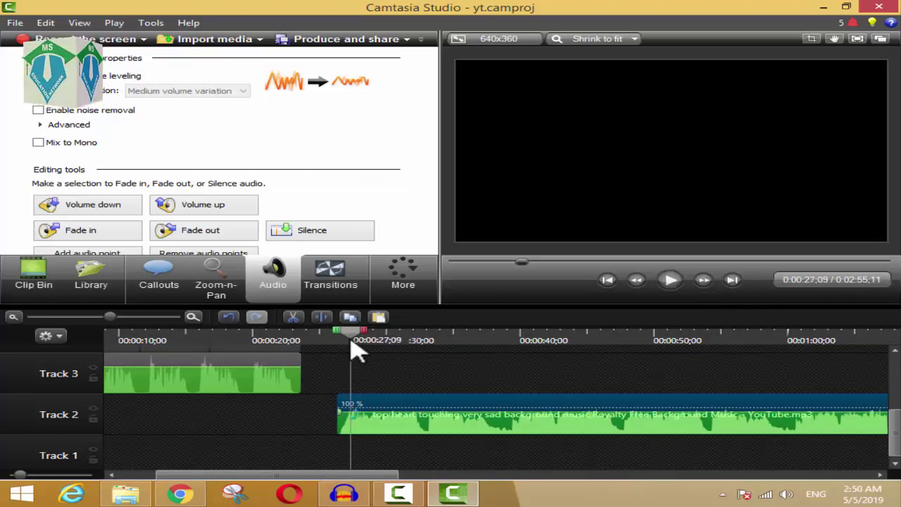
{"action": "key", "text": "s"}
{"action": "left_click", "coordinate": [352, 432]}
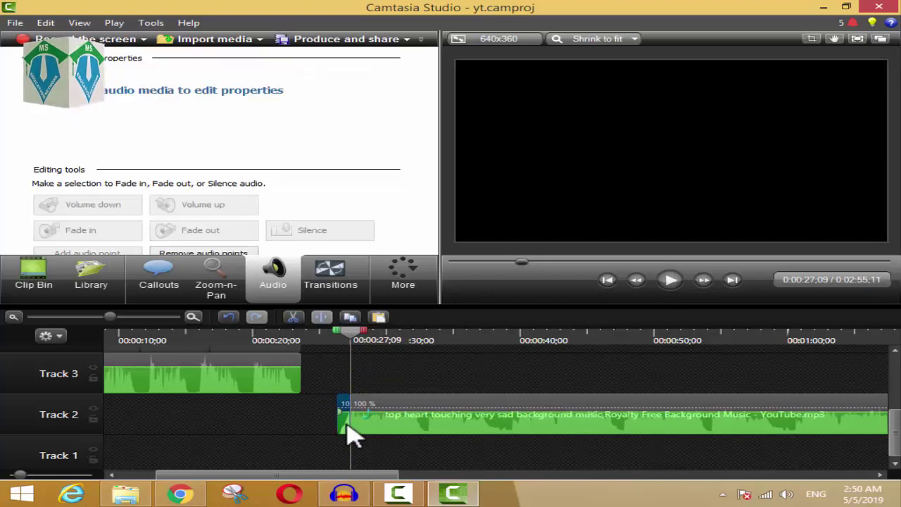
{"action": "key", "text": "Delete"}
{"action": "key", "text": "space"}
{"action": "key", "text": "space"}
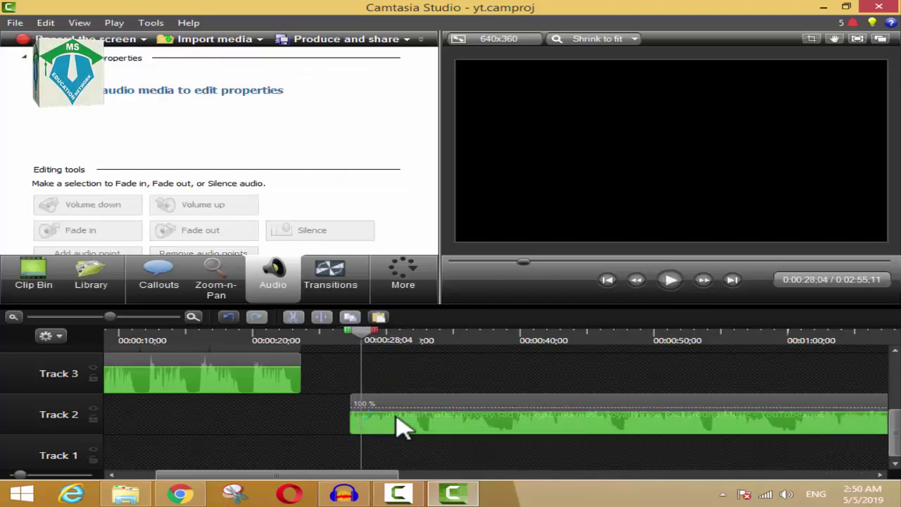
{"action": "left_click_drag", "start_coordinate": [364, 330], "coordinate": [350, 340]}
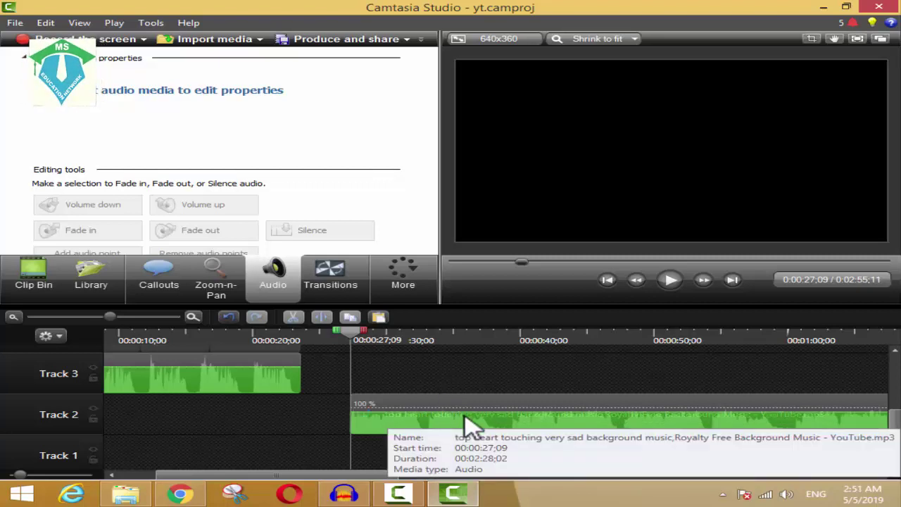
Apply a fade-in to the background music clip on Track 2 and play its beginning
{"action": "left_click", "coordinate": [434, 426]}
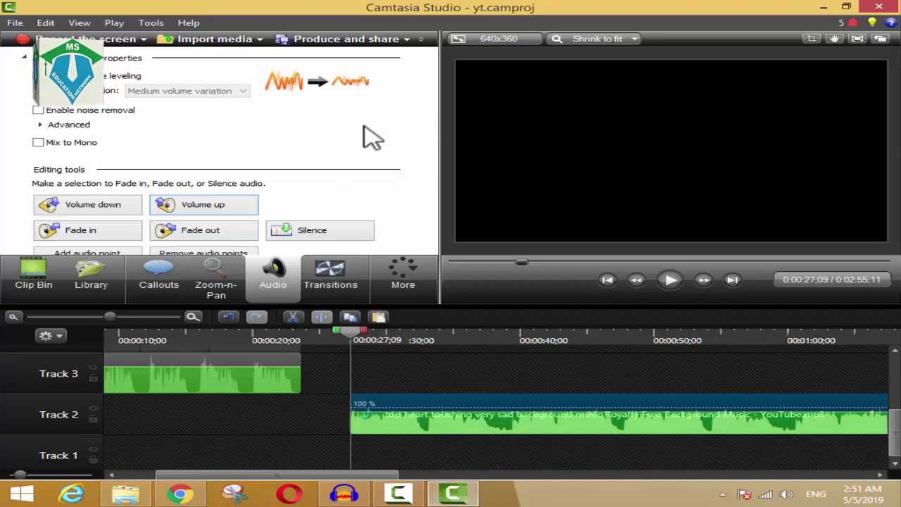
{"action": "left_click", "coordinate": [105, 233]}
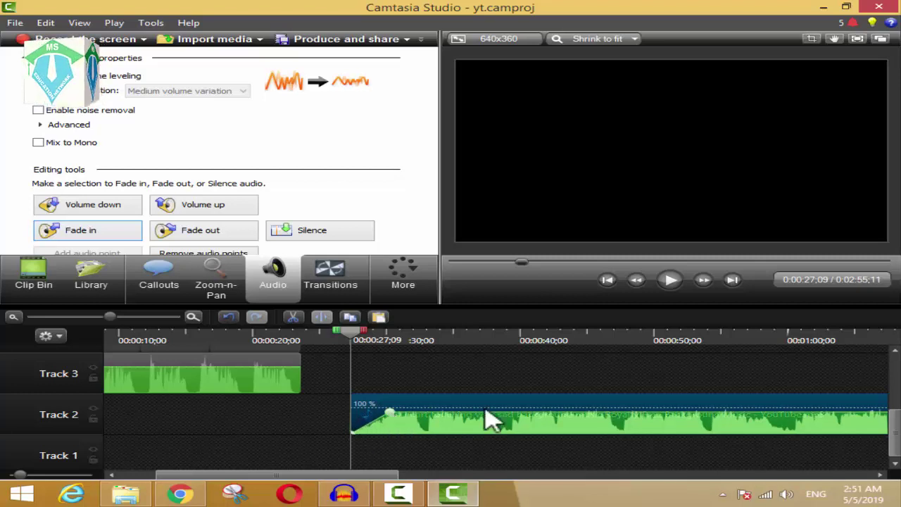
{"action": "left_click", "coordinate": [670, 280]}
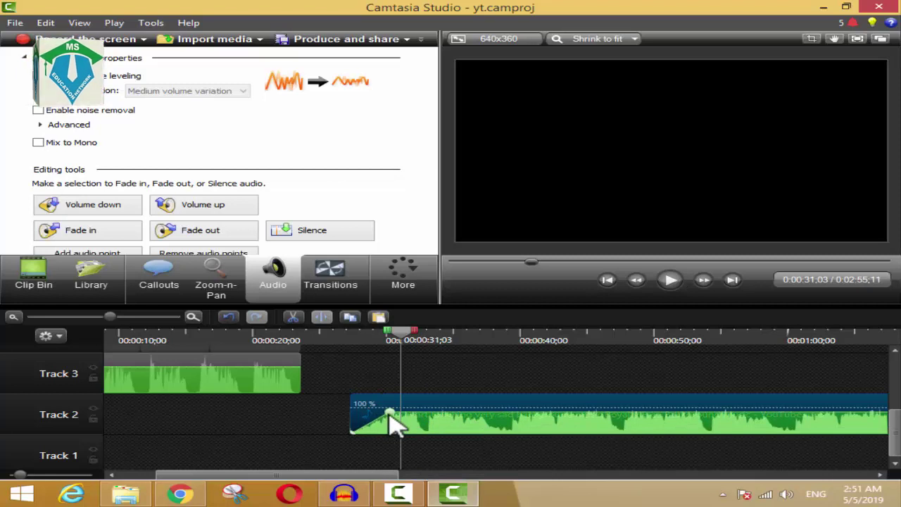
Lengthen the music clip's fade-in to about 15 seconds and play it from the clip's start
{"action": "left_click_drag", "start_coordinate": [396, 414], "coordinate": [552, 414]}
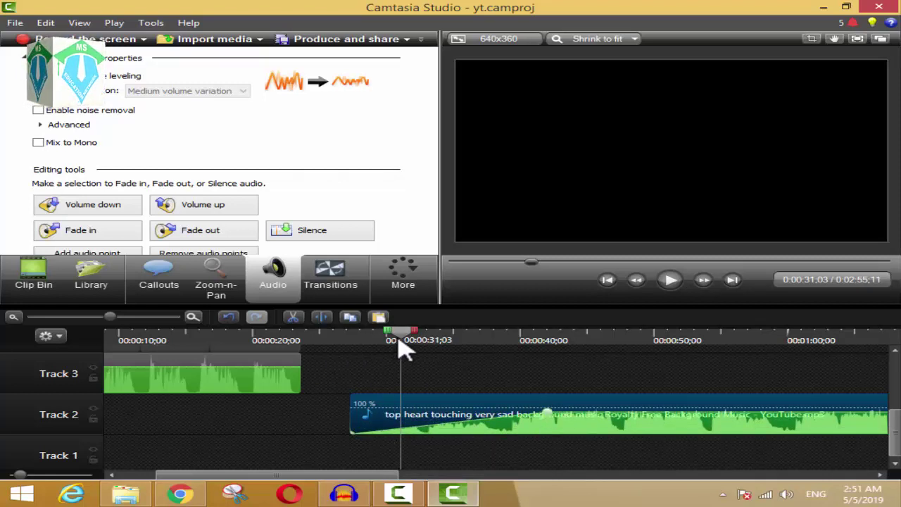
{"action": "left_click_drag", "start_coordinate": [405, 348], "coordinate": [355, 337]}
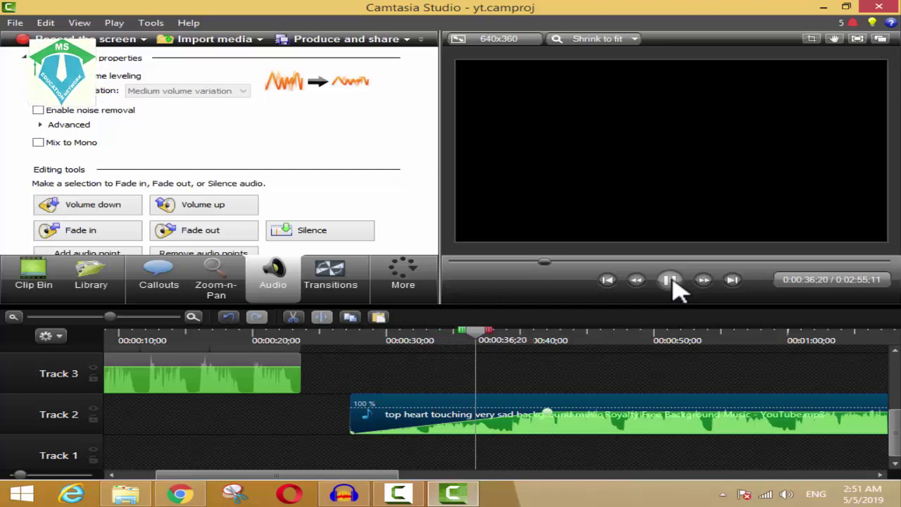
{"action": "left_click", "coordinate": [671, 281]}
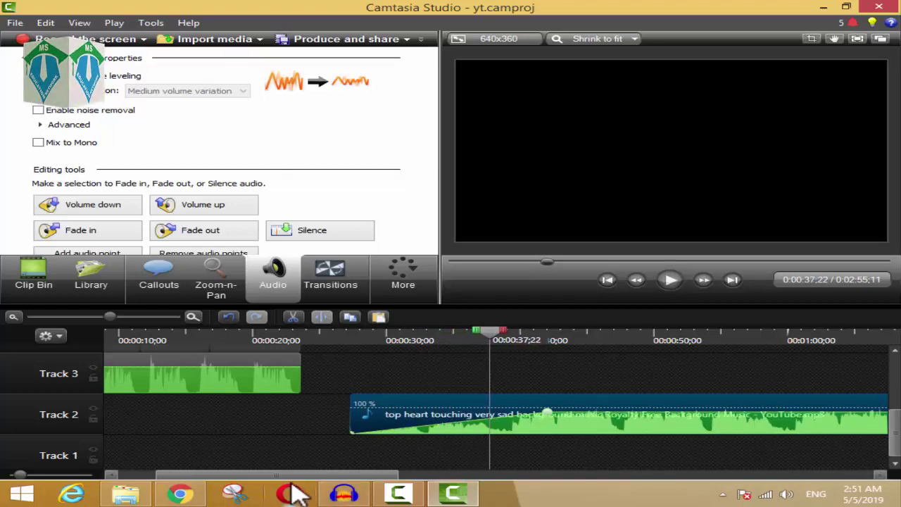
Move the background music clip back to the beginning of the timeline and return the playhead to the start
{"action": "left_click_drag", "start_coordinate": [293, 473], "coordinate": [311, 473]}
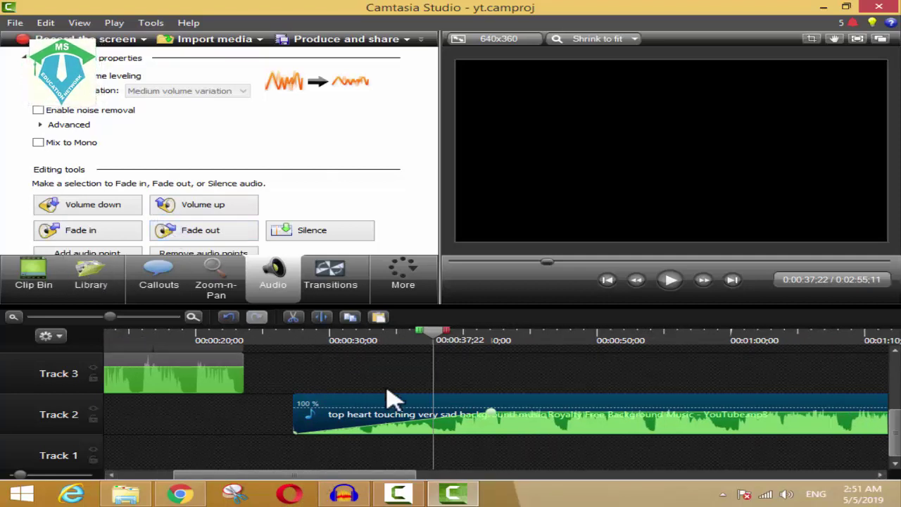
{"action": "left_click", "coordinate": [359, 382]}
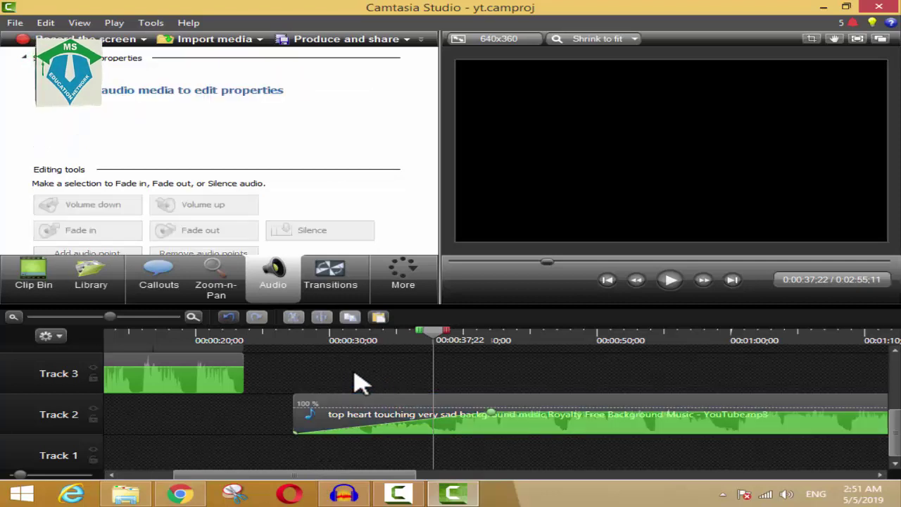
{"action": "left_click", "coordinate": [14, 317]}
{"action": "left_click", "coordinate": [14, 317]}
{"action": "left_click_drag", "start_coordinate": [247, 436], "coordinate": [198, 438]}
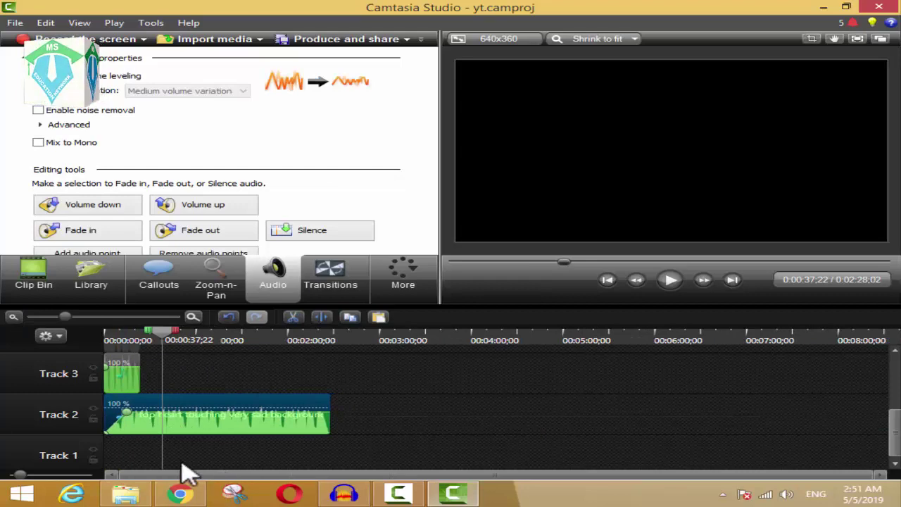
{"action": "left_click_drag", "start_coordinate": [173, 342], "coordinate": [54, 342]}
Remove all empty tracks from the timeline
{"action": "scroll", "coordinate": [85, 384], "scroll_direction": "up", "scroll_amount": 3}
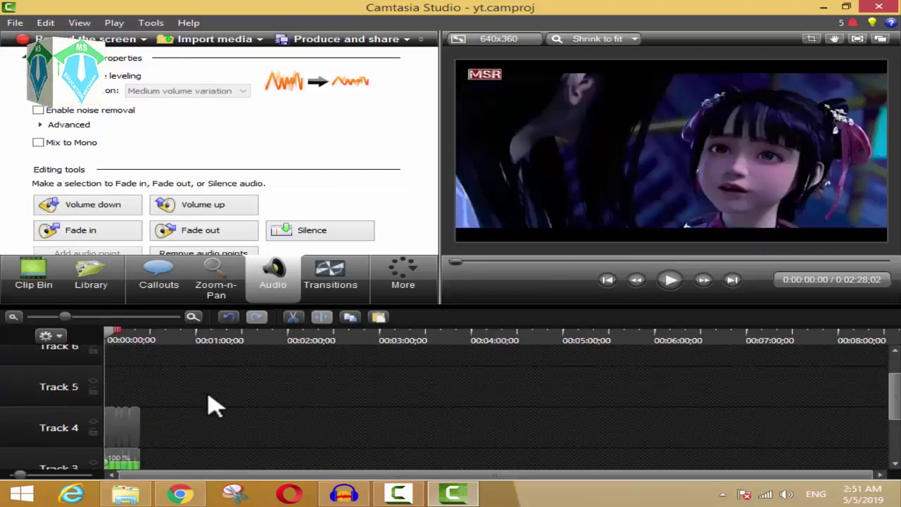
{"action": "scroll", "coordinate": [208, 403], "scroll_direction": "down", "scroll_amount": 3}
{"action": "scroll", "coordinate": [201, 402], "scroll_direction": "up", "scroll_amount": 5}
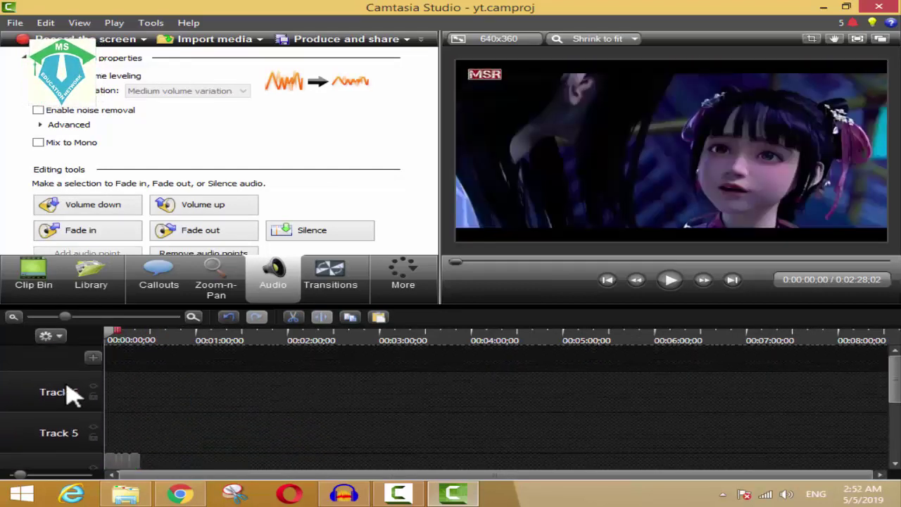
{"action": "scroll", "coordinate": [70, 398], "scroll_direction": "down", "scroll_amount": 3}
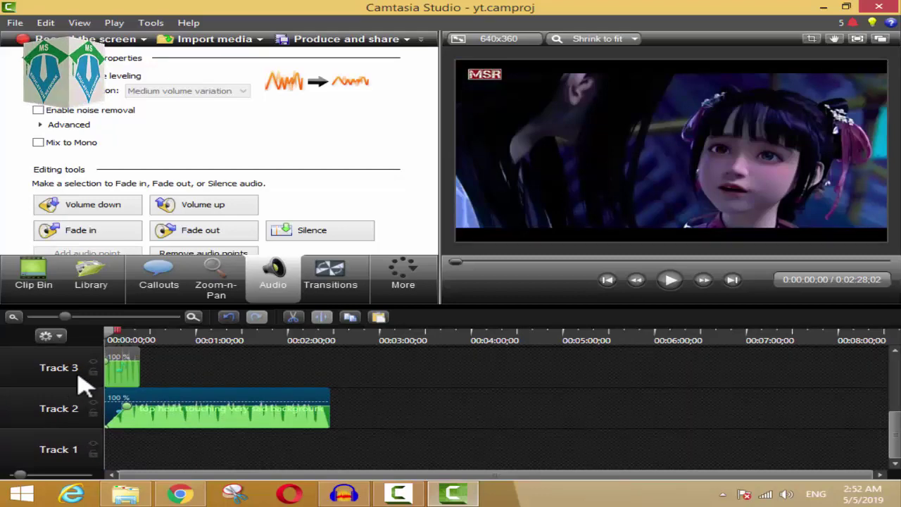
{"action": "right_click", "coordinate": [18, 379]}
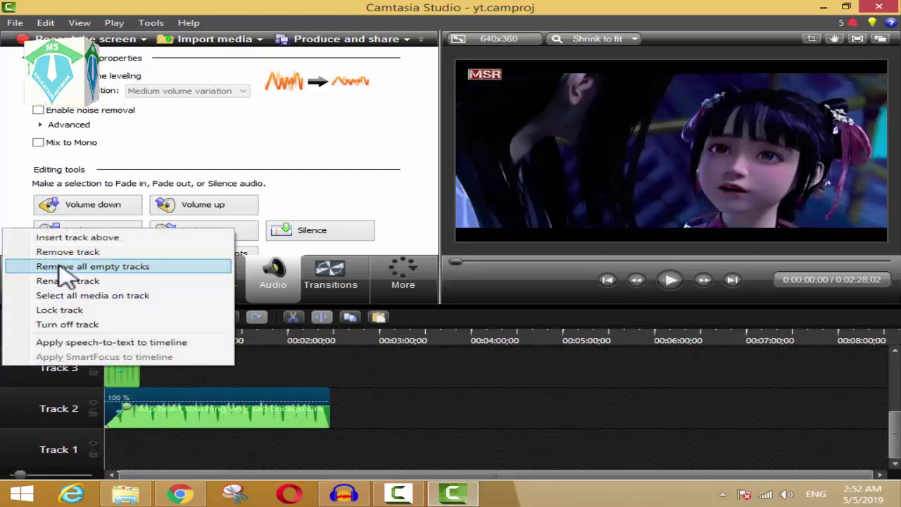
{"action": "left_click", "coordinate": [145, 268]}
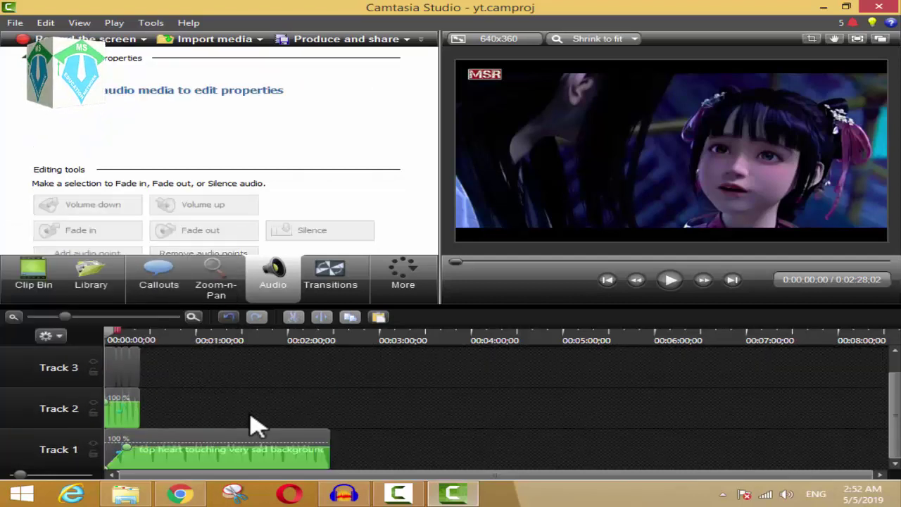
{"action": "scroll", "coordinate": [257, 425], "scroll_direction": "up", "scroll_amount": 1}
{"action": "scroll", "coordinate": [141, 405], "scroll_direction": "down", "scroll_amount": 1}
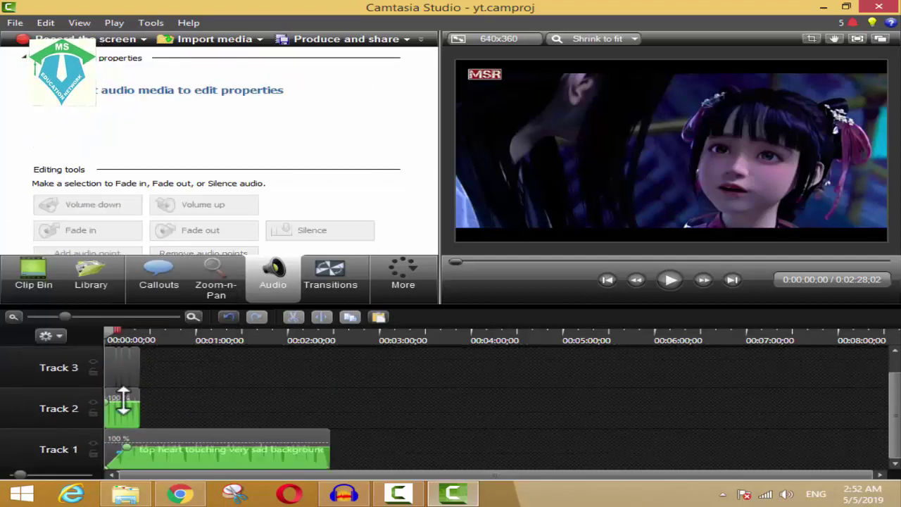
Shorten the background music's fade-in on Track 1 to about 4.5 seconds and play the opening with the poetry
{"action": "left_click_drag", "start_coordinate": [183, 357], "coordinate": [110, 467]}
{"action": "left_click", "coordinate": [162, 391]}
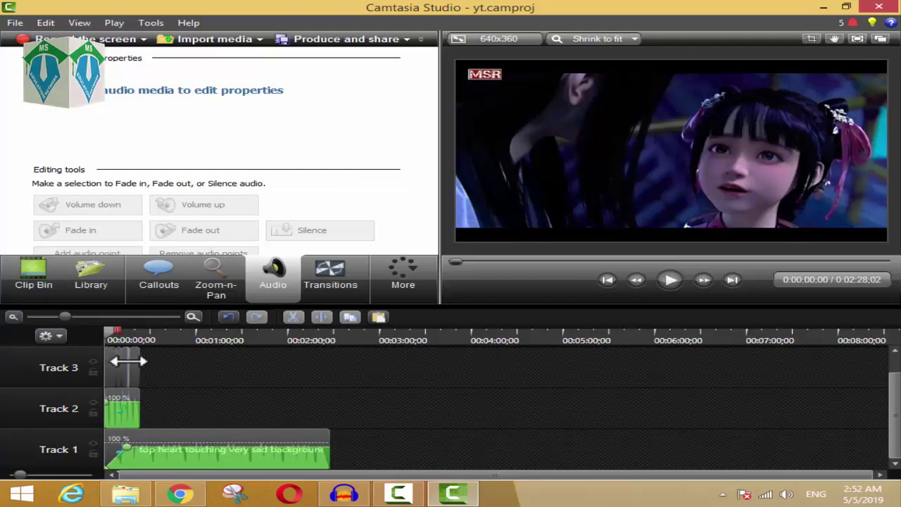
{"action": "scroll", "coordinate": [134, 366], "scroll_direction": "up", "scroll_amount": 6}
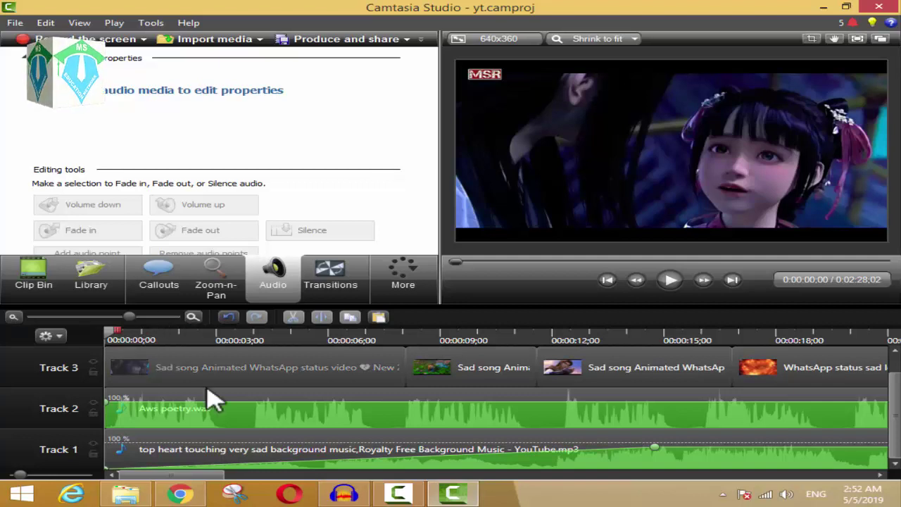
{"action": "left_click", "coordinate": [235, 395]}
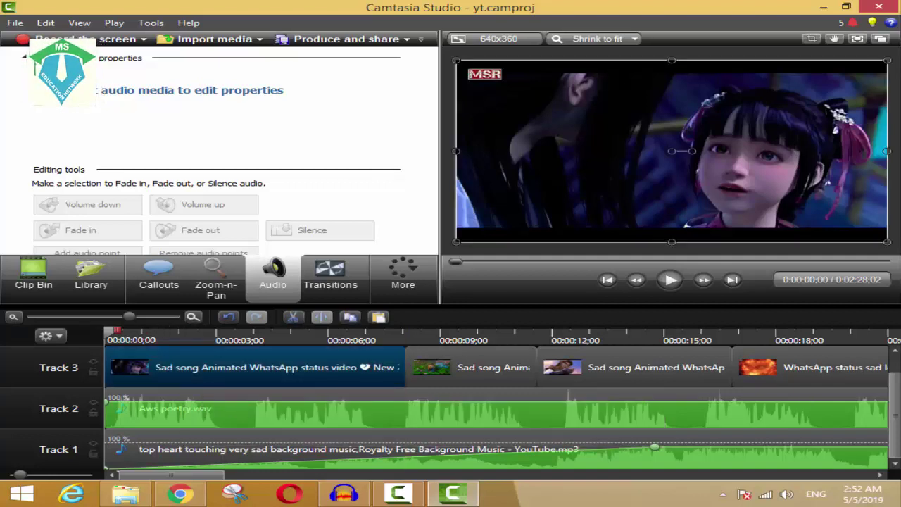
{"action": "left_click", "coordinate": [191, 461]}
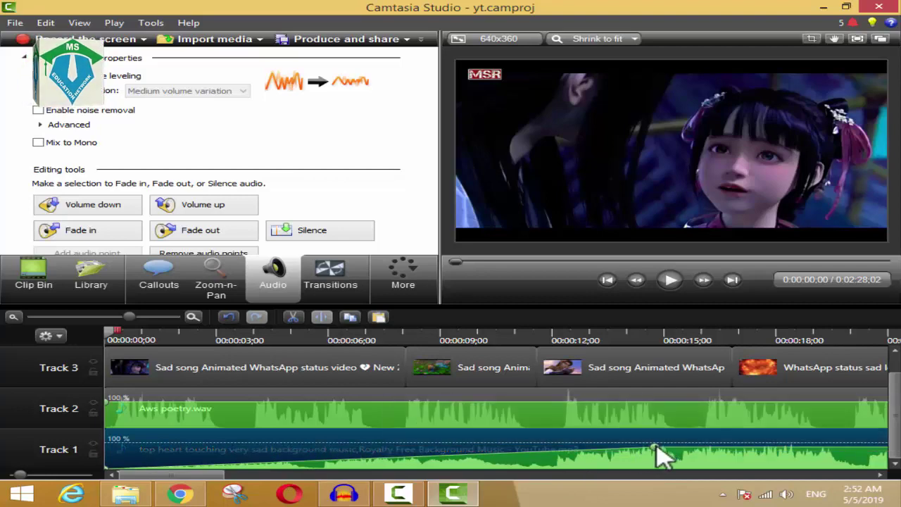
{"action": "left_click_drag", "start_coordinate": [657, 454], "coordinate": [277, 451]}
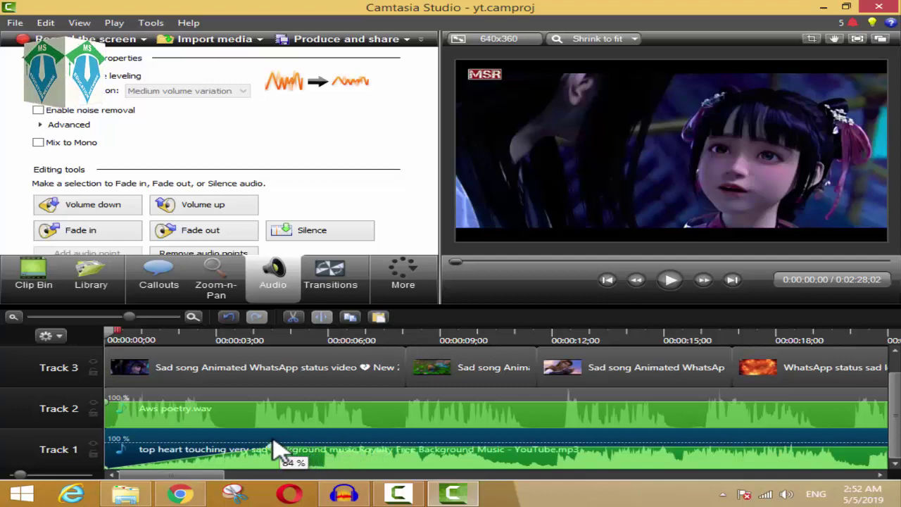
{"action": "left_click", "coordinate": [671, 281]}
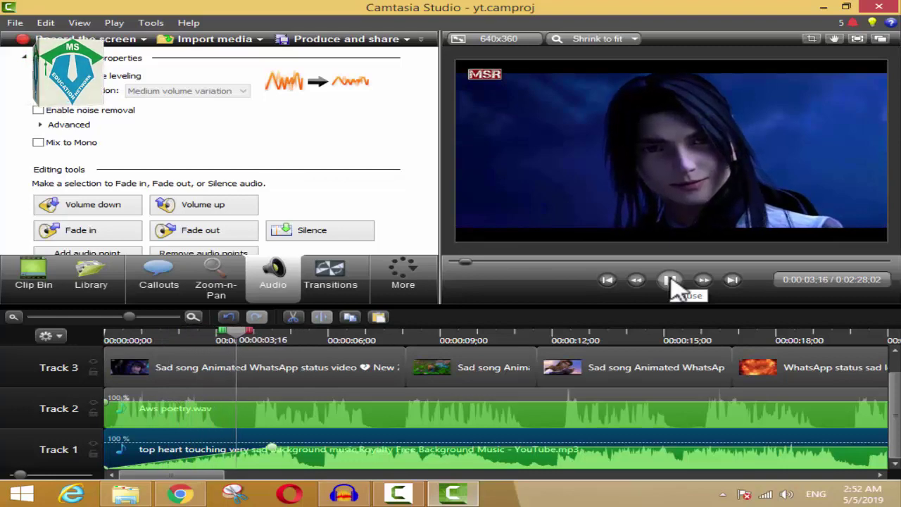
{"action": "left_click", "coordinate": [671, 281]}
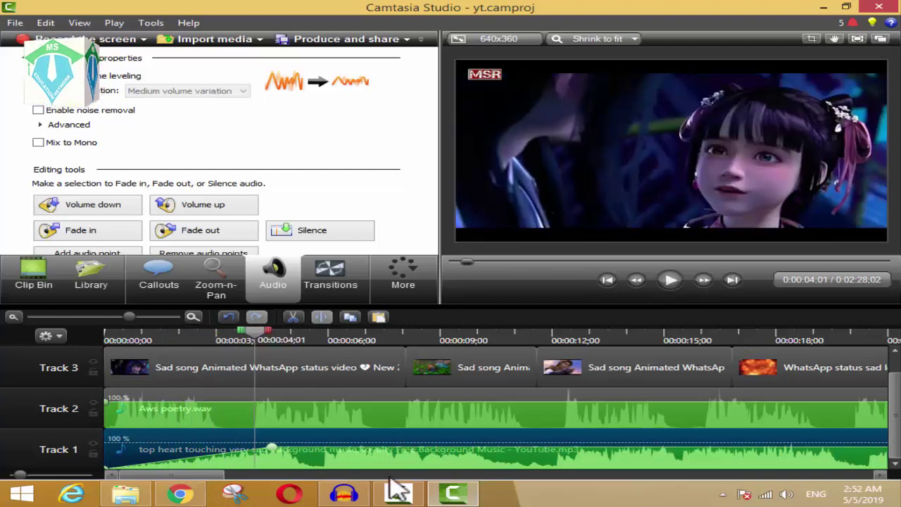
Lower the volume of the background music clip on Track 1 to a quiet level beneath the poetry
{"action": "left_click", "coordinate": [486, 445]}
{"action": "left_click_drag", "start_coordinate": [486, 445], "coordinate": [489, 461]}
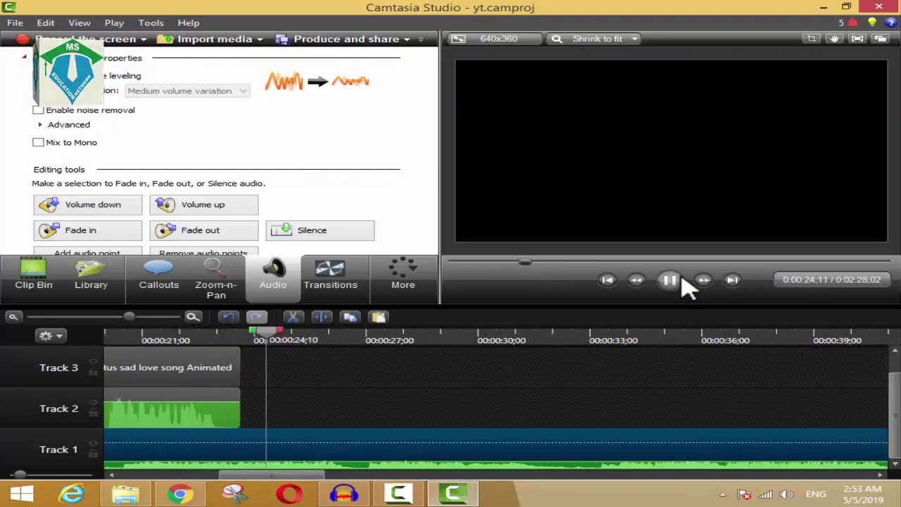
Split the background music on Track 1 at 0:00:23;19, where the poetry ends, and delete the remainder, playing the trimmed video
{"action": "left_click", "coordinate": [682, 278]}
{"action": "left_click_drag", "start_coordinate": [310, 341], "coordinate": [248, 363]}
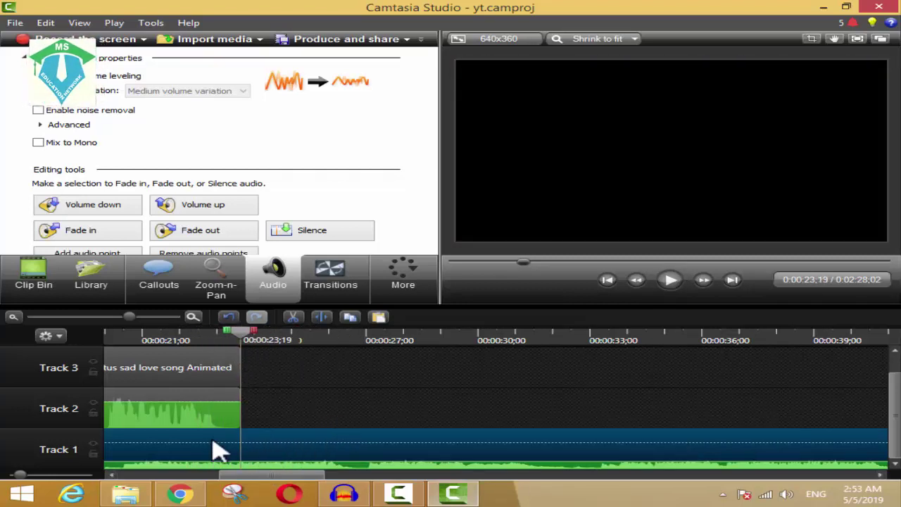
{"action": "mouse_move", "coordinate": [251, 358]}
{"action": "left_mouse_down"}
{"action": "mouse_move", "coordinate": [261, 346]}
{"action": "mouse_move", "coordinate": [180, 359]}
{"action": "mouse_move", "coordinate": [260, 366]}
{"action": "left_mouse_up"}
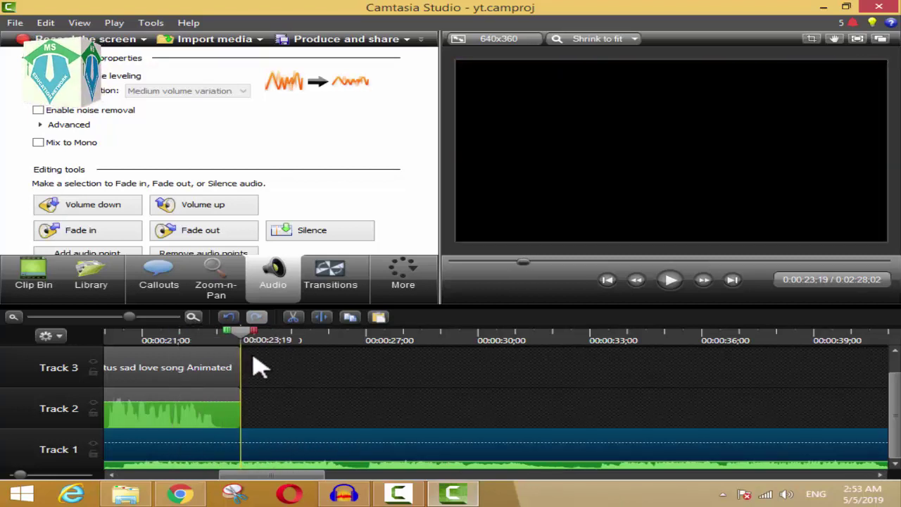
{"action": "left_click", "coordinate": [267, 462]}
{"action": "left_click_drag", "start_coordinate": [301, 463], "coordinate": [419, 407]}
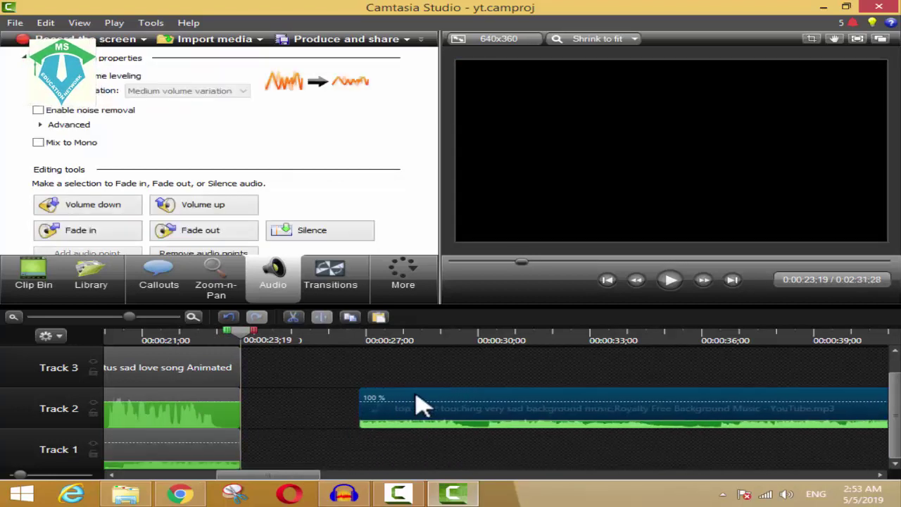
{"action": "key", "text": "Delete"}
{"action": "key", "text": "space"}
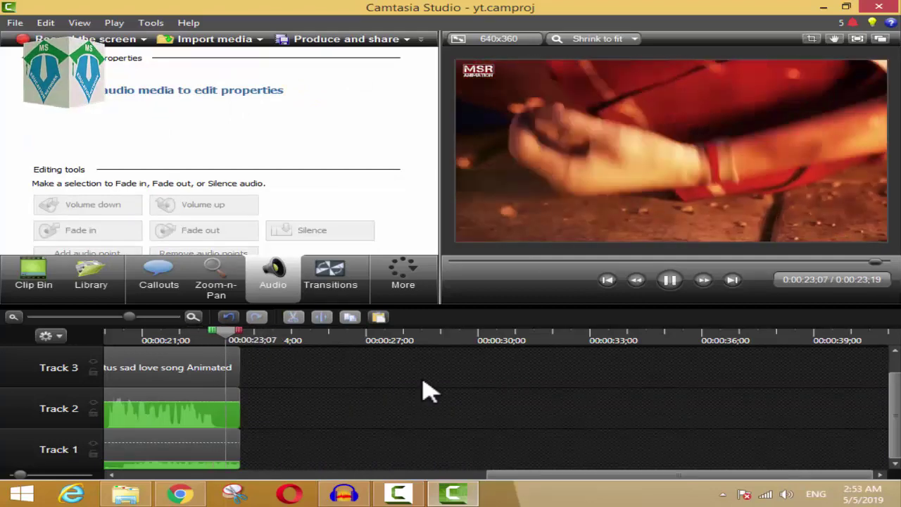
{"action": "key", "text": "space"}
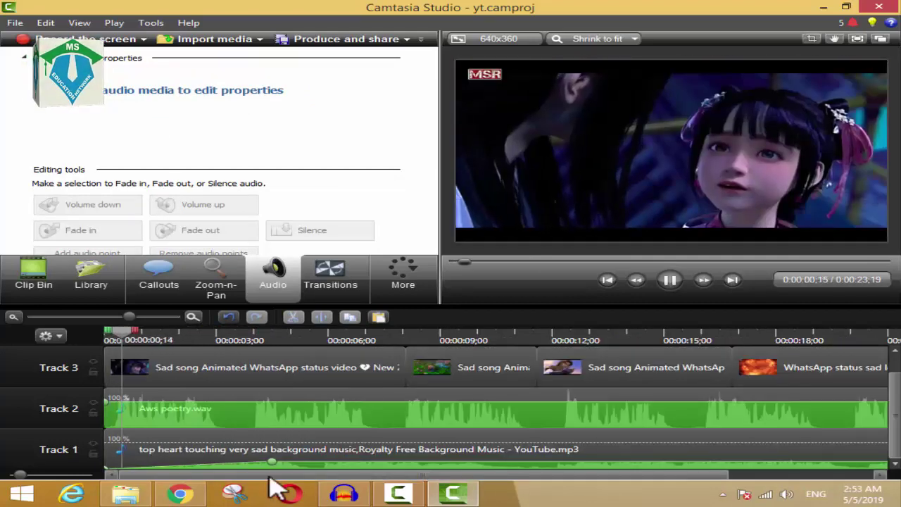
{"action": "key", "text": "space"}
{"action": "scroll", "coordinate": [397, 419], "scroll_direction": "down", "scroll_amount": 2}
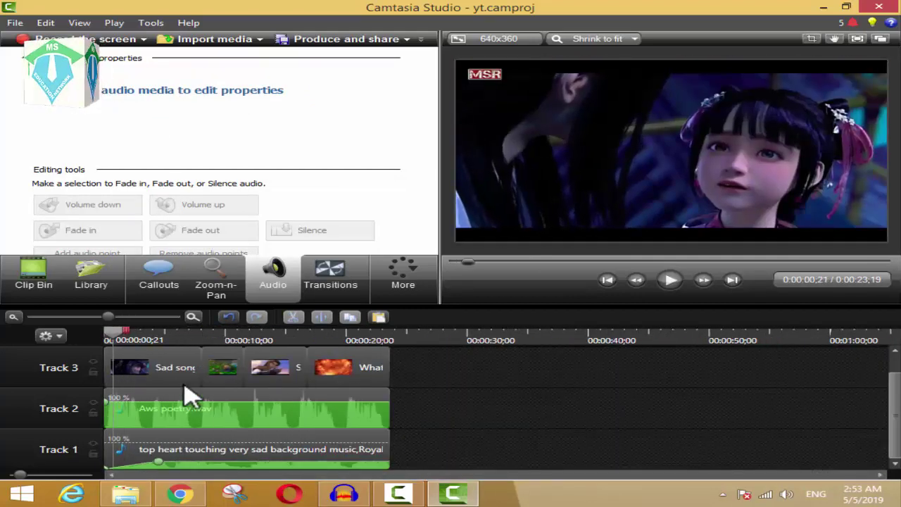
{"action": "key", "text": "space"}
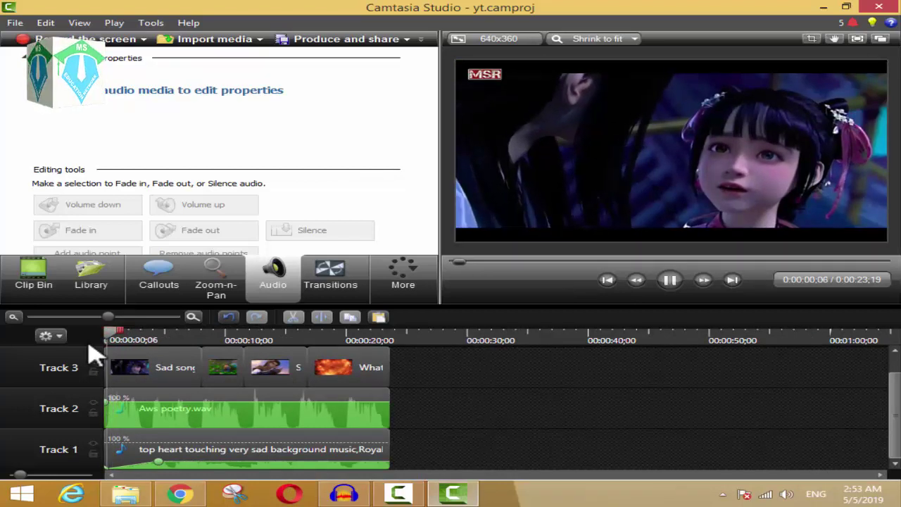
Add a fade-out to the end of the background music on Track 1 and play the opening
{"action": "left_click_drag", "start_coordinate": [121, 338], "coordinate": [370, 356]}
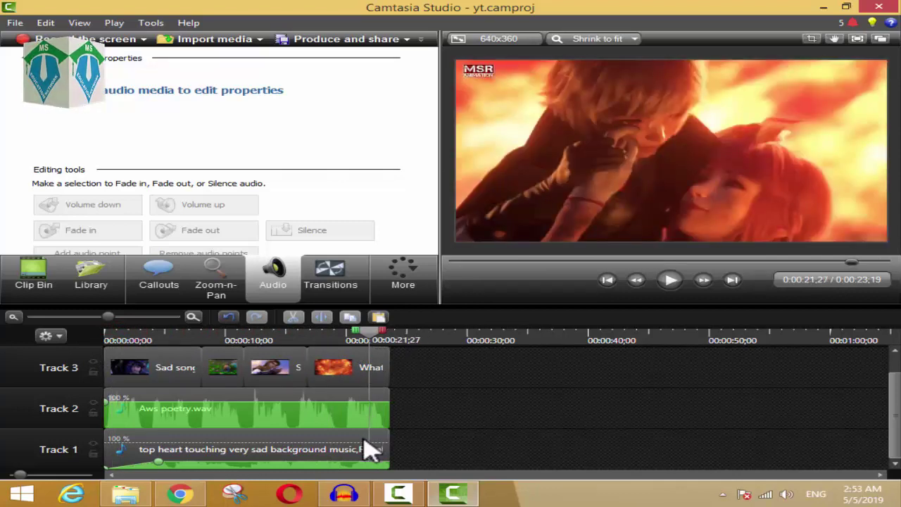
{"action": "left_click", "coordinate": [317, 454]}
{"action": "left_click", "coordinate": [187, 233]}
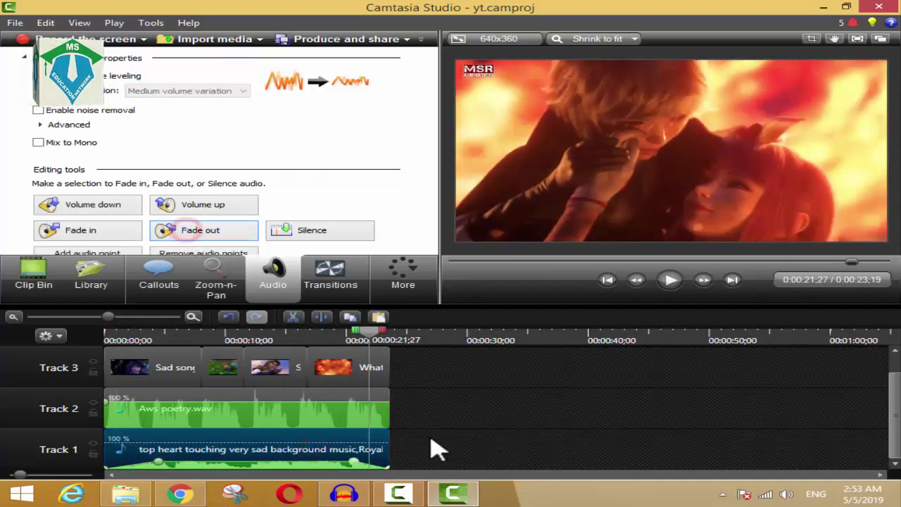
{"action": "left_click", "coordinate": [358, 340]}
{"action": "key", "text": "space"}
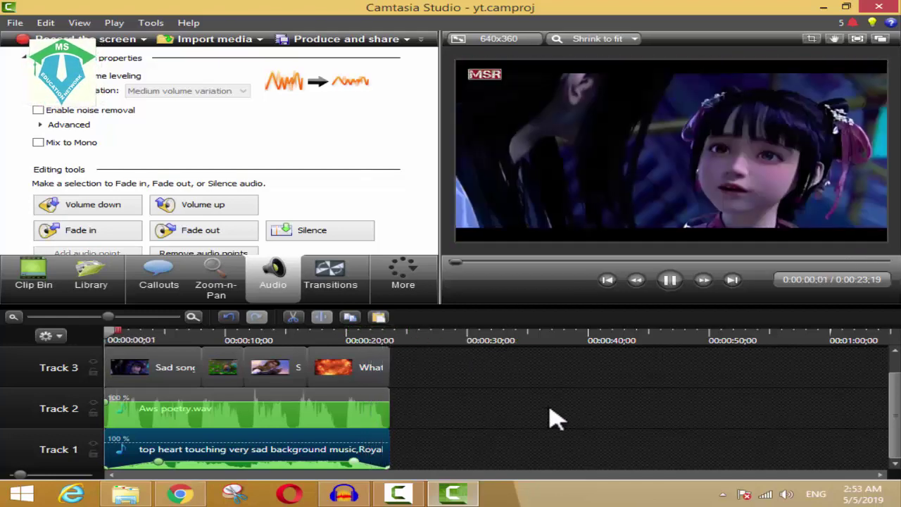
{"action": "left_click", "coordinate": [454, 432]}
{"action": "key", "text": "space"}
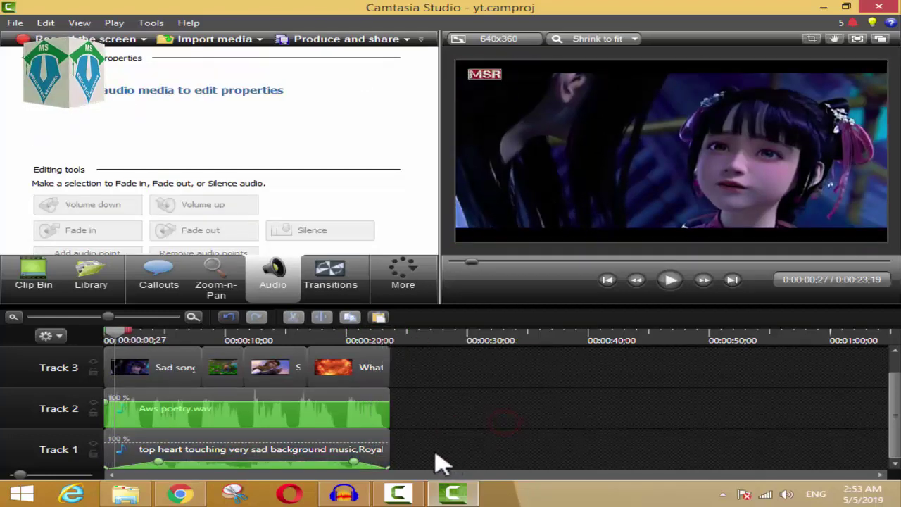
Group all video and audio clips on Tracks 1 to 3 and place the group at the start of Track 2
{"action": "left_click", "coordinate": [34, 276]}
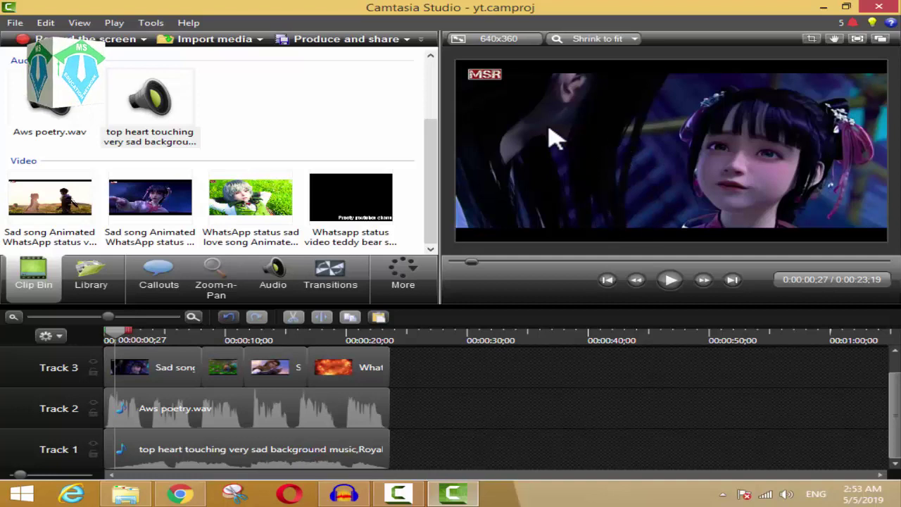
{"action": "left_click_drag", "start_coordinate": [358, 422], "coordinate": [120, 368]}
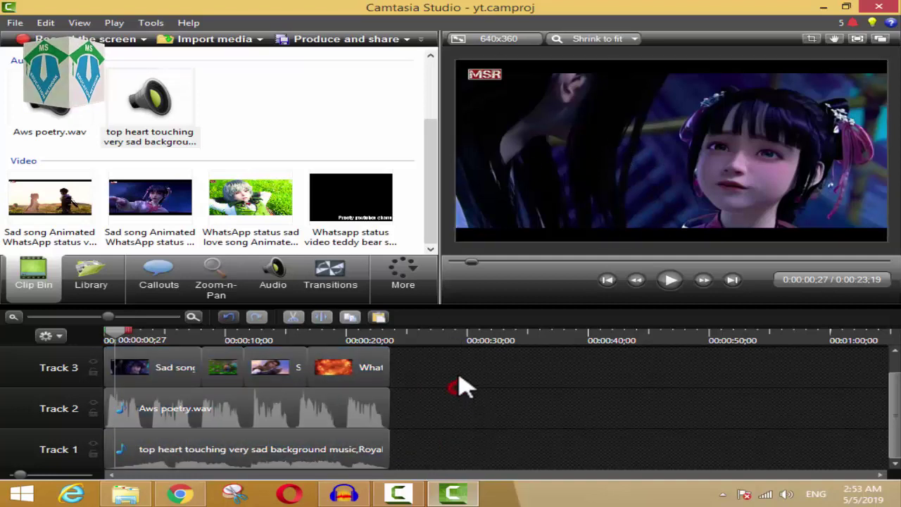
{"action": "left_click_drag", "start_coordinate": [459, 371], "coordinate": [109, 482]}
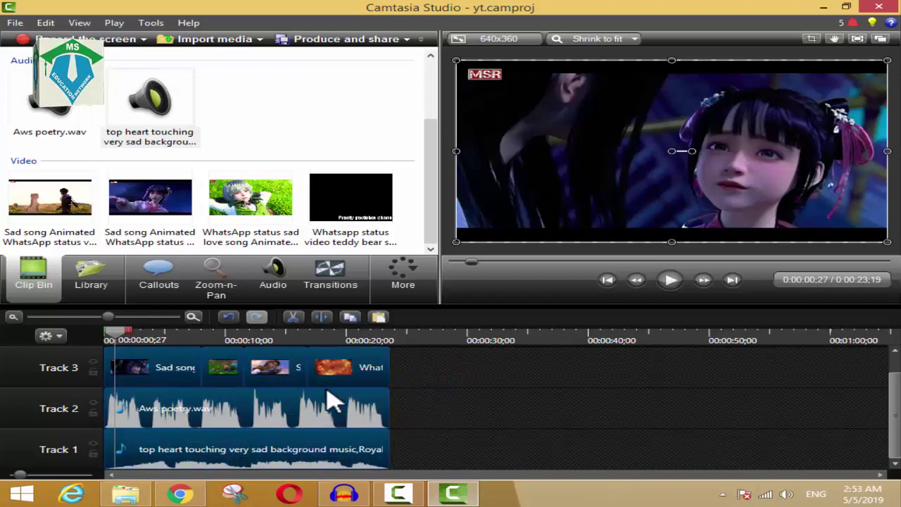
{"action": "right_click", "coordinate": [162, 417]}
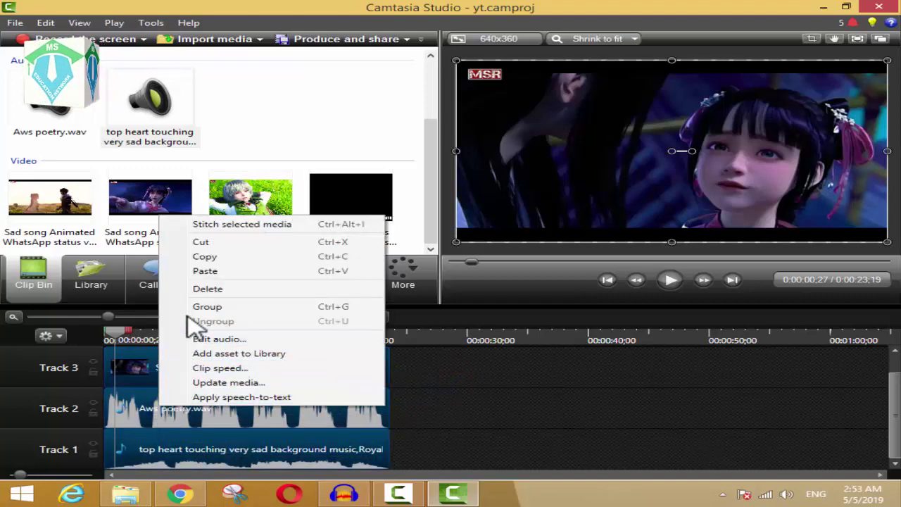
{"action": "left_click", "coordinate": [205, 288]}
{"action": "left_click_drag", "start_coordinate": [185, 454], "coordinate": [181, 412]}
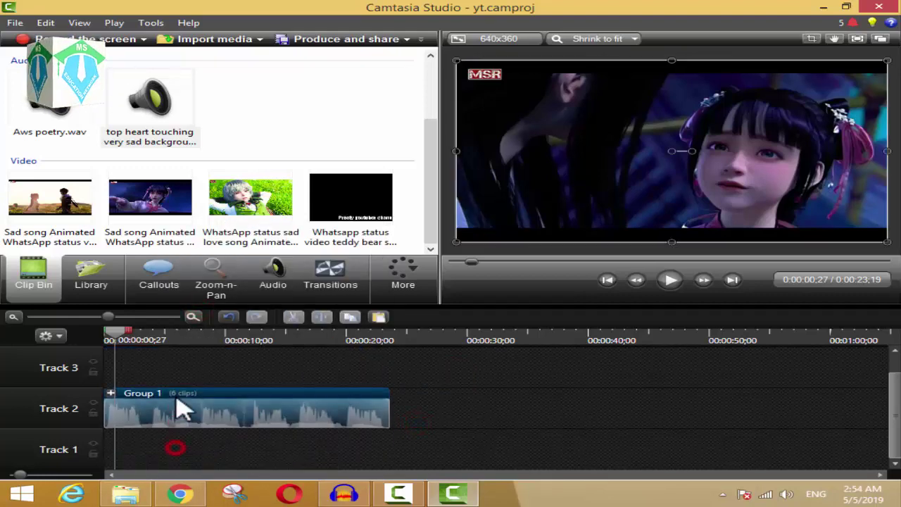
{"action": "key", "text": "space"}
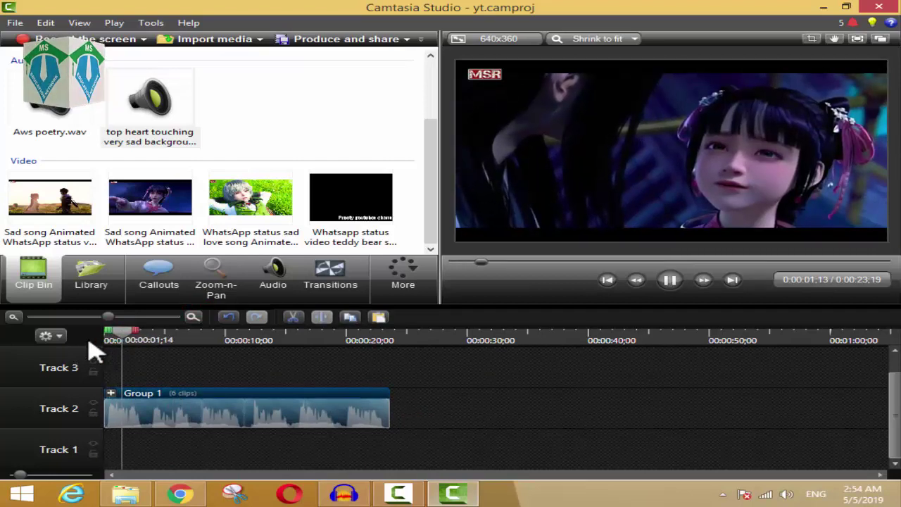
{"action": "key", "text": "space"}
{"action": "left_click", "coordinate": [250, 380]}
Add the Capture.JPG image to the start of Track 3 above the group and return the playhead to the start
{"action": "scroll", "coordinate": [261, 141], "scroll_direction": "up", "scroll_amount": 2}
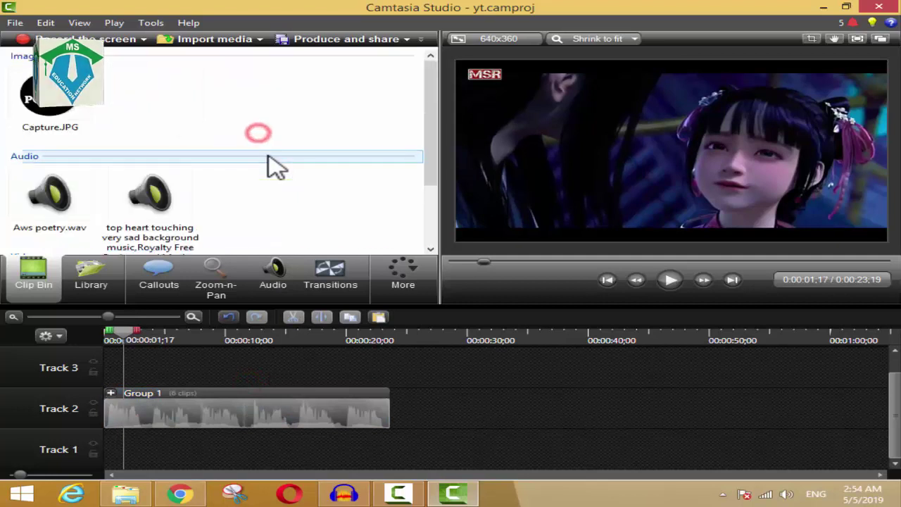
{"action": "left_click", "coordinate": [50, 91]}
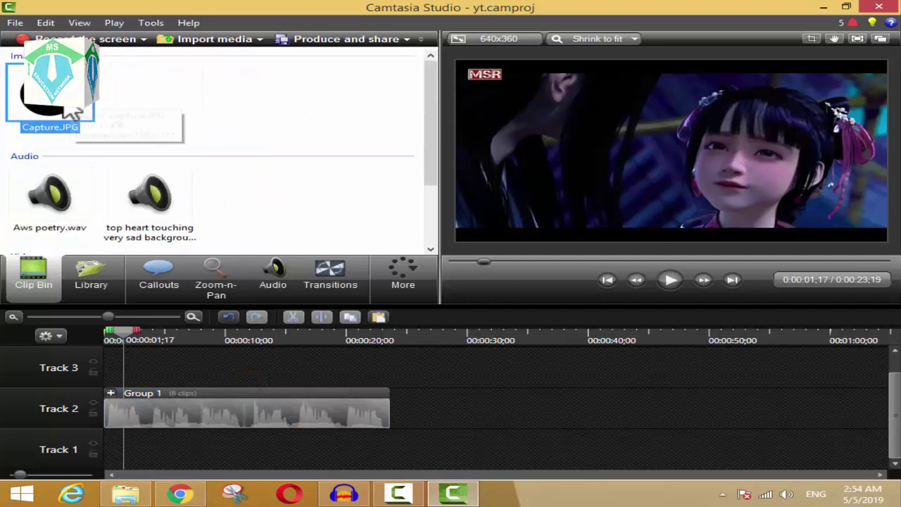
{"action": "left_click_drag", "start_coordinate": [71, 106], "coordinate": [121, 371]}
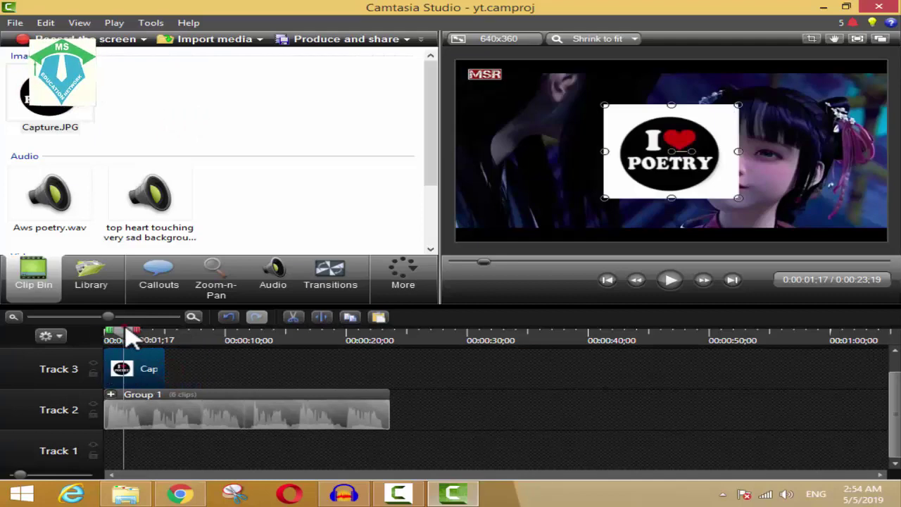
{"action": "left_click_drag", "start_coordinate": [132, 338], "coordinate": [270, 366]}
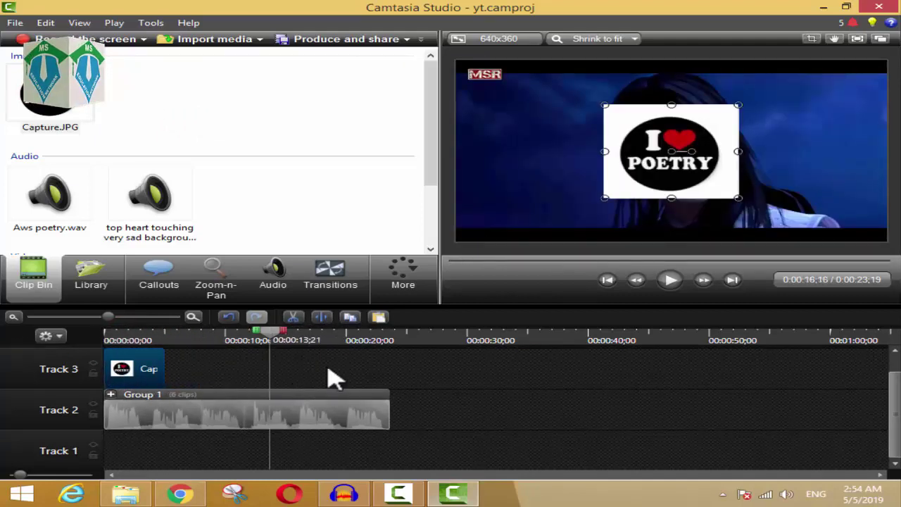
{"action": "left_click_drag", "start_coordinate": [334, 378], "coordinate": [50, 368]}
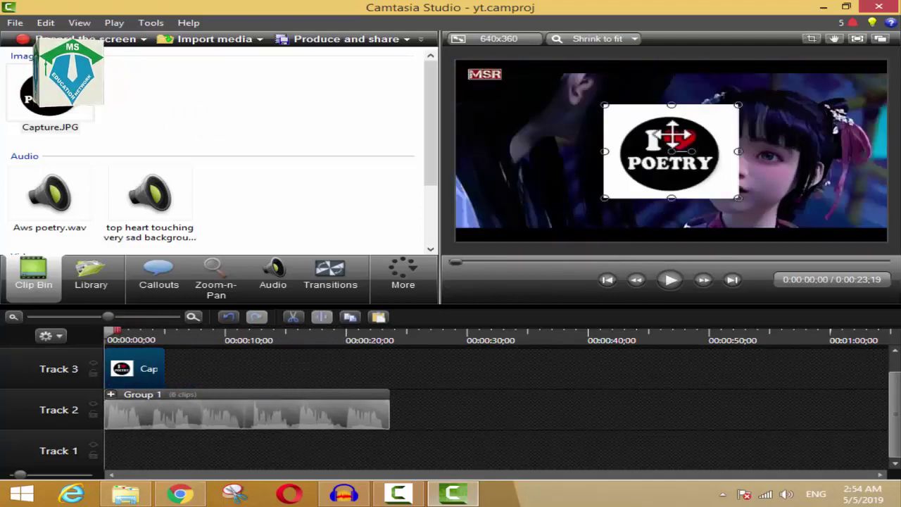
Move the I Love Poetry image to the upper-right corner of the video frame and shrink it to a small logo
{"action": "left_click_drag", "start_coordinate": [626, 183], "coordinate": [580, 184]}
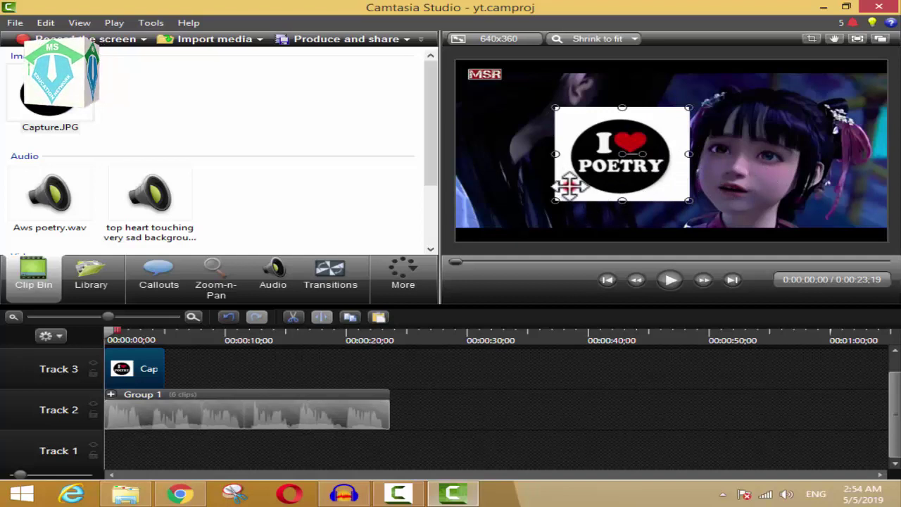
{"action": "left_click_drag", "start_coordinate": [569, 187], "coordinate": [767, 151]}
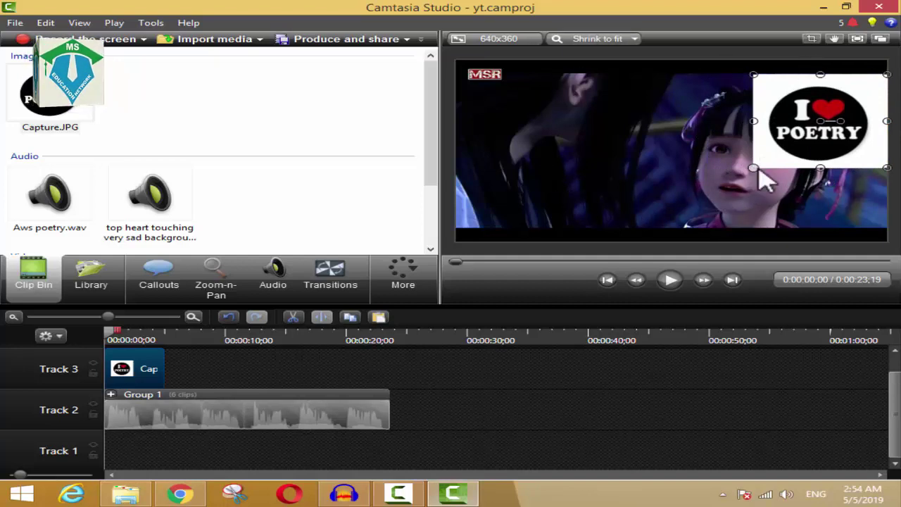
{"action": "left_click_drag", "start_coordinate": [760, 148], "coordinate": [755, 149]}
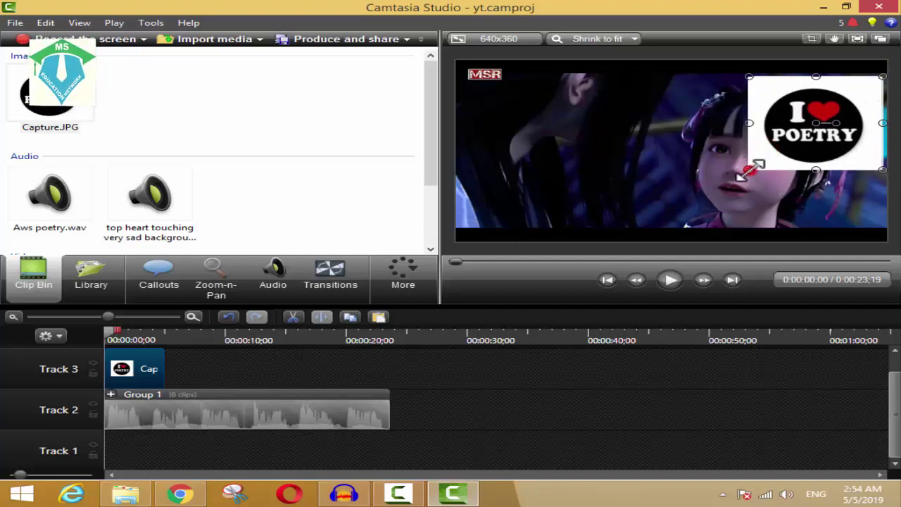
{"action": "left_click_drag", "start_coordinate": [753, 169], "coordinate": [854, 81]}
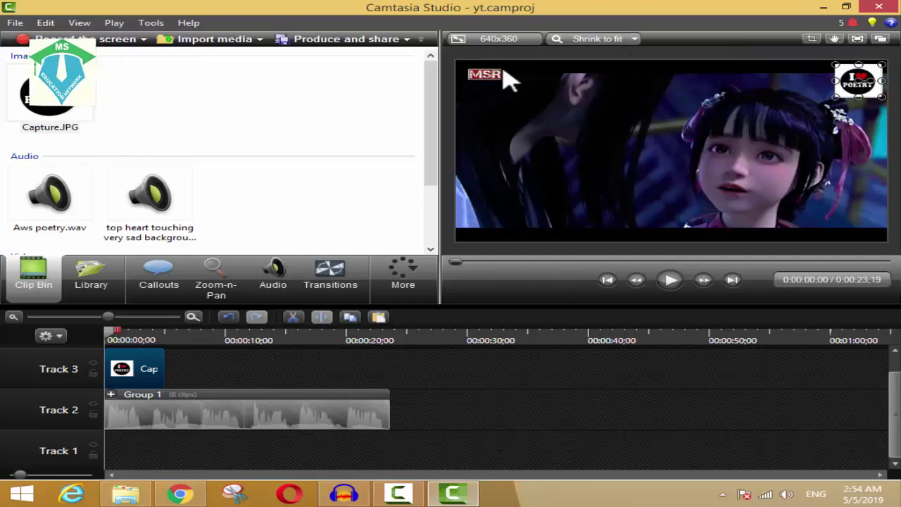
Nudge the poetry logo slightly inward from the frame's corner in the full-screen preview and return to the editor
{"action": "left_click", "coordinate": [857, 39]}
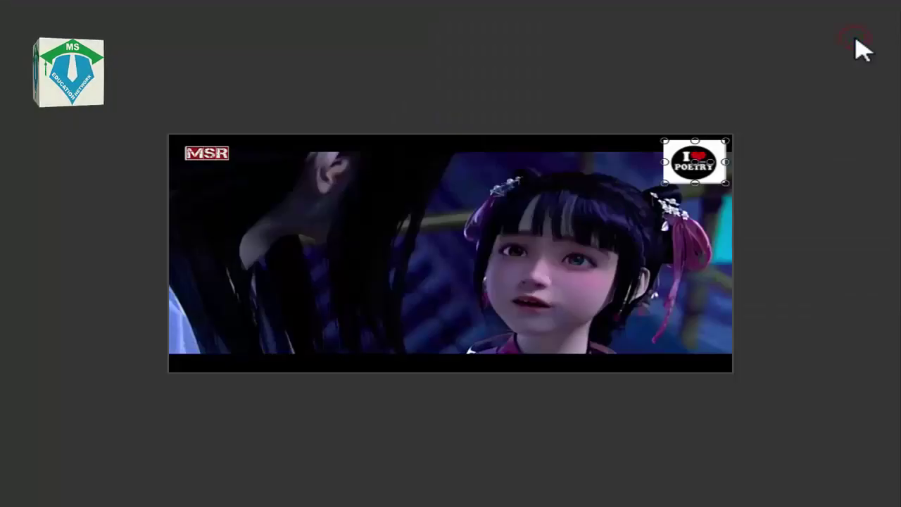
{"action": "left_click_drag", "start_coordinate": [697, 164], "coordinate": [693, 165]}
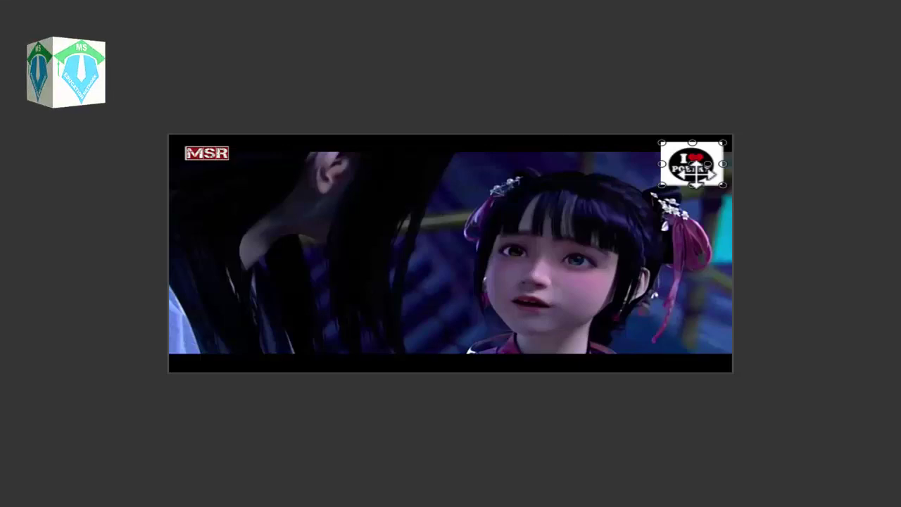
{"action": "left_click", "coordinate": [507, 219]}
{"action": "left_click", "coordinate": [488, 83]}
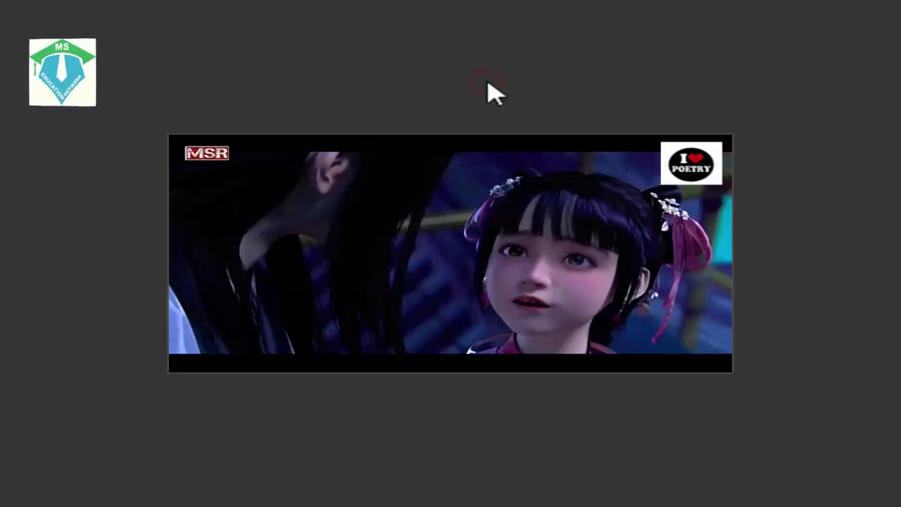
{"action": "key", "text": "Escape"}
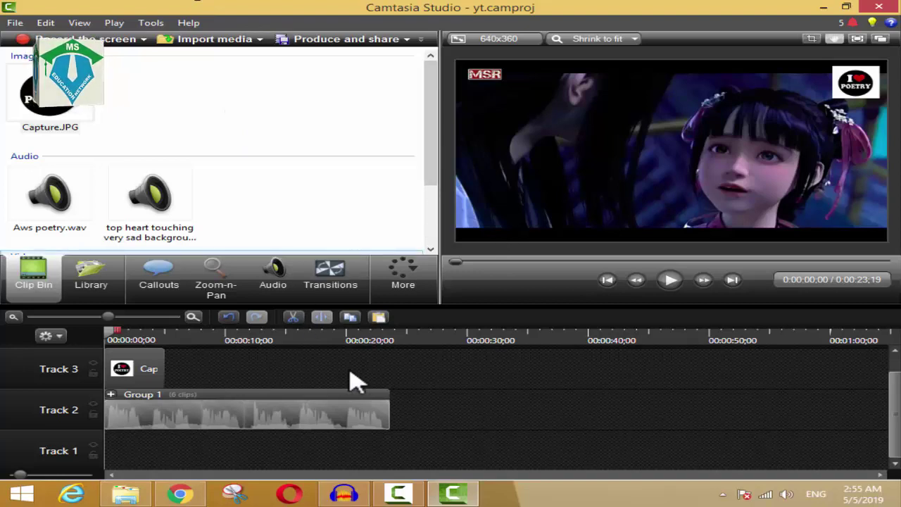
Extend the Capture.JPG clip on Track 3 to the end of the grouped clips at 0:00:23;19 and play the video
{"action": "key", "text": "space"}
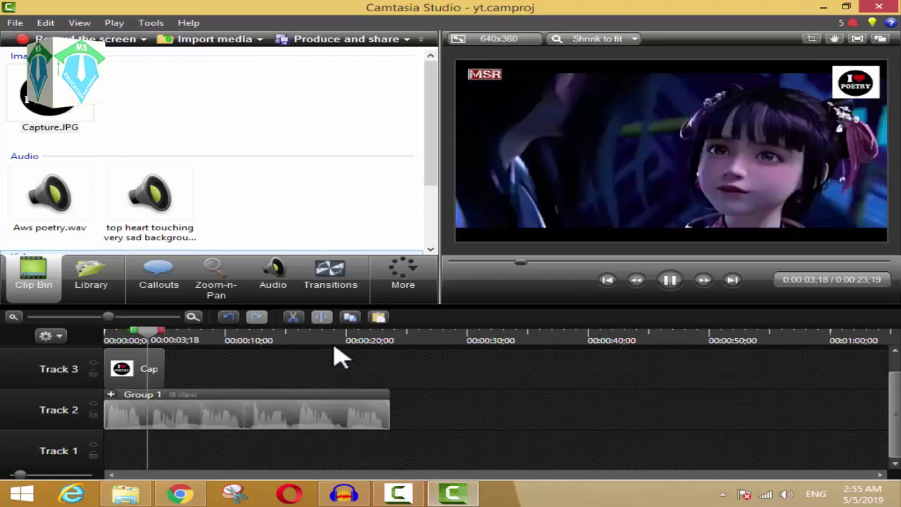
{"action": "key", "text": "space"}
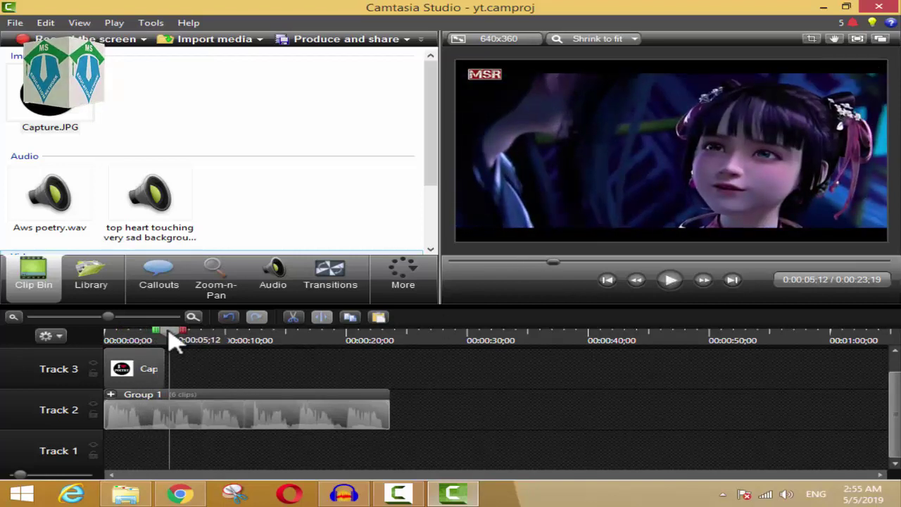
{"action": "left_click_drag", "start_coordinate": [174, 342], "coordinate": [247, 380]}
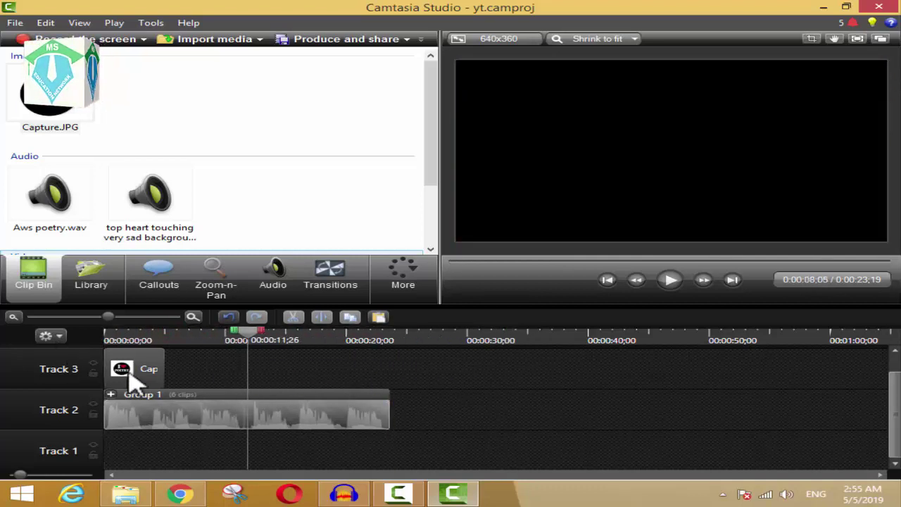
{"action": "left_click_drag", "start_coordinate": [134, 382], "coordinate": [79, 386]}
{"action": "left_click", "coordinate": [151, 372]}
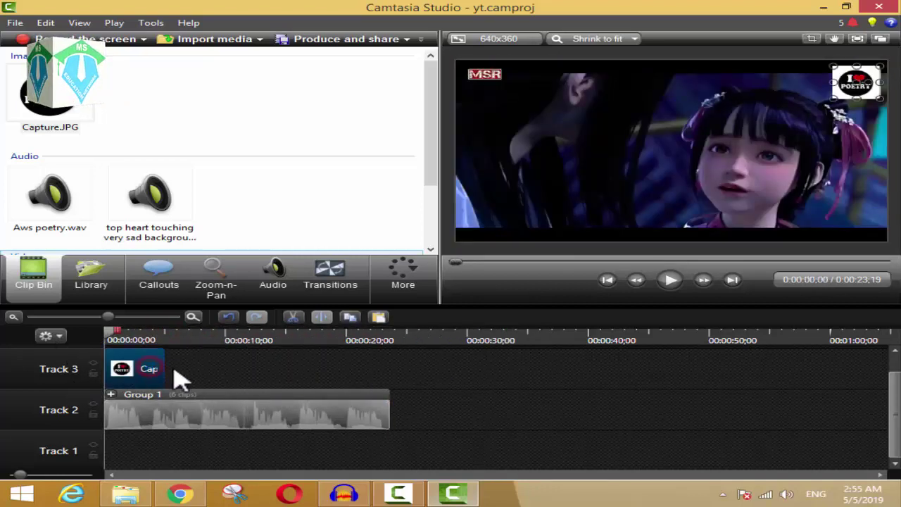
{"action": "left_click_drag", "start_coordinate": [162, 368], "coordinate": [390, 372]}
{"action": "key", "text": "space"}
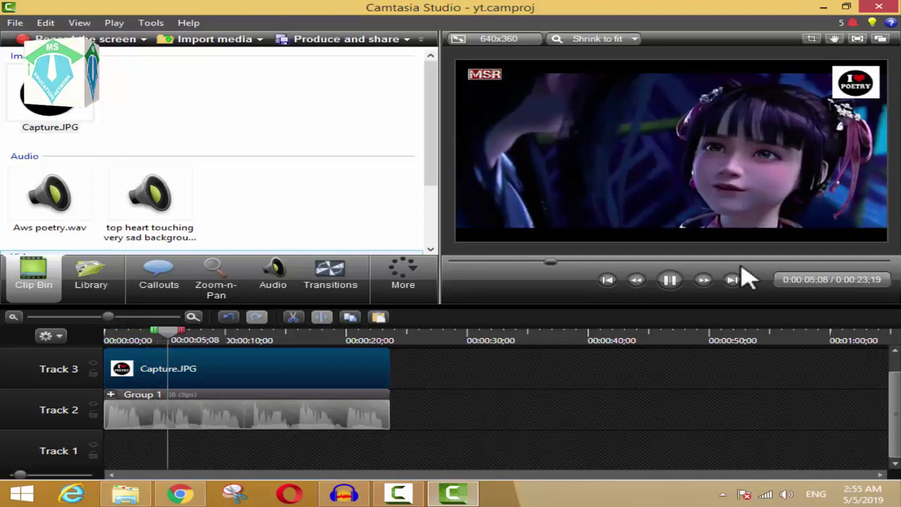
Pause the playback and move the playhead back to 0:00:03;28 to check the poetry logo over the video
{"action": "left_click", "coordinate": [667, 281]}
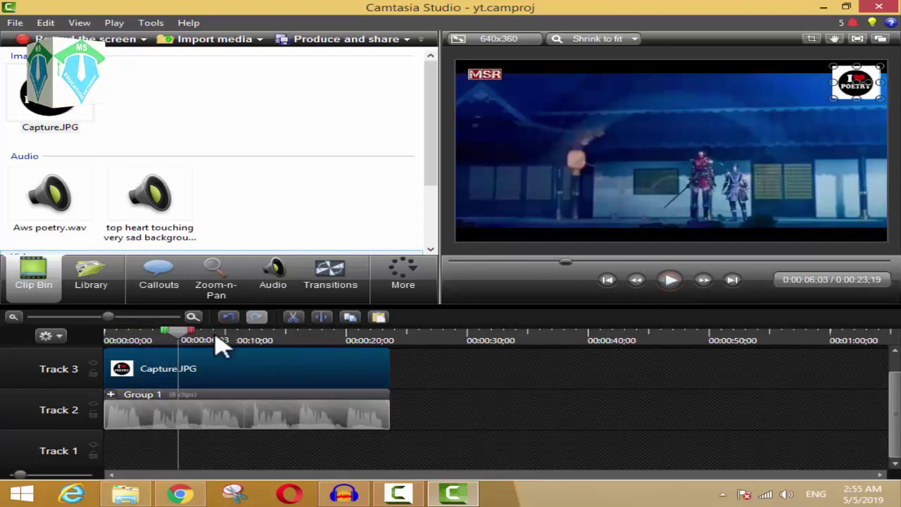
{"action": "left_click_drag", "start_coordinate": [179, 336], "coordinate": [155, 359]}
{"action": "left_click", "coordinate": [614, 412]}
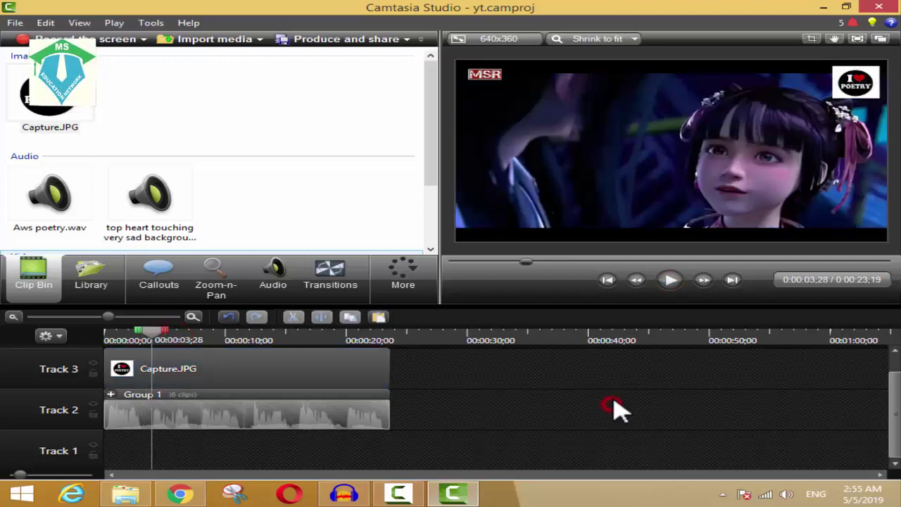
{"action": "left_click", "coordinate": [320, 355]}
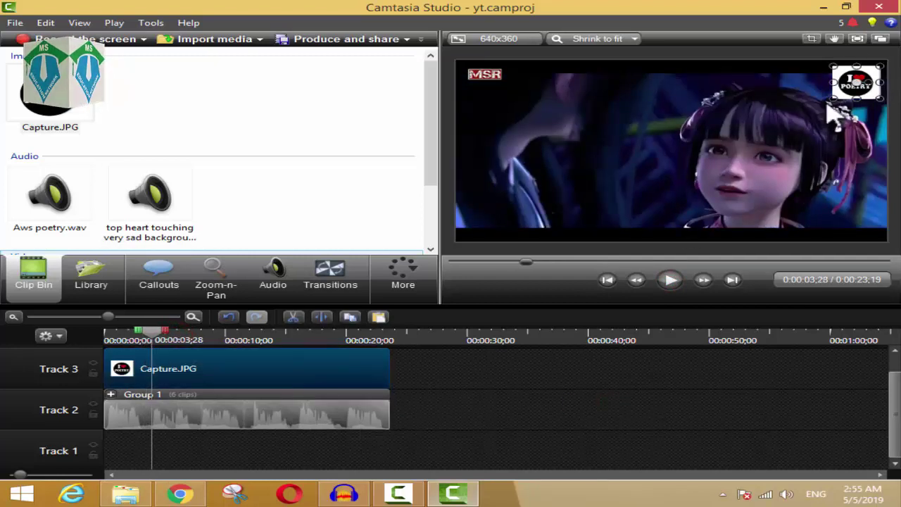
{"action": "left_click", "coordinate": [704, 369]}
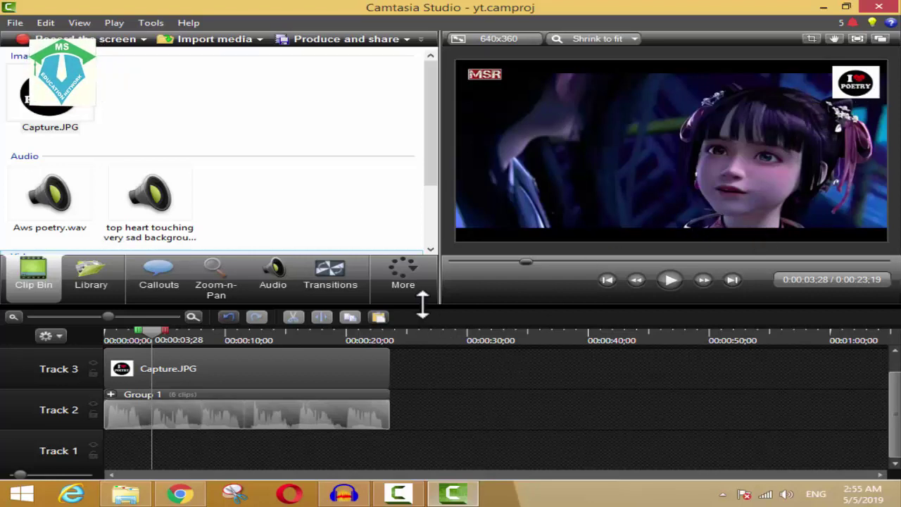
Open the visual properties of the Capture.JPG clip, with the playhead at the start, and show its visual effects
{"action": "left_click", "coordinate": [407, 271]}
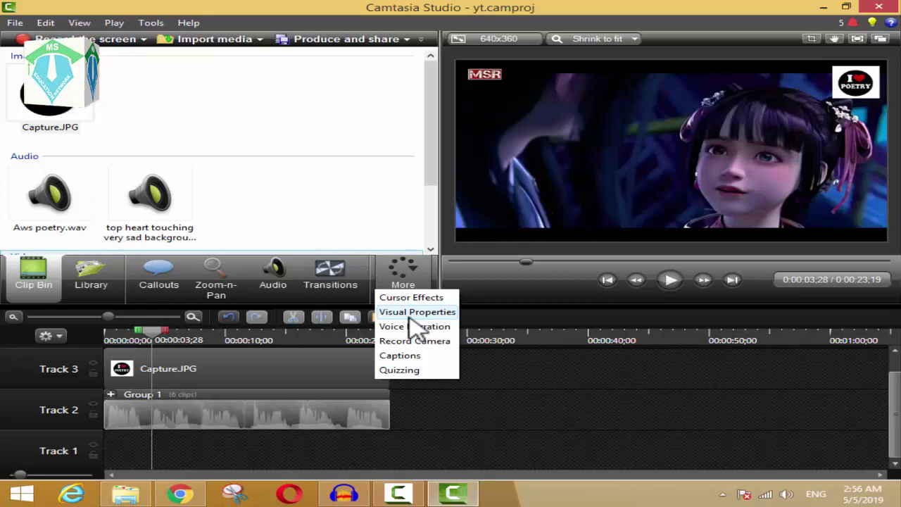
{"action": "left_click", "coordinate": [415, 314]}
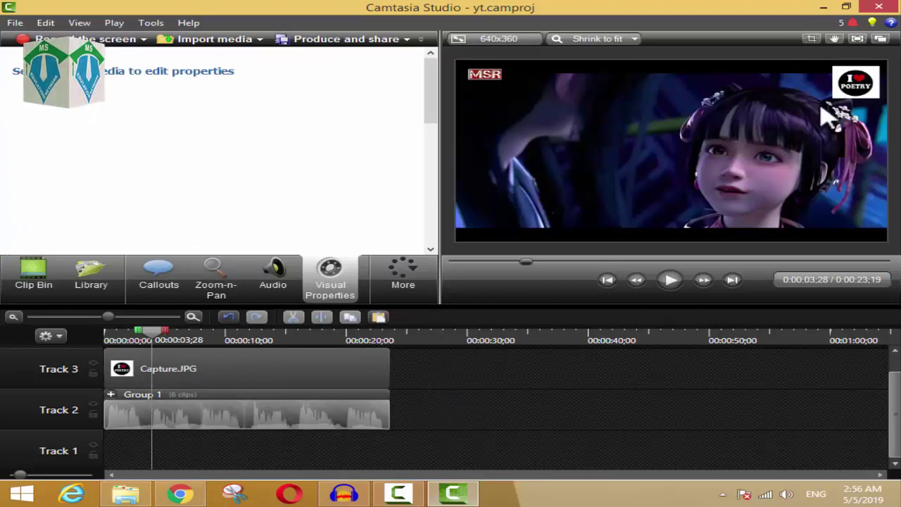
{"action": "left_click", "coordinate": [189, 376]}
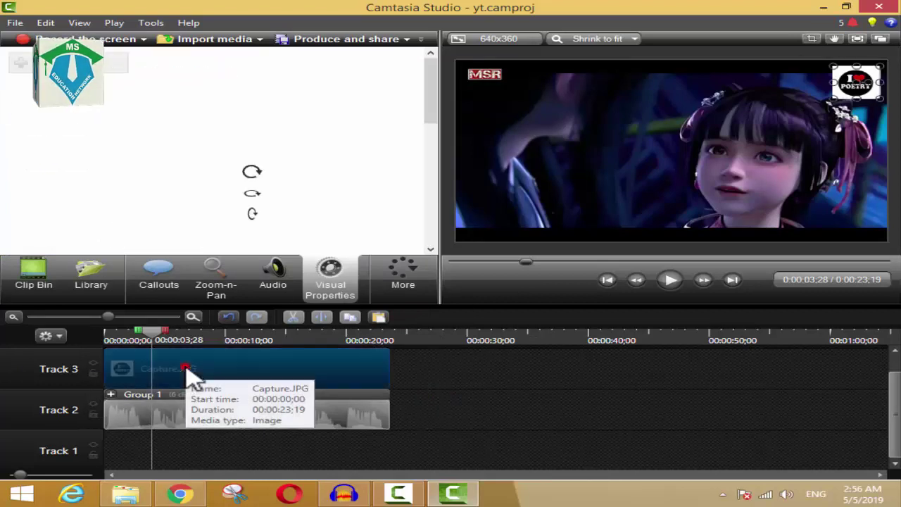
{"action": "left_click_drag", "start_coordinate": [156, 342], "coordinate": [101, 342]}
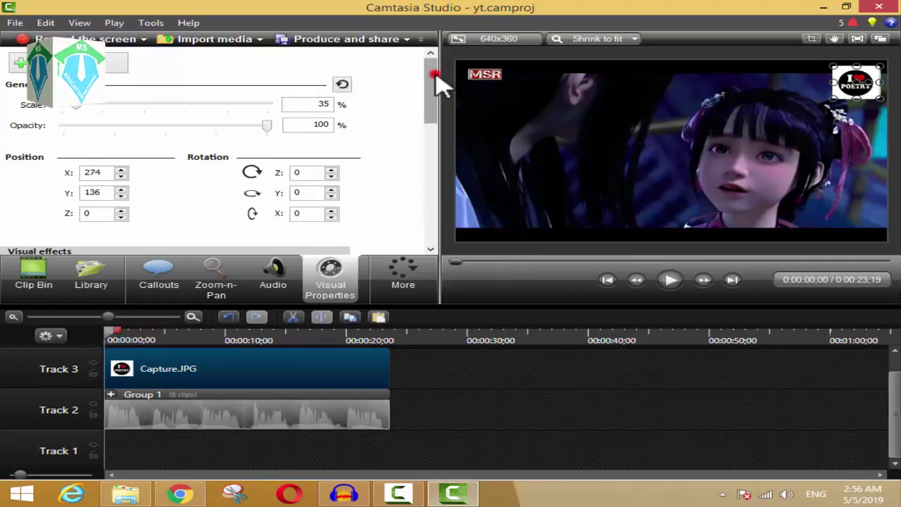
{"action": "left_click_drag", "start_coordinate": [431, 76], "coordinate": [445, 150]}
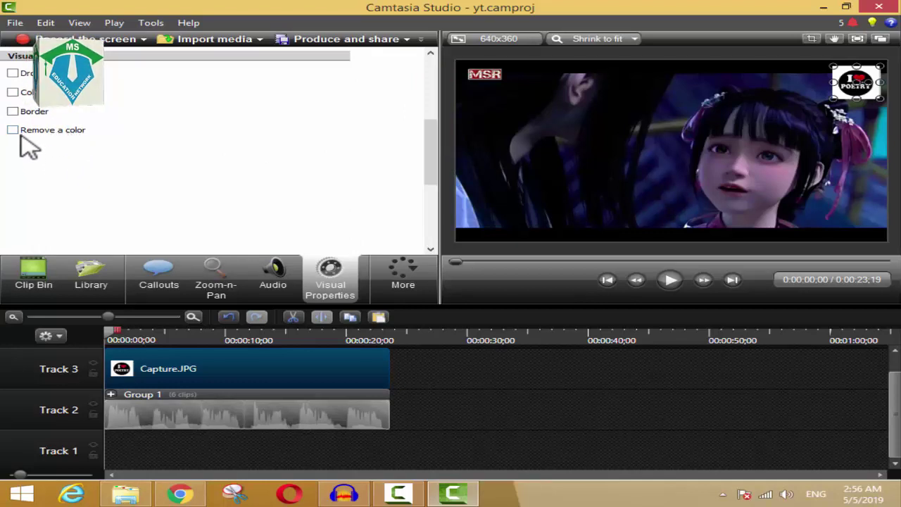
{"action": "left_click", "coordinate": [14, 130]}
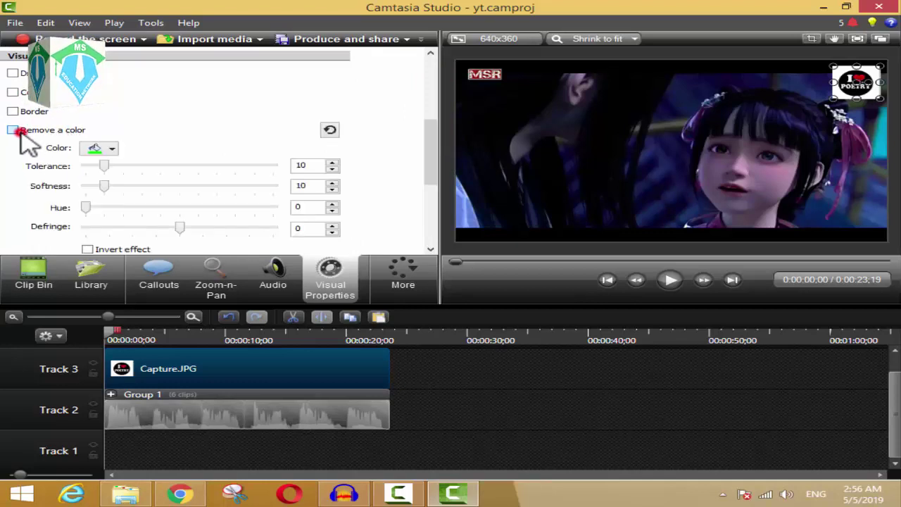
{"action": "left_click", "coordinate": [113, 150]}
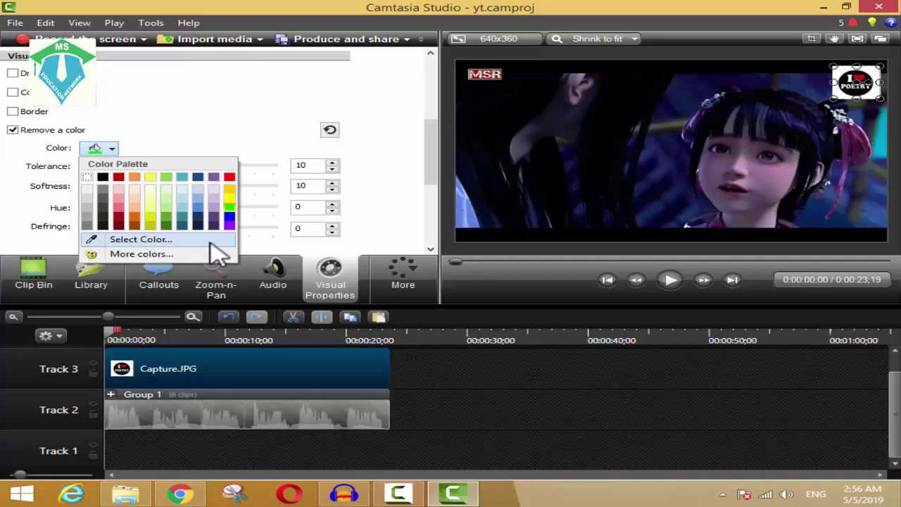
{"action": "left_click", "coordinate": [107, 239]}
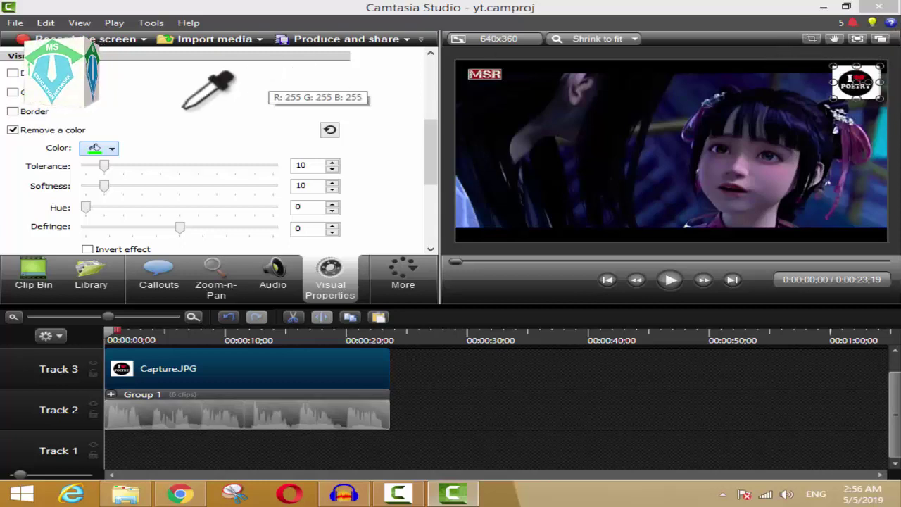
{"action": "left_click", "coordinate": [12, 131]}
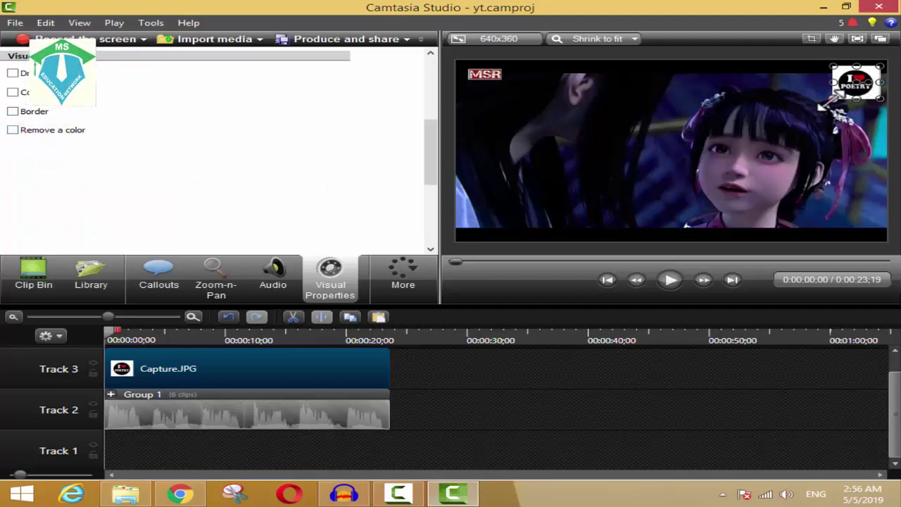
Enlarge the poetry logo over the middle of the frame and enable Remove a color on it with white
{"action": "left_click_drag", "start_coordinate": [828, 104], "coordinate": [629, 240]}
{"action": "left_click_drag", "start_coordinate": [744, 137], "coordinate": [674, 132]}
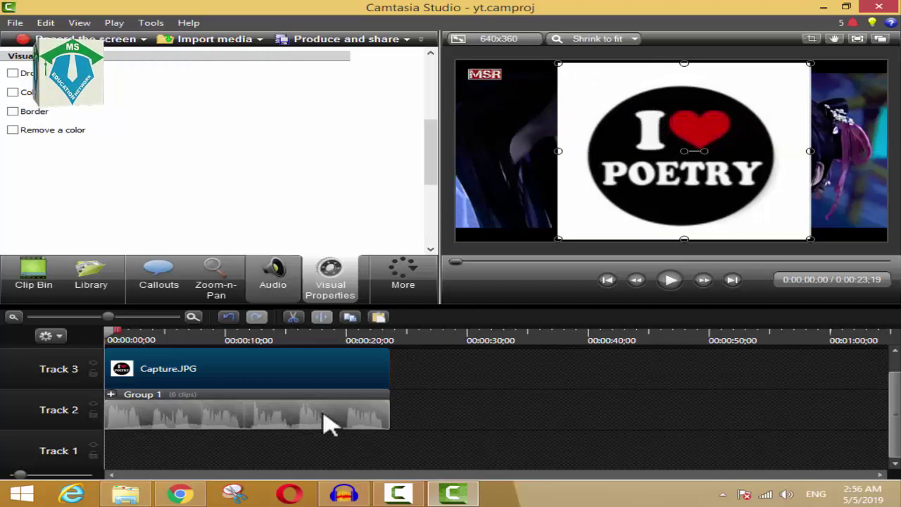
{"action": "left_click", "coordinate": [180, 372]}
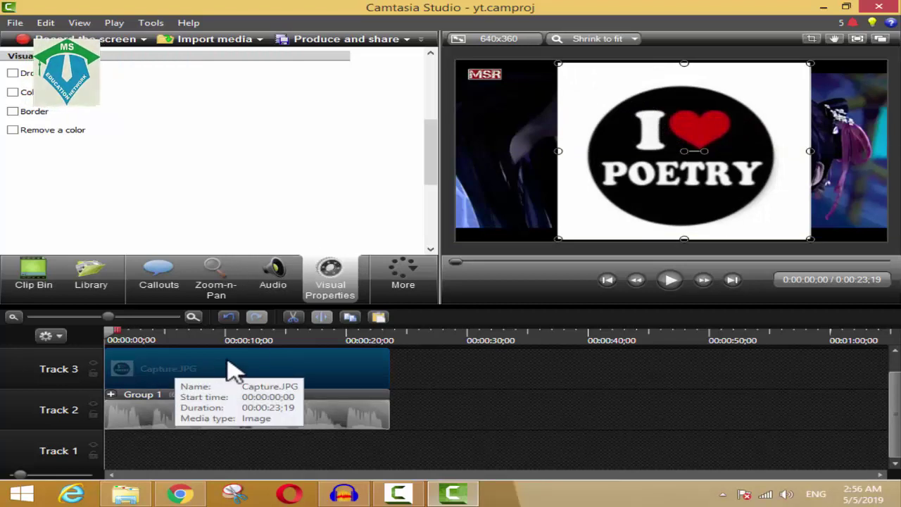
{"action": "left_click", "coordinate": [394, 280]}
{"action": "left_click", "coordinate": [331, 278]}
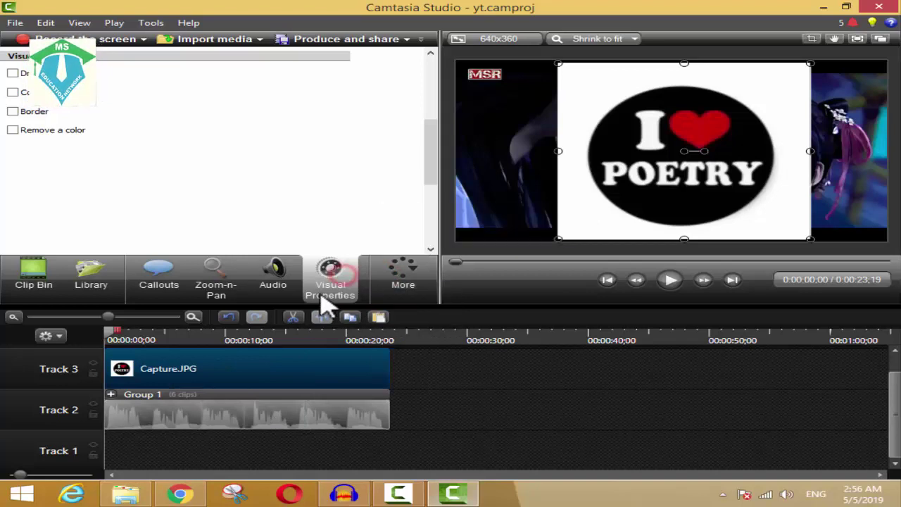
{"action": "mouse_move", "coordinate": [433, 157]}
{"action": "left_mouse_down"}
{"action": "mouse_move", "coordinate": [426, 131]}
{"action": "mouse_move", "coordinate": [428, 156]}
{"action": "left_mouse_up"}
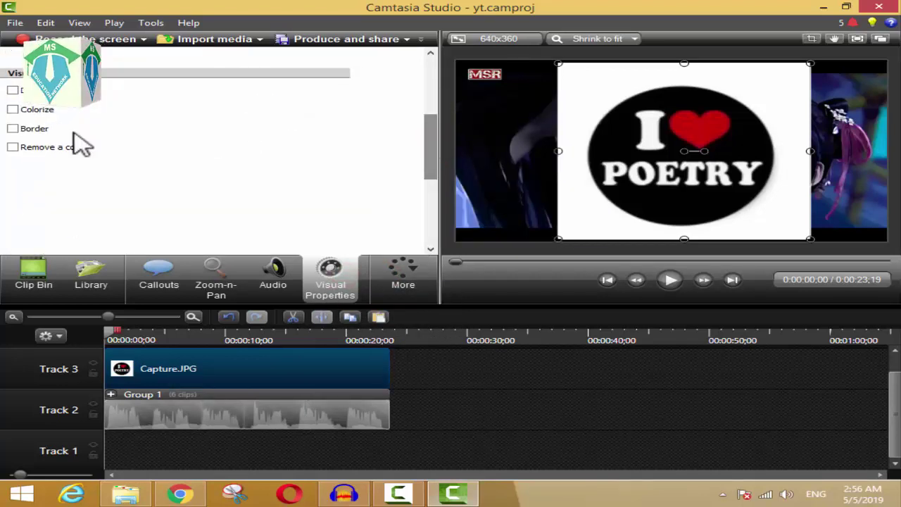
{"action": "left_click", "coordinate": [34, 148]}
{"action": "left_click", "coordinate": [112, 166]}
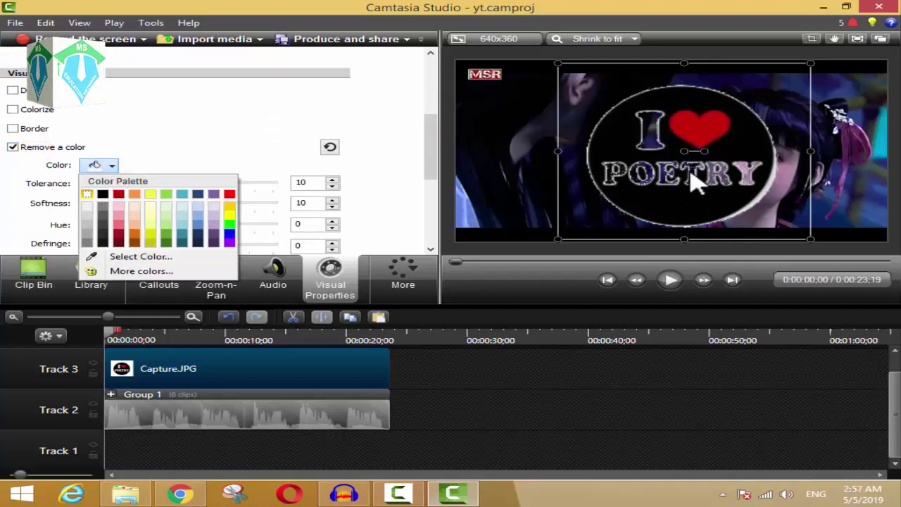
{"action": "left_click", "coordinate": [256, 113]}
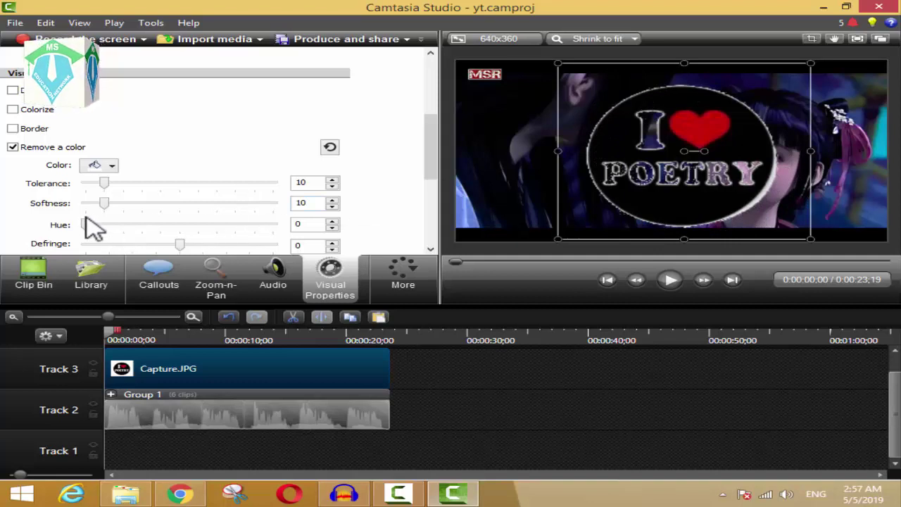
Set the color removal's tolerance to 100 and softness to 94, and briefly play the video
{"action": "left_click_drag", "start_coordinate": [107, 187], "coordinate": [245, 198]}
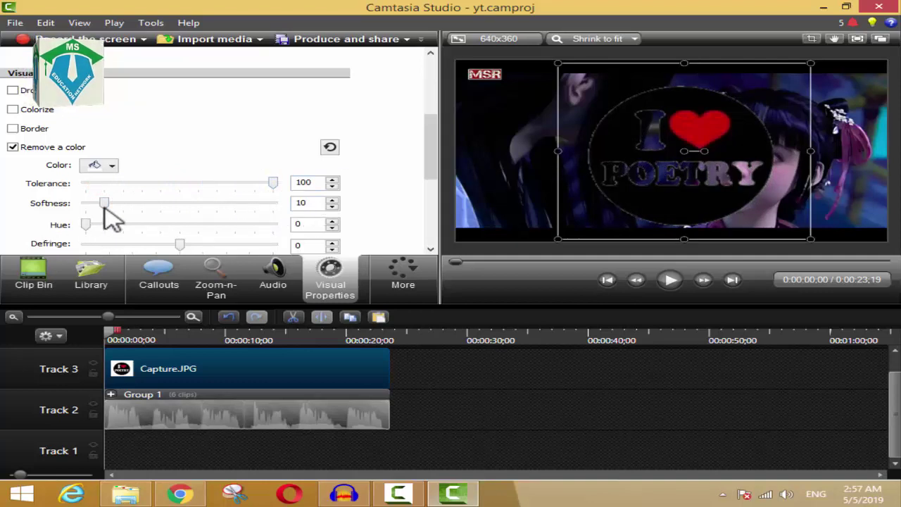
{"action": "left_click_drag", "start_coordinate": [106, 211], "coordinate": [240, 207]}
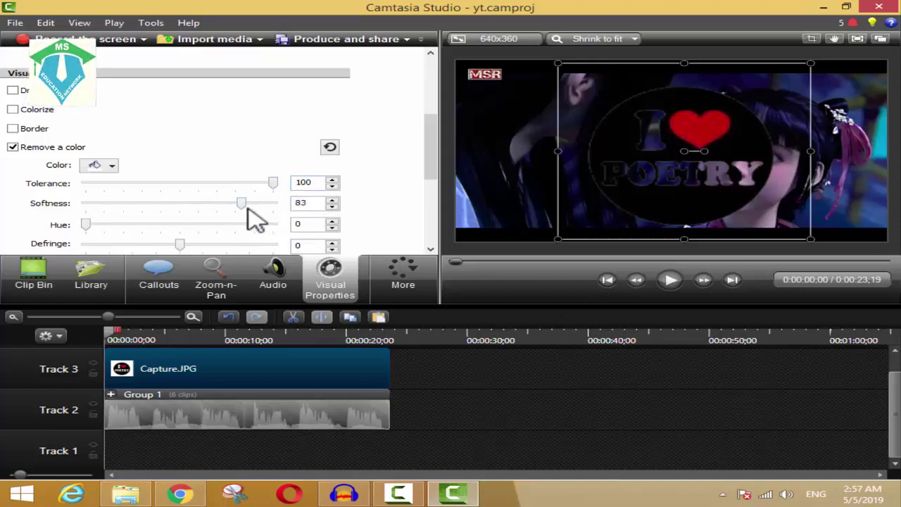
{"action": "left_click_drag", "start_coordinate": [254, 215], "coordinate": [267, 215]}
{"action": "left_click", "coordinate": [673, 280]}
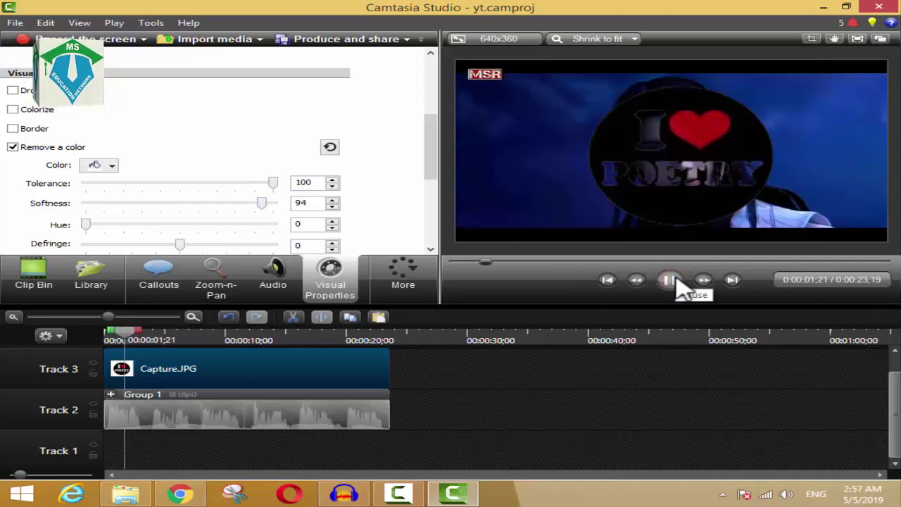
{"action": "left_click", "coordinate": [673, 280]}
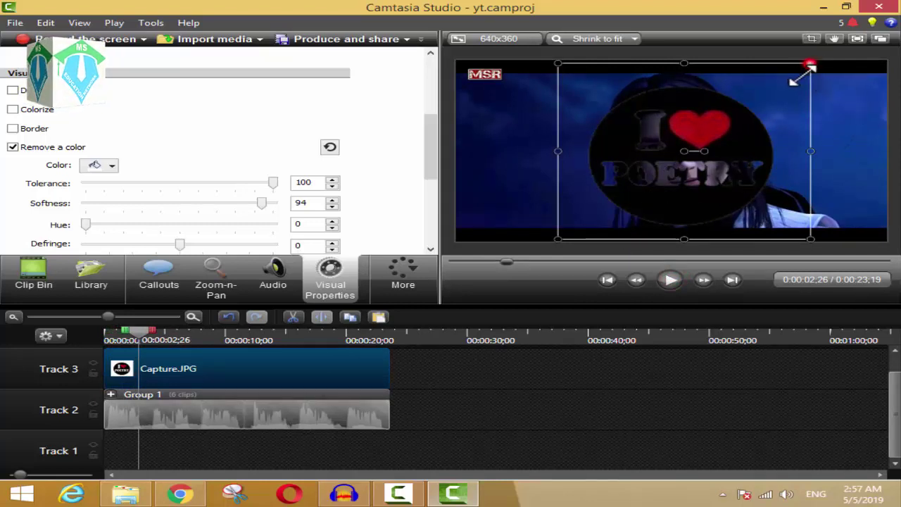
Shrink the poetry logo back to a small size and move it to the frame's upper-right corner
{"action": "left_click_drag", "start_coordinate": [810, 66], "coordinate": [627, 179]}
{"action": "left_click_drag", "start_coordinate": [571, 228], "coordinate": [832, 110]}
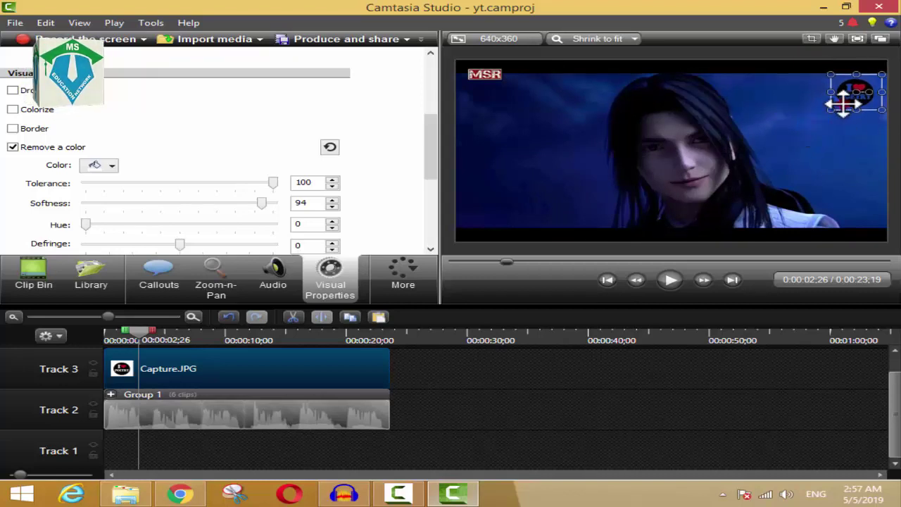
{"action": "left_click", "coordinate": [576, 407]}
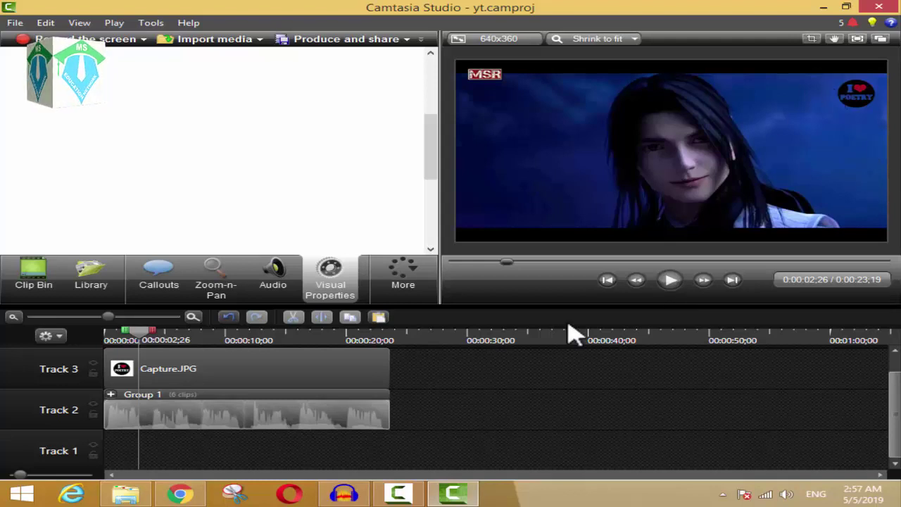
Play the video to check the logo without its white background, and return the playhead to 0:00:10;05
{"action": "left_click", "coordinate": [289, 380]}
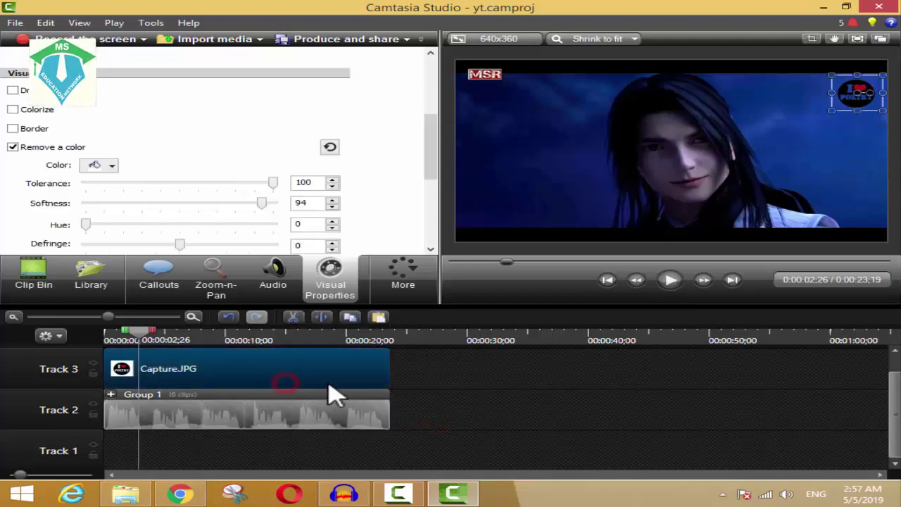
{"action": "scroll", "coordinate": [571, 394], "scroll_direction": "up", "scroll_amount": 1}
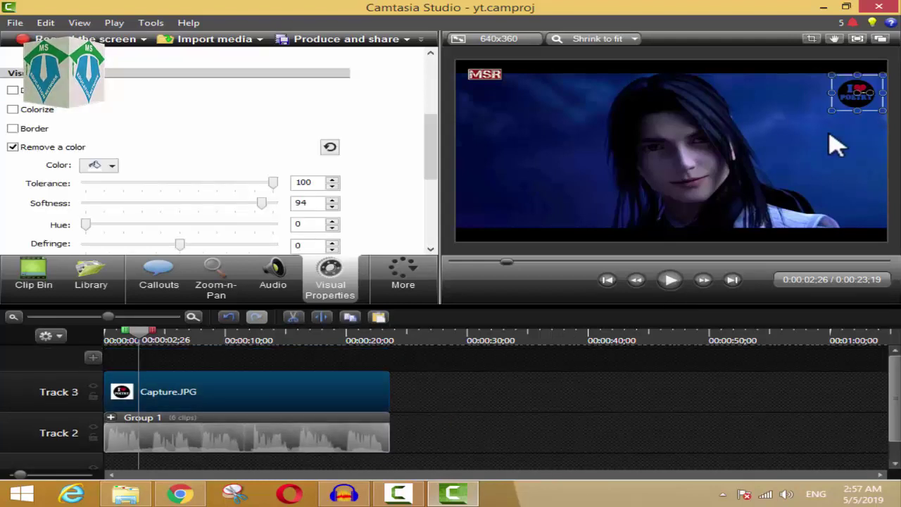
{"action": "left_click", "coordinate": [671, 281]}
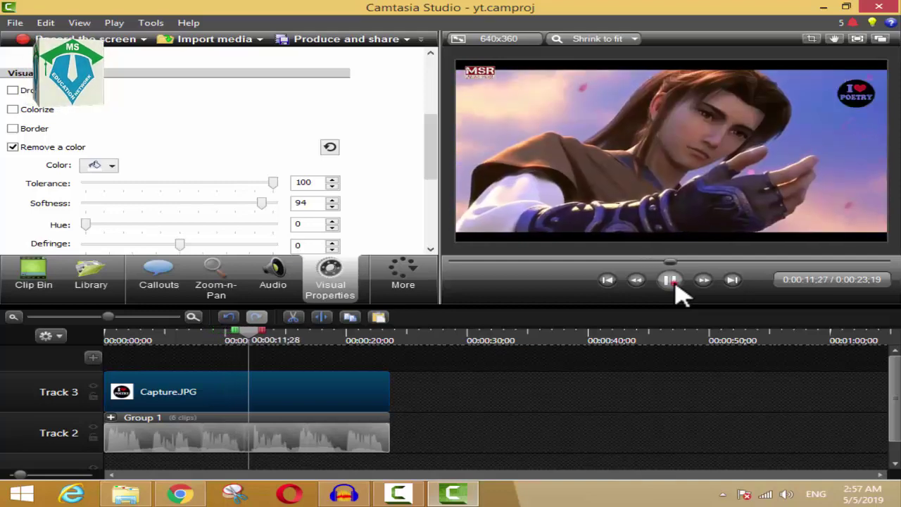
{"action": "left_click", "coordinate": [678, 284]}
{"action": "left_click", "coordinate": [480, 431]}
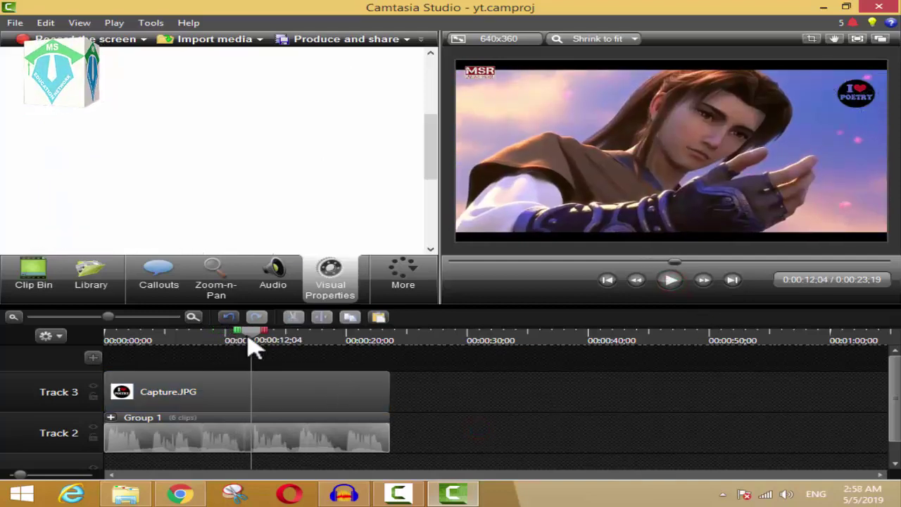
{"action": "left_click_drag", "start_coordinate": [255, 346], "coordinate": [227, 342]}
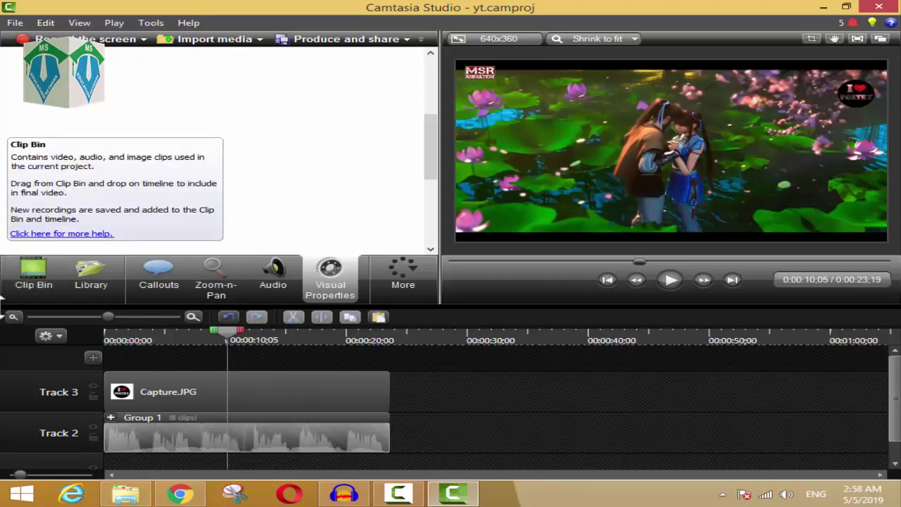
Add a Simple Rectangle callout at the start of the timeline, above the Capture.JPG track
{"action": "left_click", "coordinate": [140, 278]}
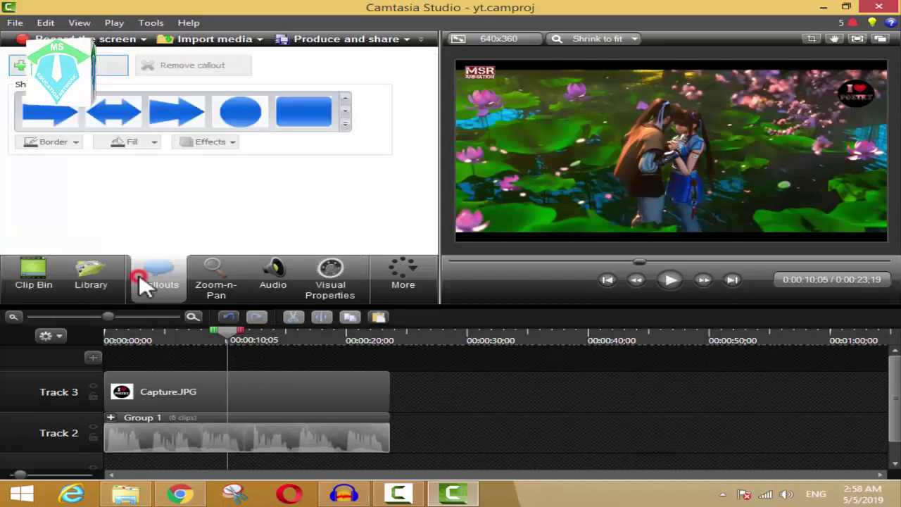
{"action": "left_click", "coordinate": [345, 123]}
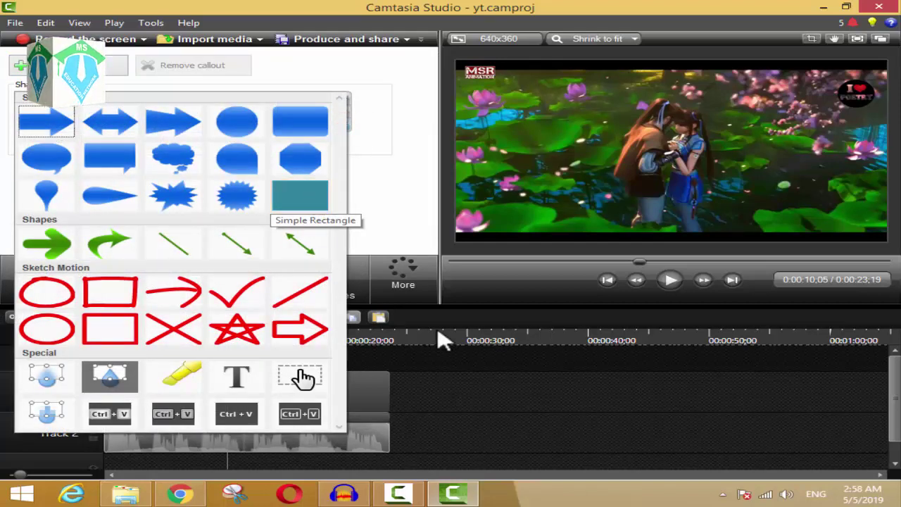
{"action": "left_click", "coordinate": [477, 369]}
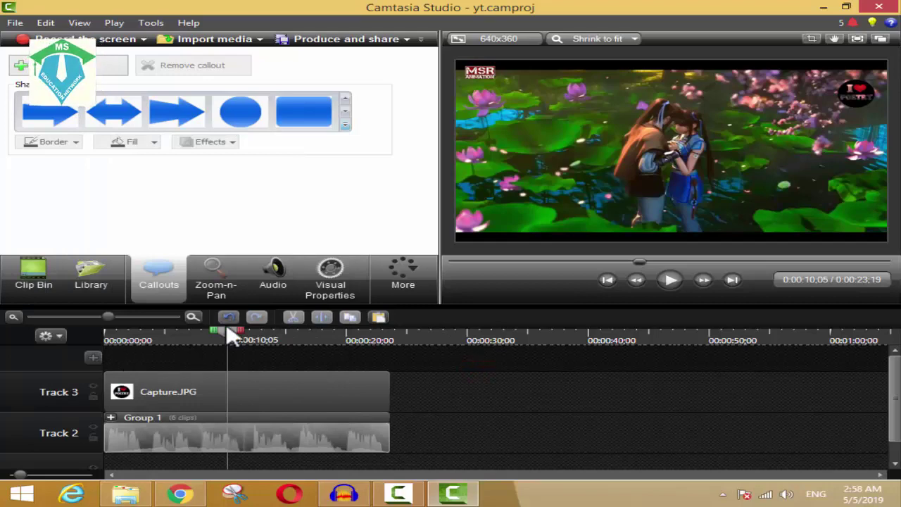
{"action": "left_click", "coordinate": [119, 354]}
{"action": "left_click", "coordinate": [121, 357]}
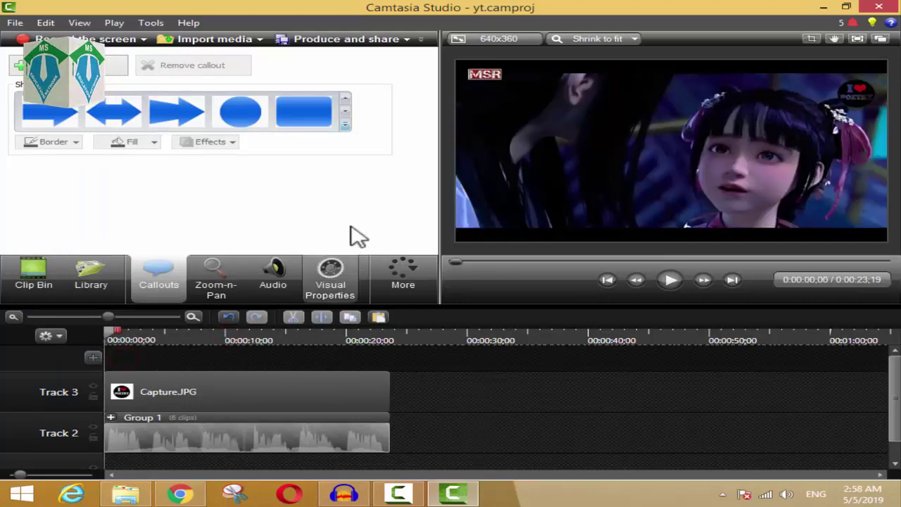
{"action": "left_click", "coordinate": [345, 125]}
{"action": "left_click", "coordinate": [297, 190]}
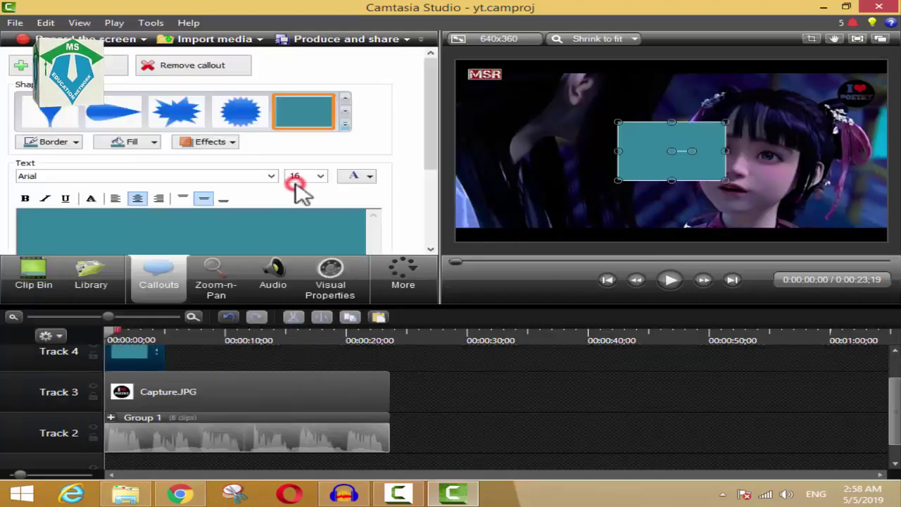
Shrink the rectangle callout and place it in the lower middle of the frame, with the poetry logo centered over it
{"action": "left_click_drag", "start_coordinate": [652, 169], "coordinate": [632, 199]}
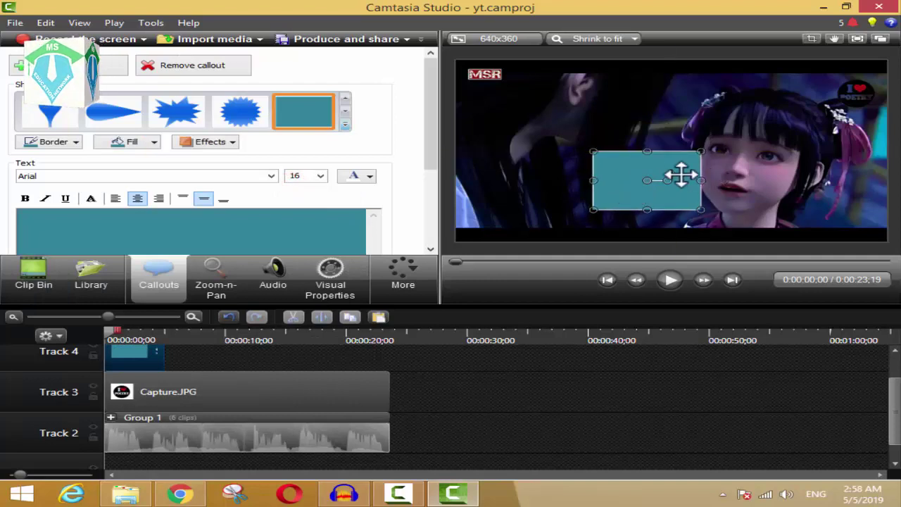
{"action": "left_click_drag", "start_coordinate": [701, 152], "coordinate": [673, 166]}
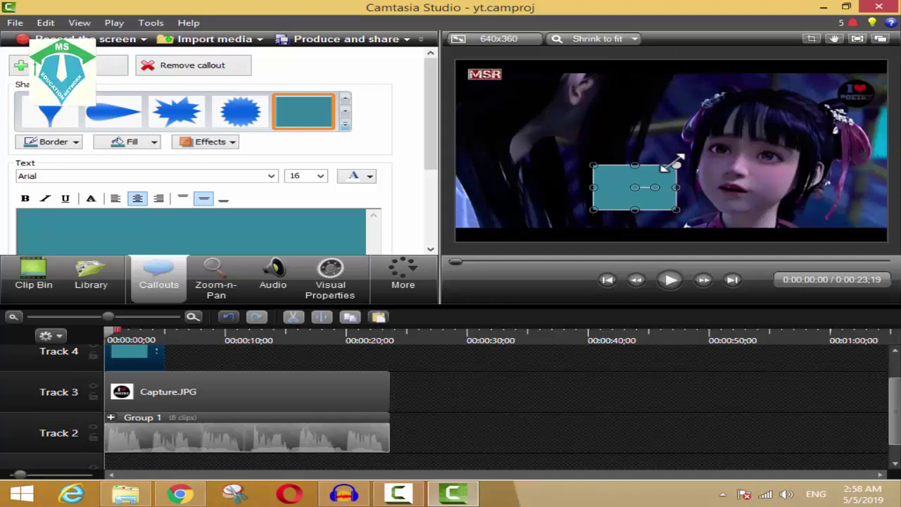
{"action": "left_click", "coordinate": [861, 107]}
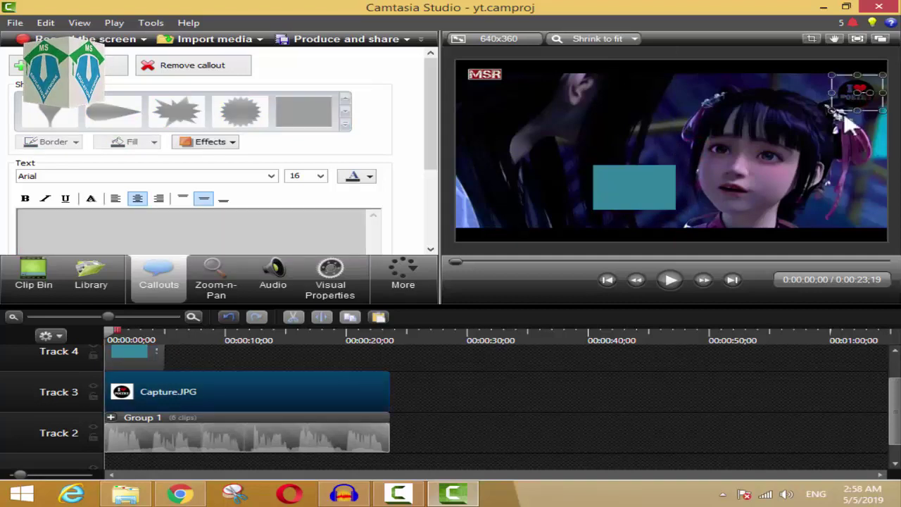
{"action": "left_click_drag", "start_coordinate": [652, 176], "coordinate": [618, 197]}
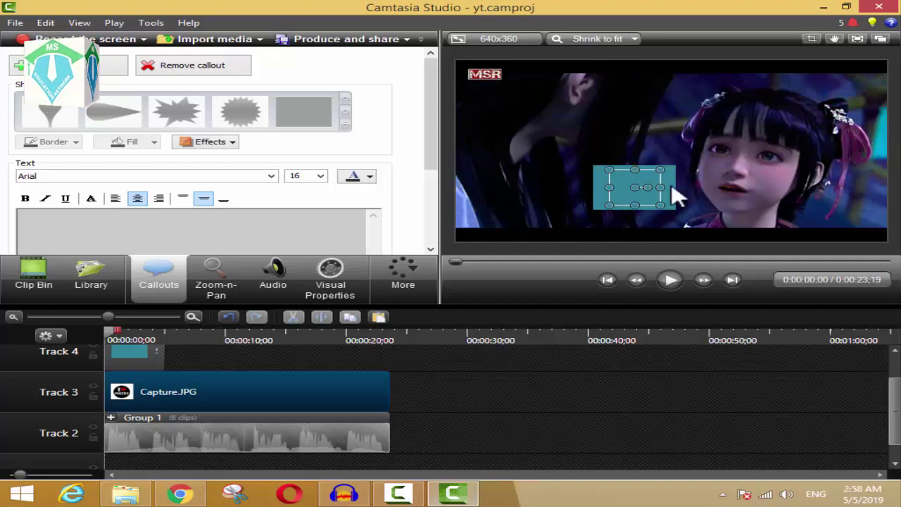
Swap the tracks so Capture.JPG sits on Track 4 above the rectangle callout on Track 3, both starting at 0:00:00;00
{"action": "left_click", "coordinate": [465, 391]}
{"action": "scroll", "coordinate": [458, 432], "scroll_direction": "up", "scroll_amount": 2}
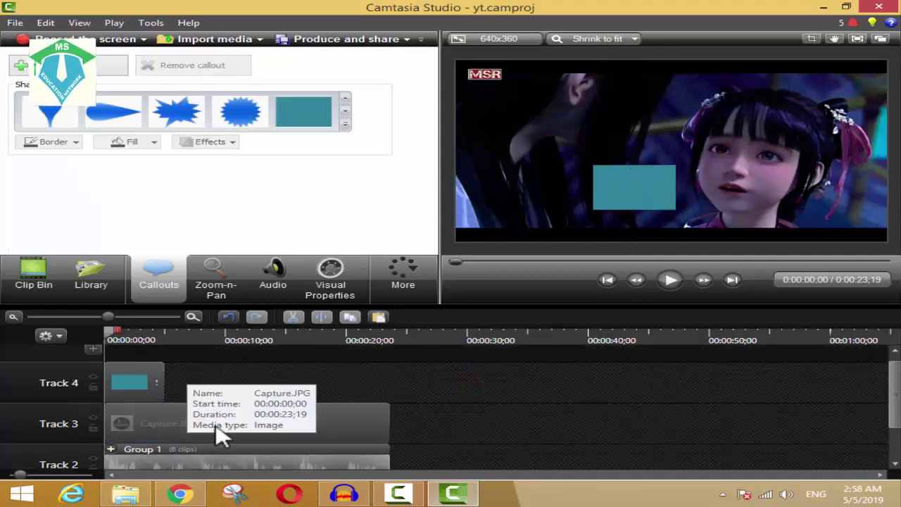
{"action": "left_click", "coordinate": [131, 431]}
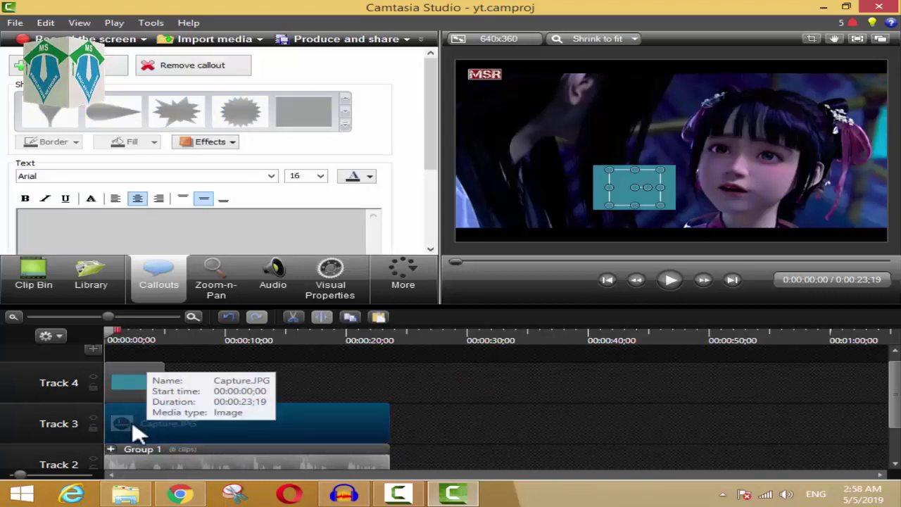
{"action": "left_click_drag", "start_coordinate": [135, 431], "coordinate": [180, 378]}
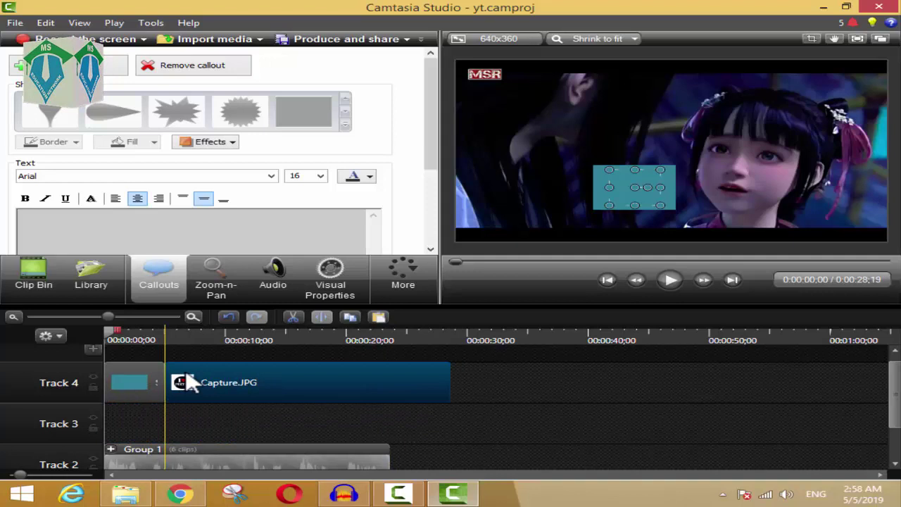
{"action": "left_click", "coordinate": [130, 384]}
{"action": "left_click_drag", "start_coordinate": [125, 384], "coordinate": [125, 422]}
{"action": "left_click_drag", "start_coordinate": [201, 383], "coordinate": [143, 373]}
{"action": "left_click", "coordinate": [127, 341]}
{"action": "left_click_drag", "start_coordinate": [127, 341], "coordinate": [140, 341]}
{"action": "left_click", "coordinate": [107, 352]}
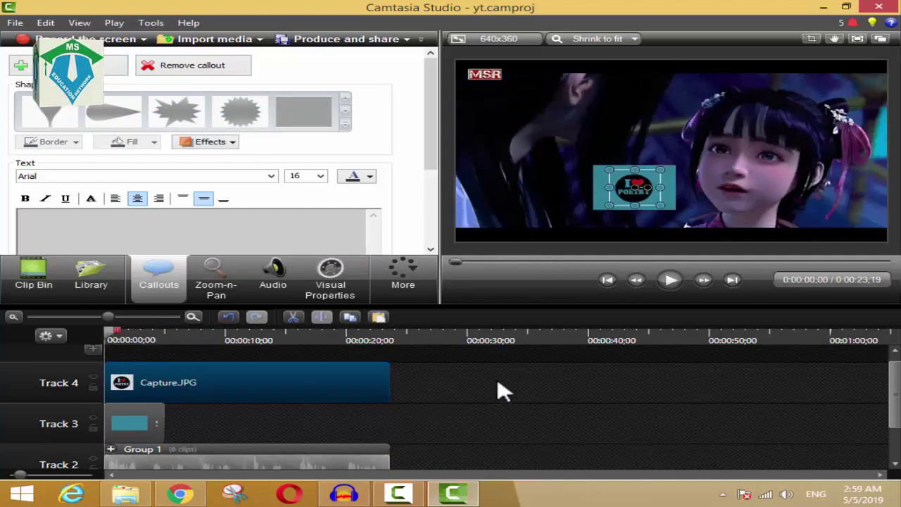
Change the rectangle callout's fill color to yellow
{"action": "left_click", "coordinate": [457, 391]}
{"action": "left_click", "coordinate": [600, 204]}
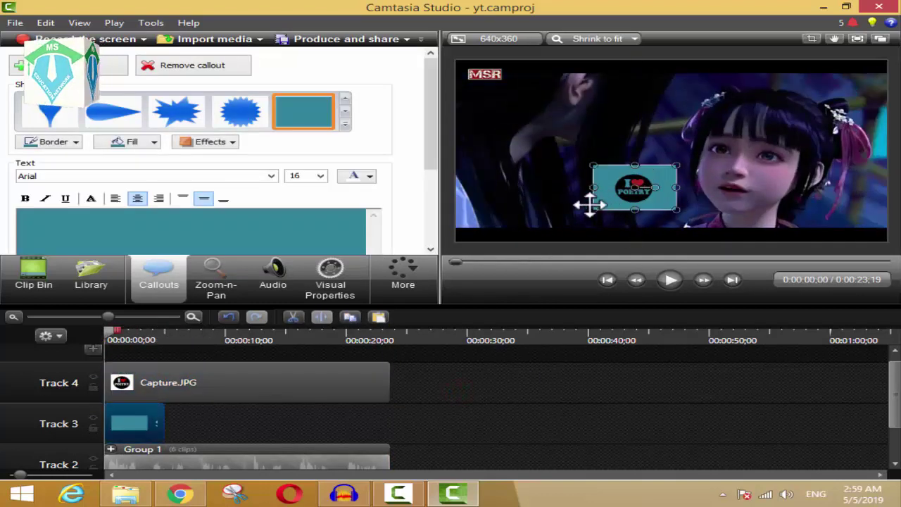
{"action": "left_click", "coordinate": [148, 143]}
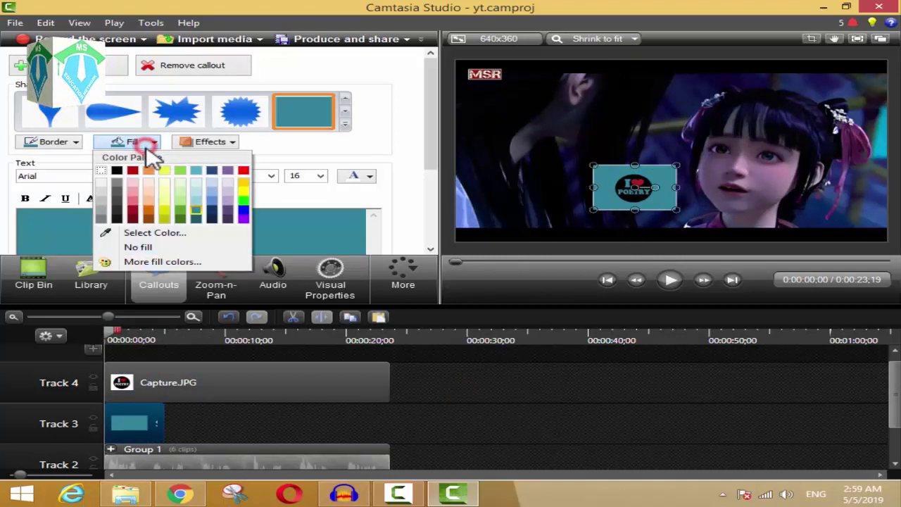
{"action": "left_click", "coordinate": [244, 186]}
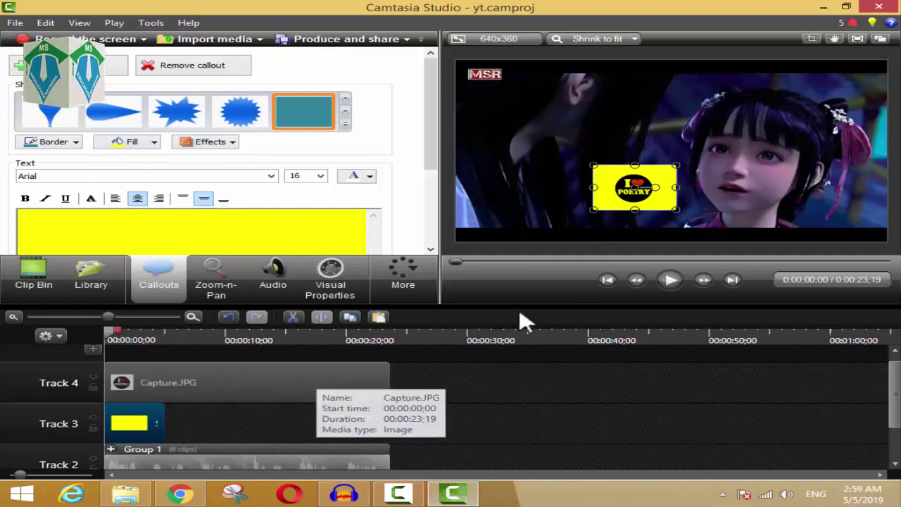
Resize the yellow rectangle in the frame so that it fits closely around the poetry logo
{"action": "left_click_drag", "start_coordinate": [594, 210], "coordinate": [609, 209]}
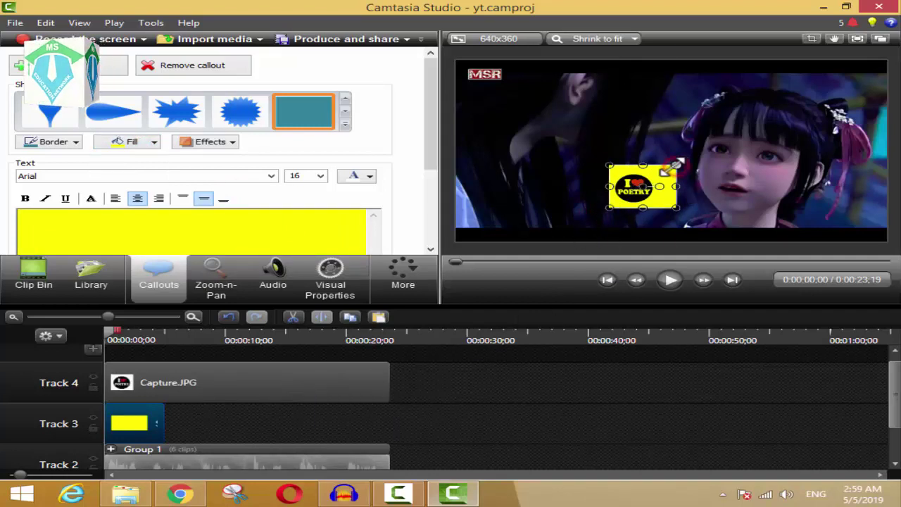
{"action": "left_click_drag", "start_coordinate": [675, 166], "coordinate": [659, 173]}
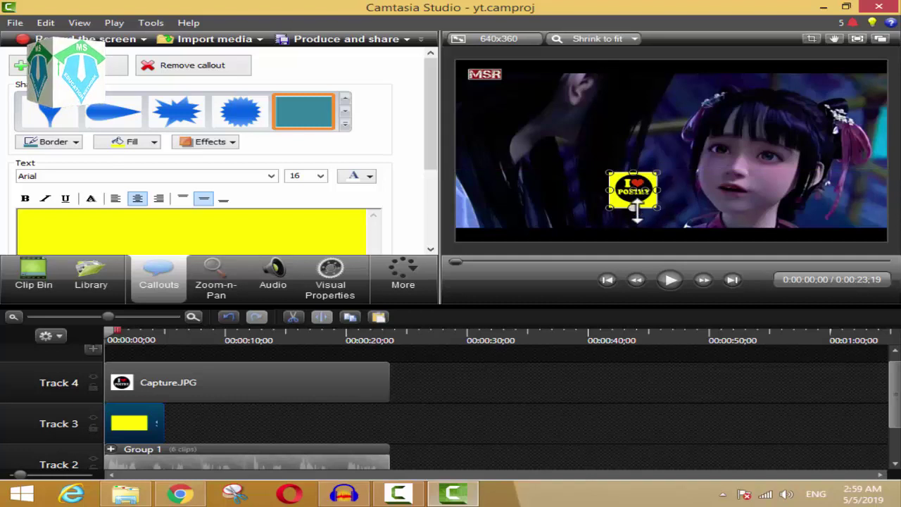
{"action": "left_click_drag", "start_coordinate": [609, 190], "coordinate": [609, 188]}
{"action": "left_click", "coordinate": [560, 411]}
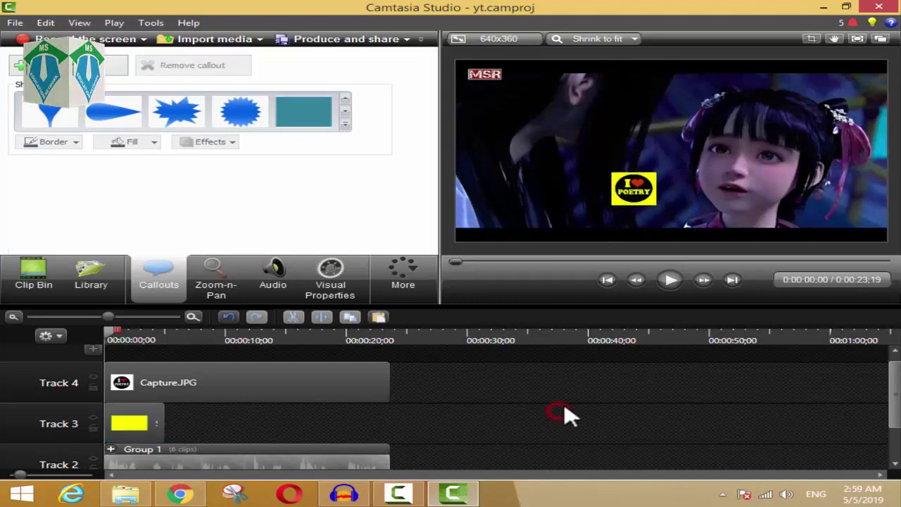
Extend Simple Rectangle 1 to the end of Capture.JPG, and move the rectangle and logo together to the frame's upper-right corner
{"action": "left_click_drag", "start_coordinate": [162, 421], "coordinate": [388, 428]}
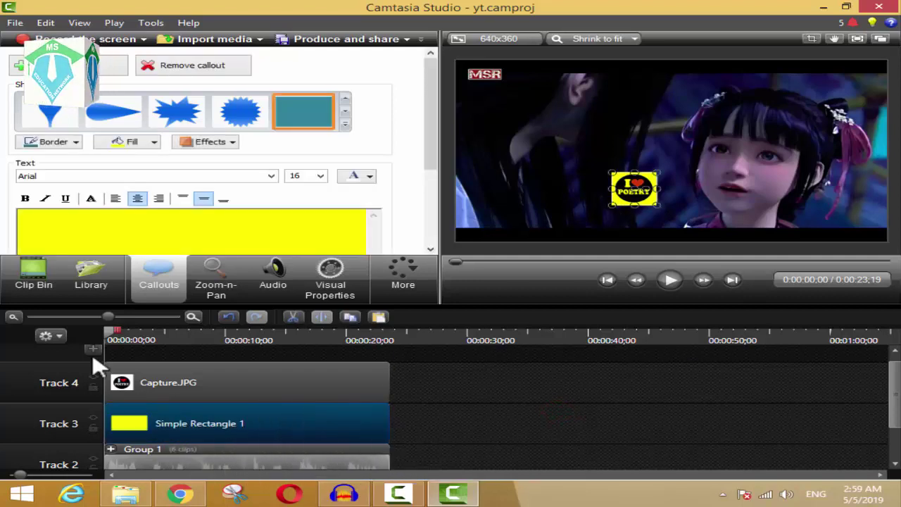
{"action": "left_click_drag", "start_coordinate": [113, 342], "coordinate": [109, 366]}
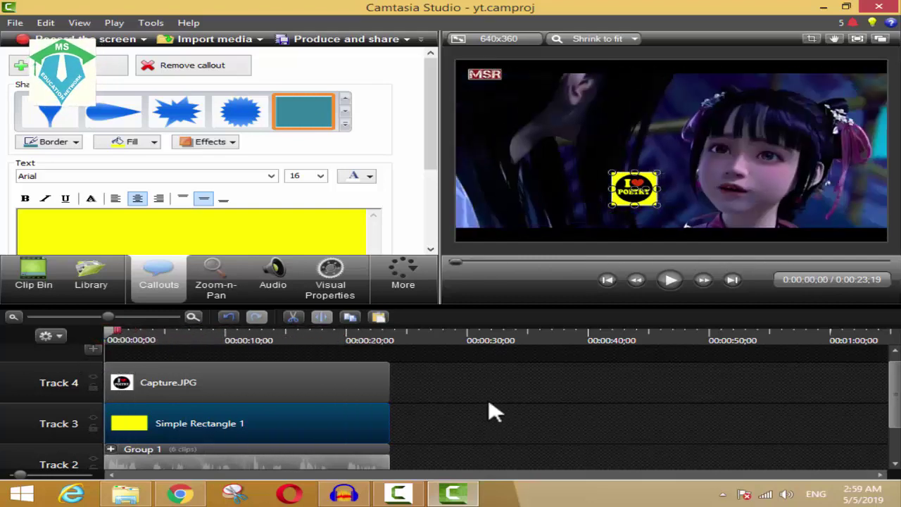
{"action": "left_click_drag", "start_coordinate": [428, 374], "coordinate": [390, 402]}
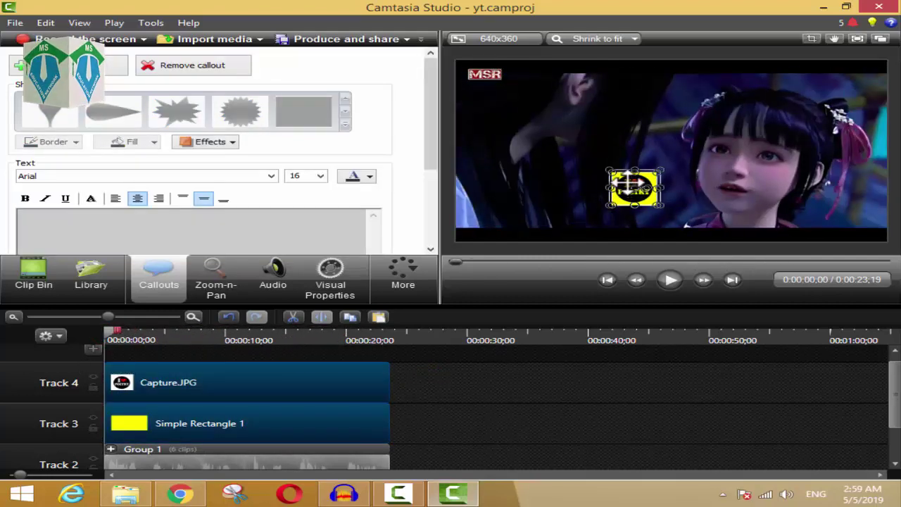
{"action": "left_click_drag", "start_coordinate": [633, 185], "coordinate": [854, 88]}
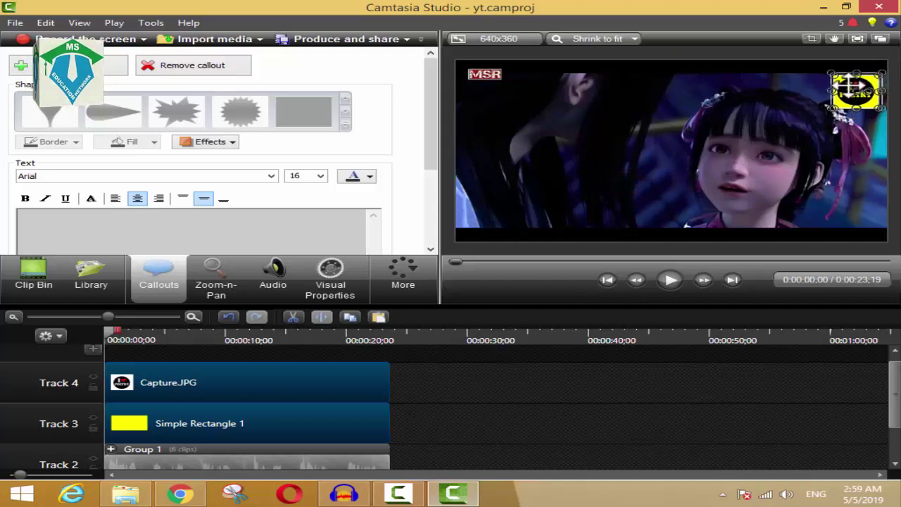
Briefly play the video to check the logo on its yellow background
{"action": "left_click", "coordinate": [677, 285]}
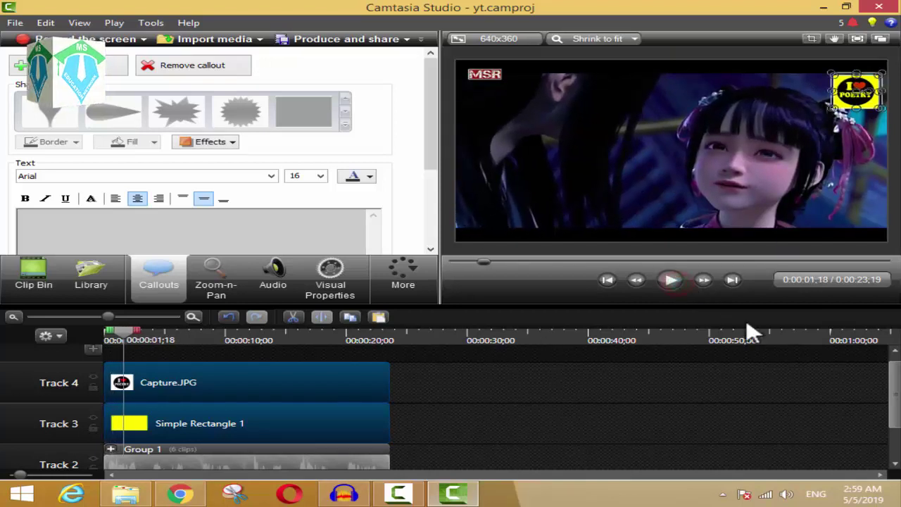
{"action": "left_click", "coordinate": [648, 446]}
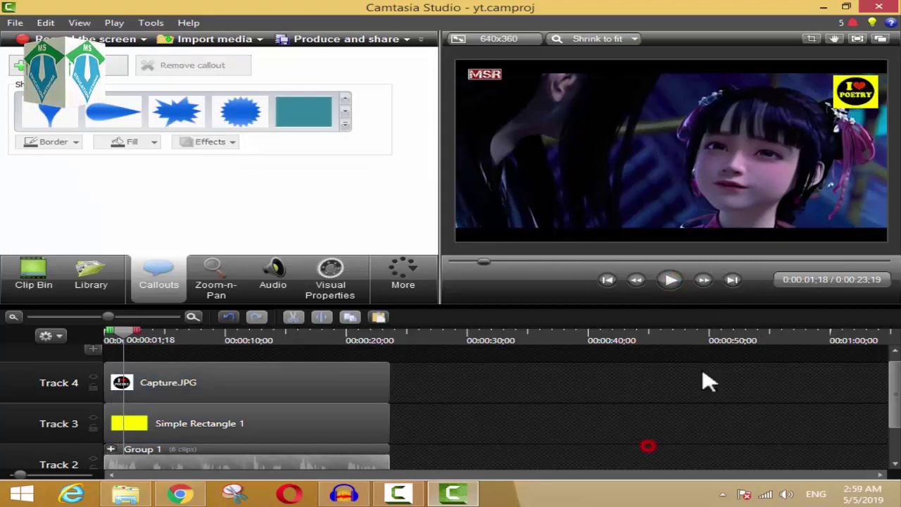
{"action": "left_click", "coordinate": [859, 95]}
{"action": "left_click", "coordinate": [537, 442]}
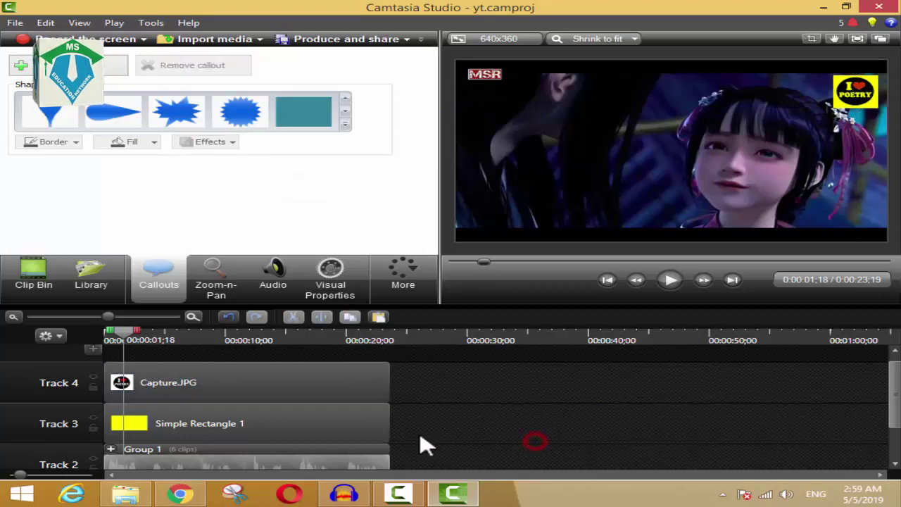
Add a visual animation near the start of Capture.JPG with an X rotation of 360
{"action": "left_click", "coordinate": [194, 392]}
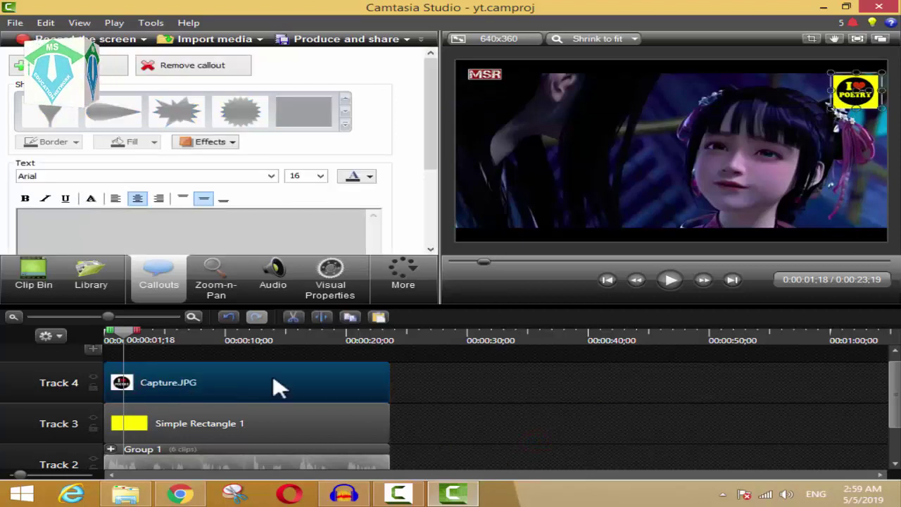
{"action": "left_click", "coordinate": [331, 283]}
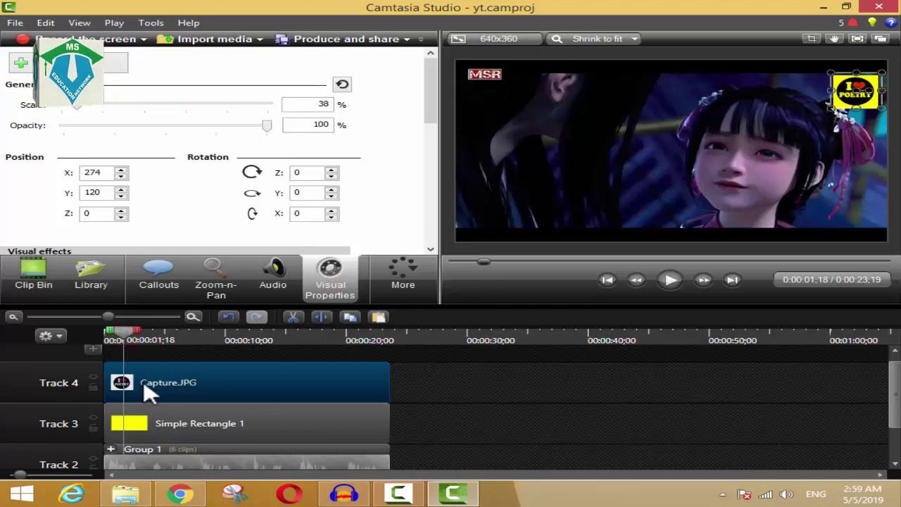
{"action": "left_click", "coordinate": [151, 358]}
{"action": "left_click", "coordinate": [169, 374]}
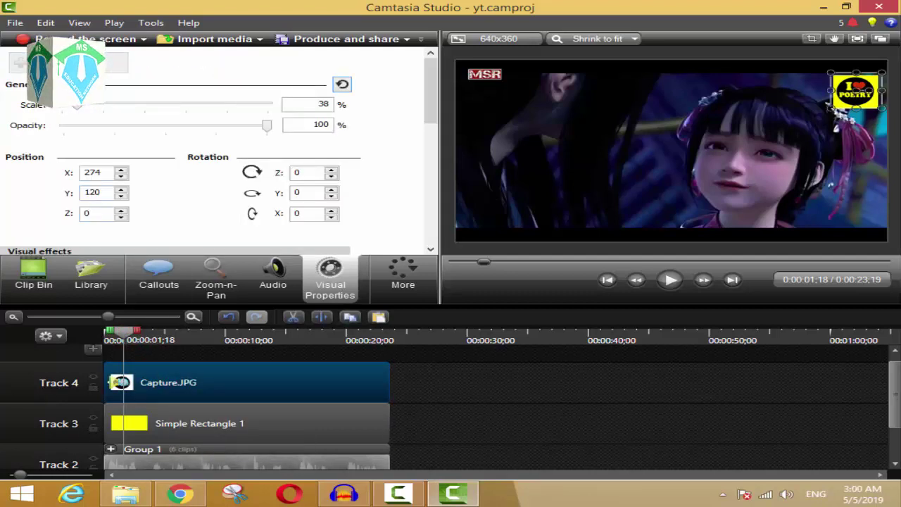
{"action": "double_click", "coordinate": [309, 216]}
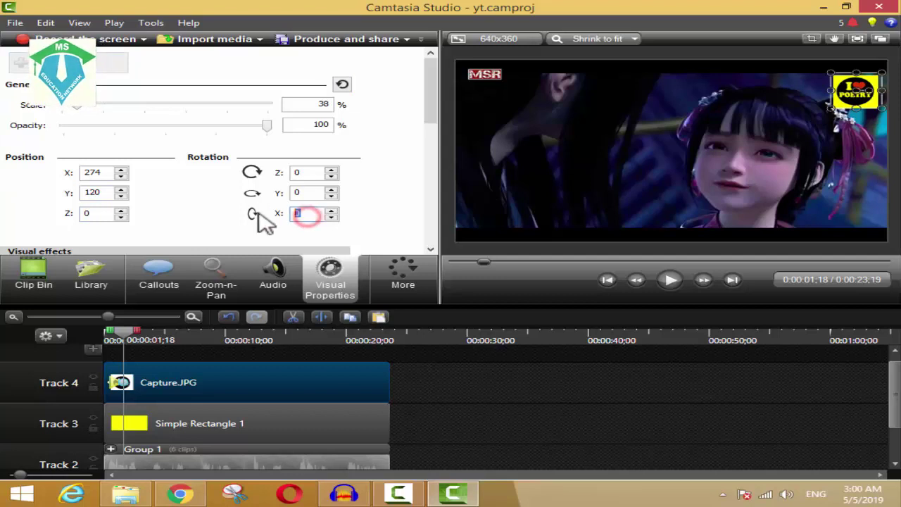
{"action": "type", "text": "360"}
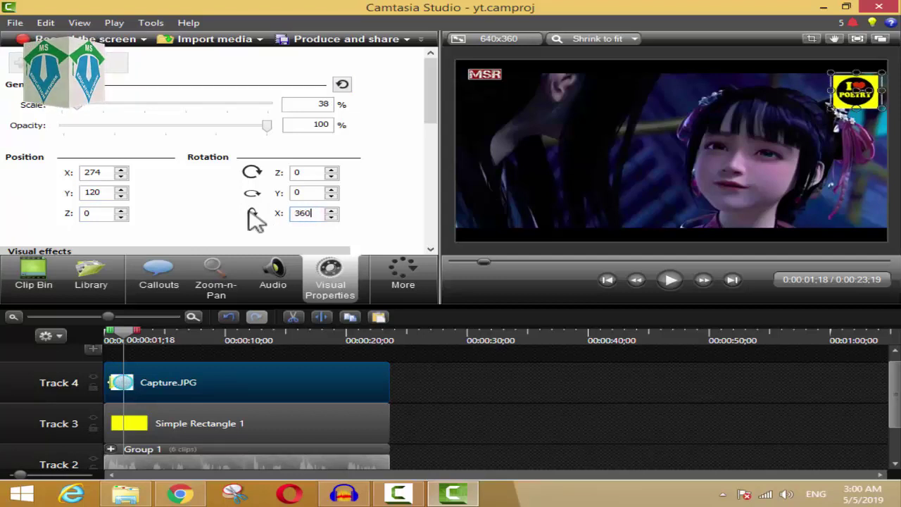
{"action": "left_click", "coordinate": [166, 359]}
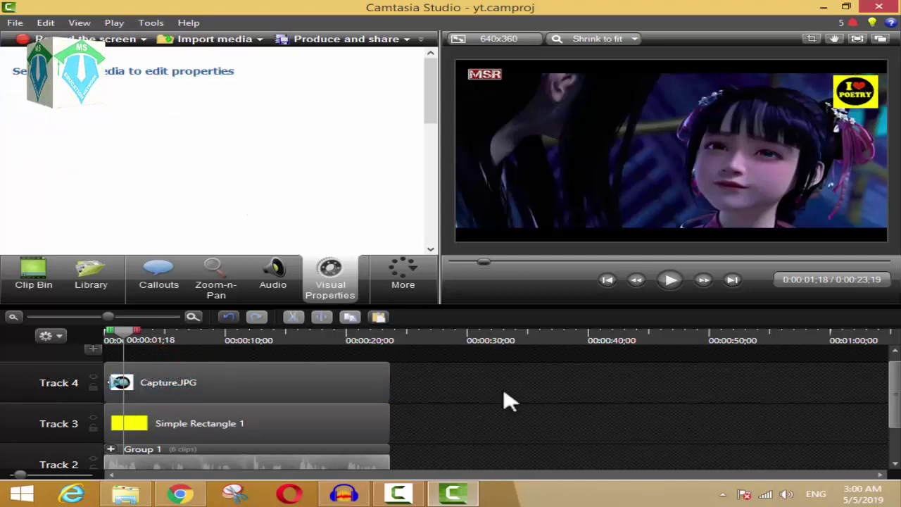
Lengthen the rotation animation on Capture.JPG to about 7 seconds
{"action": "left_click", "coordinate": [221, 385]}
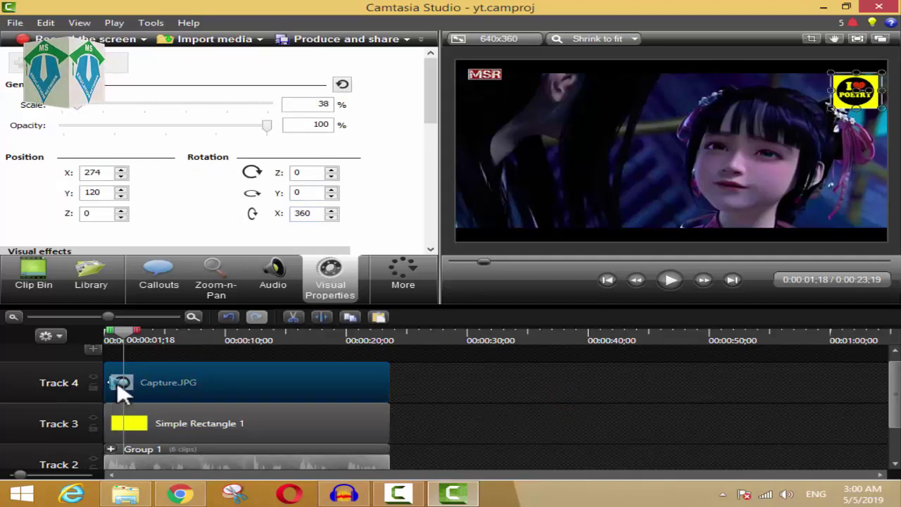
{"action": "left_click_drag", "start_coordinate": [120, 382], "coordinate": [185, 416]}
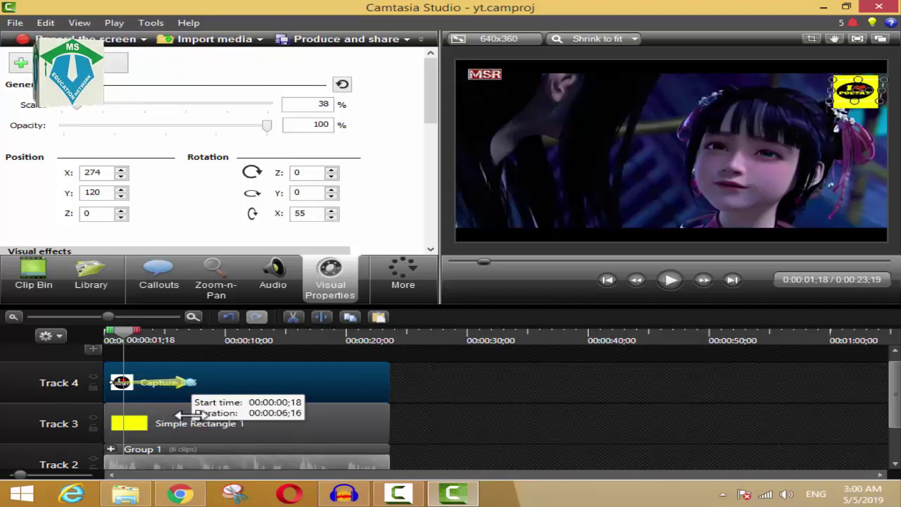
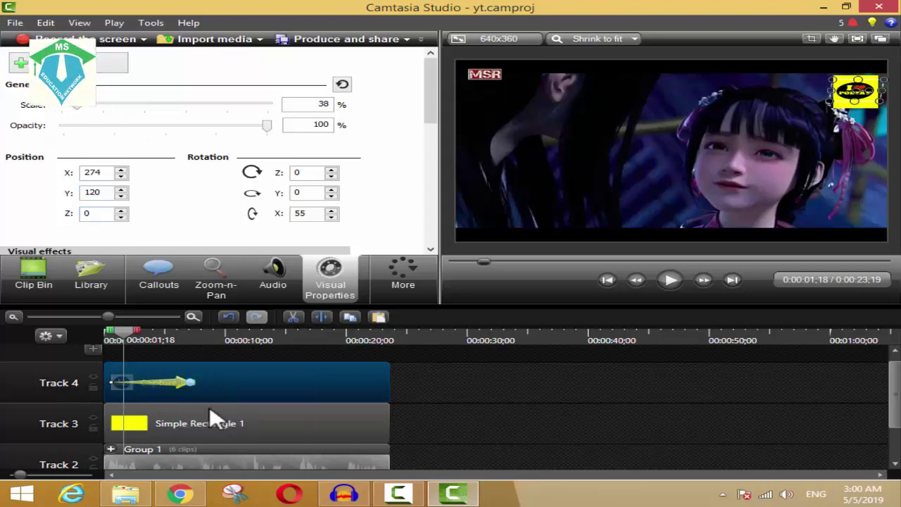
{"action": "mouse_move", "coordinate": [193, 380]}
{"action": "left_click_drag", "start_coordinate": [210, 381], "coordinate": [191, 381]}
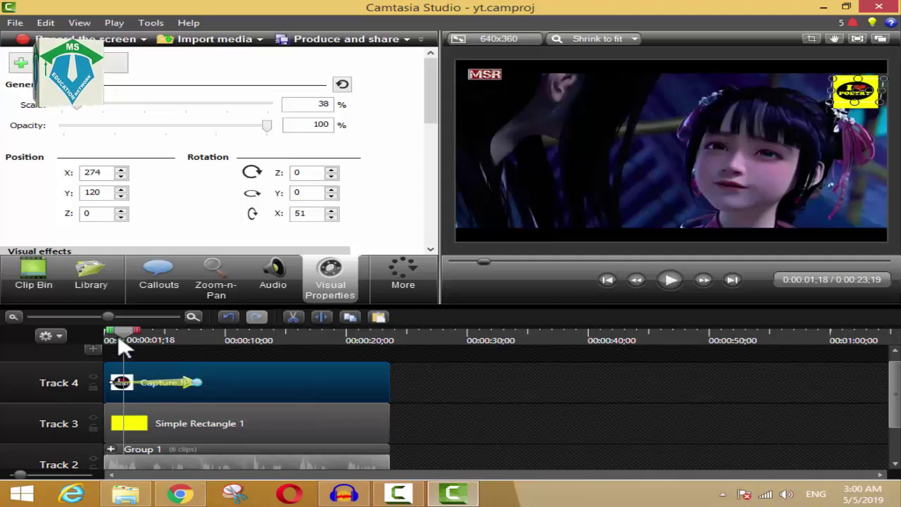
Play the video from near the start to check the logo's rotation animation
{"action": "left_click_drag", "start_coordinate": [127, 337], "coordinate": [89, 338]}
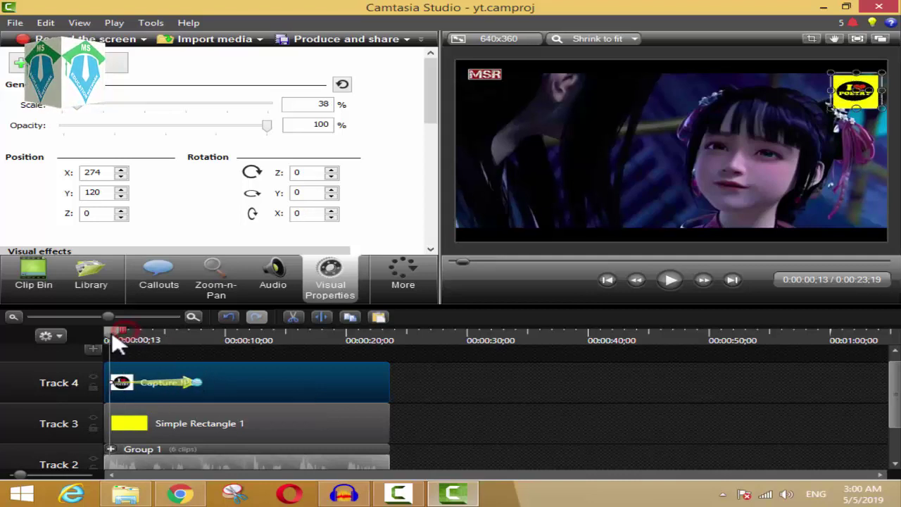
{"action": "left_click", "coordinate": [674, 280]}
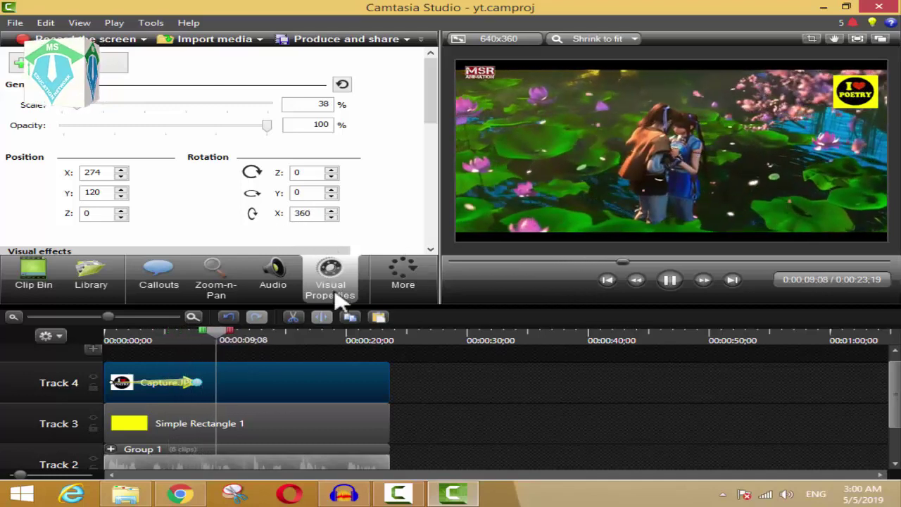
{"action": "left_click", "coordinate": [671, 280]}
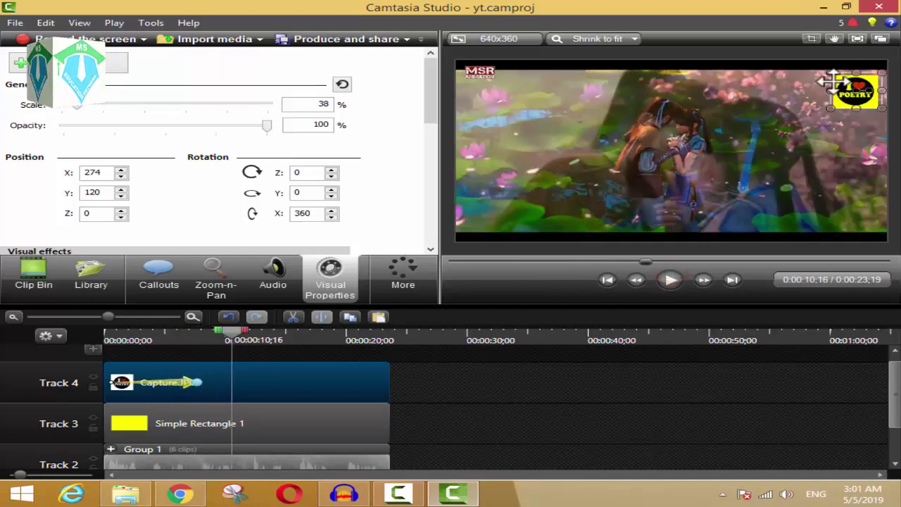
{"action": "left_click", "coordinate": [196, 386]}
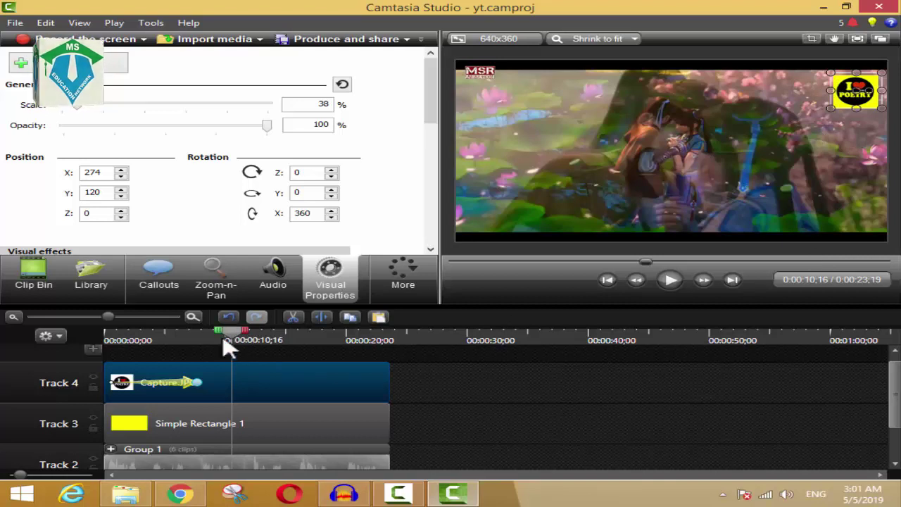
Replay the opening seconds of the video to check the logo's X rotation once more
{"action": "left_click_drag", "start_coordinate": [229, 347], "coordinate": [151, 352]}
{"action": "left_click", "coordinate": [672, 290]}
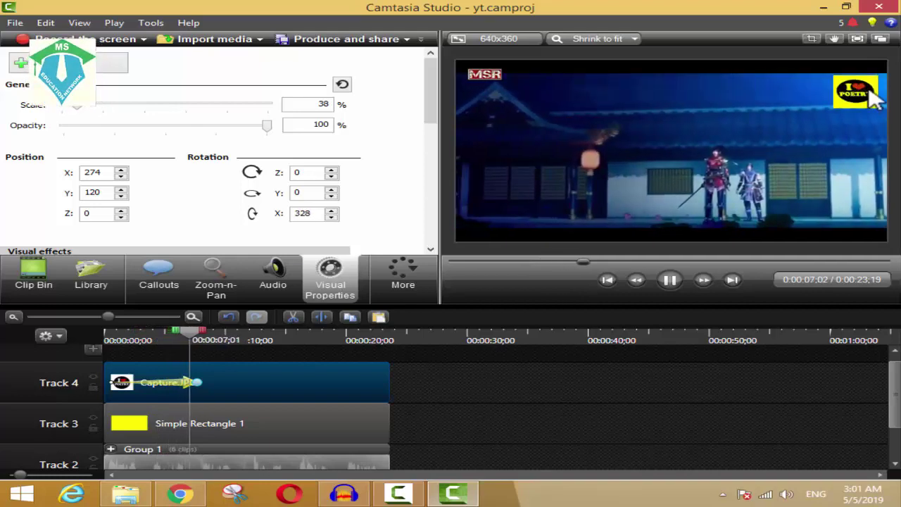
{"action": "left_click", "coordinate": [673, 282]}
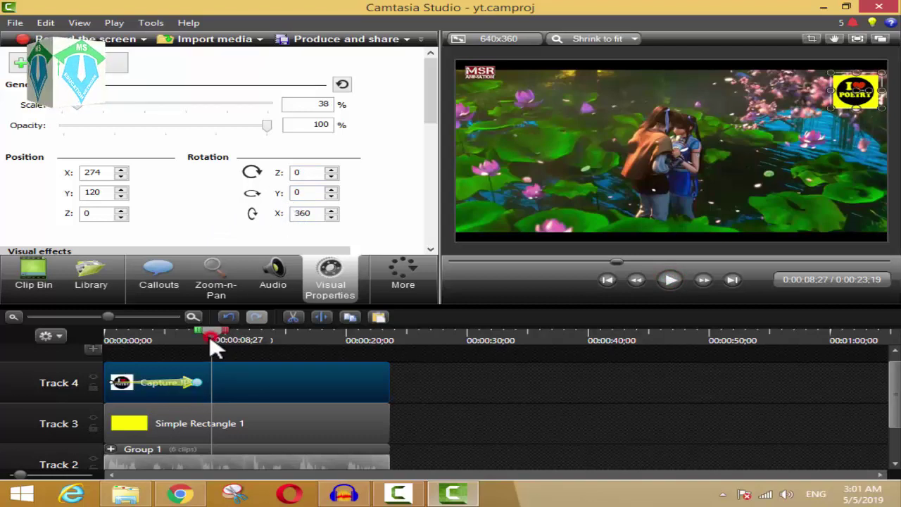
Replace the X rotation on Capture.JPG with an animation from the start that rotates Y to 360 over about 8.5 seconds
{"action": "left_click_drag", "start_coordinate": [215, 345], "coordinate": [61, 350]}
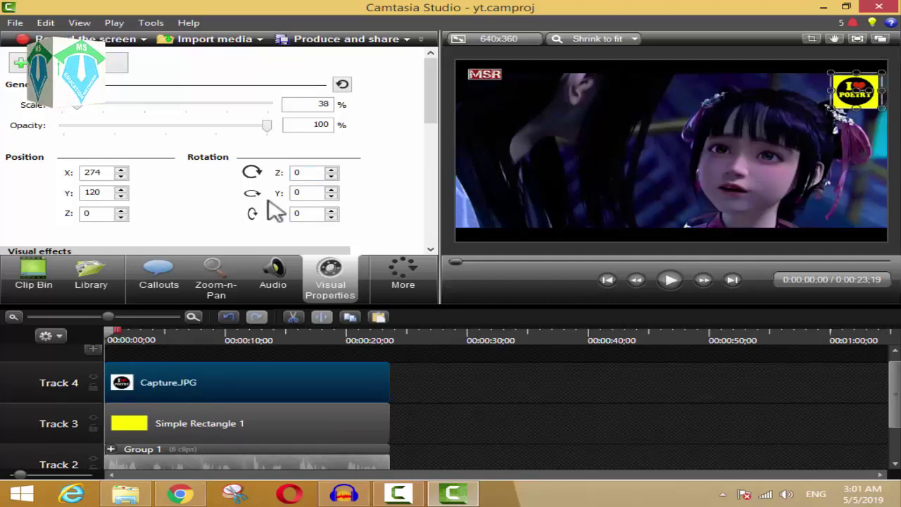
{"action": "left_click", "coordinate": [115, 345]}
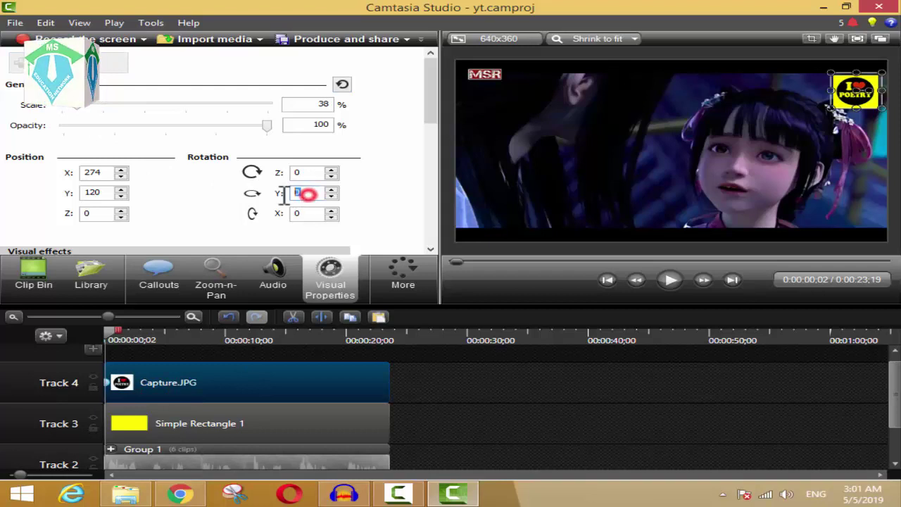
{"action": "type", "text": "360"}
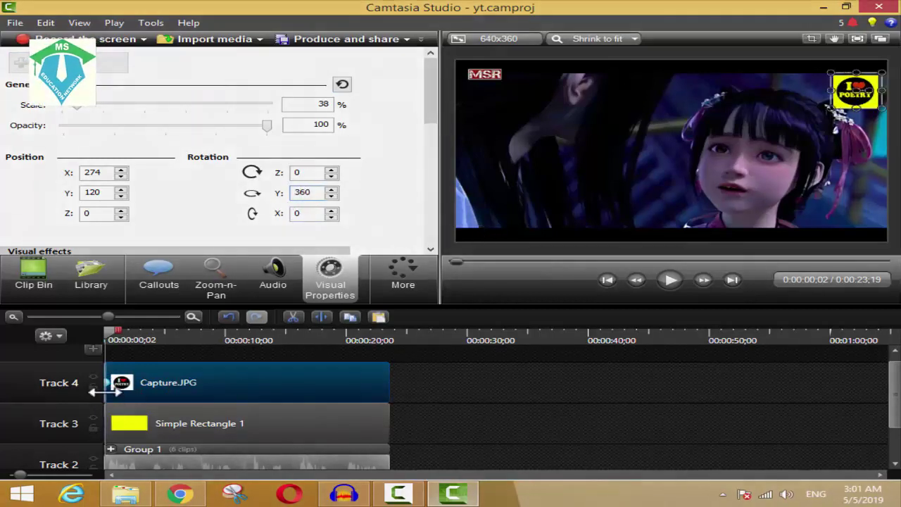
{"action": "left_click_drag", "start_coordinate": [99, 382], "coordinate": [211, 381]}
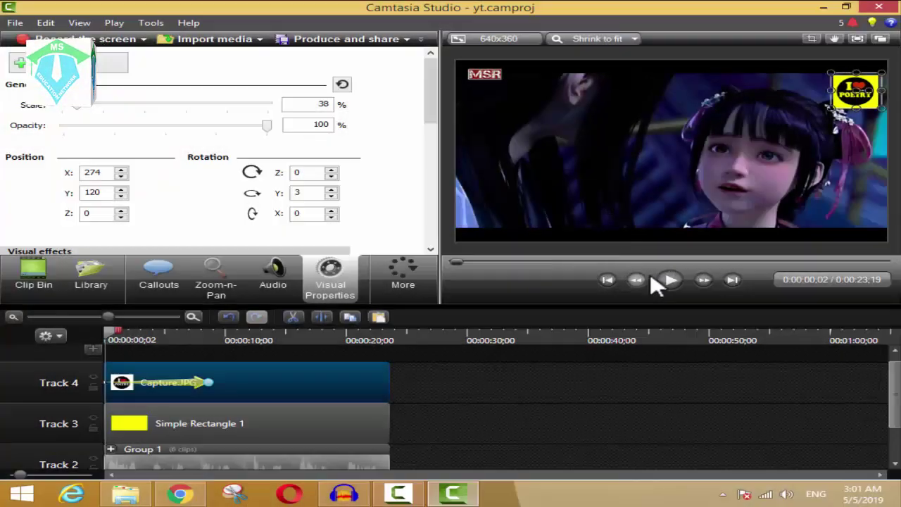
Play the video from the start to check the logo's Y rotation
{"action": "left_click", "coordinate": [669, 284]}
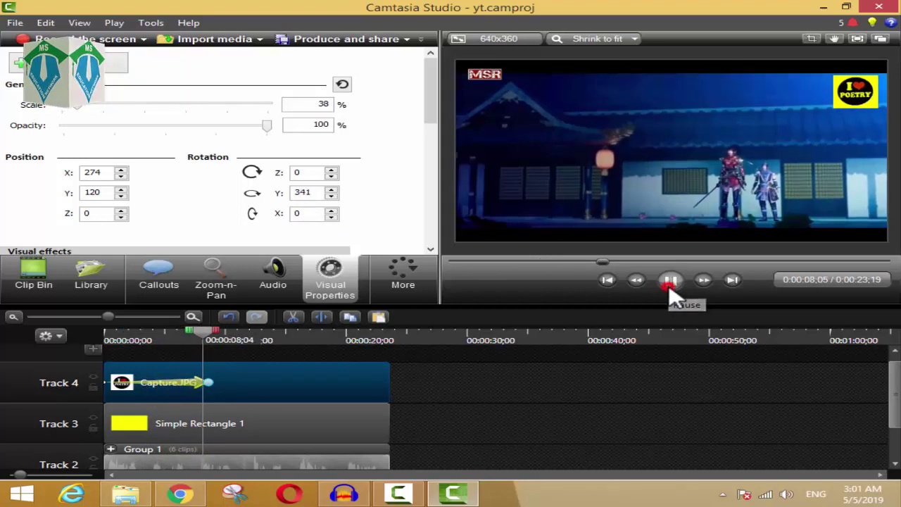
{"action": "left_click", "coordinate": [670, 289]}
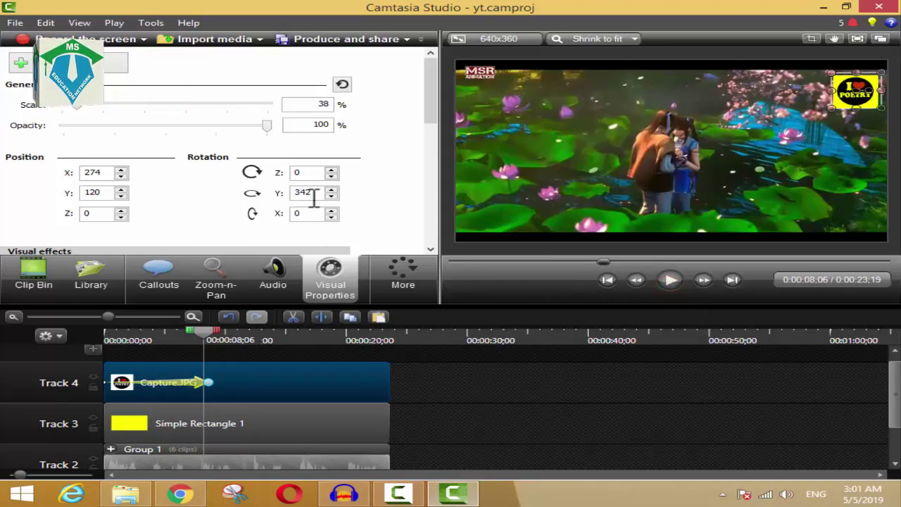
Lengthen the Y rotation animation on Capture.JPG to about 10 seconds
{"action": "left_click_drag", "start_coordinate": [209, 383], "coordinate": [292, 382]}
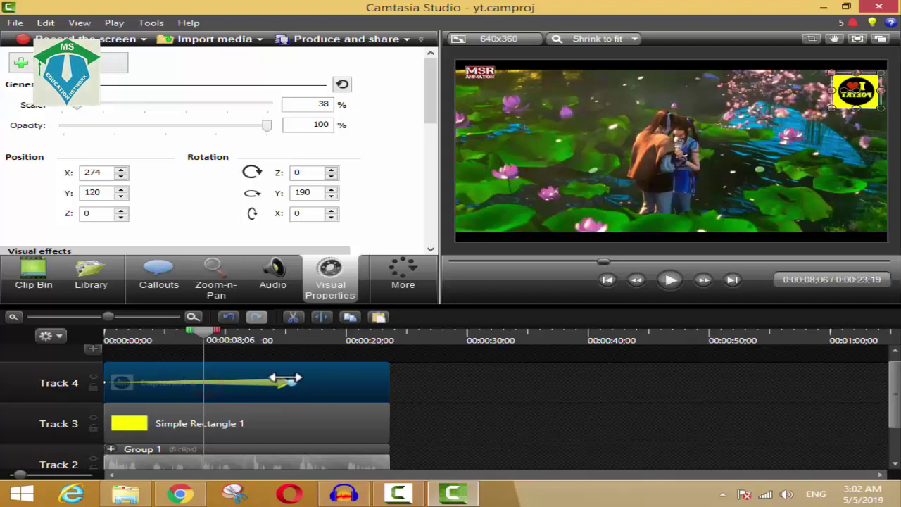
{"action": "double_click", "coordinate": [314, 192]}
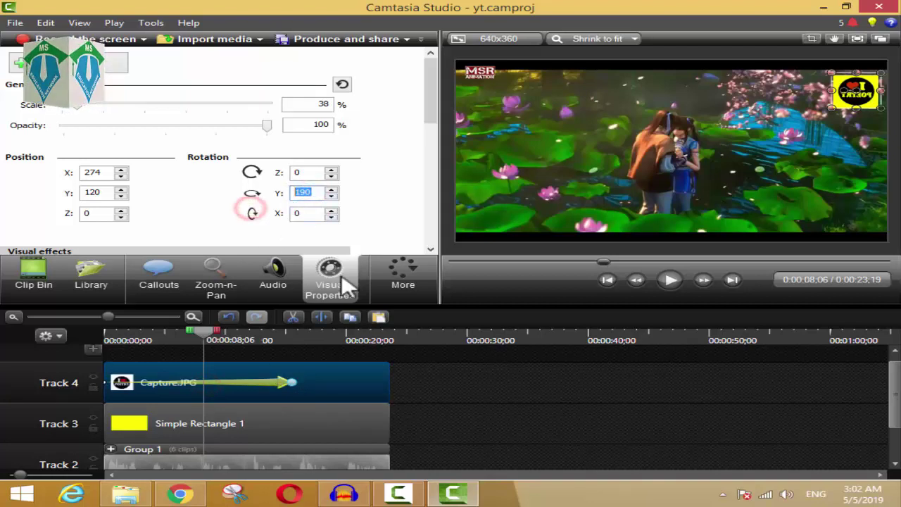
{"action": "left_click_drag", "start_coordinate": [210, 343], "coordinate": [120, 341]}
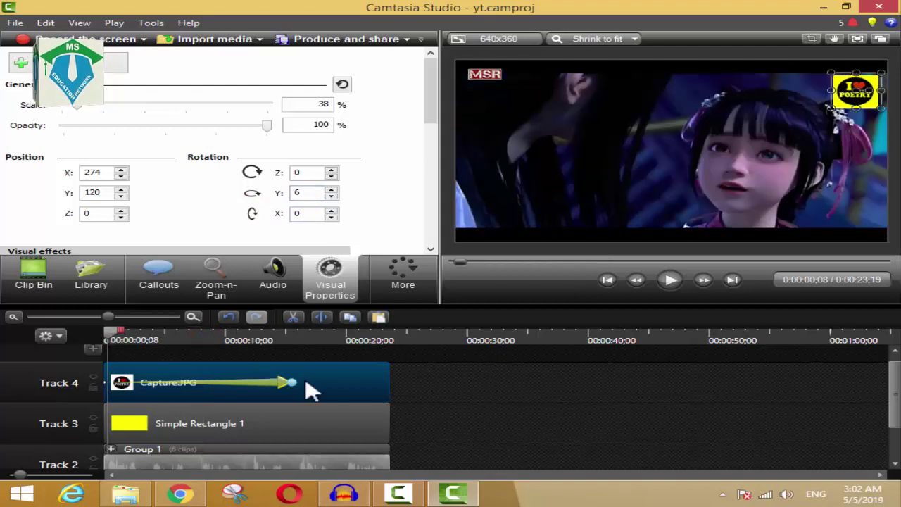
{"action": "left_click_drag", "start_coordinate": [295, 384], "coordinate": [224, 381]}
{"action": "left_click", "coordinate": [411, 388]}
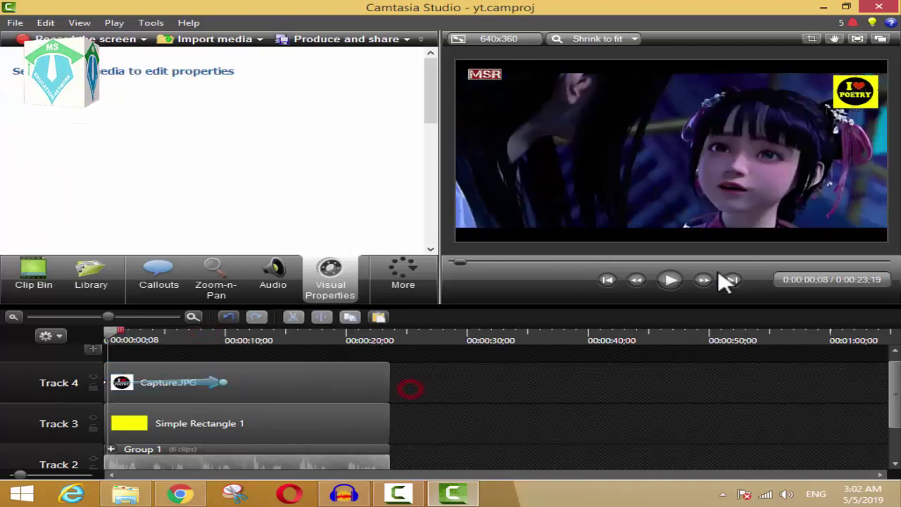
Play the opening of the video to check the speed of the logo's Y rotation
{"action": "left_click", "coordinate": [672, 281]}
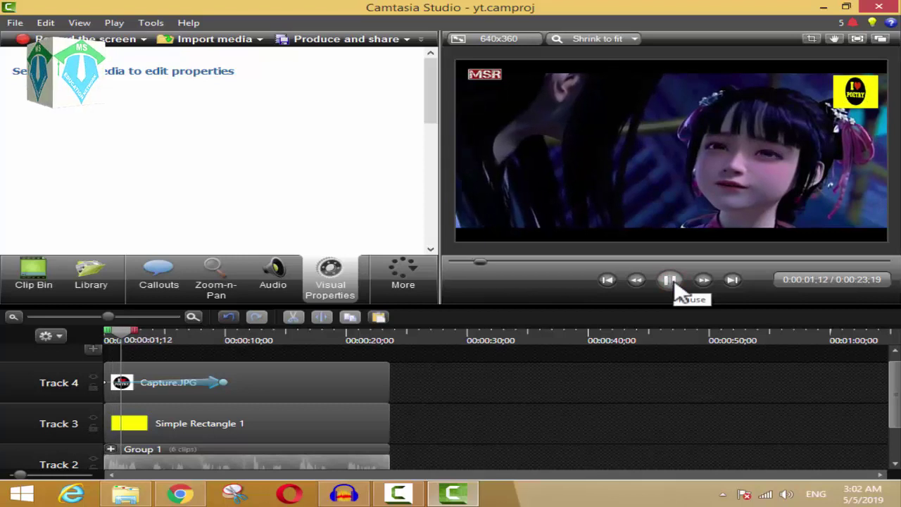
{"action": "left_click", "coordinate": [671, 281]}
{"action": "left_click", "coordinate": [426, 429]}
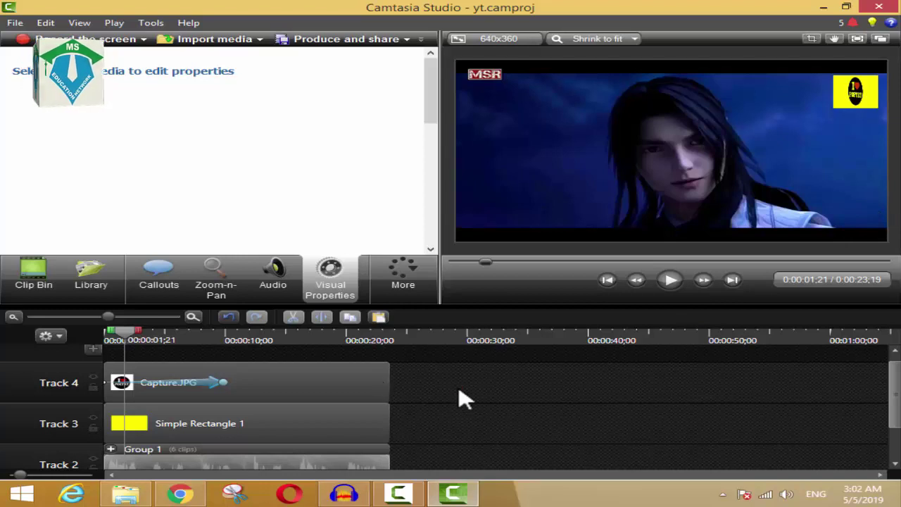
{"action": "left_click_drag", "start_coordinate": [470, 371], "coordinate": [282, 439]}
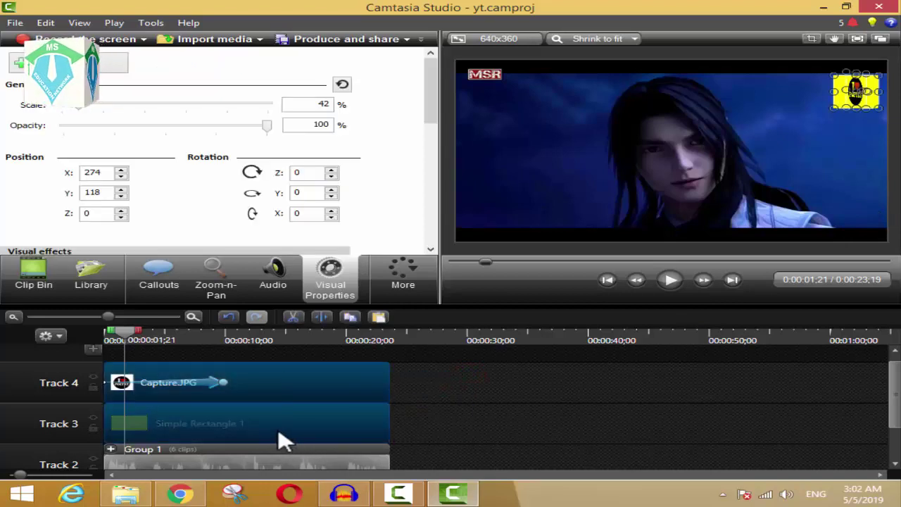
{"action": "right_click", "coordinate": [278, 436]}
{"action": "left_click", "coordinate": [519, 439]}
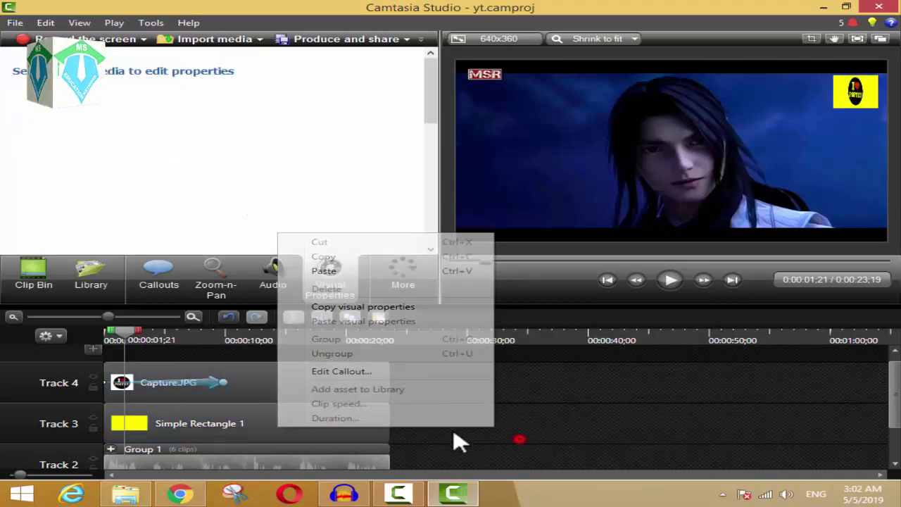
Shorten the rotation animation on Capture.JPG to about 6 seconds and group the logo with its yellow rectangle
{"action": "left_click_drag", "start_coordinate": [220, 382], "coordinate": [187, 386]}
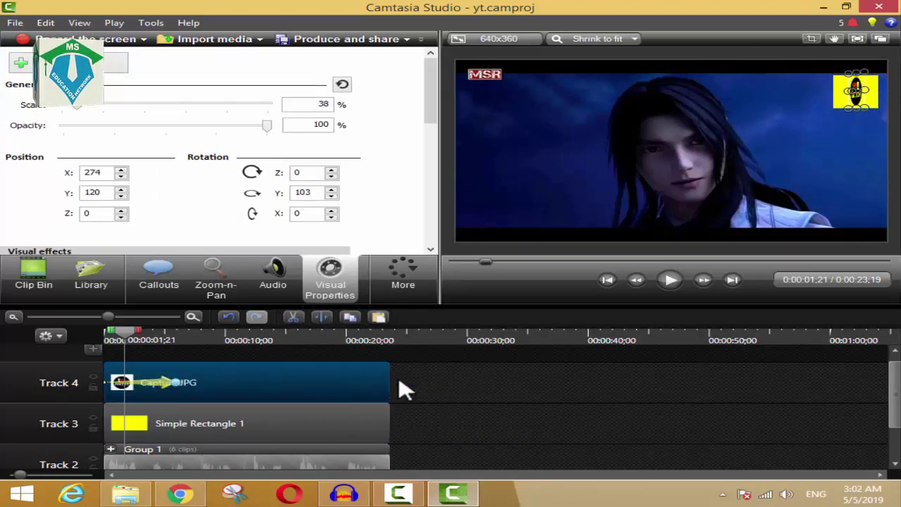
{"action": "left_click_drag", "start_coordinate": [430, 376], "coordinate": [269, 443]}
{"action": "right_click", "coordinate": [269, 442]}
{"action": "left_click", "coordinate": [315, 348]}
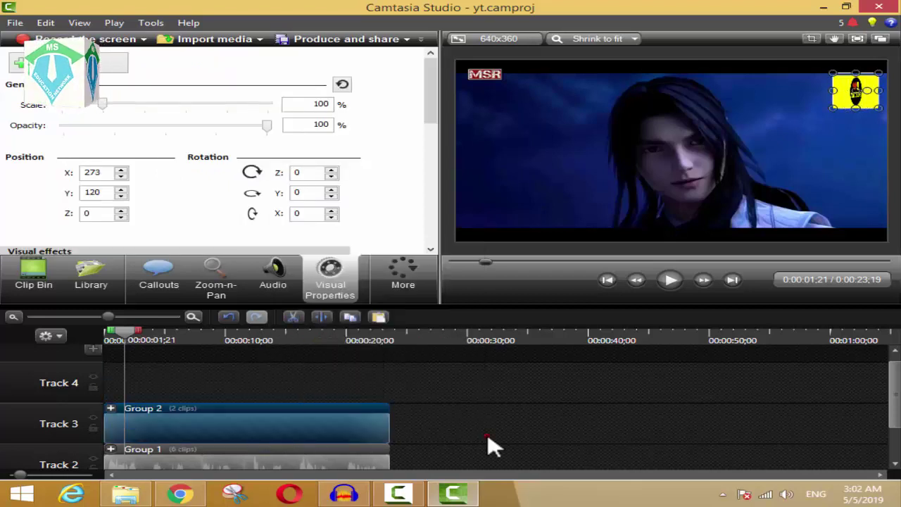
Add a filled rectangle callout at the start of the video and move it to the frame's lower-left area
{"action": "left_click_drag", "start_coordinate": [130, 336], "coordinate": [32, 345]}
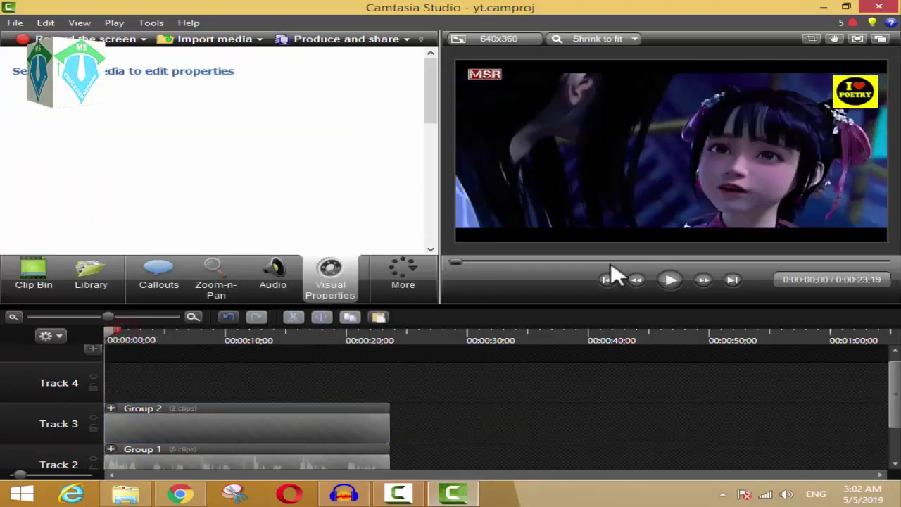
{"action": "left_click", "coordinate": [159, 282]}
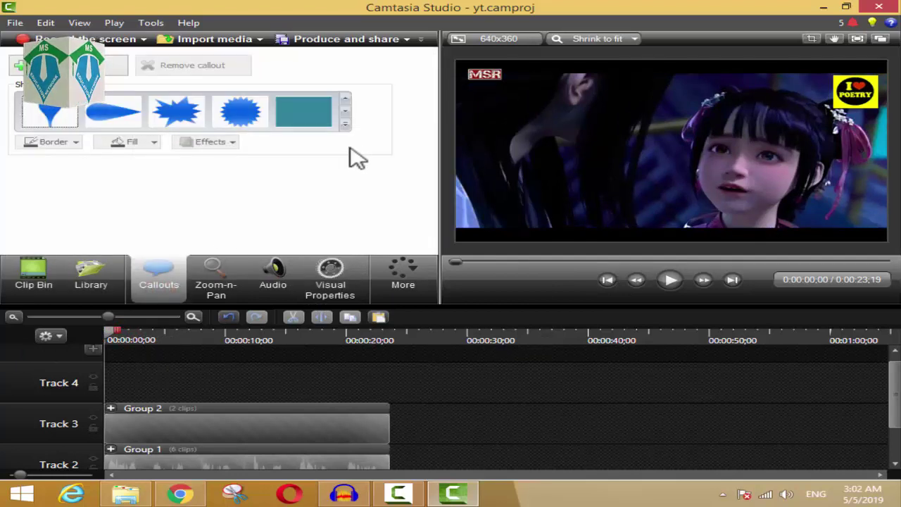
{"action": "left_click", "coordinate": [345, 124]}
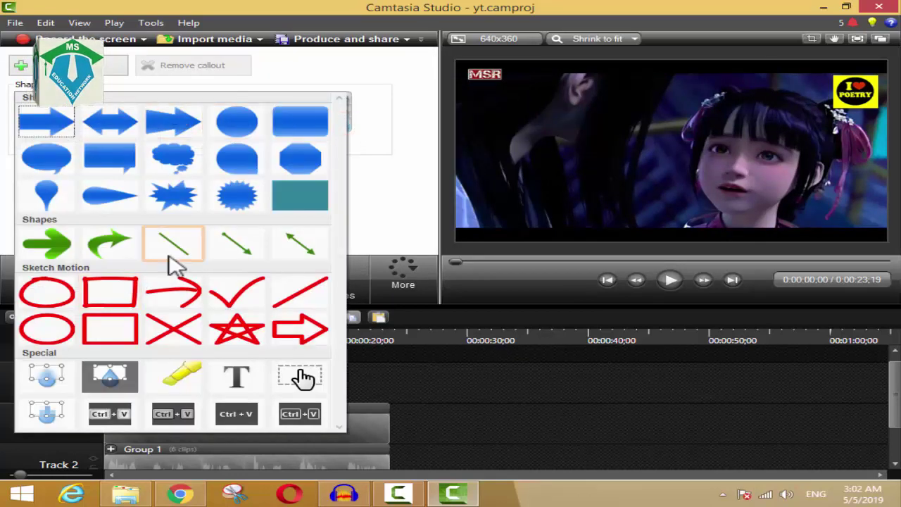
{"action": "left_click", "coordinate": [319, 207]}
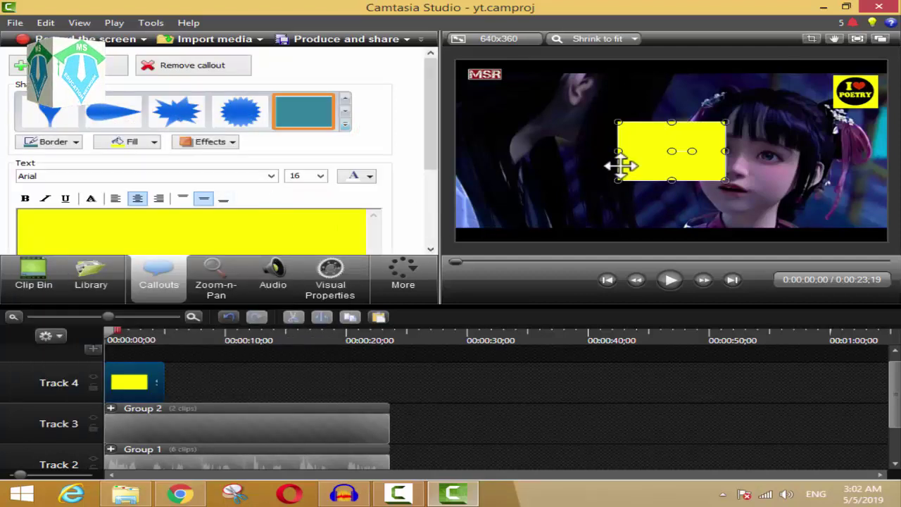
{"action": "left_click_drag", "start_coordinate": [644, 143], "coordinate": [483, 187]}
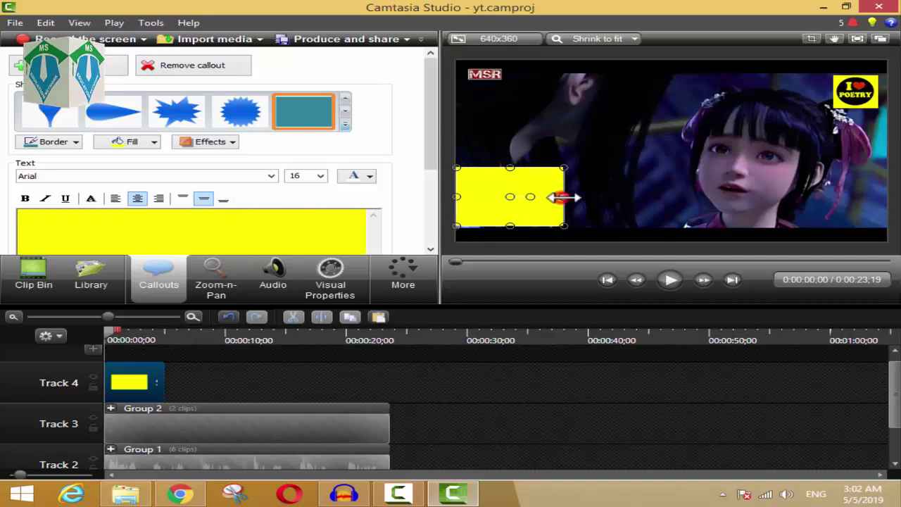
Resize the new yellow rectangle into a thin strip spanning the full width along the frame's bottom edge
{"action": "left_click_drag", "start_coordinate": [563, 197], "coordinate": [882, 197]}
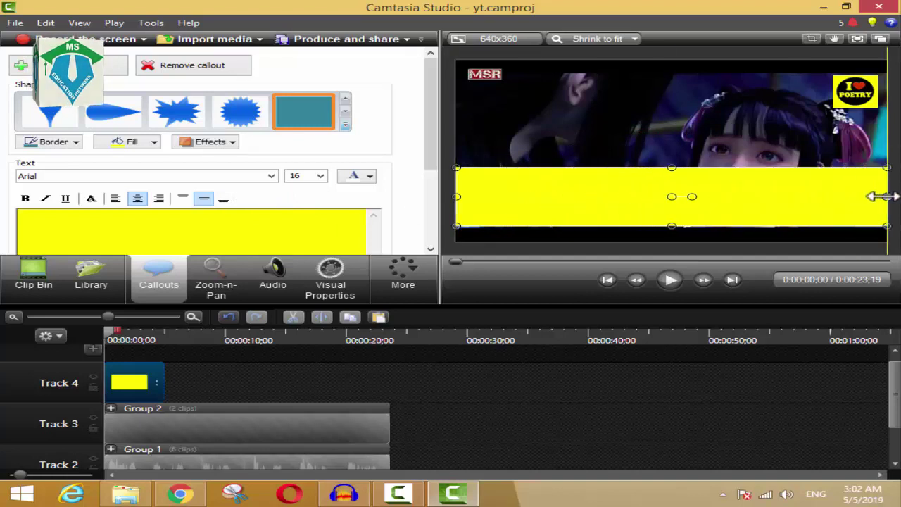
{"action": "left_click_drag", "start_coordinate": [669, 169], "coordinate": [610, 232]}
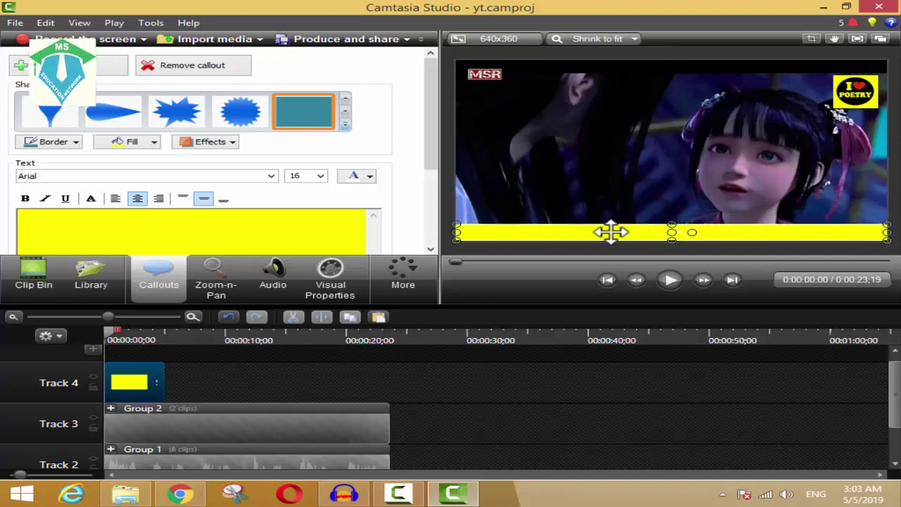
{"action": "left_click_drag", "start_coordinate": [672, 226], "coordinate": [671, 219]}
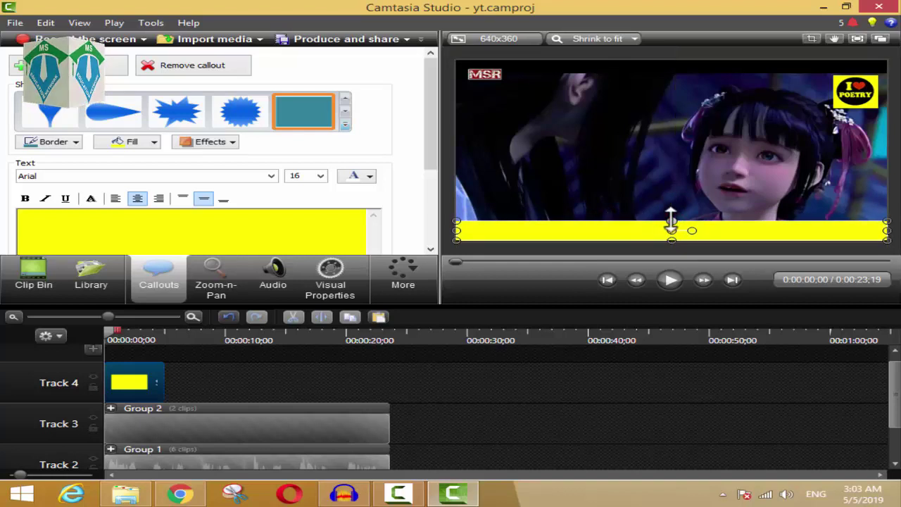
{"action": "left_click", "coordinate": [551, 385]}
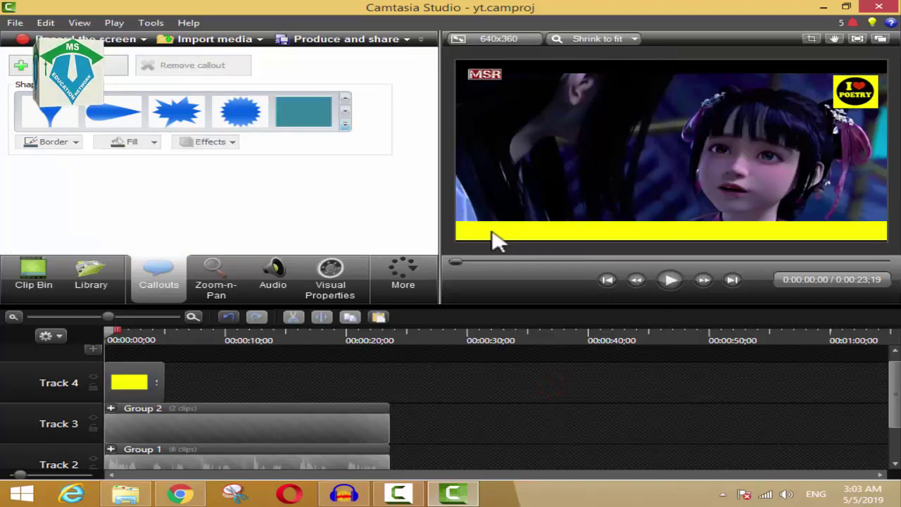
Extend the yellow strip's clip on Track 4 to the end of the video
{"action": "left_click", "coordinate": [655, 236]}
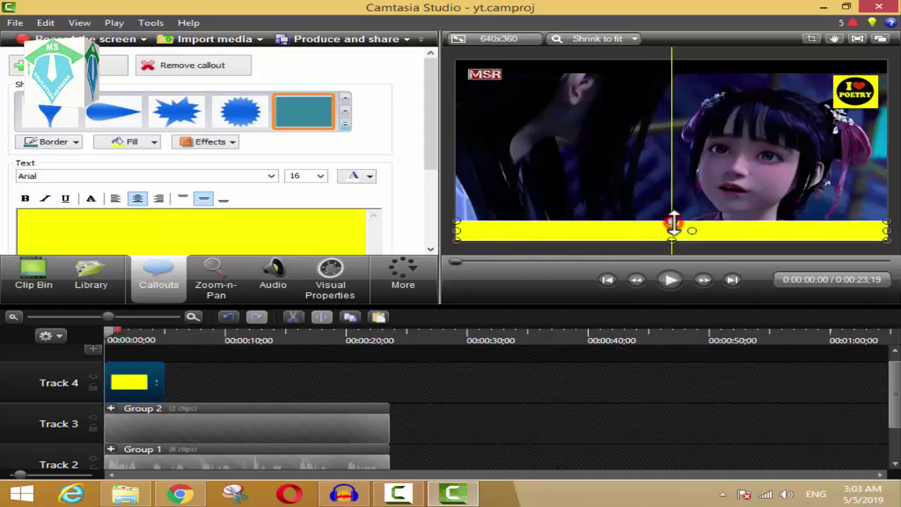
{"action": "left_click", "coordinate": [639, 352]}
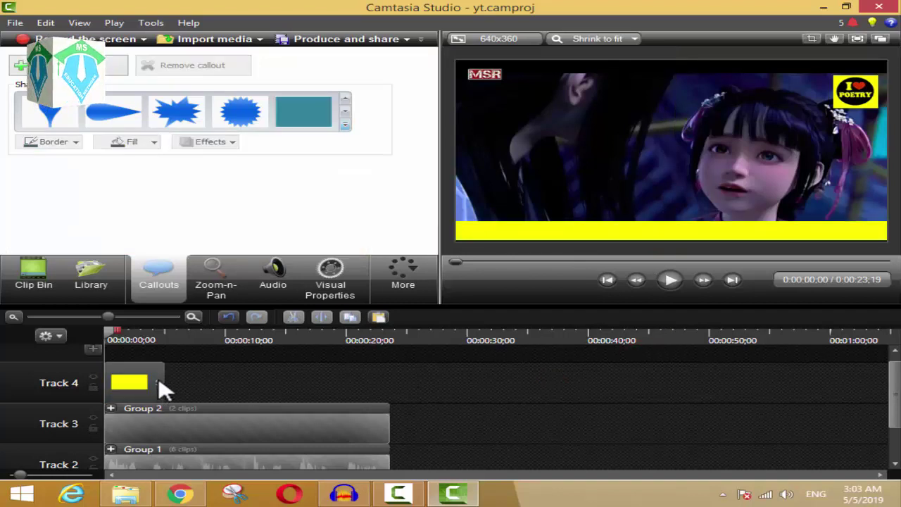
{"action": "left_click_drag", "start_coordinate": [163, 382], "coordinate": [389, 381]}
{"action": "left_click_drag", "start_coordinate": [113, 338], "coordinate": [98, 384]}
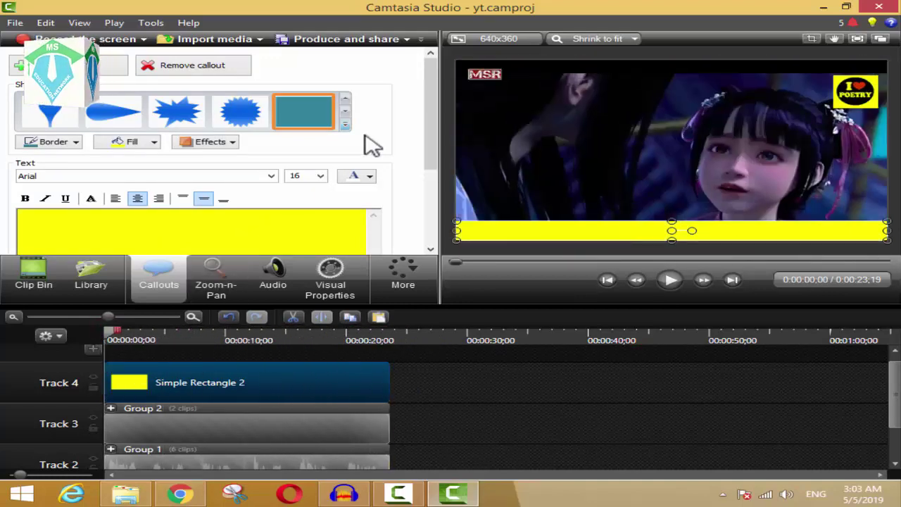
Change the yellow strip callout on Track 4 to a Text callout
{"action": "left_click", "coordinate": [344, 124]}
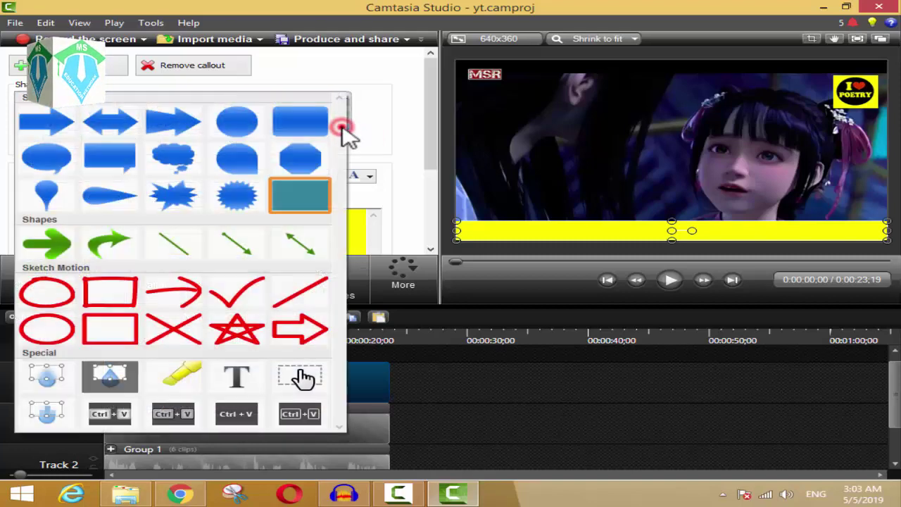
{"action": "left_click", "coordinate": [400, 149]}
{"action": "left_click", "coordinate": [344, 125]}
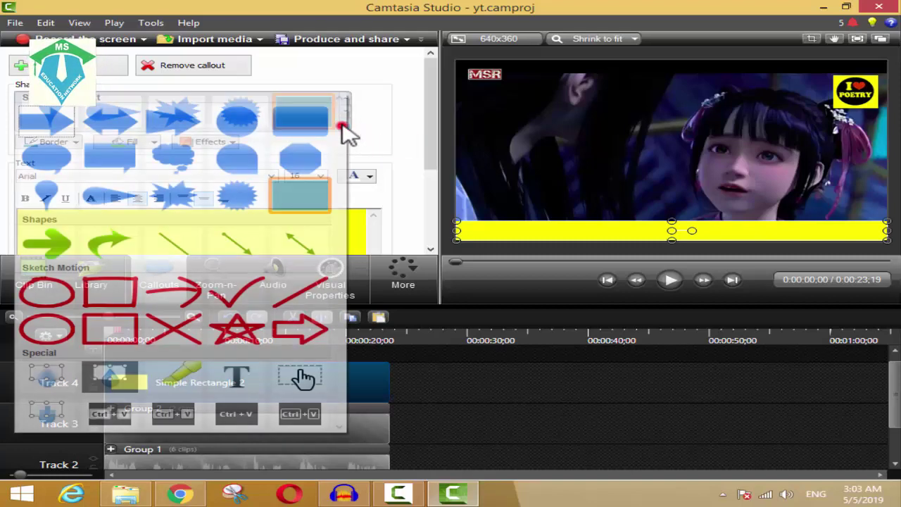
{"action": "left_click", "coordinate": [241, 384]}
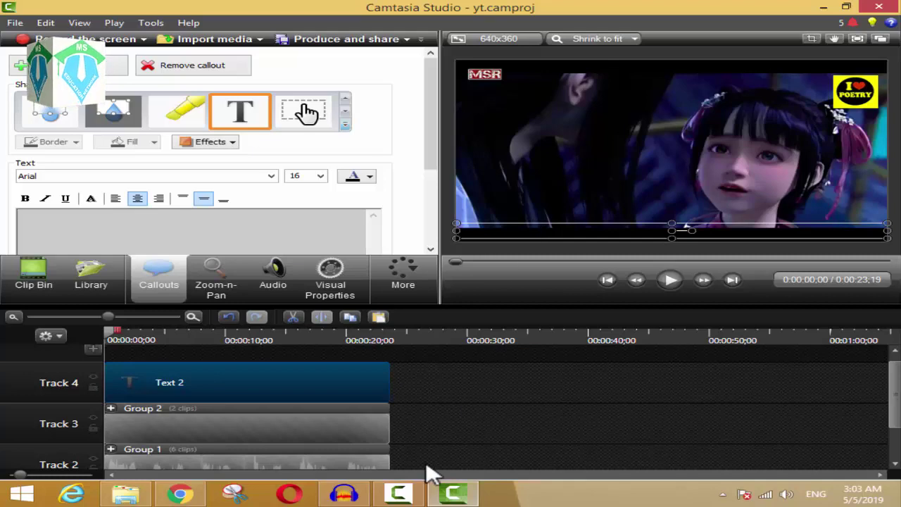
{"action": "left_click", "coordinate": [345, 124]}
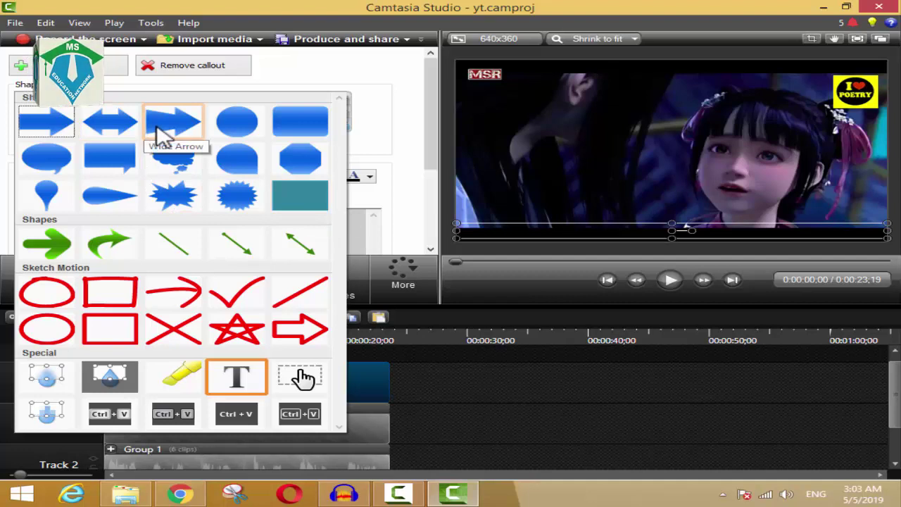
{"action": "left_click", "coordinate": [512, 415]}
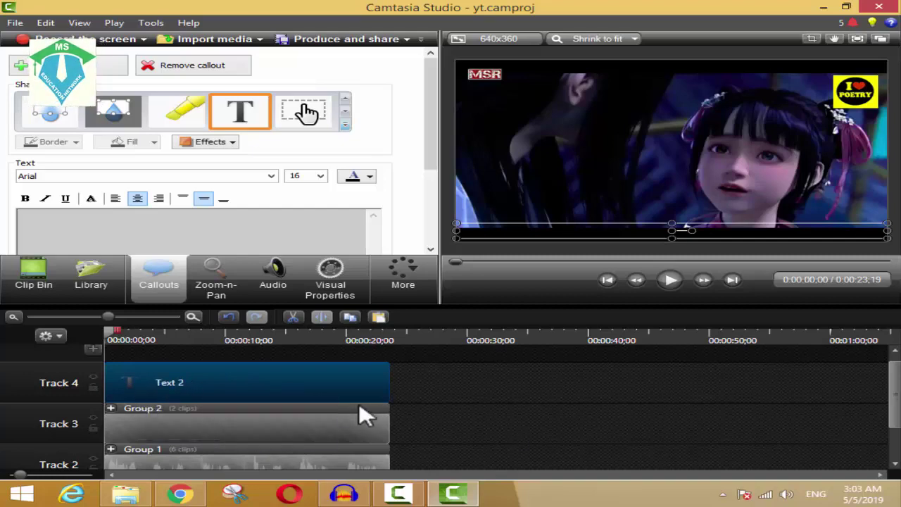
Undo the conversion of the yellow strip on Track 4 into a Text callout
{"action": "left_click", "coordinate": [345, 124]}
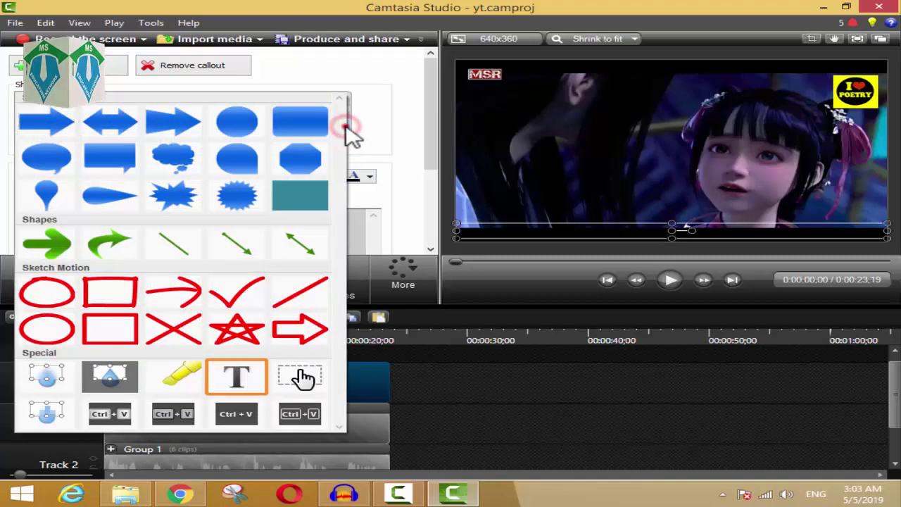
{"action": "left_click", "coordinate": [606, 434]}
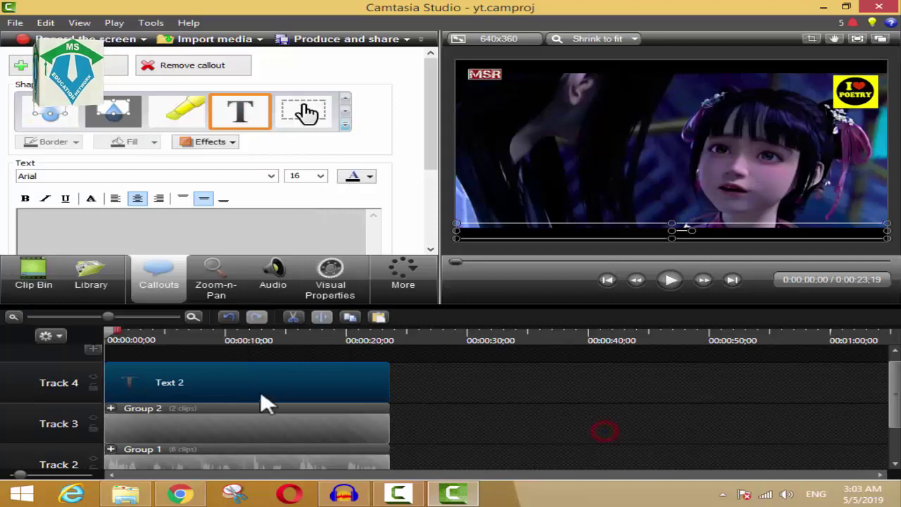
{"action": "left_click", "coordinate": [228, 317]}
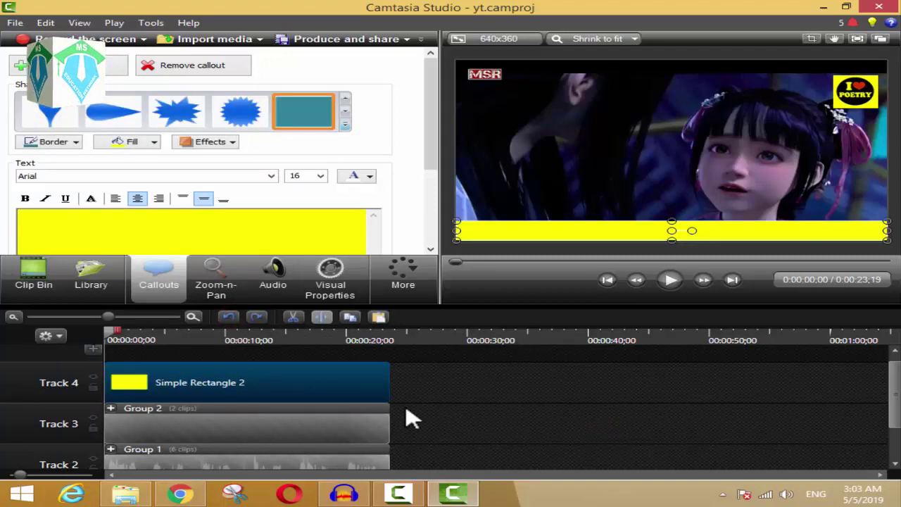
Add a separate Text callout at the start of the video and enlarge its box in the frame
{"action": "left_click", "coordinate": [421, 389]}
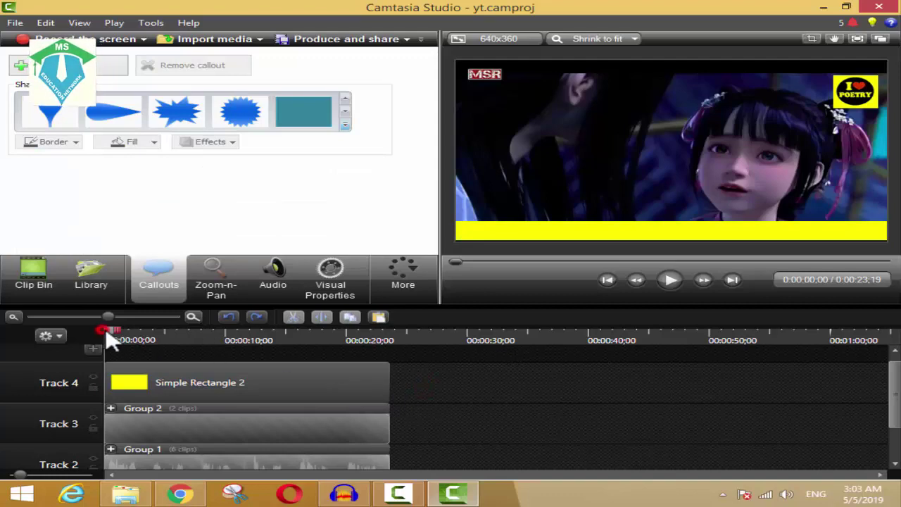
{"action": "left_click", "coordinate": [346, 125]}
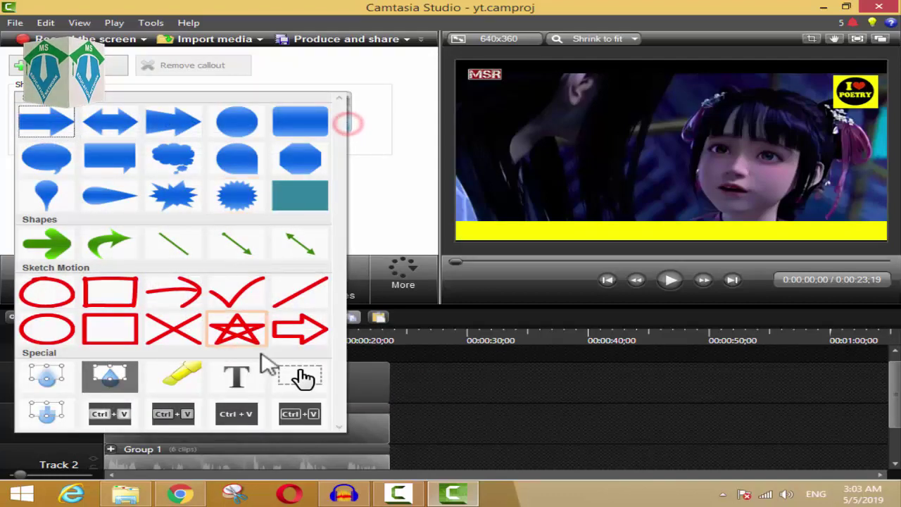
{"action": "left_click", "coordinate": [241, 373]}
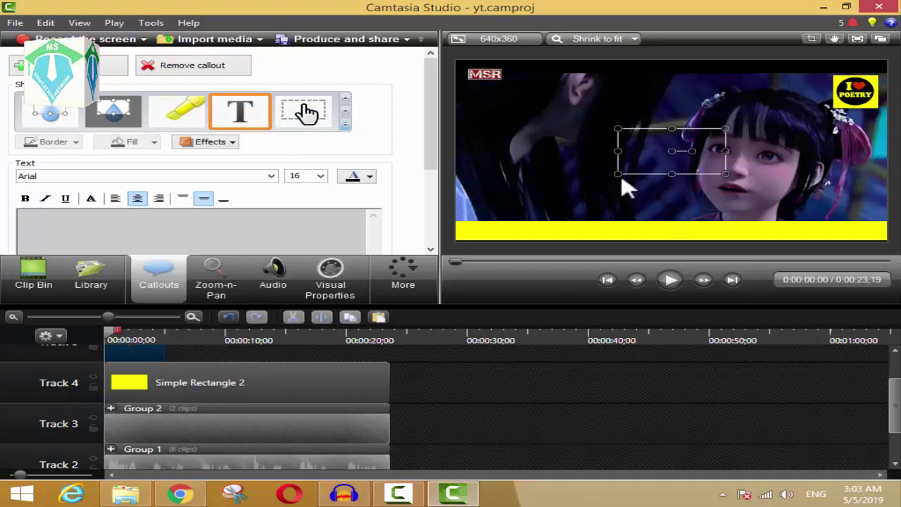
{"action": "left_click_drag", "start_coordinate": [614, 176], "coordinate": [507, 198]}
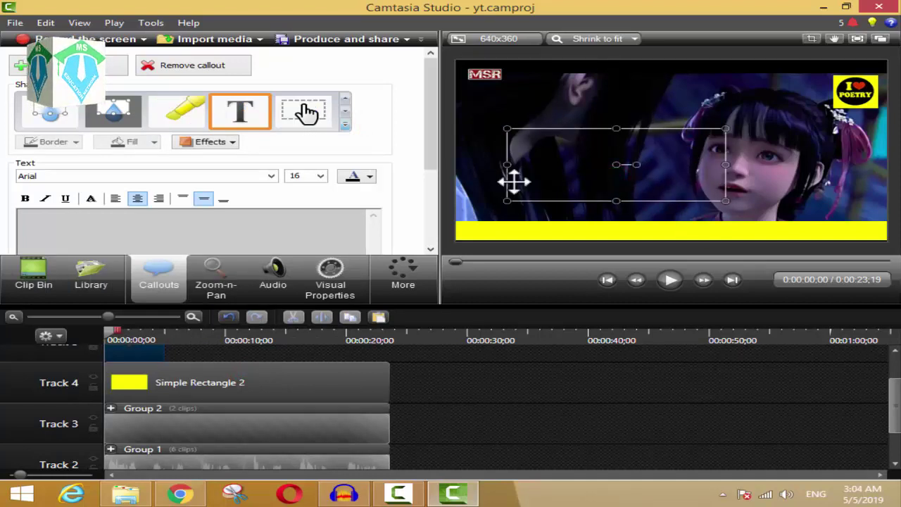
Enter "Please Subscribe Our Channel" as the new callout's text
{"action": "left_click", "coordinate": [112, 224]}
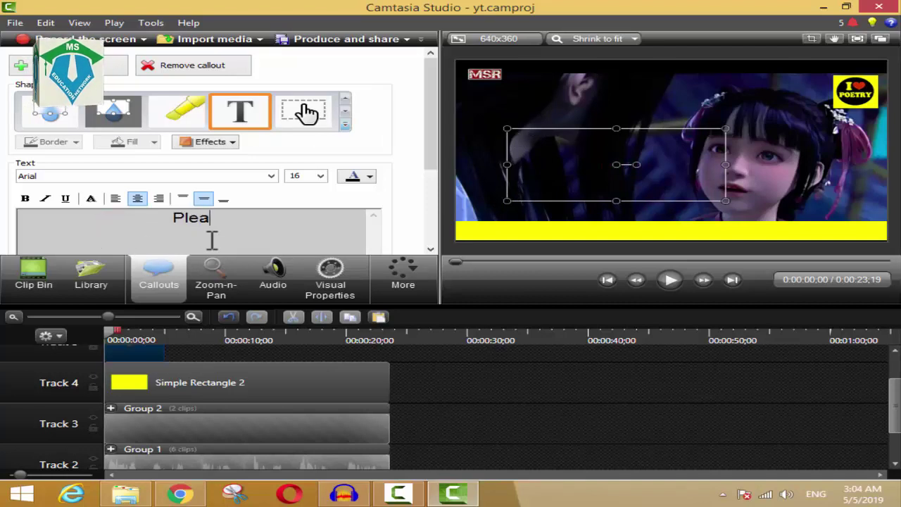
{"action": "type", "text": "Please Sb"}
{"action": "key", "text": "BackSpace"}
{"action": "type", "text": "ubscribe Our"}
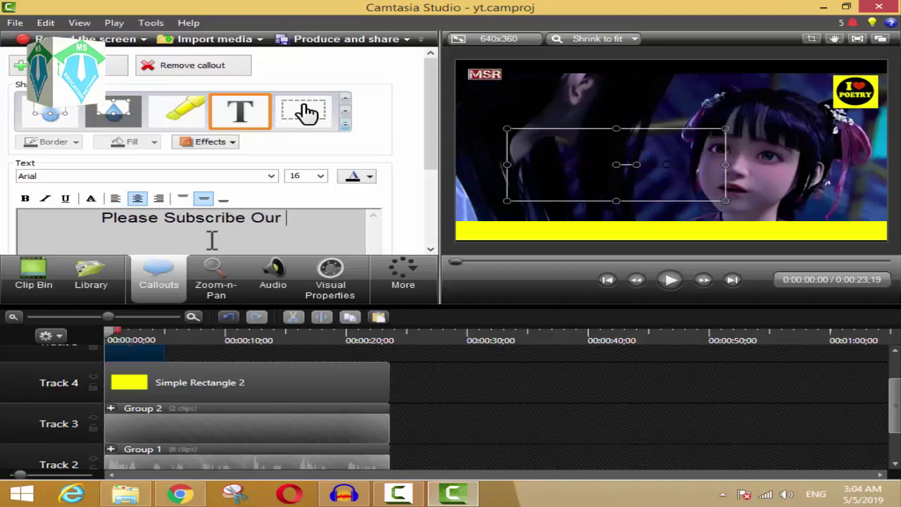
{"action": "type", "text": "Chan"}
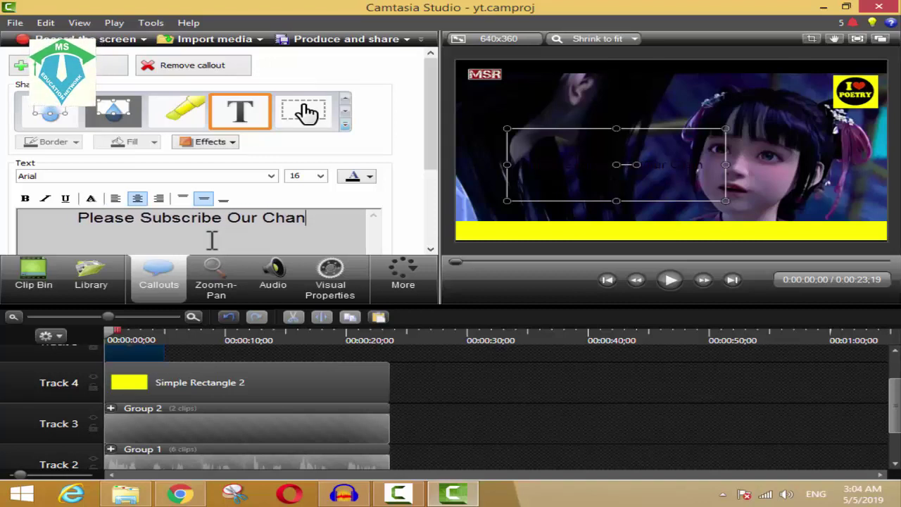
{"action": "type", "text": "ne"}
{"action": "key", "text": "BackSpace"}
{"action": "type", "text": "nel"}
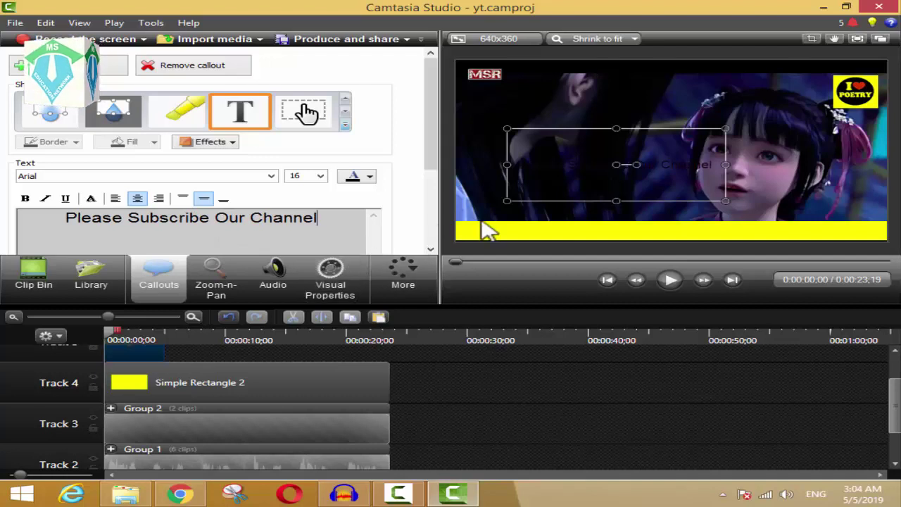
Place the subscribe text on the yellow strip, flatten its box to the strip's height, and play back the result
{"action": "left_click_drag", "start_coordinate": [618, 200], "coordinate": [682, 224]}
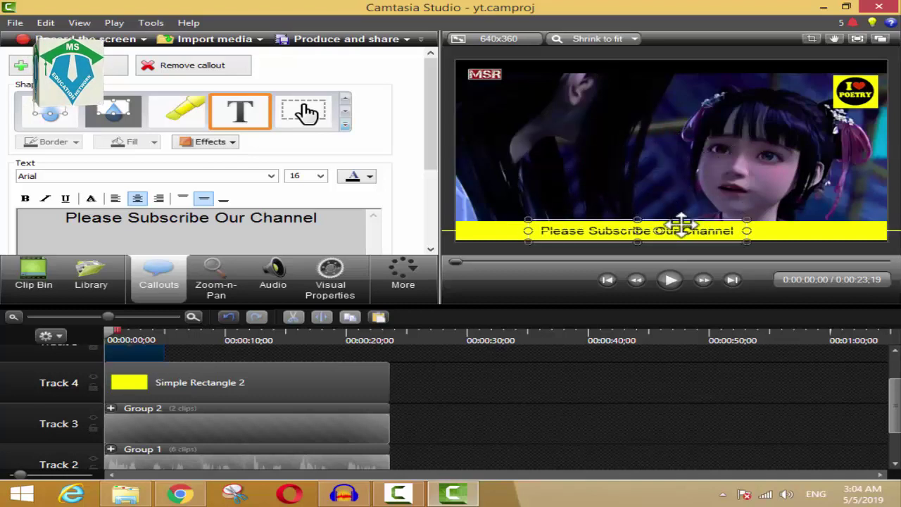
{"action": "left_click_drag", "start_coordinate": [636, 243], "coordinate": [638, 219]}
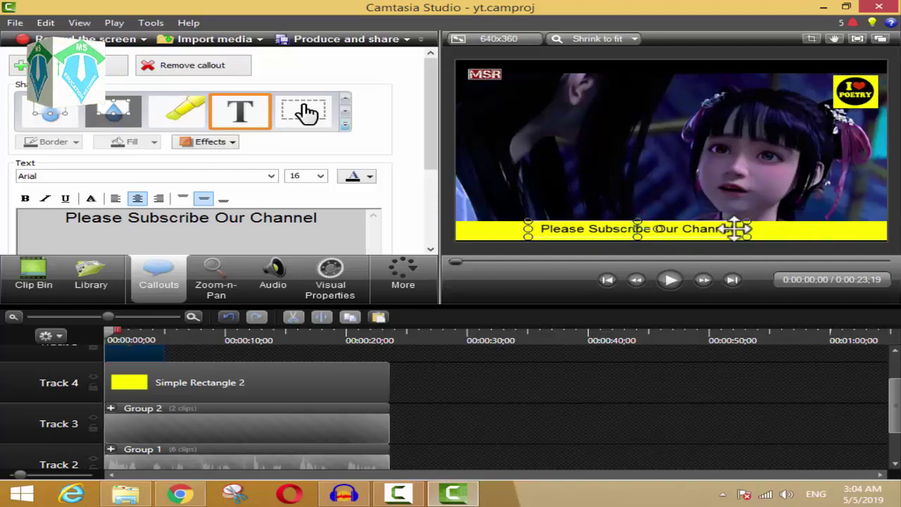
{"action": "left_click", "coordinate": [624, 399]}
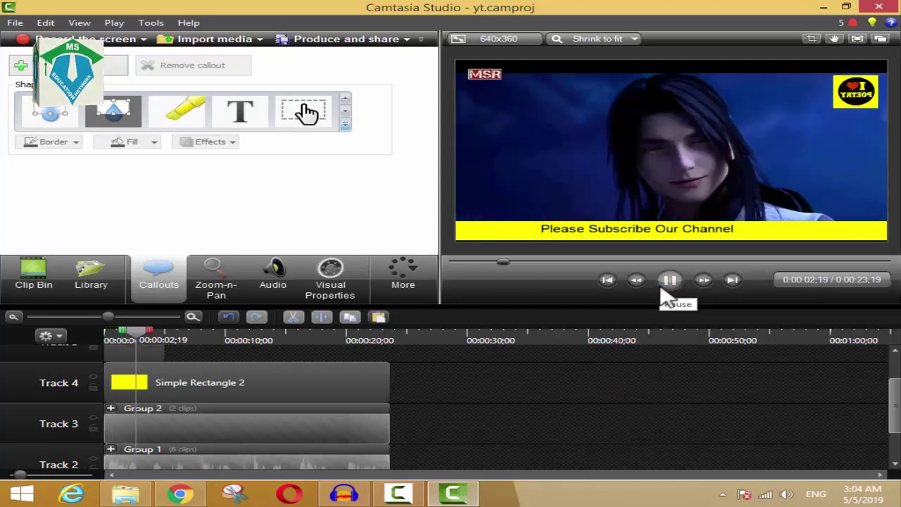
{"action": "left_click", "coordinate": [669, 280]}
Move the subscribe text beyond the frame's right edge and add a visual-property animation at the start of its clip on Track 5
{"action": "left_click_drag", "start_coordinate": [582, 241], "coordinate": [871, 231]}
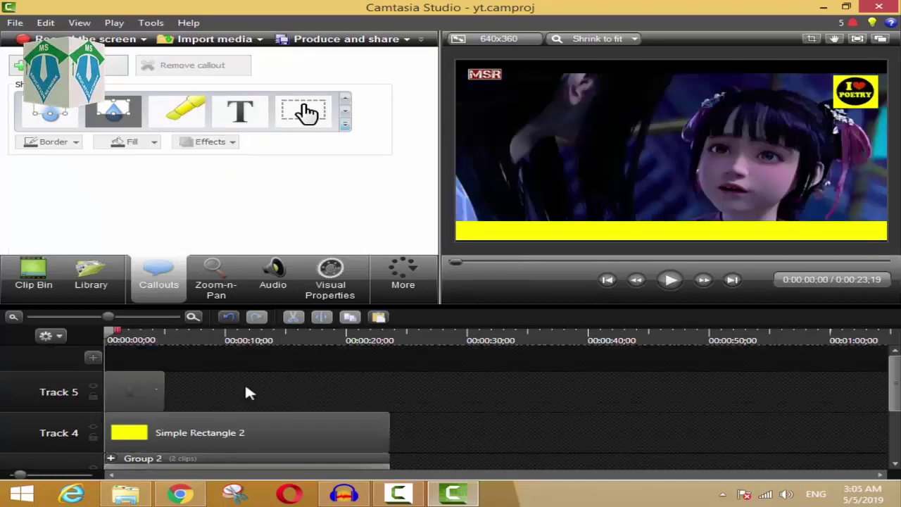
{"action": "left_click", "coordinate": [121, 395]}
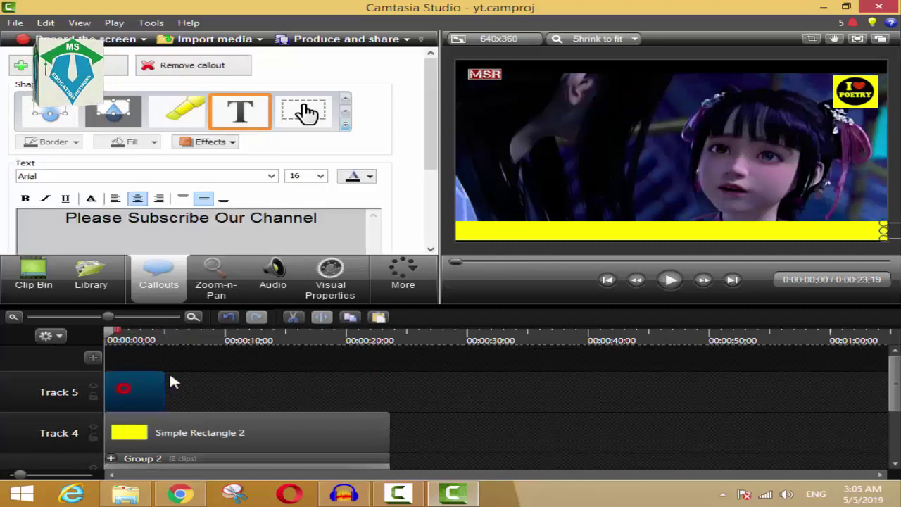
{"action": "left_click", "coordinate": [412, 277]}
{"action": "left_click", "coordinate": [332, 278]}
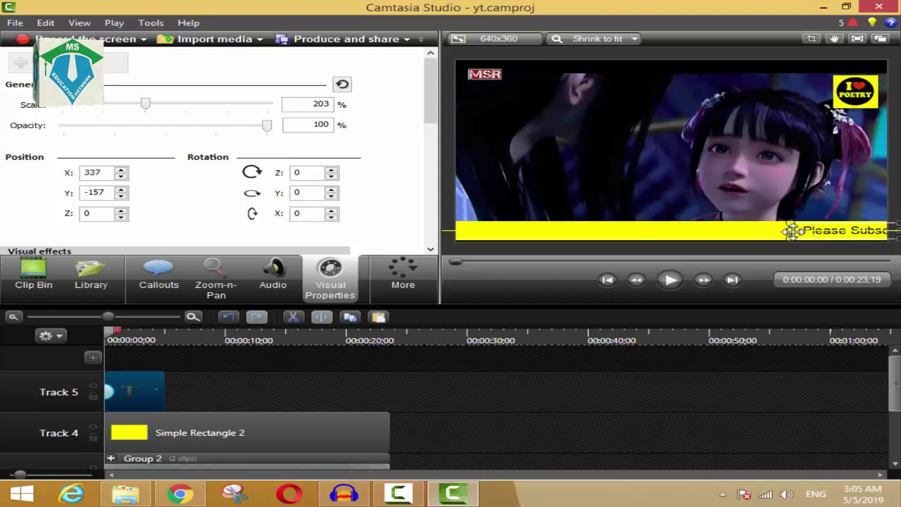
Set the text animation's end position beyond the frame's left edge at X -486, stretch the animation across the clip, and preview it
{"action": "left_click_drag", "start_coordinate": [792, 231], "coordinate": [407, 233]}
{"action": "left_click_drag", "start_coordinate": [575, 235], "coordinate": [459, 234]}
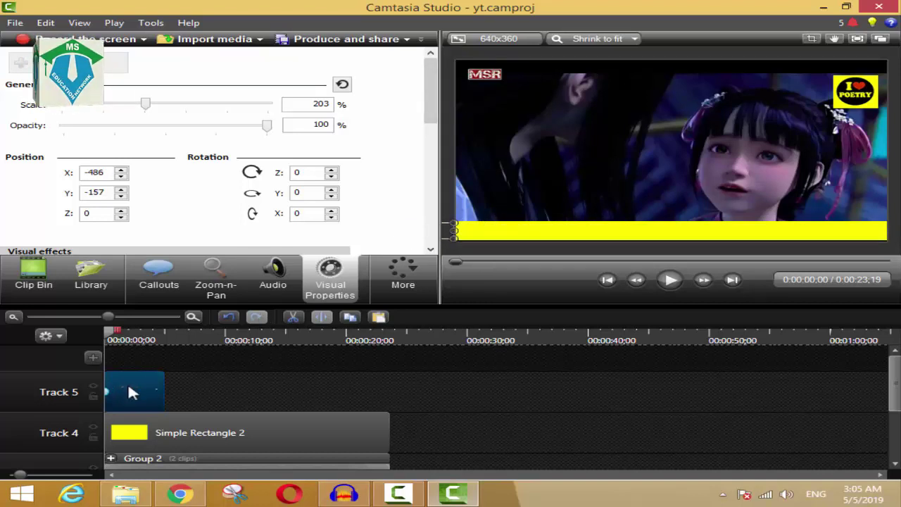
{"action": "left_click_drag", "start_coordinate": [118, 389], "coordinate": [181, 392]}
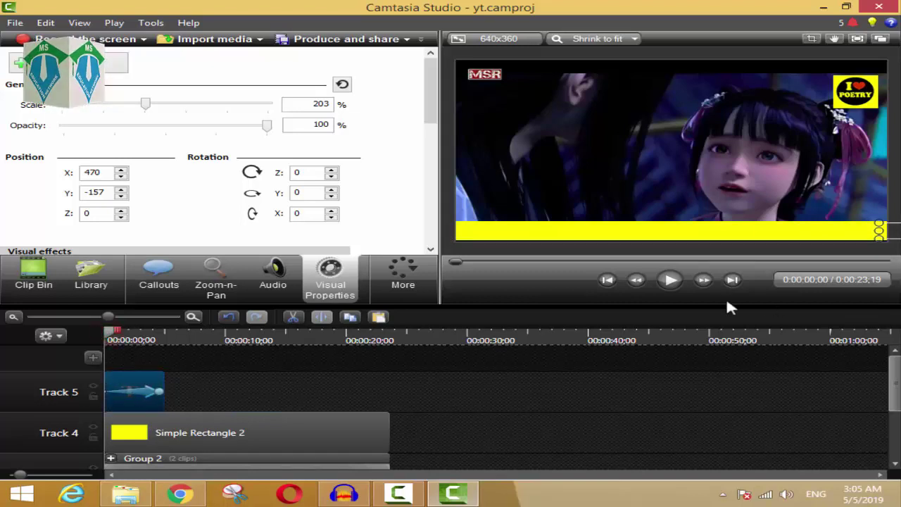
{"action": "left_click", "coordinate": [675, 284]}
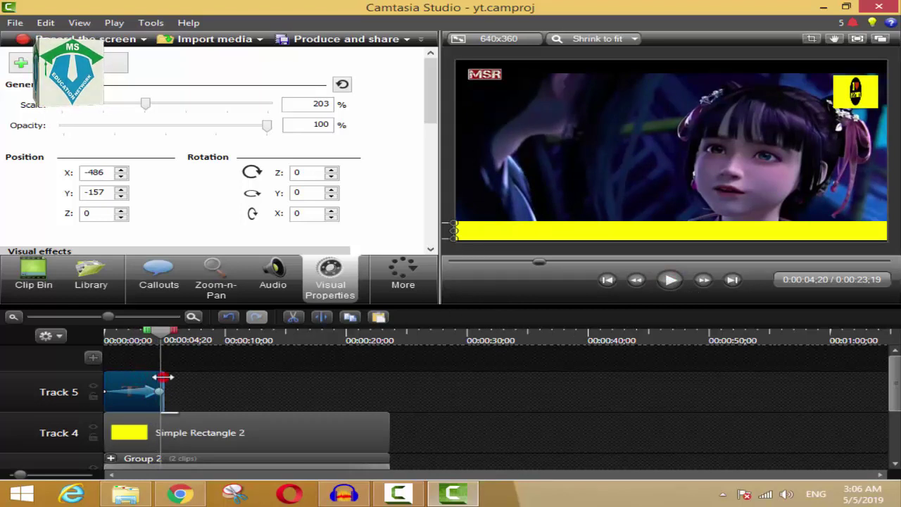
Extend the text clip on Track 5 to about 15 seconds, lengthen its animation to the clip's end, and play it from the start
{"action": "left_click_drag", "start_coordinate": [163, 378], "coordinate": [291, 384]}
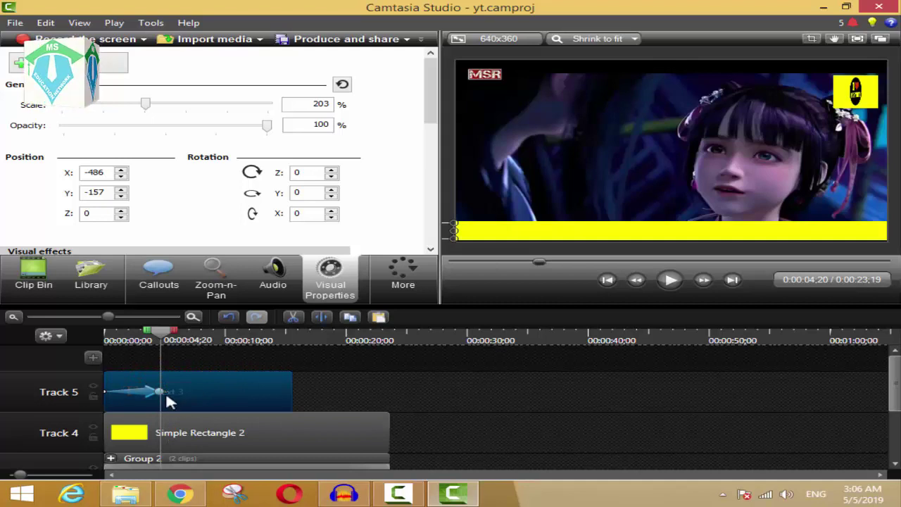
{"action": "left_click_drag", "start_coordinate": [161, 392], "coordinate": [290, 393]}
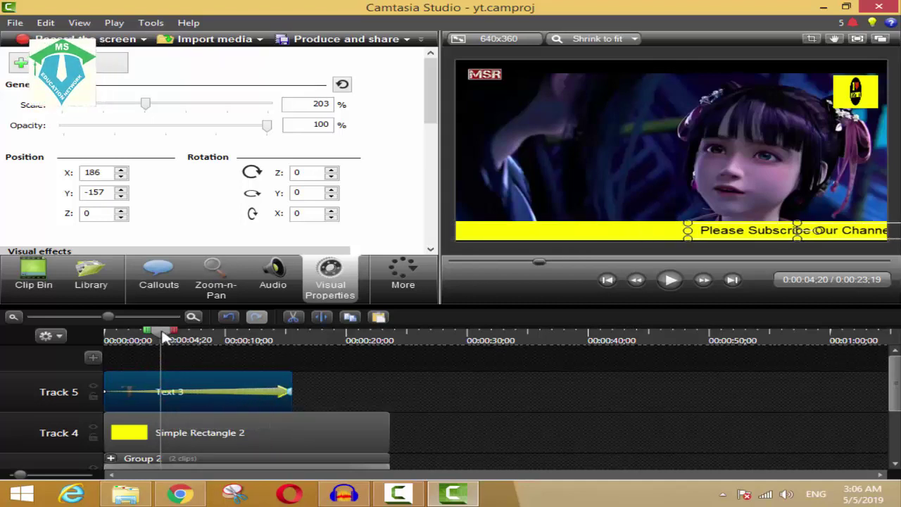
{"action": "left_click_drag", "start_coordinate": [165, 338], "coordinate": [107, 338]}
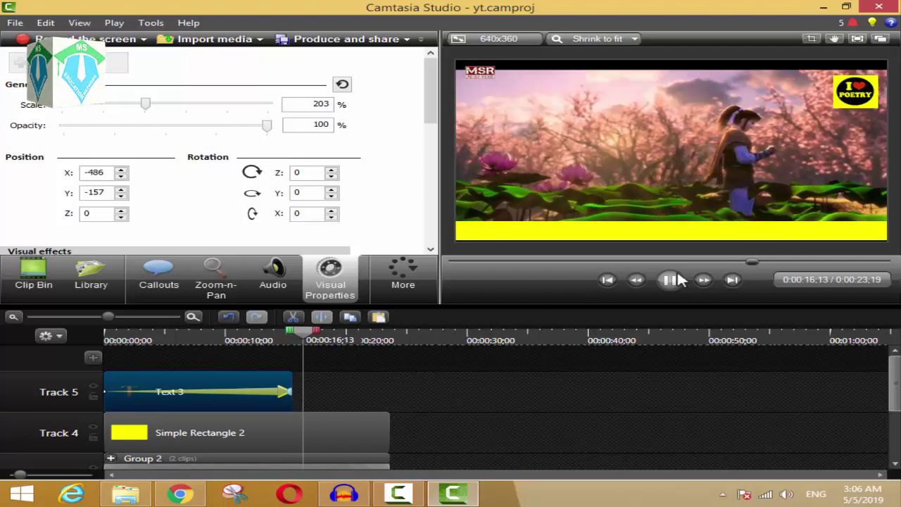
{"action": "left_click", "coordinate": [678, 279]}
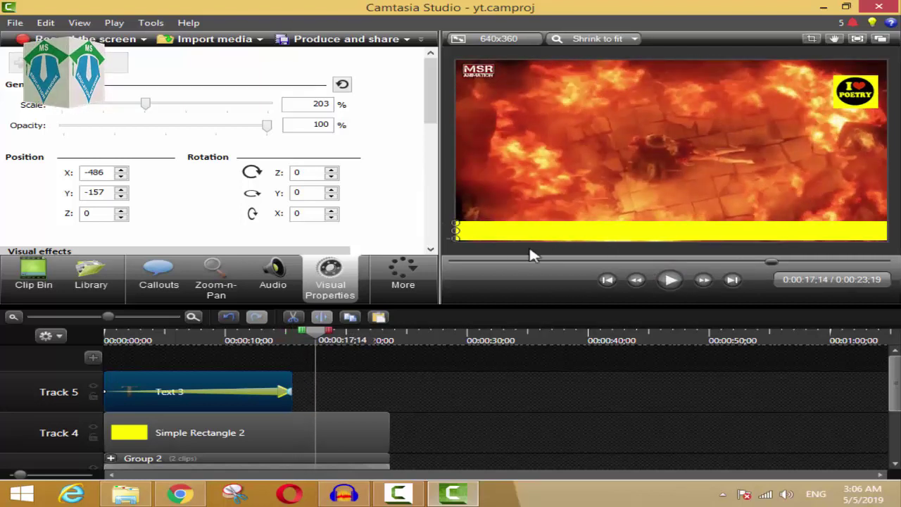
Split the yellow strip on Track 4 at the text clip's end, 0:00:15;16, and delete the remaining part
{"action": "left_click_drag", "start_coordinate": [314, 338], "coordinate": [279, 338]}
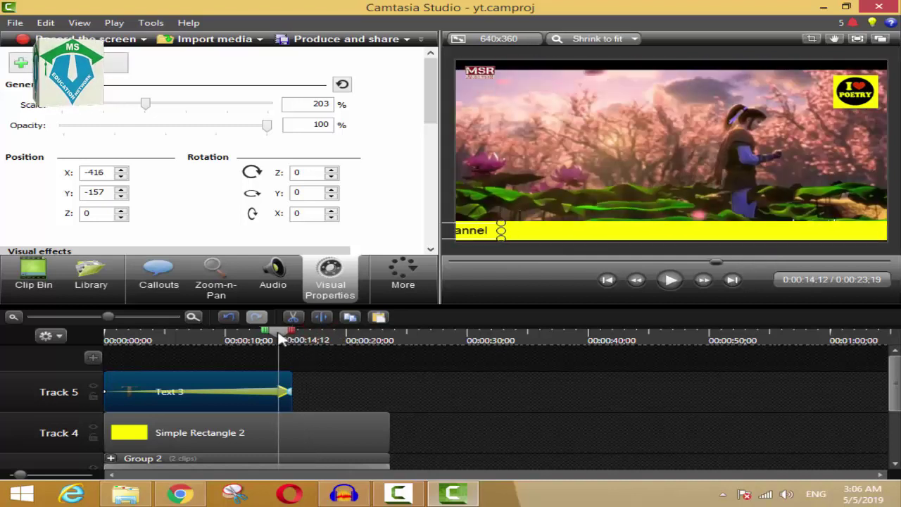
{"action": "left_click", "coordinate": [670, 282]}
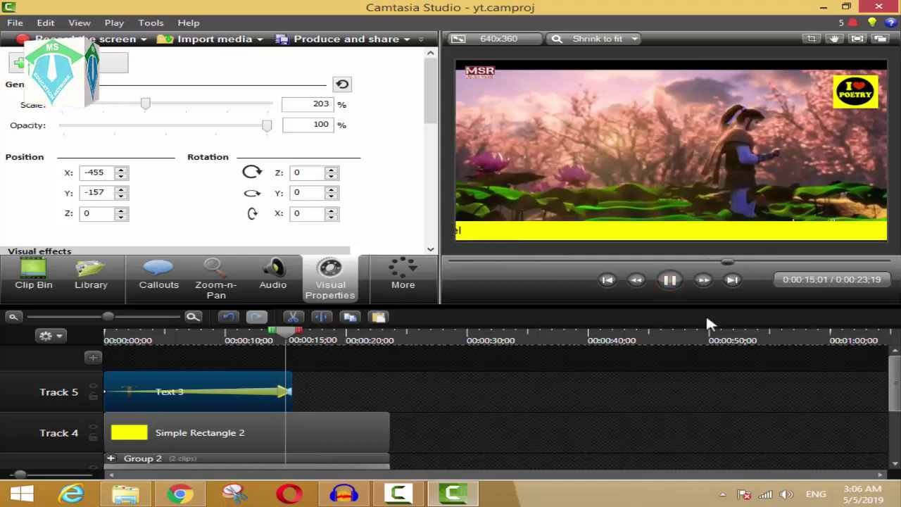
{"action": "left_click", "coordinate": [669, 279]}
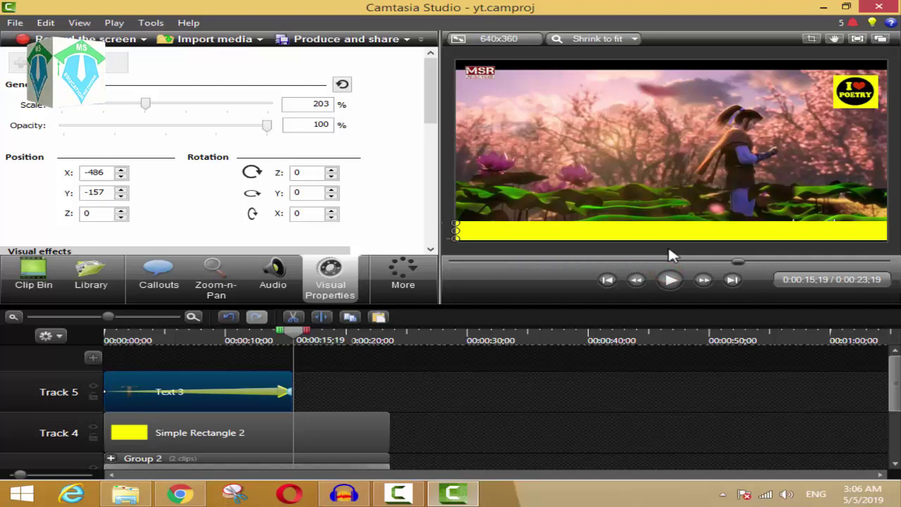
{"action": "left_click_drag", "start_coordinate": [297, 339], "coordinate": [293, 340]}
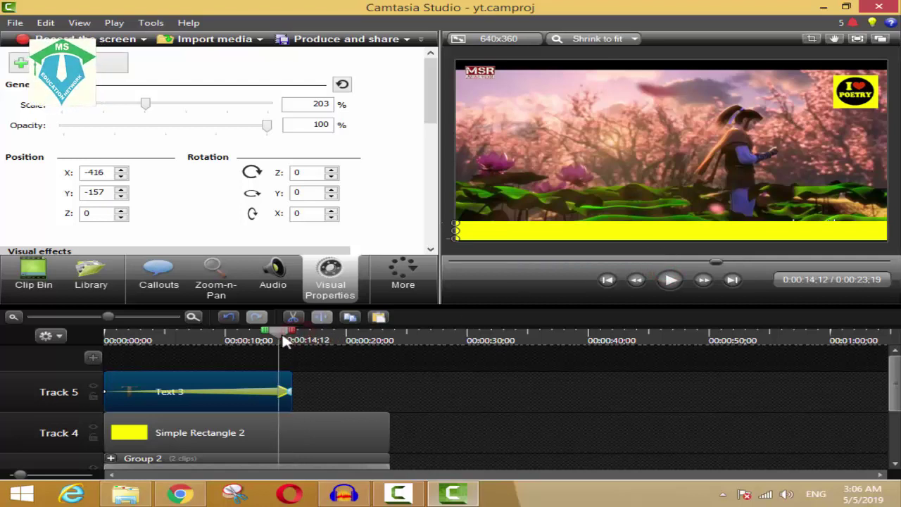
{"action": "left_click", "coordinate": [314, 431]}
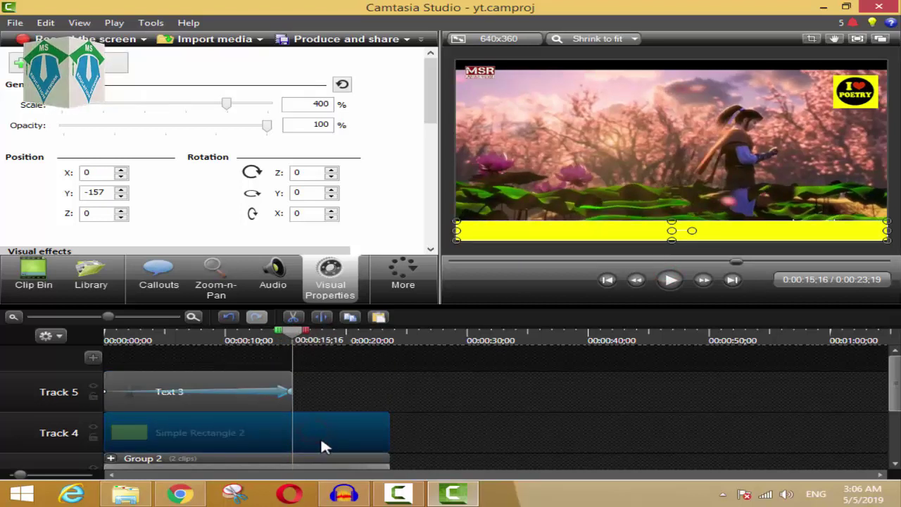
{"action": "key", "text": "s"}
{"action": "left_click", "coordinate": [320, 436]}
{"action": "key", "text": "Delete"}
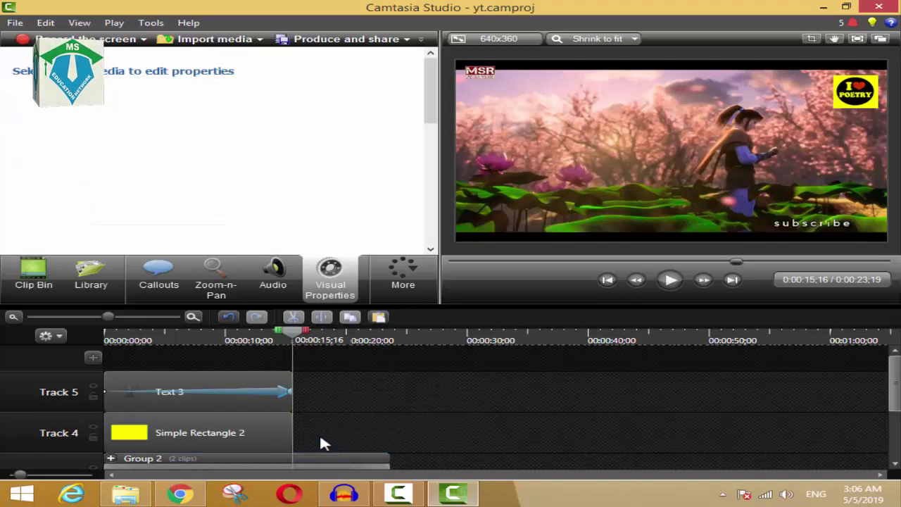
Play the closing seconds of the text and yellow strip clips, starting at about 0:00:13;17
{"action": "left_click", "coordinate": [271, 339]}
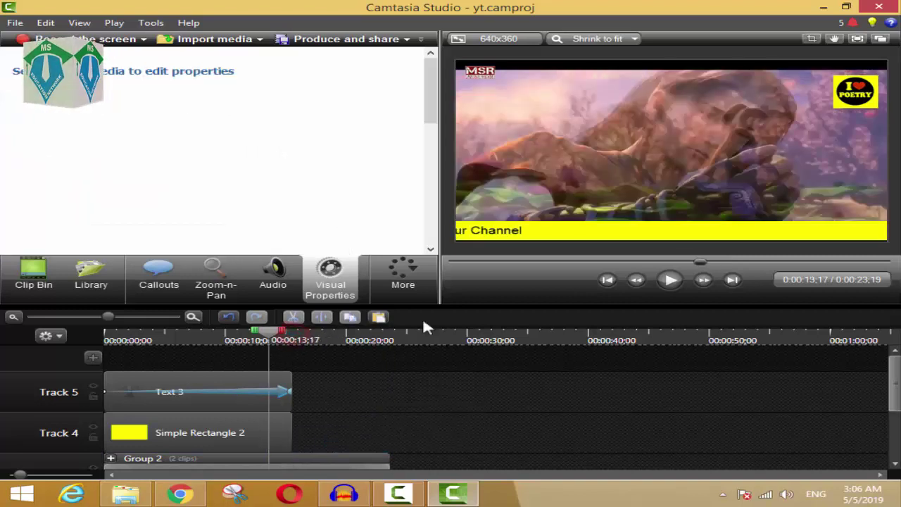
{"action": "left_click", "coordinate": [676, 280]}
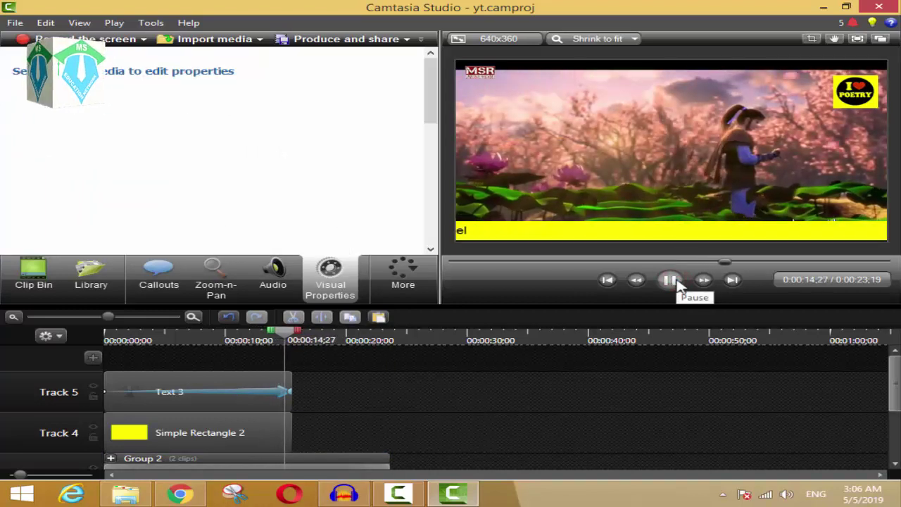
{"action": "left_click", "coordinate": [673, 280]}
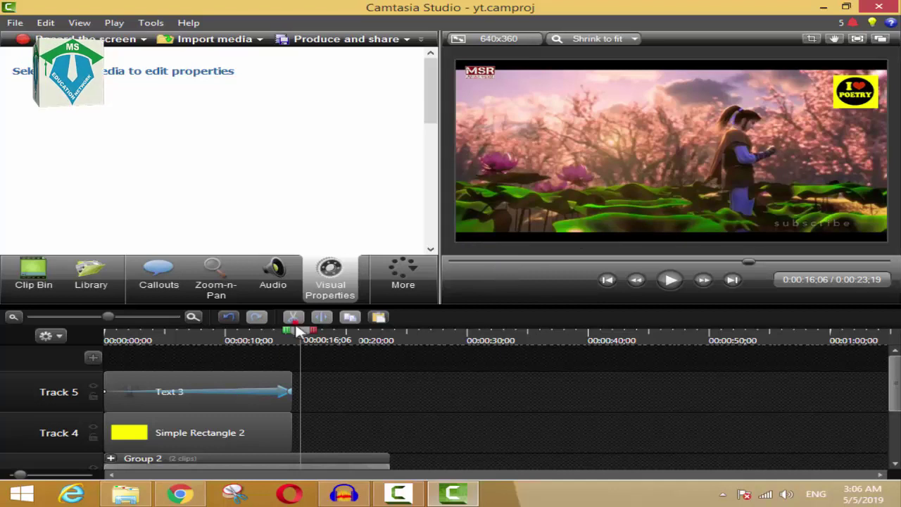
Fade the yellow strip on Track 4 to 0% opacity near 0:00:14;18 and move the fade animation to the clip's end
{"action": "left_click_drag", "start_coordinate": [304, 339], "coordinate": [284, 340]}
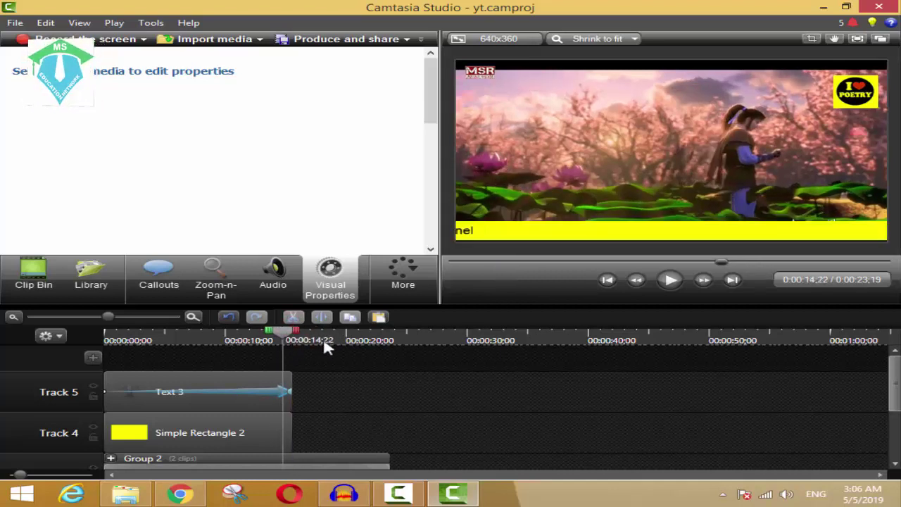
{"action": "left_click", "coordinate": [247, 436]}
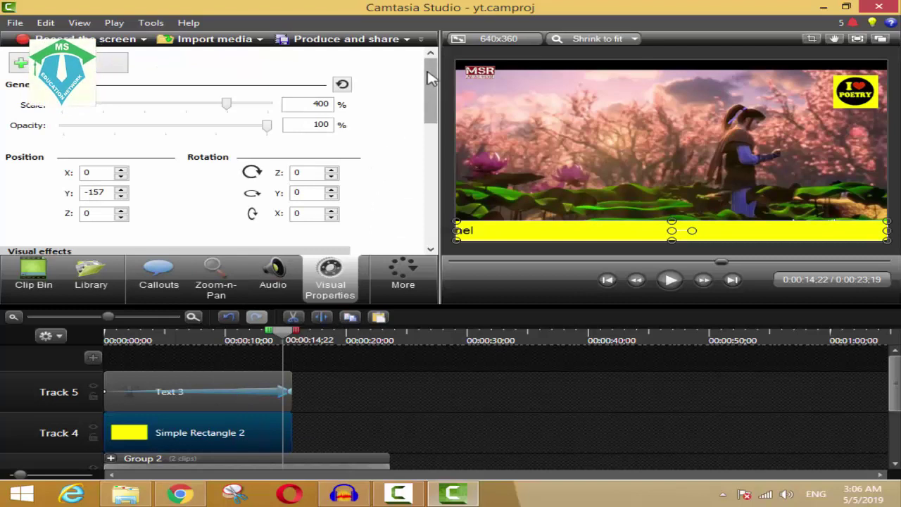
{"action": "mouse_move", "coordinate": [430, 76]}
{"action": "left_mouse_down"}
{"action": "mouse_move", "coordinate": [425, 101]}
{"action": "mouse_move", "coordinate": [427, 74]}
{"action": "left_mouse_up"}
{"action": "left_click", "coordinate": [221, 428]}
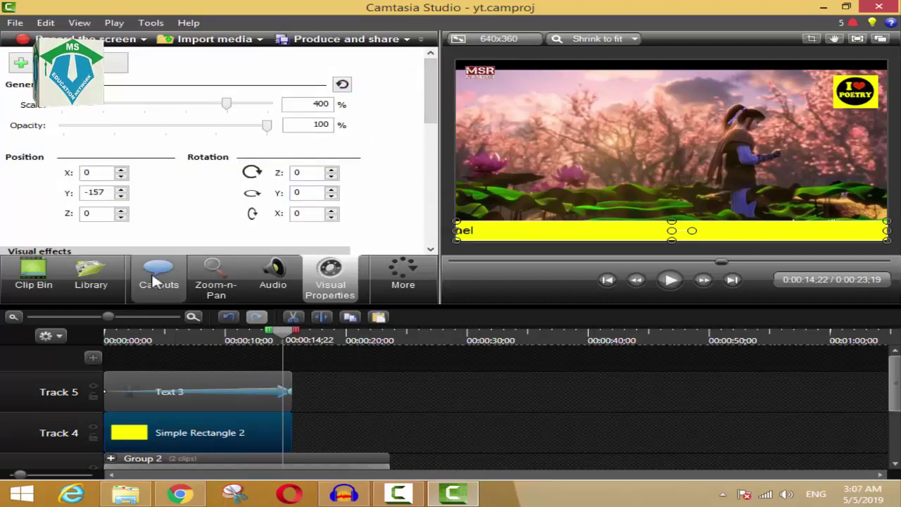
{"action": "left_click", "coordinate": [281, 342]}
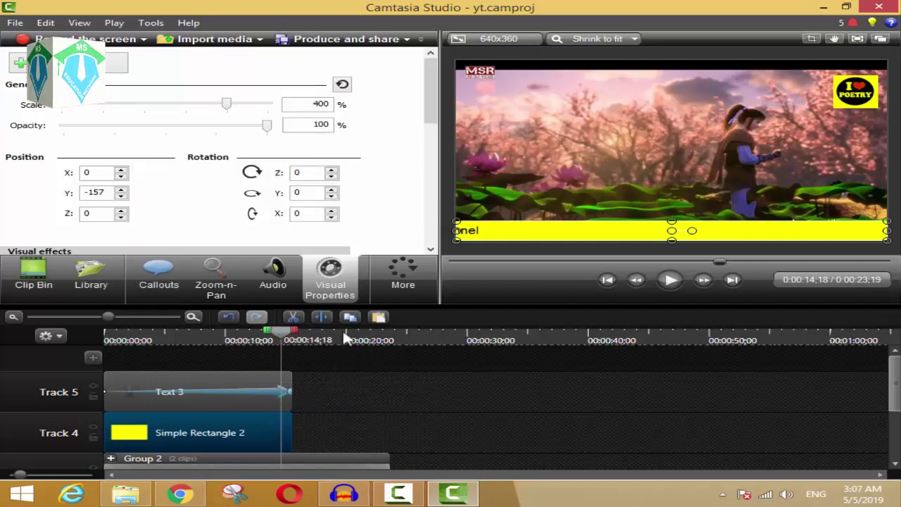
{"action": "scroll", "coordinate": [434, 102], "scroll_direction": "down", "scroll_amount": 2}
{"action": "scroll", "coordinate": [422, 94], "scroll_direction": "up", "scroll_amount": 2}
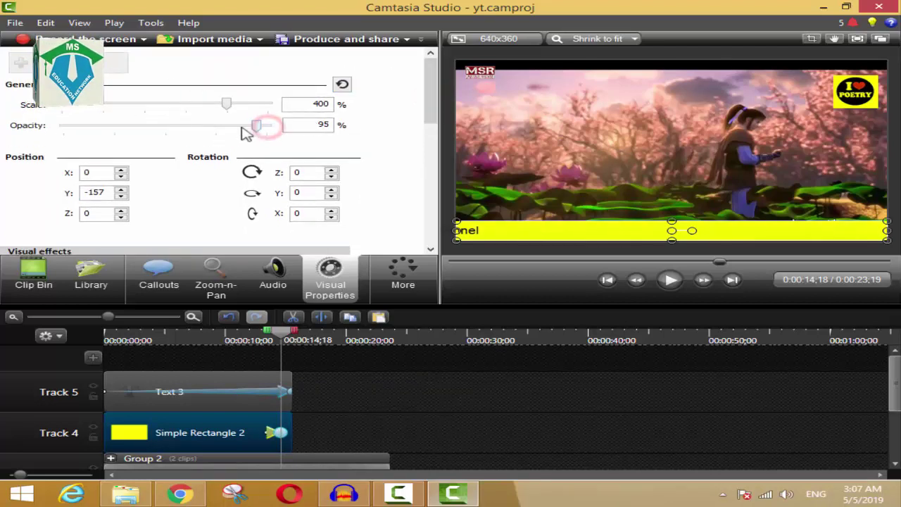
{"action": "left_click_drag", "start_coordinate": [245, 134], "coordinate": [6, 138]}
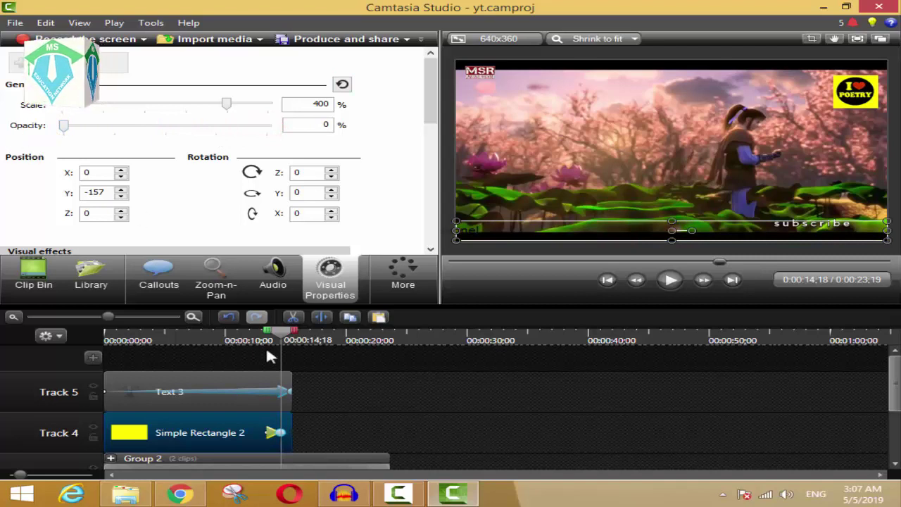
{"action": "left_click_drag", "start_coordinate": [276, 433], "coordinate": [284, 432]}
Play the yellow strip's fade-out from about 0:00:13;24
{"action": "mouse_move", "coordinate": [274, 337]}
{"action": "left_mouse_down"}
{"action": "mouse_move", "coordinate": [257, 340]}
{"action": "mouse_move", "coordinate": [265, 341]}
{"action": "left_mouse_up"}
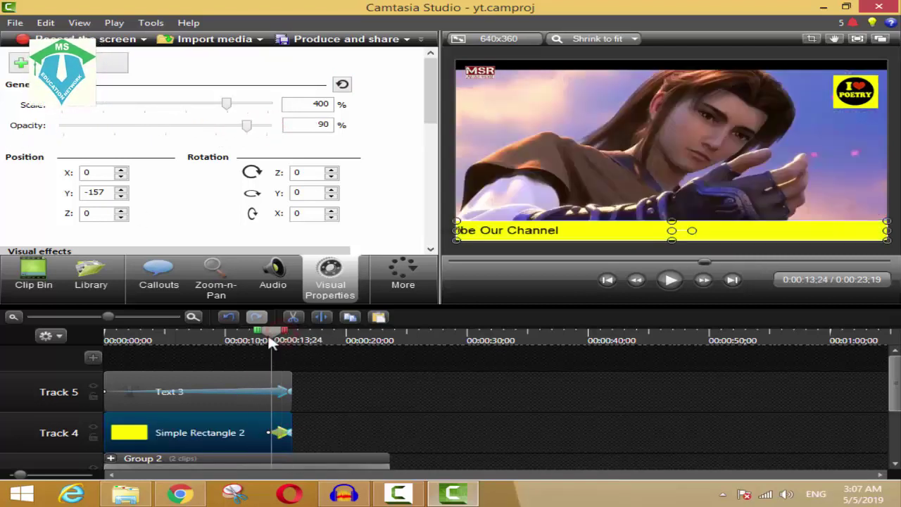
{"action": "left_click", "coordinate": [673, 282]}
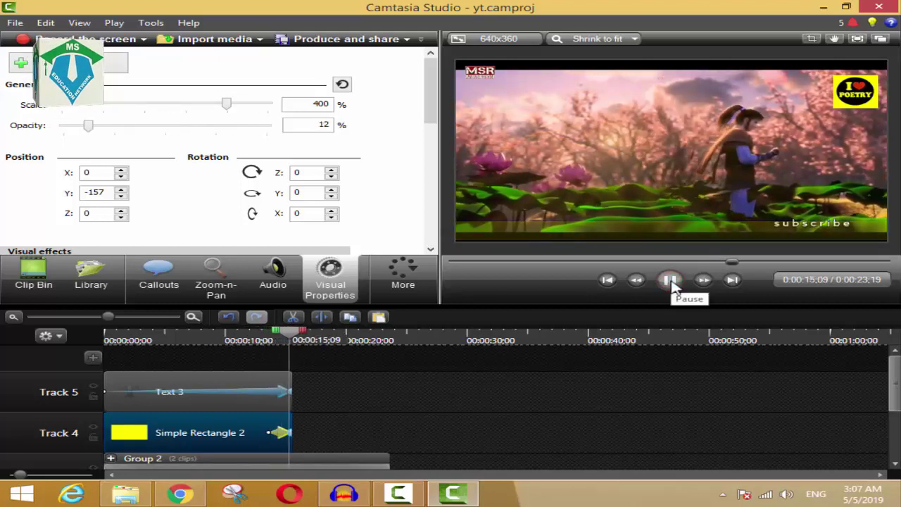
{"action": "left_click", "coordinate": [670, 281]}
Group the text and yellow strip clips, and move the group on Track 4 to start about 4 seconds in
{"action": "left_click_drag", "start_coordinate": [308, 340], "coordinate": [112, 367]}
{"action": "left_click_drag", "start_coordinate": [338, 378], "coordinate": [188, 431]}
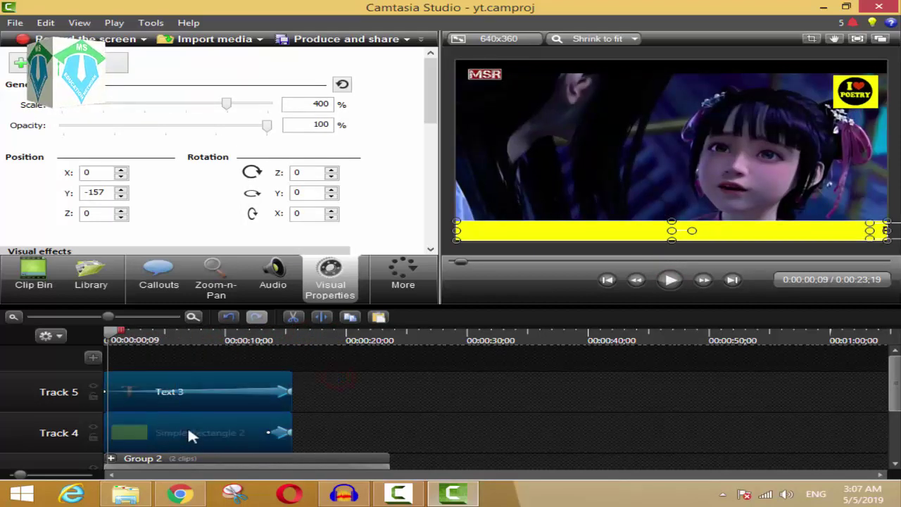
{"action": "key", "text": "ctrl+g"}
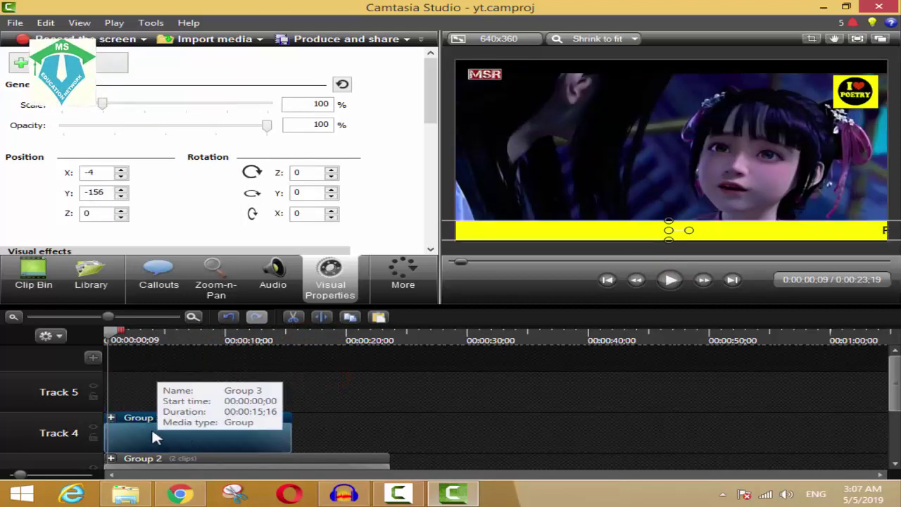
{"action": "left_click", "coordinate": [155, 430]}
{"action": "left_click_drag", "start_coordinate": [164, 427], "coordinate": [205, 425]}
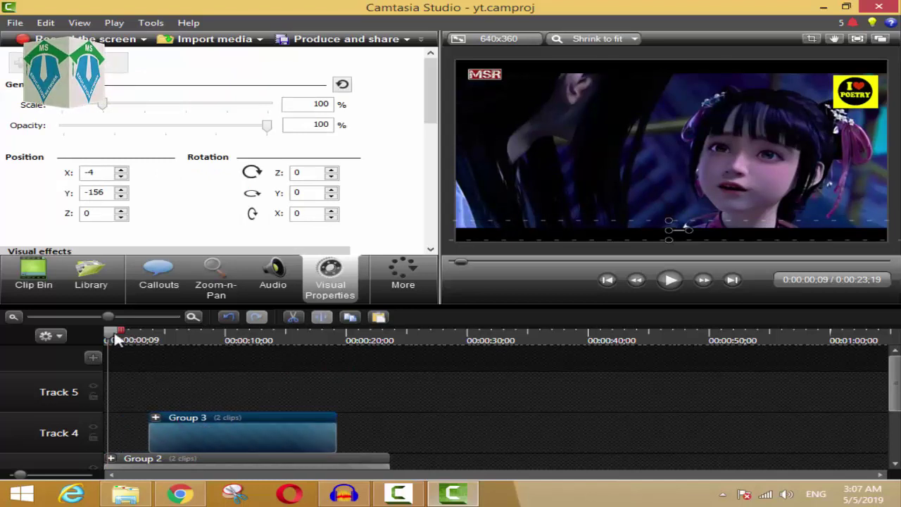
Preview the whole video from the start in full screen, then return to the editor
{"action": "left_click_drag", "start_coordinate": [119, 336], "coordinate": [86, 338]}
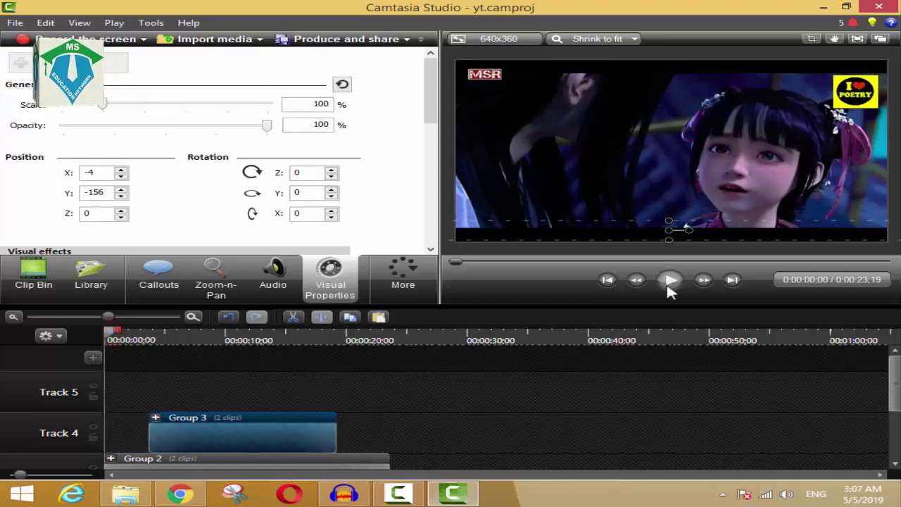
{"action": "left_click", "coordinate": [857, 40]}
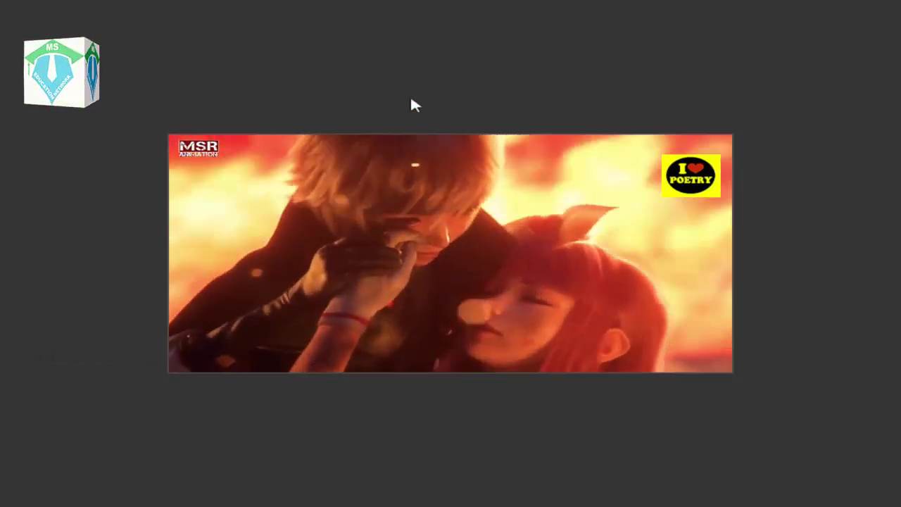
{"action": "left_click", "coordinate": [338, 44]}
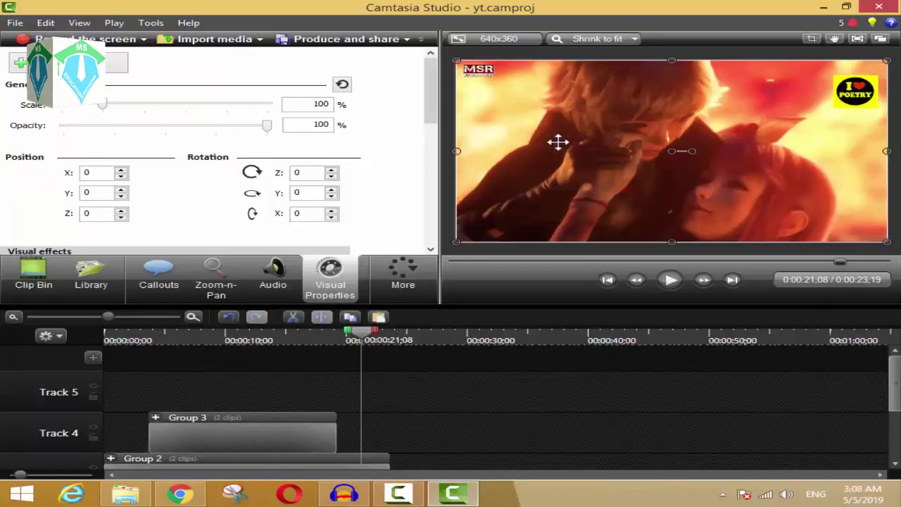
Select all the clips on the timeline and combine them into one group
{"action": "left_click", "coordinate": [463, 414]}
{"action": "scroll", "coordinate": [517, 367], "scroll_direction": "down", "scroll_amount": 2}
{"action": "scroll", "coordinate": [499, 434], "scroll_direction": "up", "scroll_amount": 1}
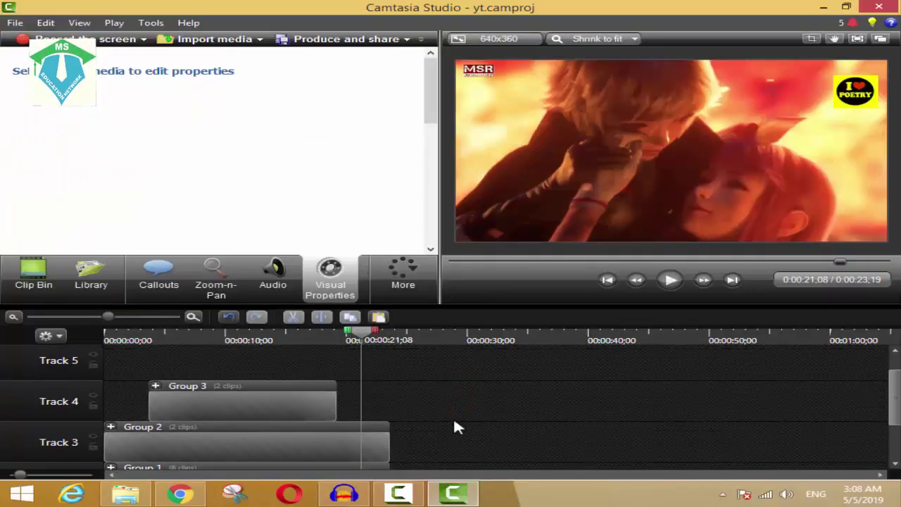
{"action": "left_click_drag", "start_coordinate": [361, 331], "coordinate": [232, 333]}
{"action": "left_click_drag", "start_coordinate": [275, 382], "coordinate": [30, 425]}
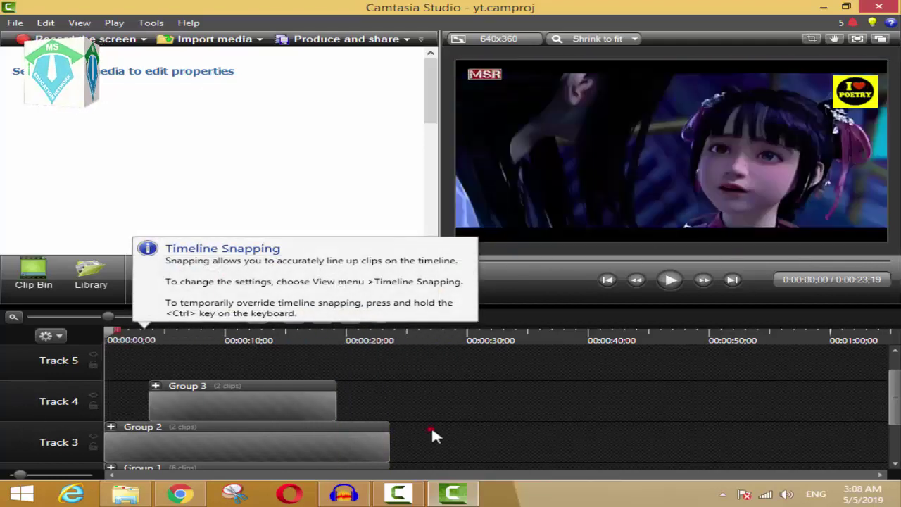
{"action": "left_click", "coordinate": [431, 429]}
{"action": "scroll", "coordinate": [451, 430], "scroll_direction": "down", "scroll_amount": 2}
{"action": "key", "text": "ctrl+a"}
{"action": "scroll", "coordinate": [176, 359], "scroll_direction": "up", "scroll_amount": 2}
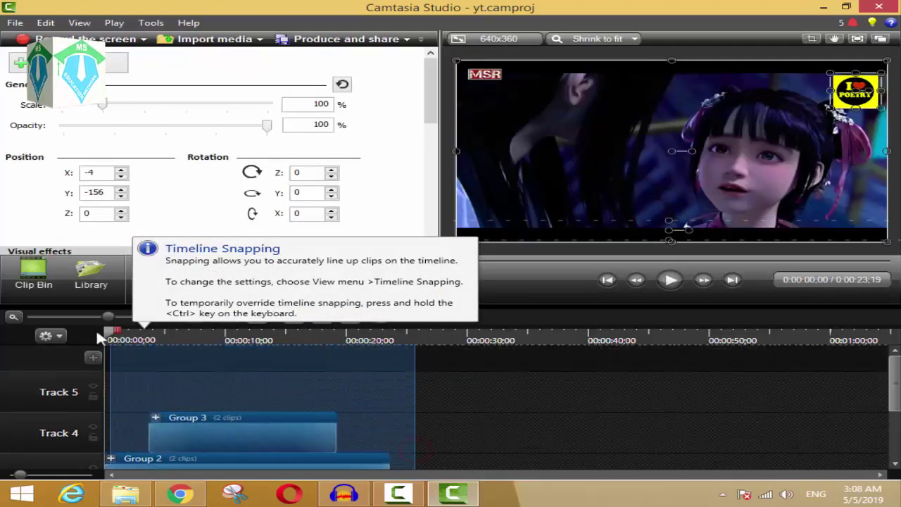
{"action": "right_click", "coordinate": [266, 429]}
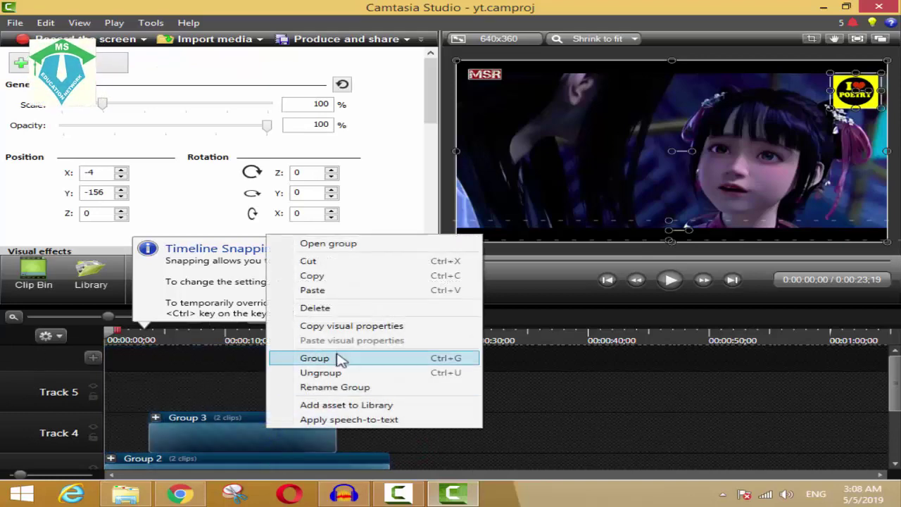
{"action": "left_click", "coordinate": [299, 357]}
{"action": "left_click", "coordinate": [416, 421]}
{"action": "scroll", "coordinate": [422, 419], "scroll_direction": "down", "scroll_amount": 1}
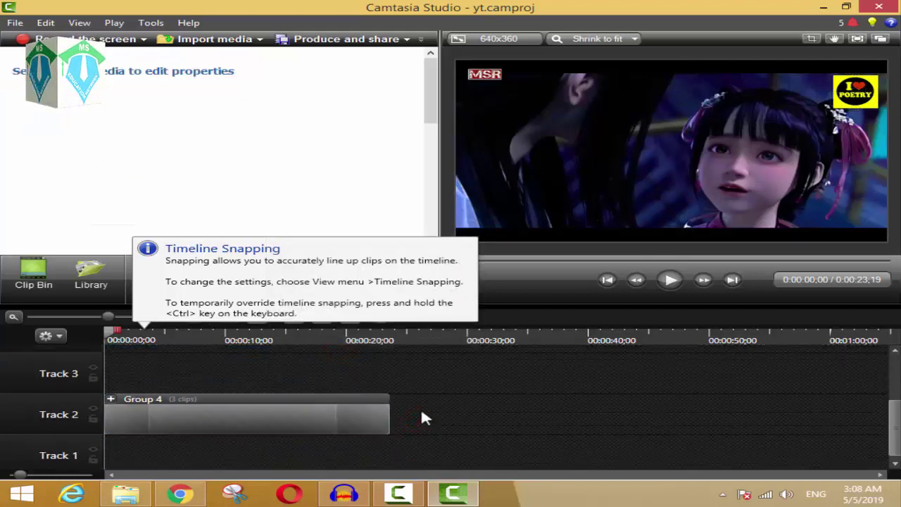
Return the playhead to the start and begin producing the video with the MP4 with Smart Player (up to 720p) preset
{"action": "left_click", "coordinate": [298, 406]}
{"action": "left_click_drag", "start_coordinate": [111, 336], "coordinate": [88, 348]}
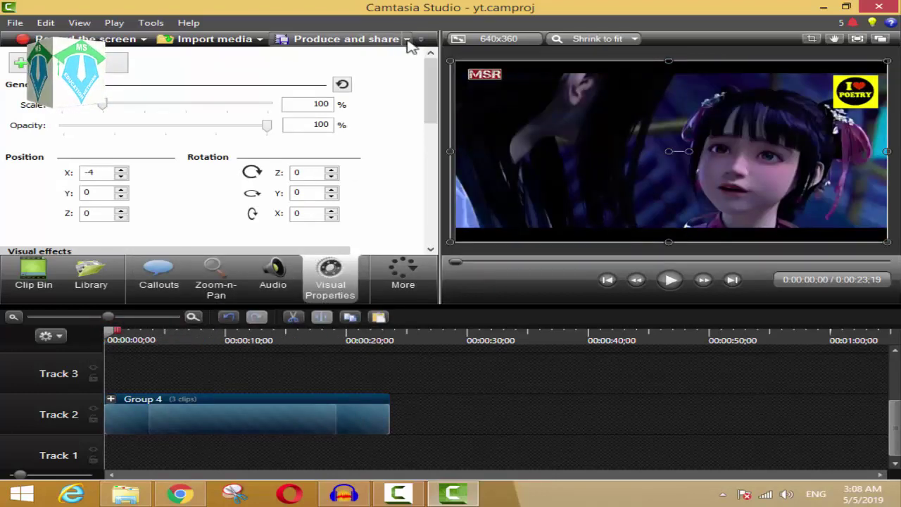
{"action": "left_click", "coordinate": [324, 47]}
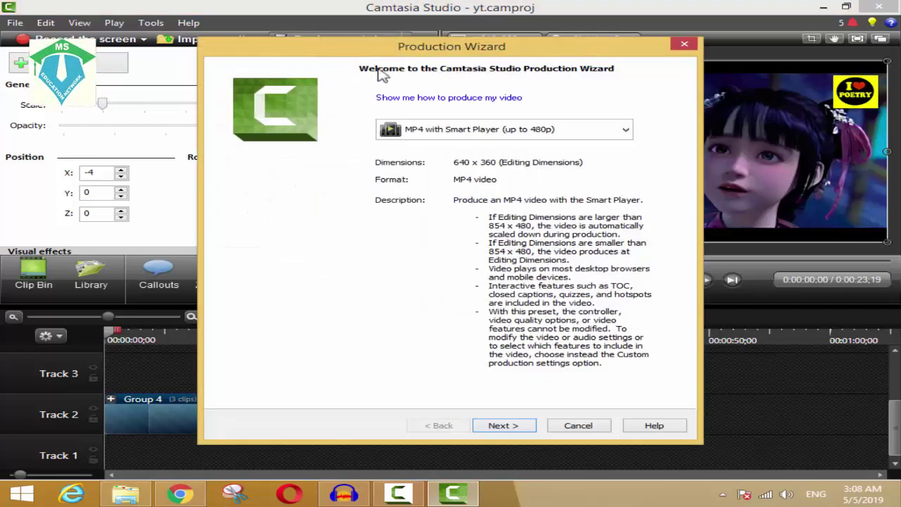
{"action": "left_click", "coordinate": [454, 133]}
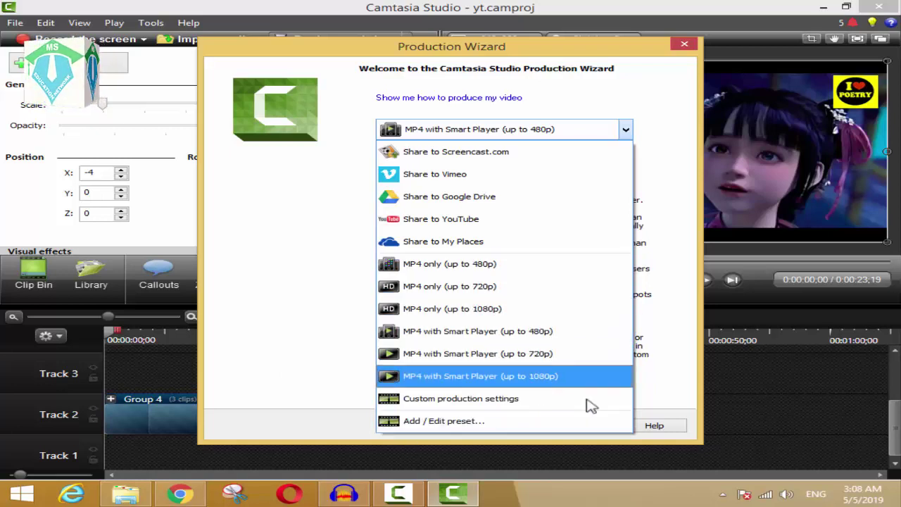
{"action": "left_click", "coordinate": [548, 359]}
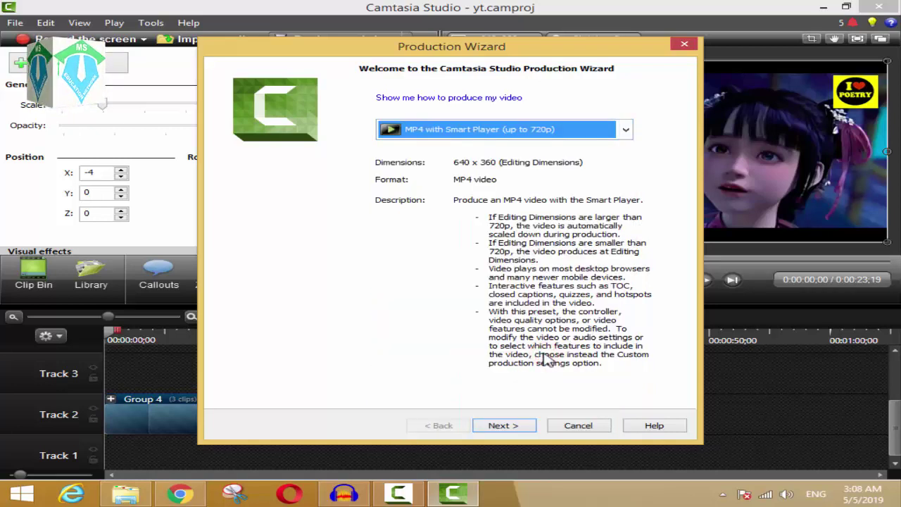
{"action": "left_click", "coordinate": [502, 425]}
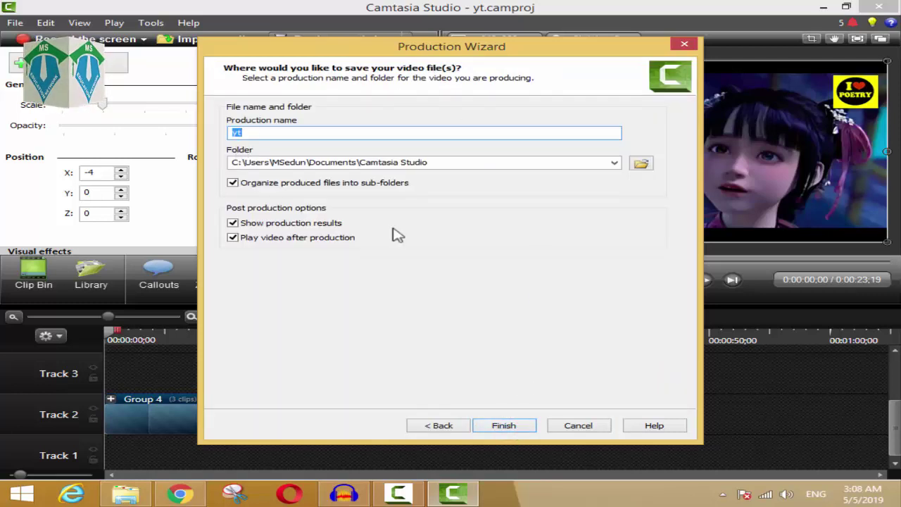
Keep the production name yt and the Documents\Camtasia Studio folder, and render the video
{"action": "left_click", "coordinate": [231, 163]}
{"action": "left_click", "coordinate": [439, 167]}
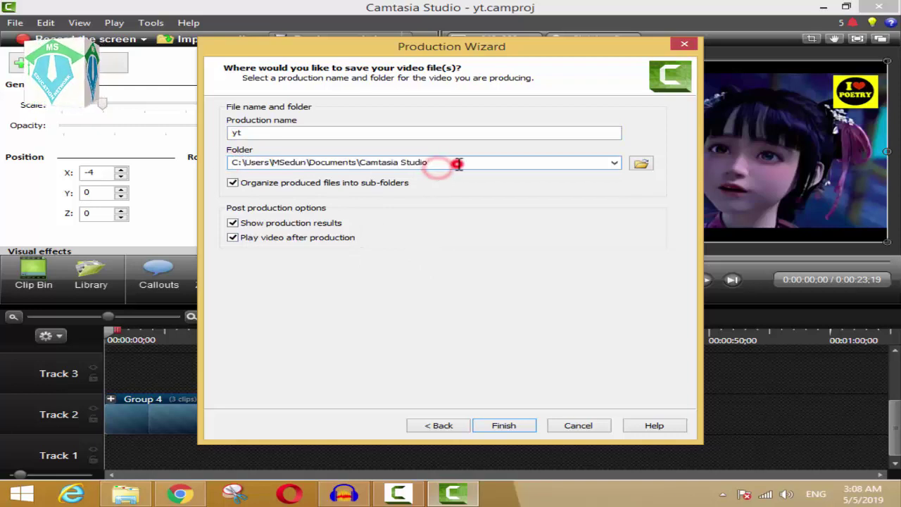
{"action": "left_click_drag", "start_coordinate": [331, 163], "coordinate": [432, 162]}
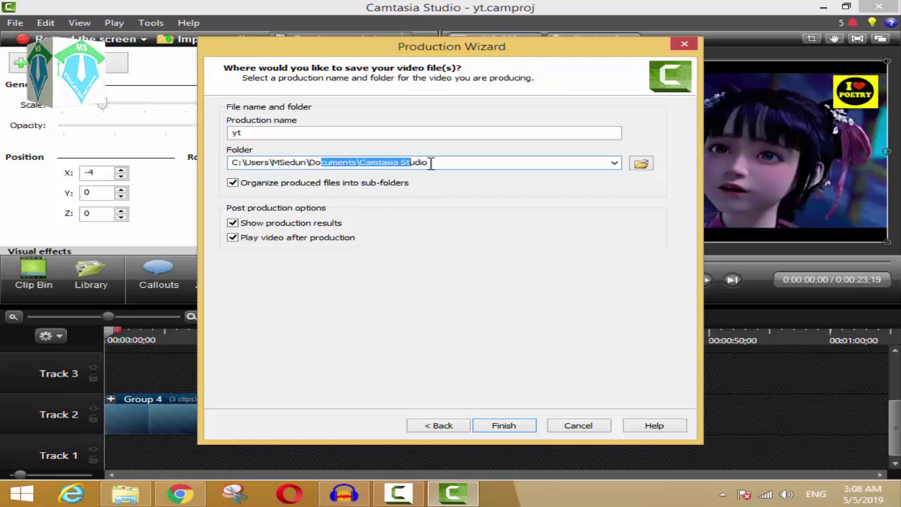
{"action": "left_click", "coordinate": [449, 163]}
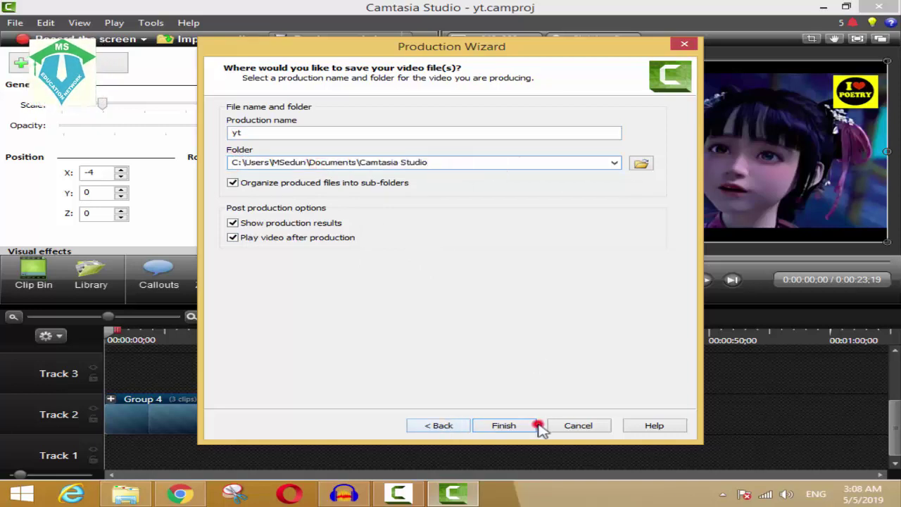
{"action": "left_click", "coordinate": [509, 426]}
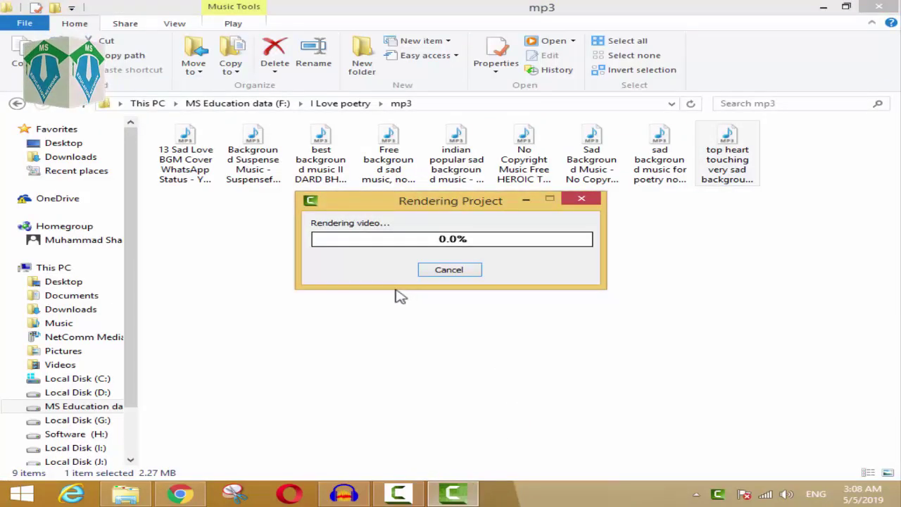
{"action": "left_click_drag", "start_coordinate": [383, 205], "coordinate": [413, 205]}
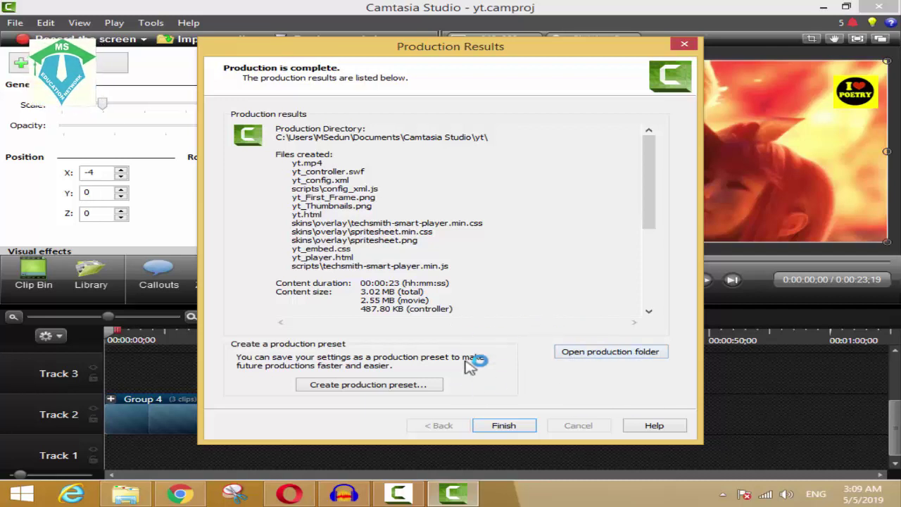
Open the production folder and look over the files produced for the yt video
{"action": "left_click", "coordinate": [586, 355]}
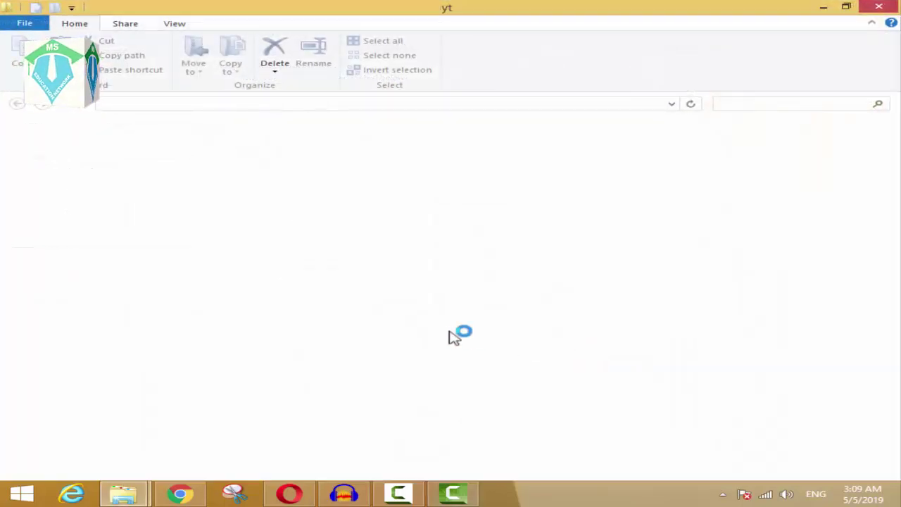
{"action": "left_click_drag", "start_coordinate": [249, 364], "coordinate": [220, 116]}
{"action": "left_click", "coordinate": [336, 395]}
{"action": "left_click_drag", "start_coordinate": [255, 352], "coordinate": [204, 137]}
{"action": "left_click", "coordinate": [292, 373]}
{"action": "left_click_drag", "start_coordinate": [257, 352], "coordinate": [185, 125]}
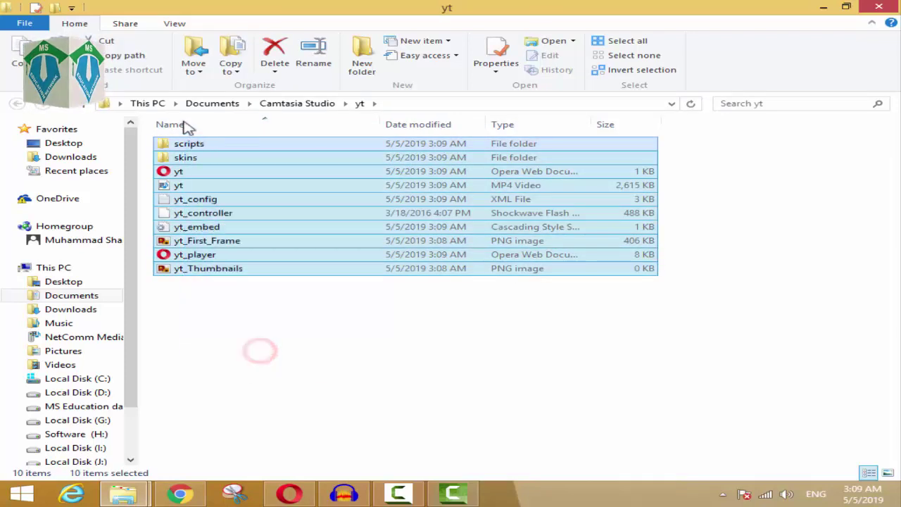
{"action": "left_click", "coordinate": [256, 358]}
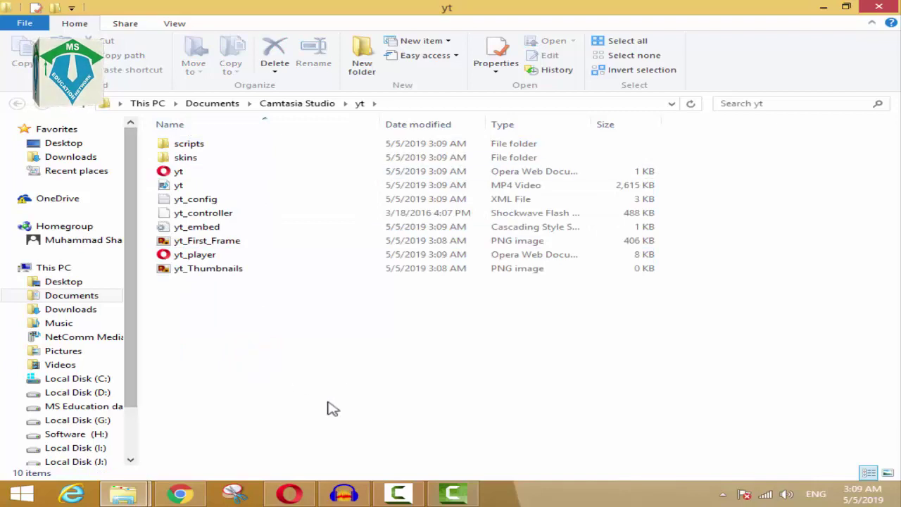
Play the produced yt MP4 video from the production folder in a maximized player window
{"action": "left_click", "coordinate": [176, 186]}
{"action": "right_click", "coordinate": [175, 187]}
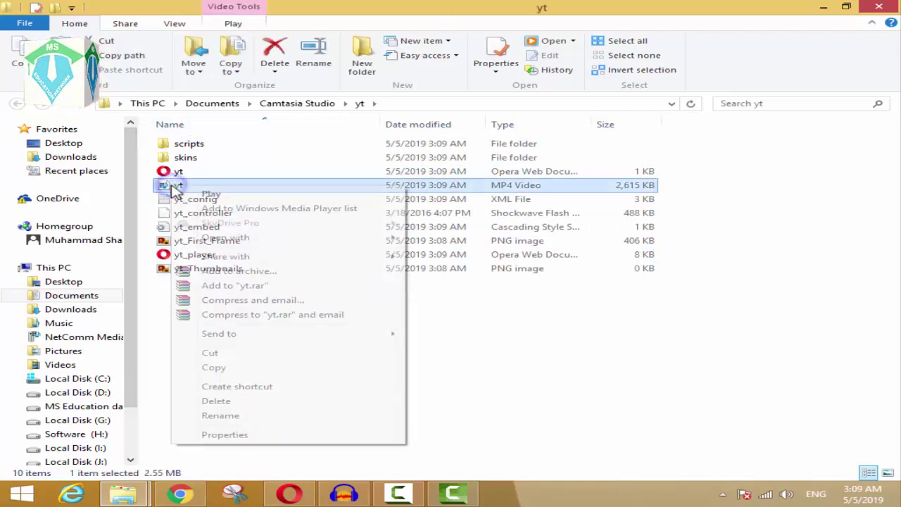
{"action": "left_click", "coordinate": [192, 193]}
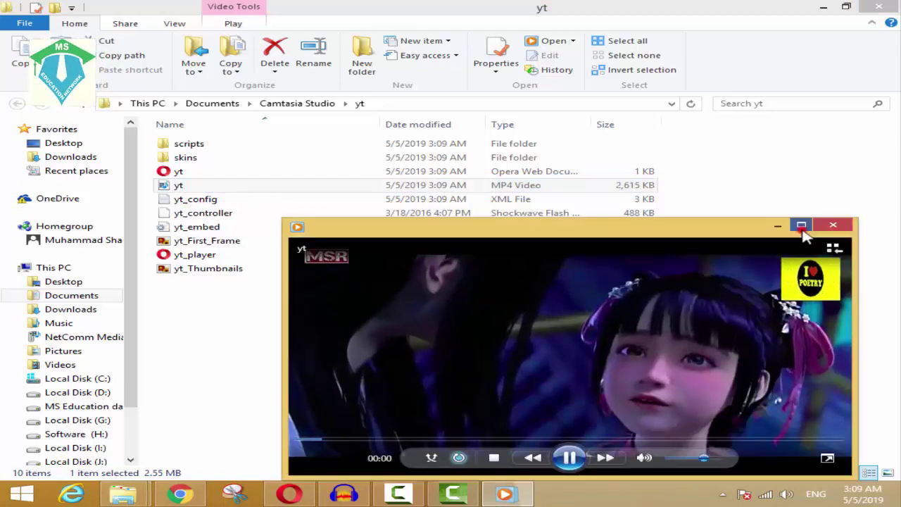
{"action": "left_click", "coordinate": [800, 224]}
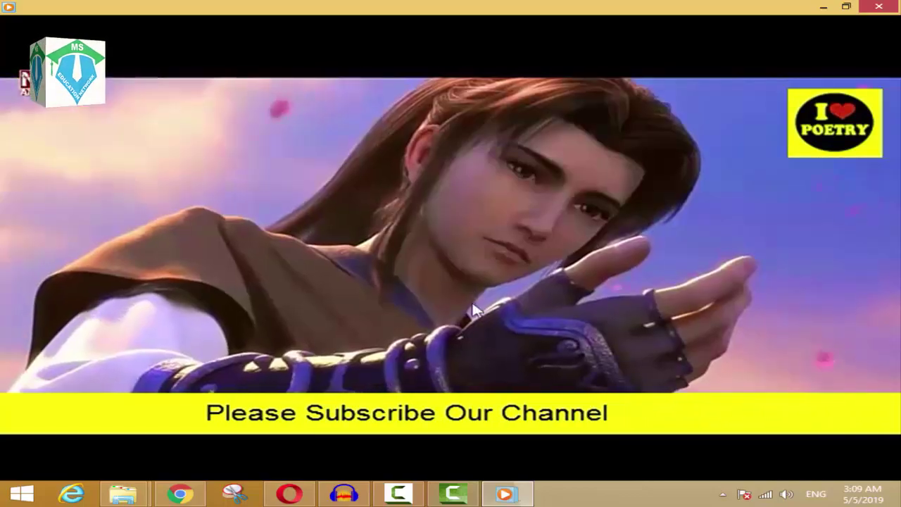
{"action": "mouse_move", "coordinate": [475, 315]}
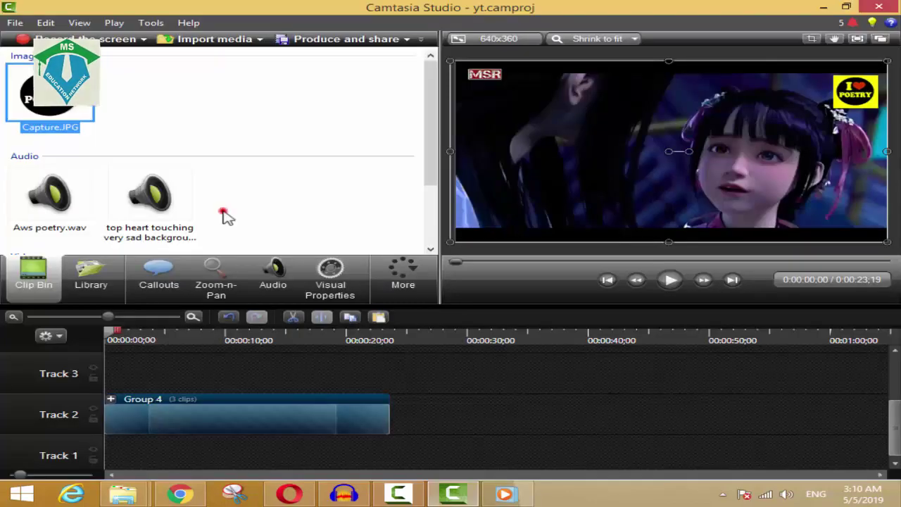
{"action": "left_click", "coordinate": [224, 211]}
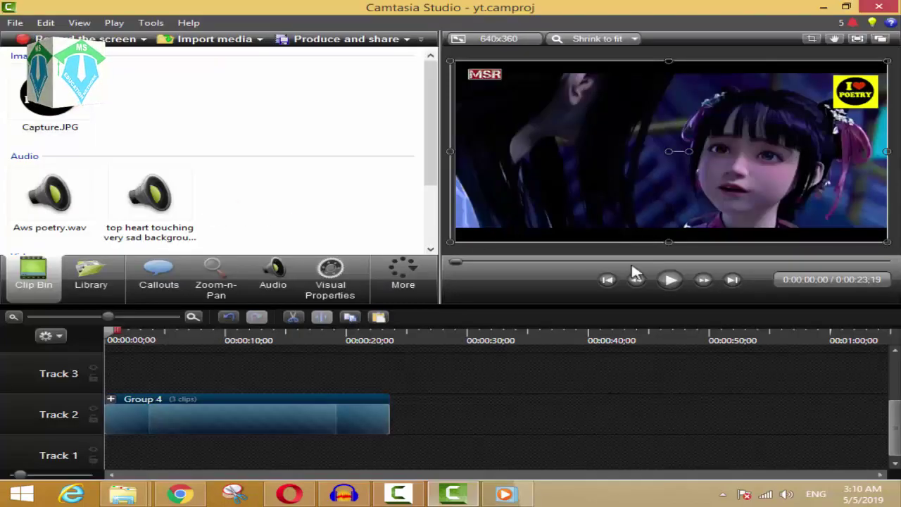
{"action": "left_click", "coordinate": [205, 121]}
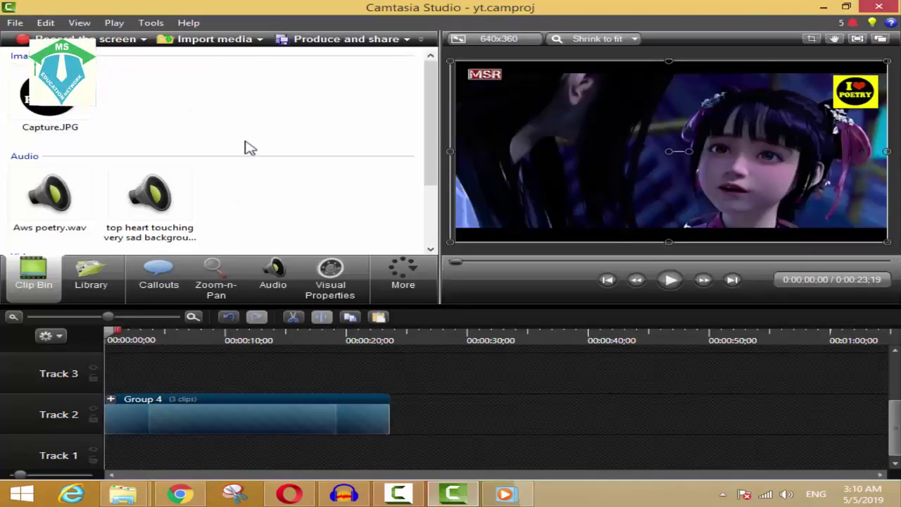
{"action": "scroll", "coordinate": [247, 148], "scroll_direction": "down", "scroll_amount": 2}
{"action": "scroll", "coordinate": [265, 186], "scroll_direction": "up", "scroll_amount": 2}
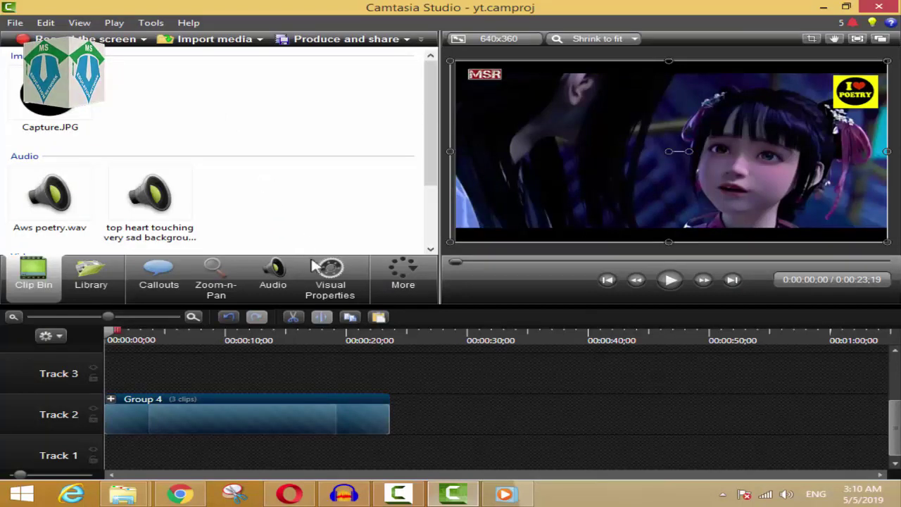
Show the available transitions and ungroup the combined Group 4 on Track 2
{"action": "left_click", "coordinate": [410, 272]}
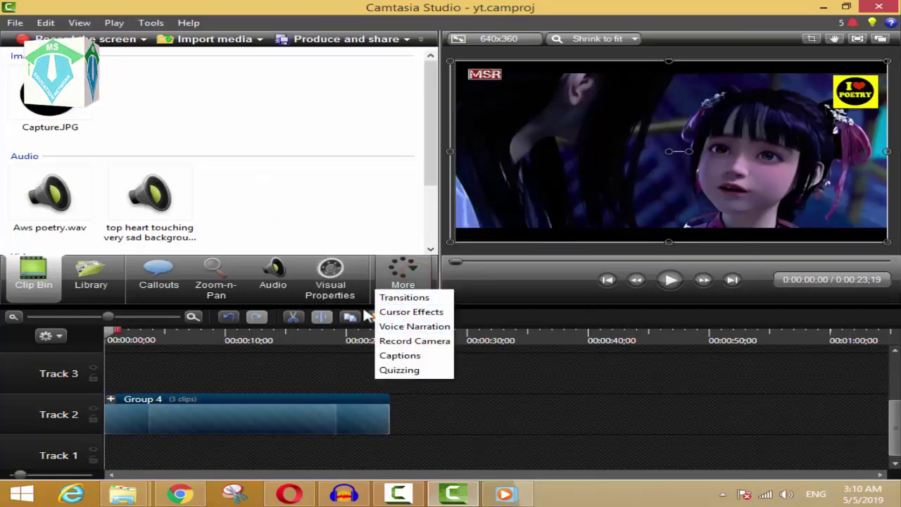
{"action": "left_click", "coordinate": [404, 297]}
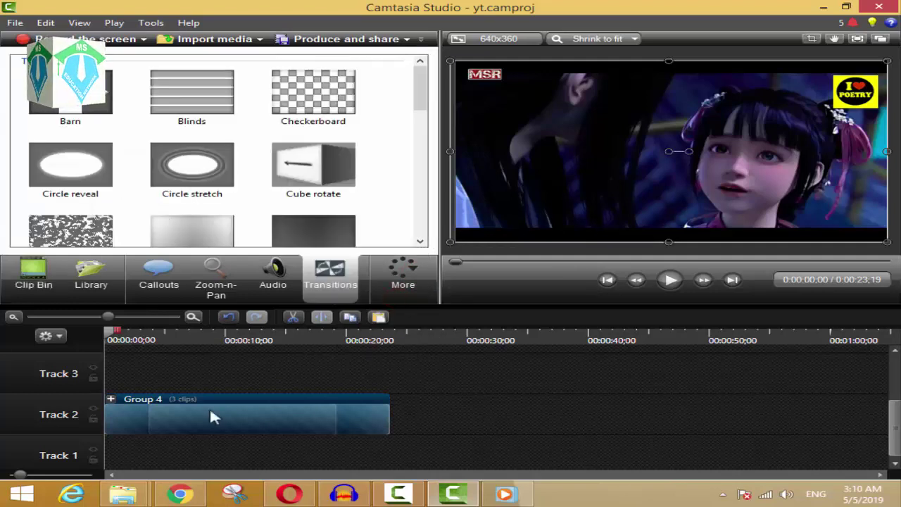
{"action": "right_click", "coordinate": [183, 419]}
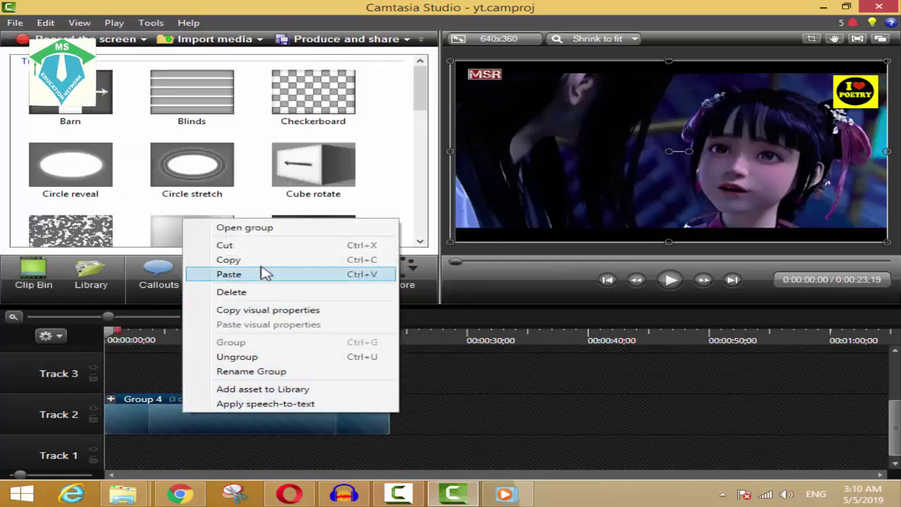
{"action": "left_click", "coordinate": [264, 357]}
{"action": "left_click", "coordinate": [483, 437]}
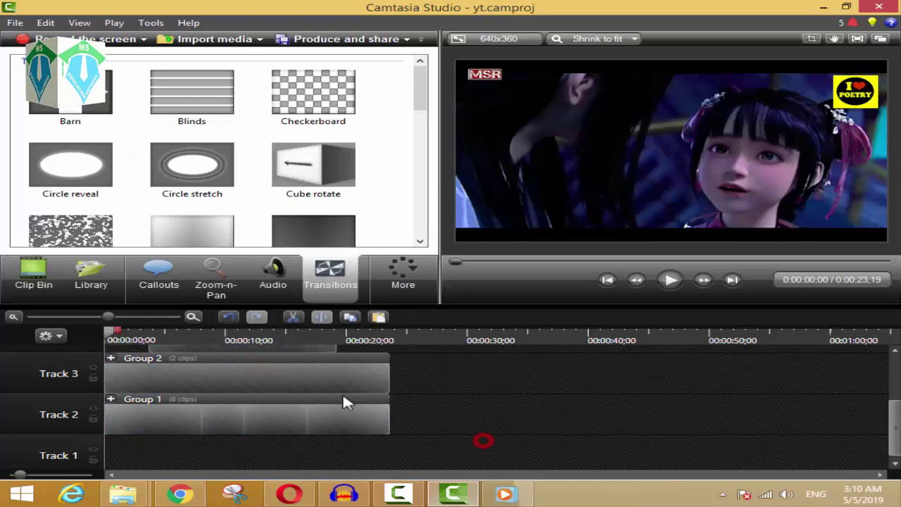
Ungroup Group 1 on Track 2 to separate its video clips and audio onto individual tracks
{"action": "left_click", "coordinate": [114, 400]}
{"action": "left_click", "coordinate": [326, 446]}
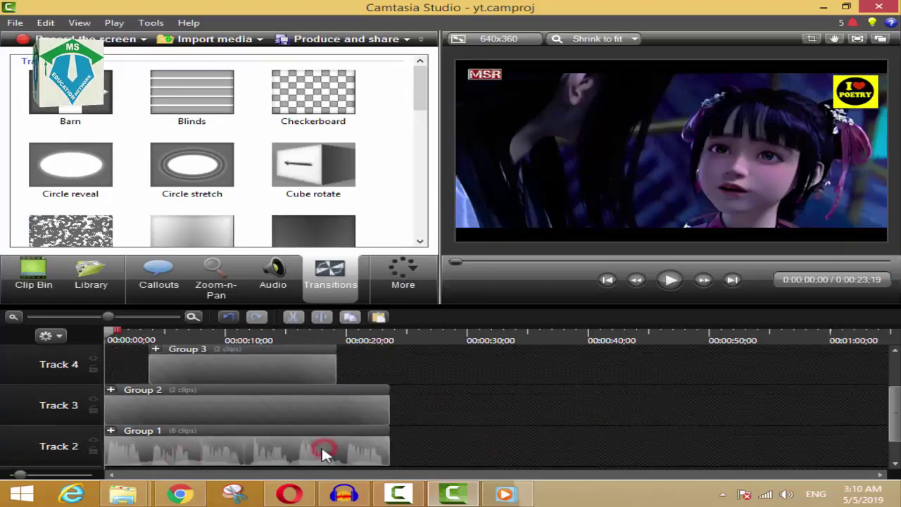
{"action": "right_click", "coordinate": [220, 454]}
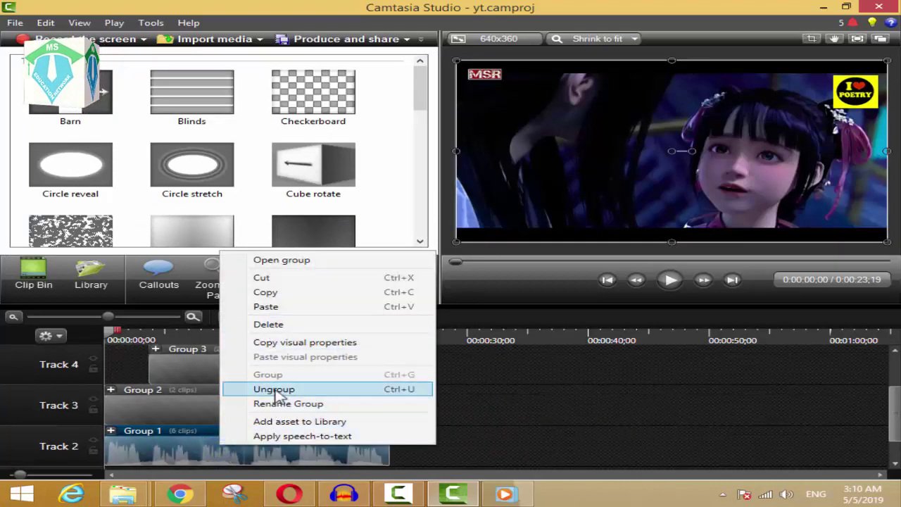
{"action": "left_click", "coordinate": [275, 389]}
{"action": "left_click", "coordinate": [574, 454]}
{"action": "scroll", "coordinate": [527, 428], "scroll_direction": "up", "scroll_amount": 2}
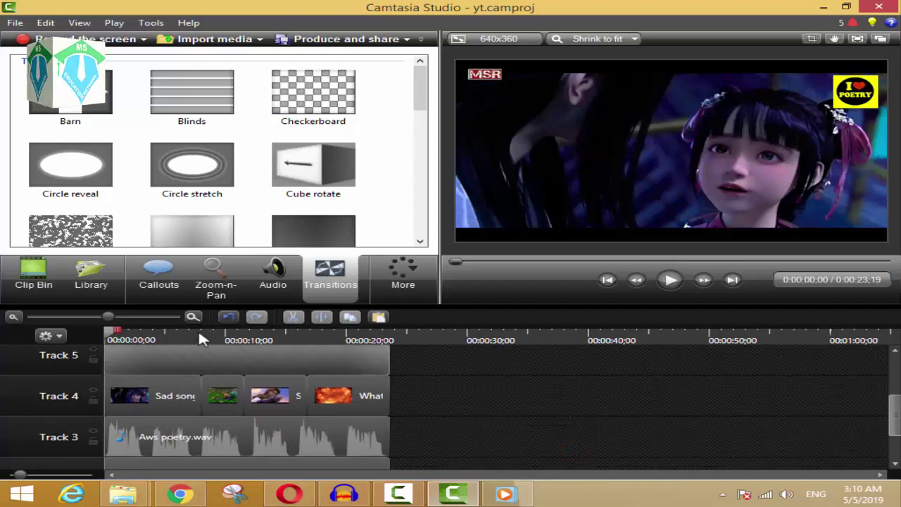
Add a Cube rotate transition between the first and second Track 4 clips and Circle reveal between the second and third
{"action": "left_click_drag", "start_coordinate": [199, 333], "coordinate": [203, 333]}
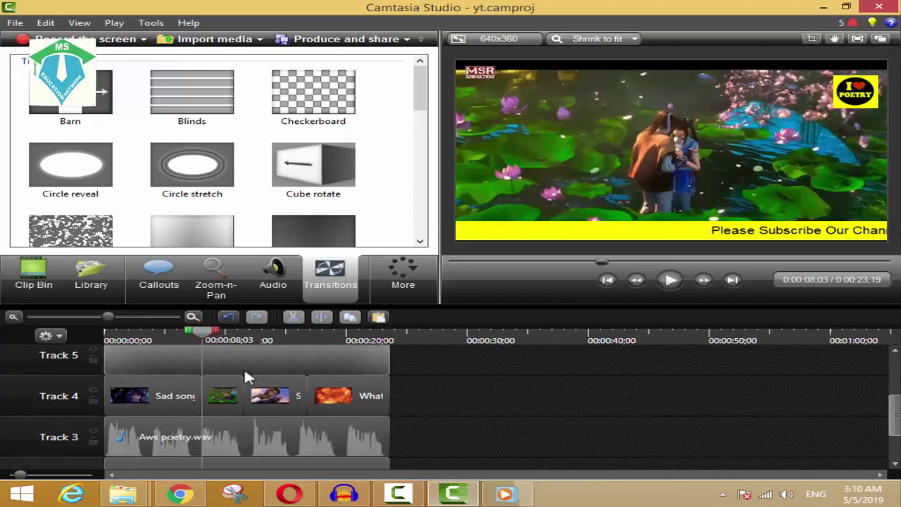
{"action": "left_click_drag", "start_coordinate": [298, 197], "coordinate": [202, 396]}
{"action": "left_click_drag", "start_coordinate": [96, 163], "coordinate": [245, 396]}
Play the timeline from the start of the second video clip to preview the first two transitions
{"action": "left_click", "coordinate": [197, 343]}
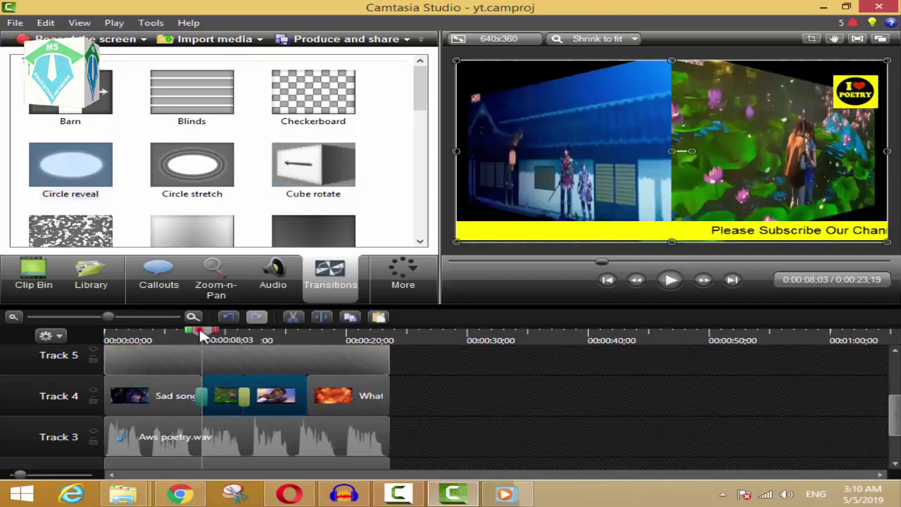
{"action": "left_click", "coordinate": [671, 280]}
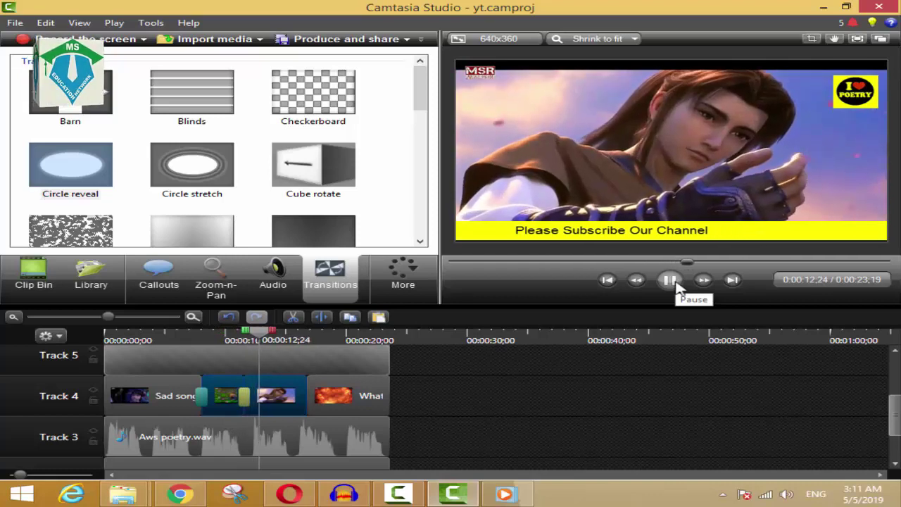
{"action": "left_click", "coordinate": [674, 281]}
Add a Cube rotate transition between the third and fourth clips on Track 4 and preview it
{"action": "left_click_drag", "start_coordinate": [336, 176], "coordinate": [309, 396]}
{"action": "left_click", "coordinate": [663, 286]}
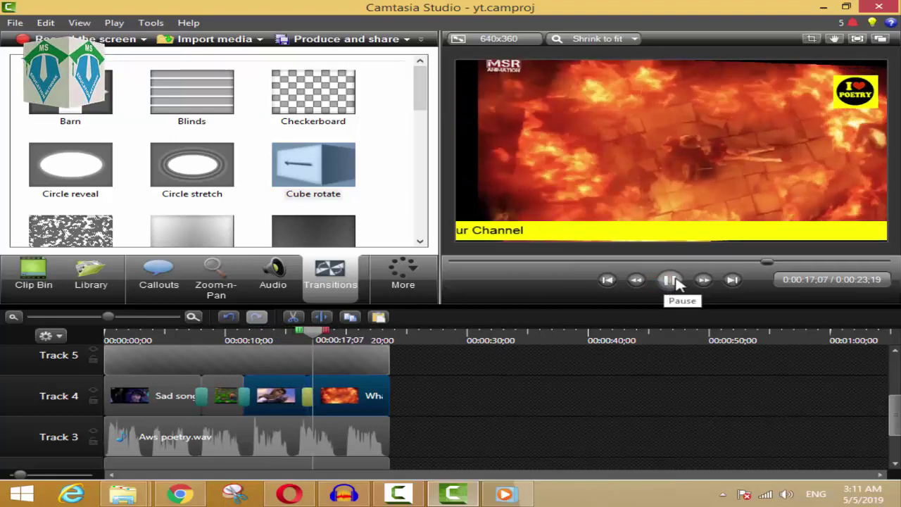
{"action": "left_click", "coordinate": [672, 281]}
{"action": "left_click", "coordinate": [572, 383]}
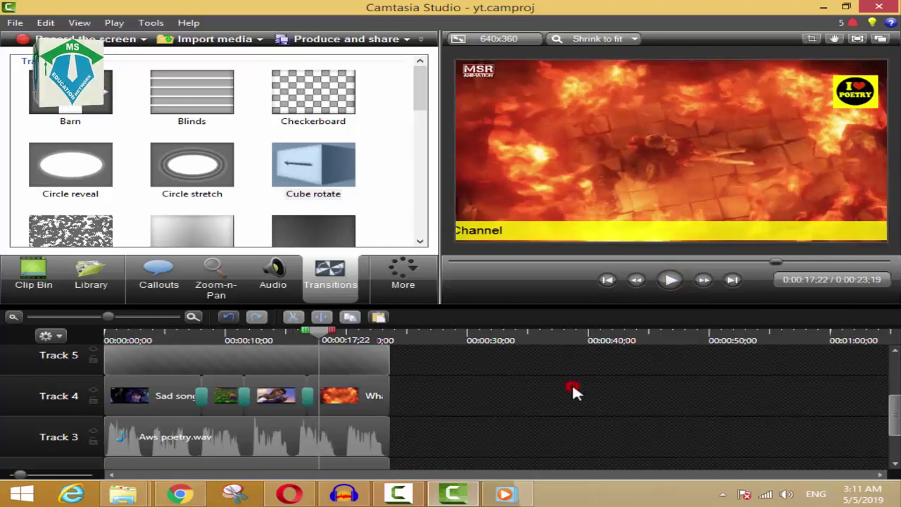
{"action": "scroll", "coordinate": [572, 383], "scroll_direction": "up", "scroll_amount": 1}
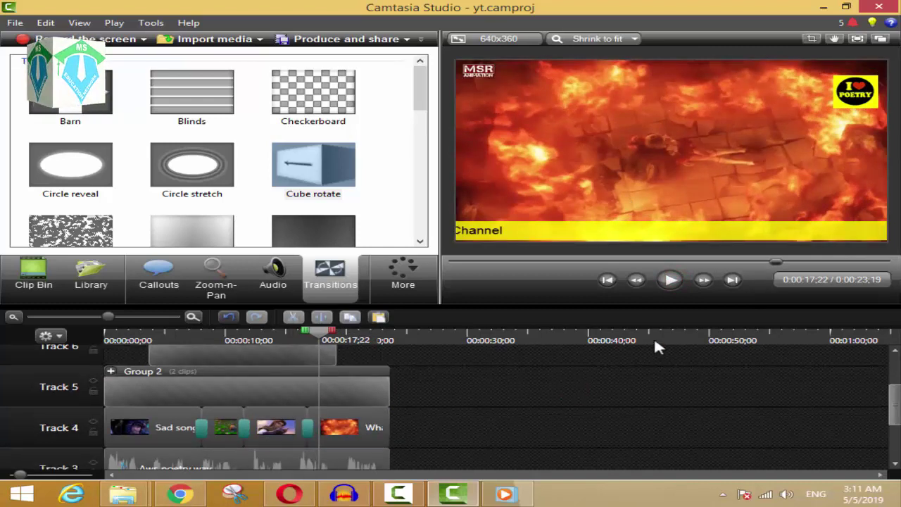
{"action": "left_click", "coordinate": [545, 416]}
{"action": "scroll", "coordinate": [545, 416], "scroll_direction": "up", "scroll_amount": 2}
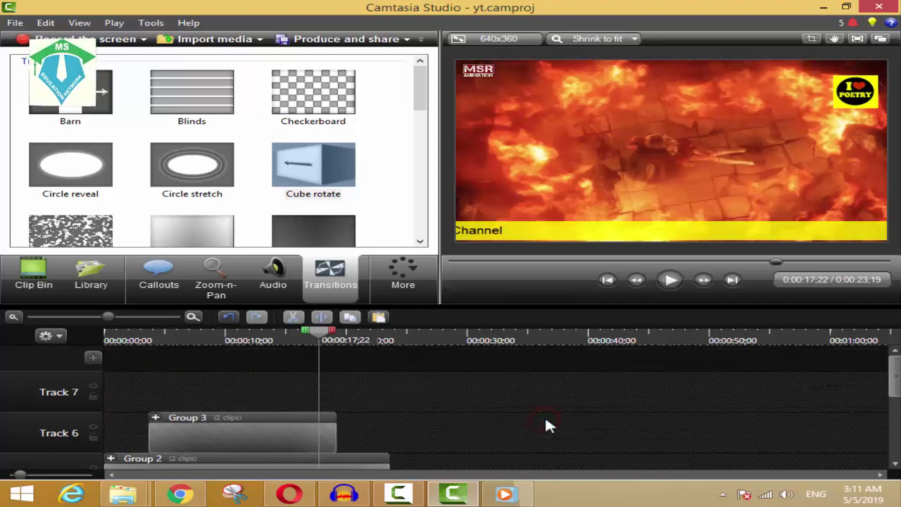
{"action": "scroll", "coordinate": [551, 414], "scroll_direction": "down", "scroll_amount": 3}
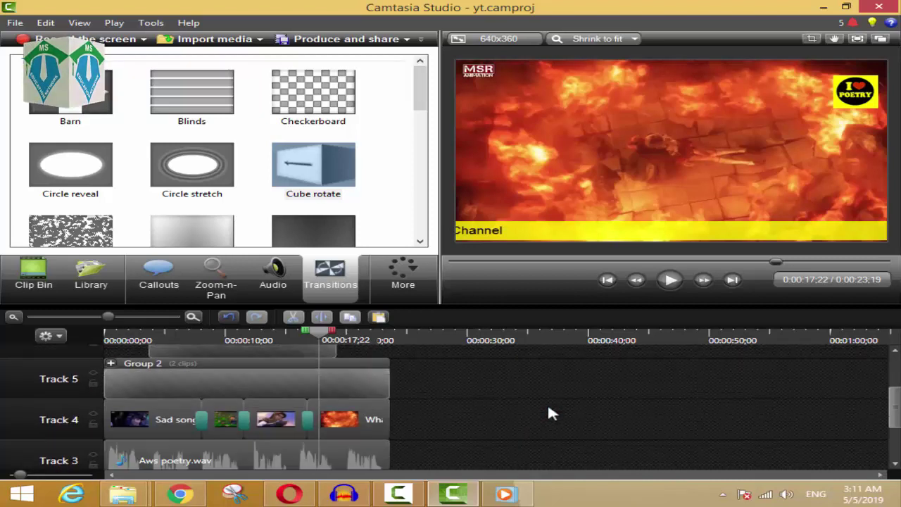
{"action": "scroll", "coordinate": [551, 413], "scroll_direction": "down", "scroll_amount": 2}
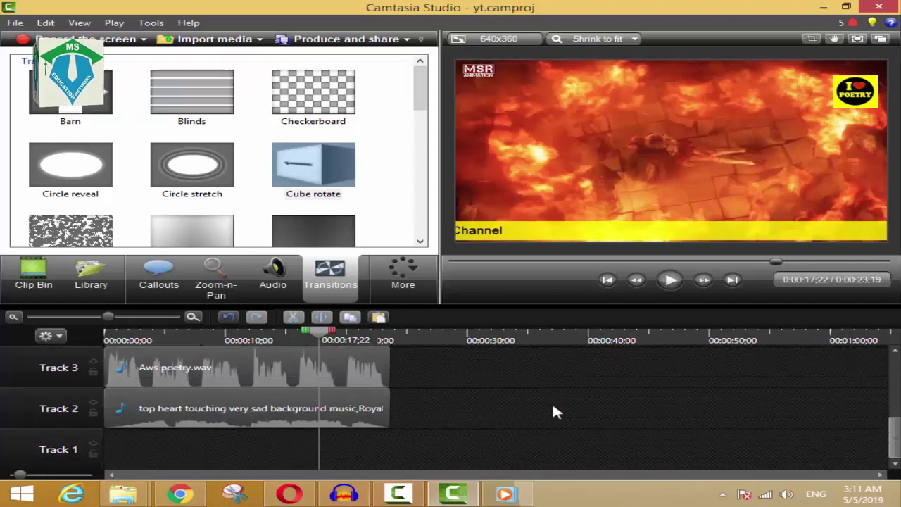